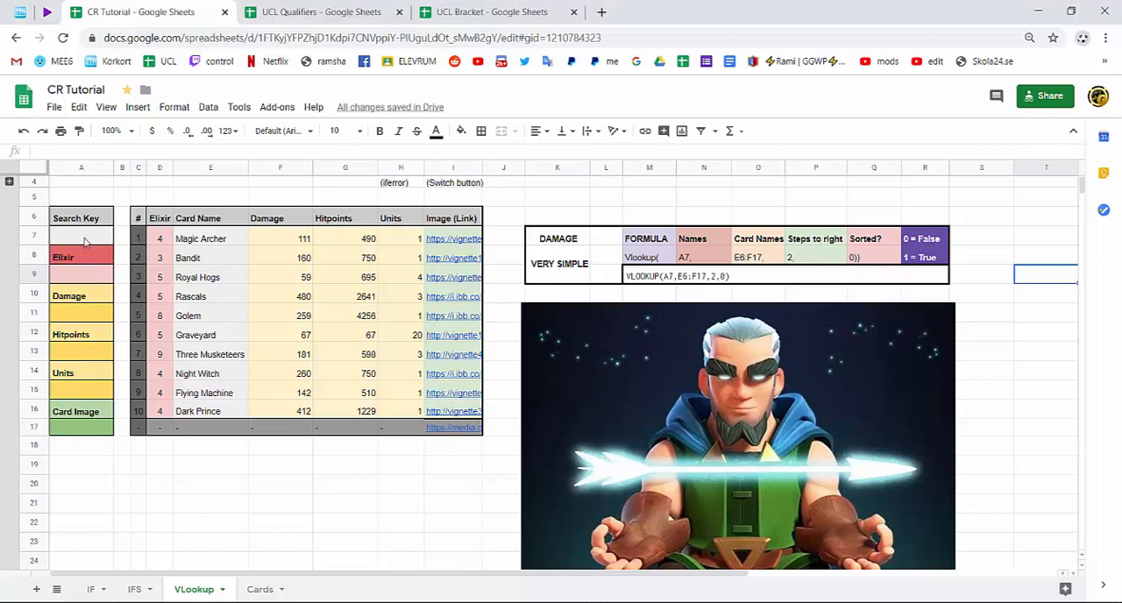
# Examine the search key and result cells, the card table's stat and image columns, and the damage formula guide.
pyautogui.click(85, 241)
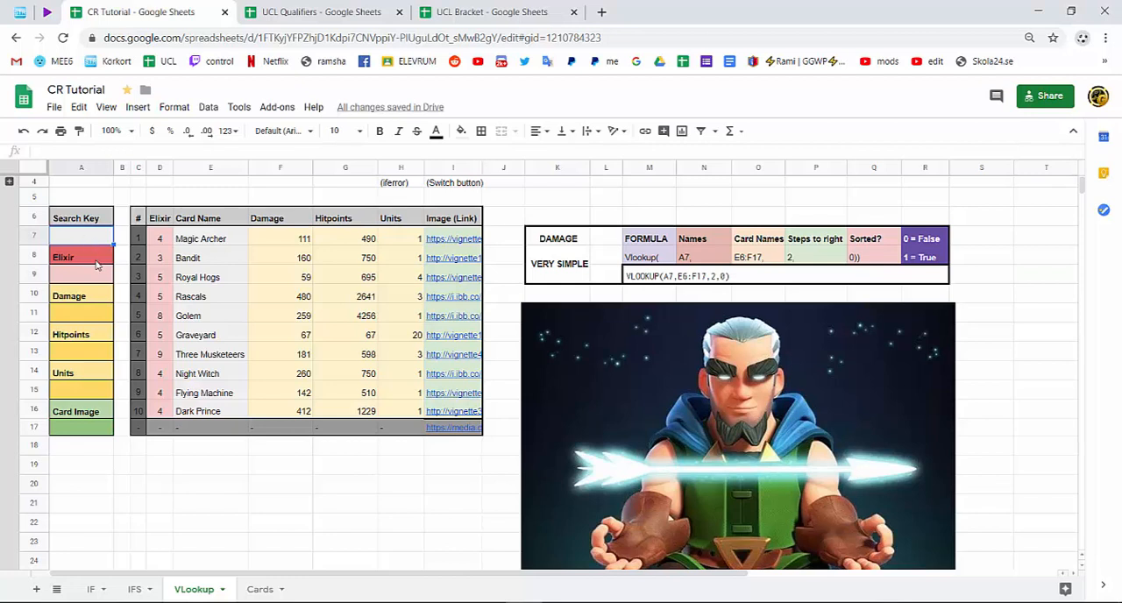
pyautogui.click(101, 275)
pyautogui.click(99, 259)
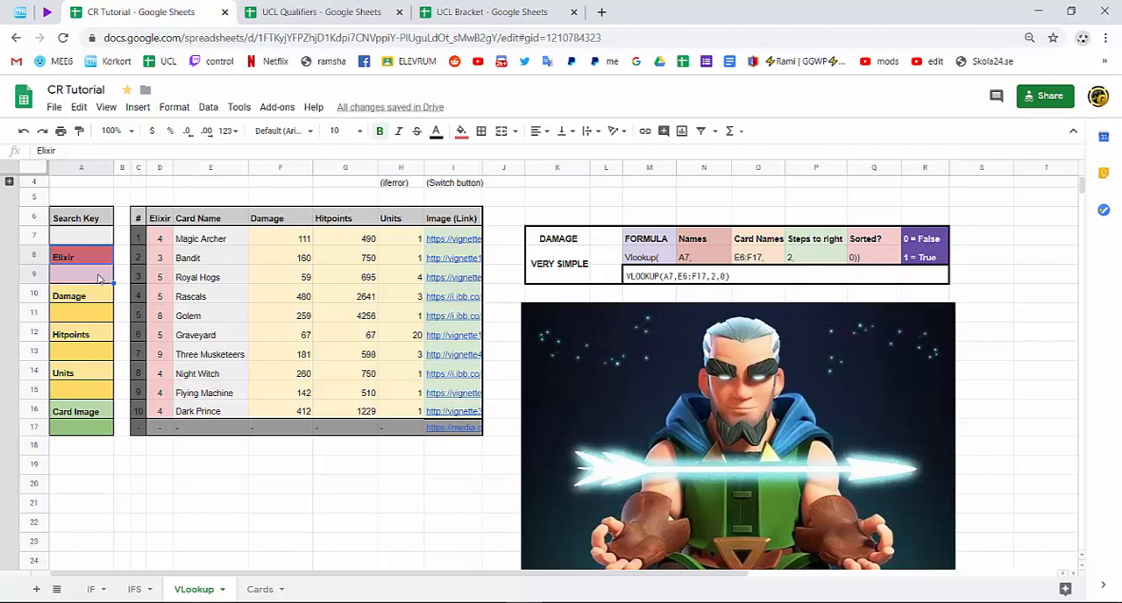
pyautogui.click(99, 314)
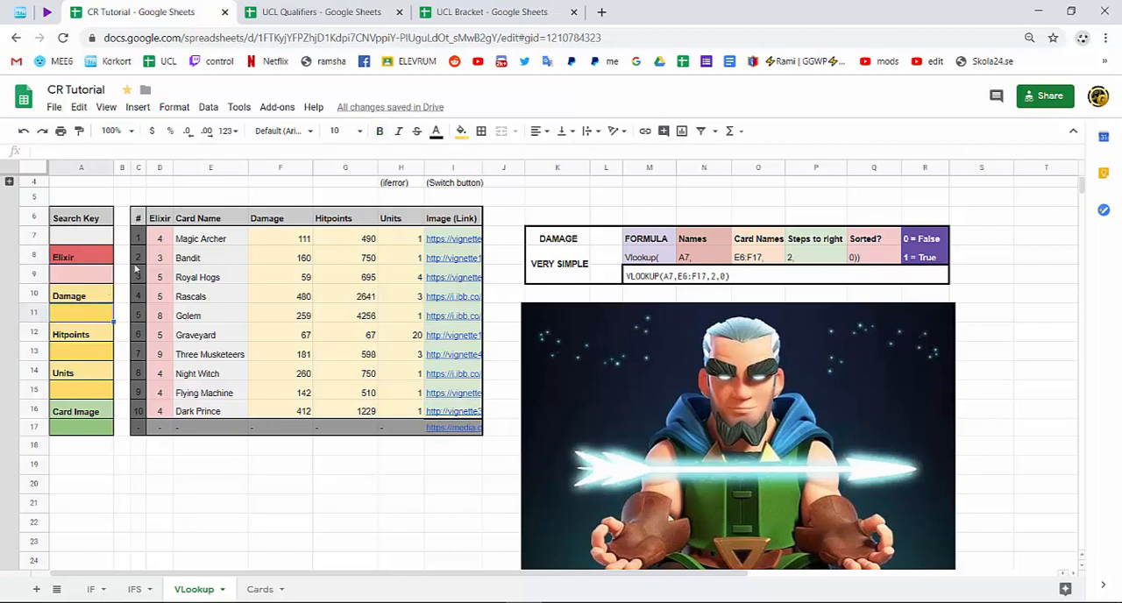
pyautogui.click(77, 354)
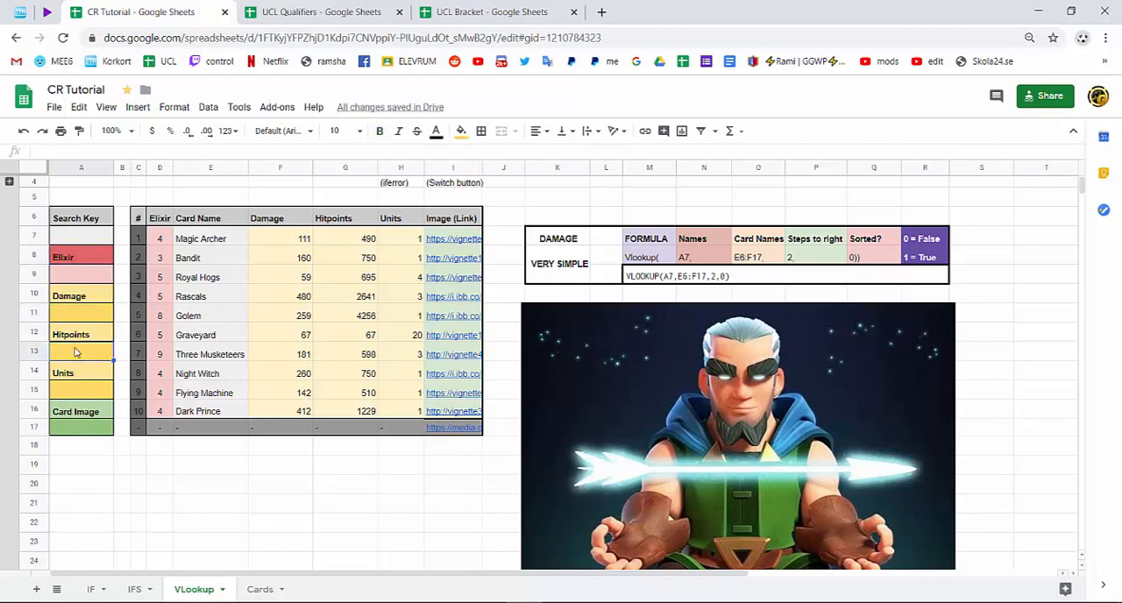
pyautogui.click(104, 389)
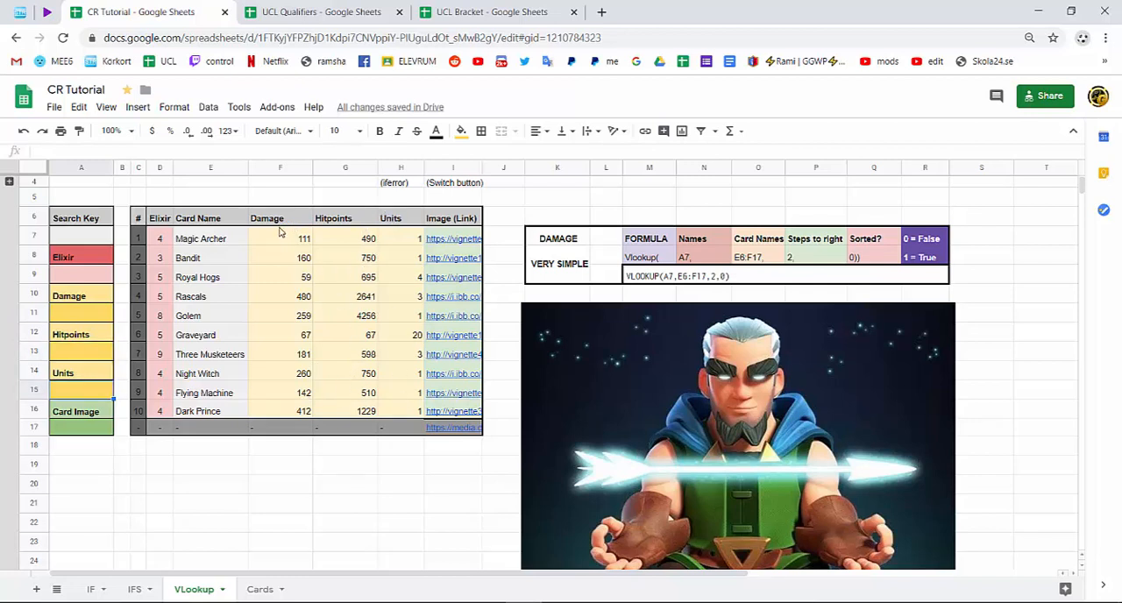
pyautogui.moveTo(280, 219); pyautogui.dragTo(350, 259)
pyautogui.moveTo(379, 312); pyautogui.dragTo(414, 411)
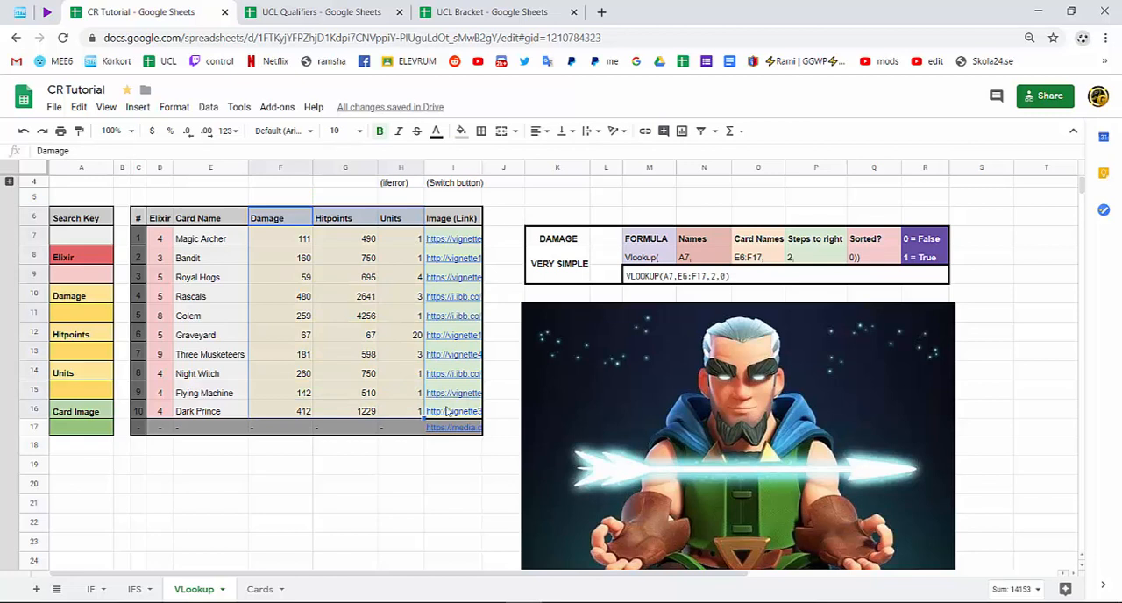
pyautogui.moveTo(453, 219); pyautogui.dragTo(467, 411)
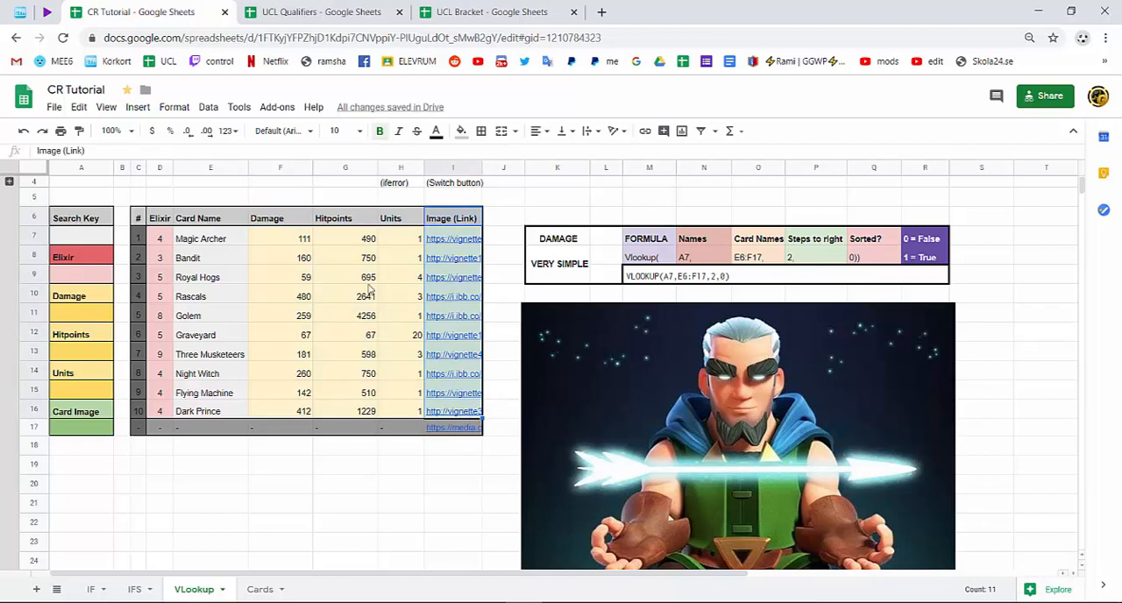
pyautogui.click(536, 242)
pyautogui.moveTo(870, 277); pyautogui.dragTo(882, 277)
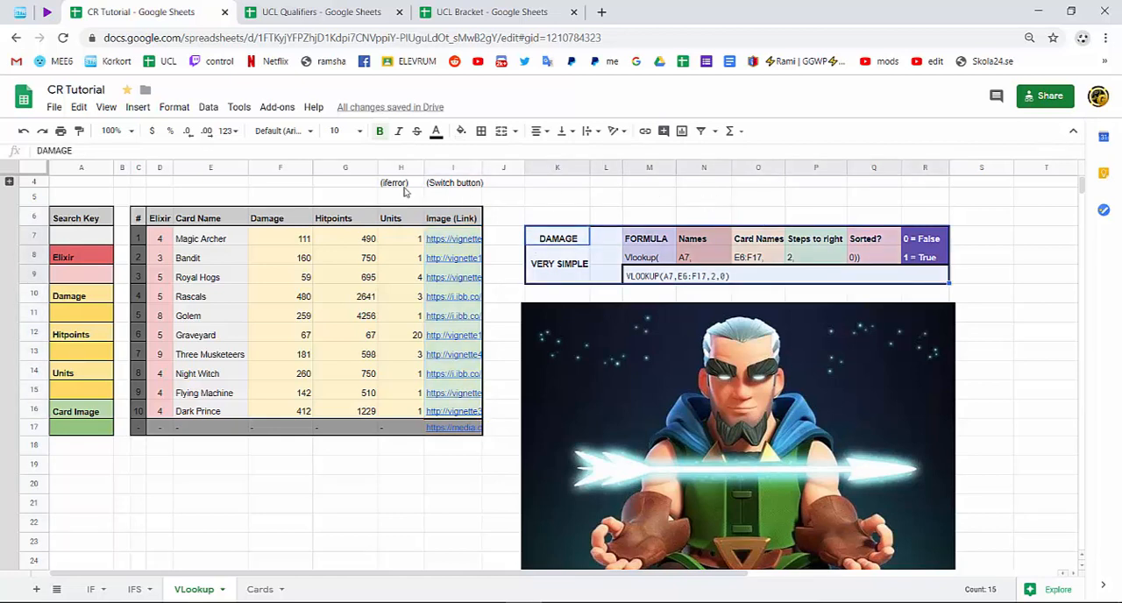
pyautogui.click(618, 193)
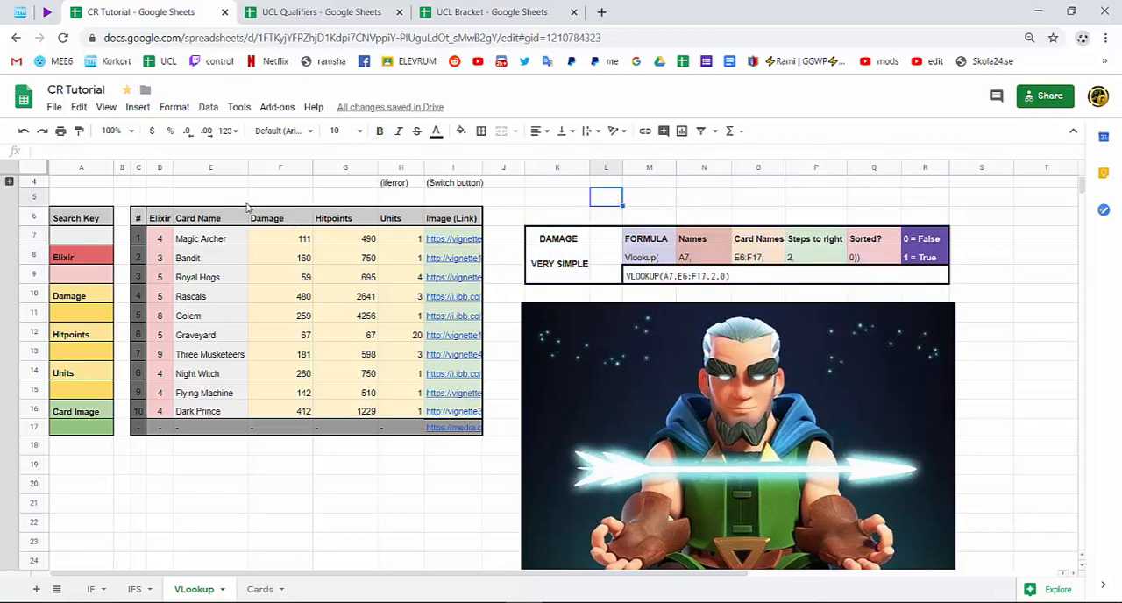
# Highlight together the empty result cells under Elixir, Damage, Hitpoints, Units and Card Image.
pyautogui.click(106, 240)
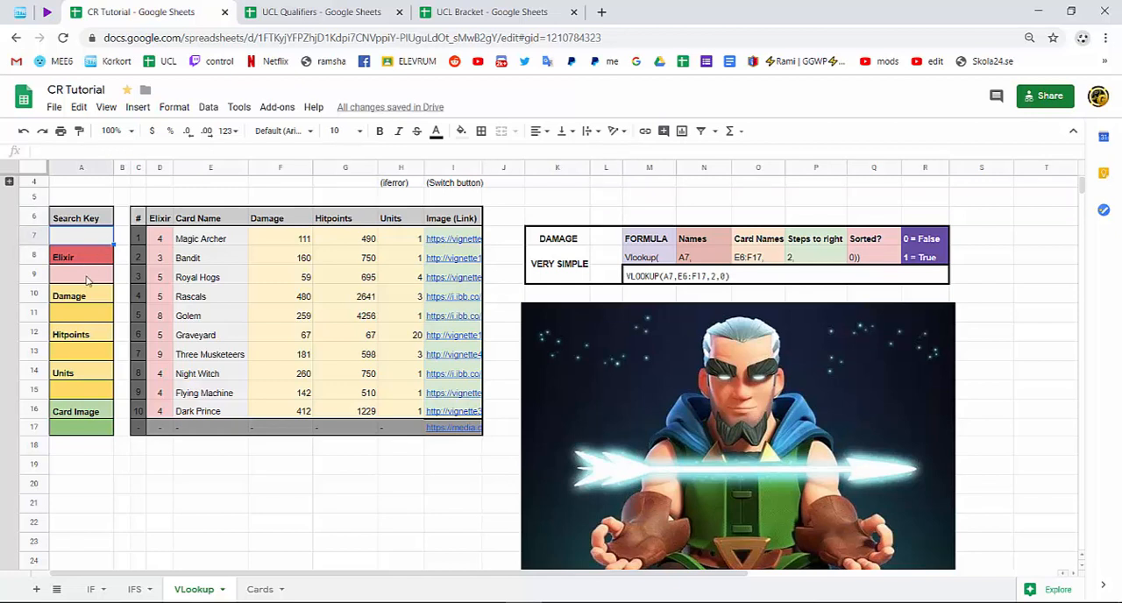
pyautogui.moveTo(90, 277)
pyautogui.mouseDown()
pyautogui.moveTo(90, 460)
pyautogui.moveTo(77, 274)
pyautogui.mouseUp()
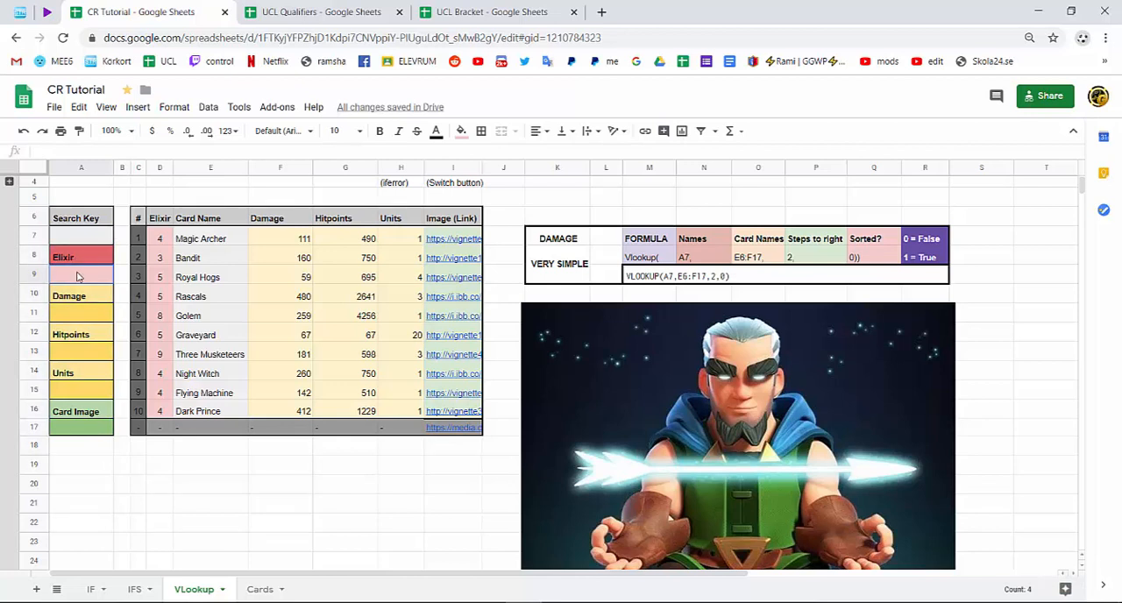
pyautogui.click(91, 316)
pyautogui.click(94, 357)
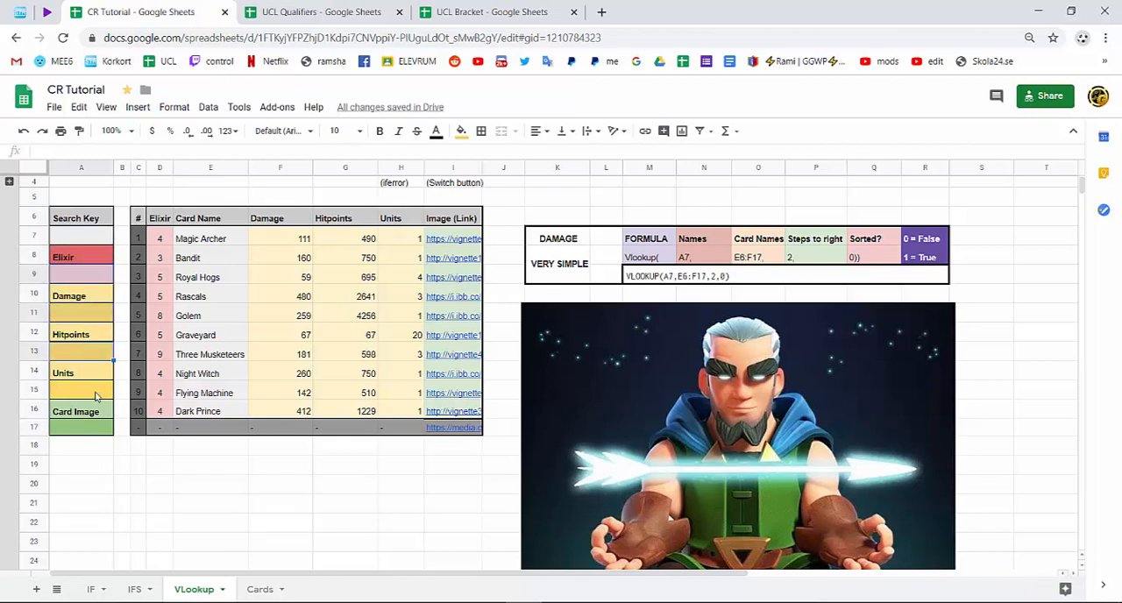
pyautogui.click(98, 394)
pyautogui.click(97, 436)
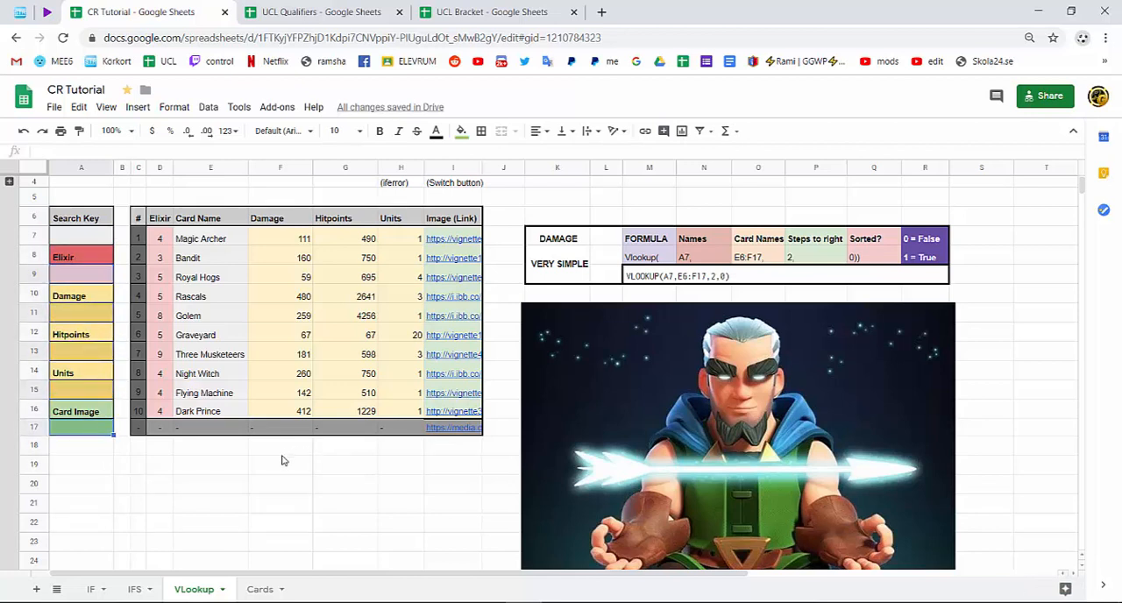
# Enter Magic Archer as the search key in A7 and compare it with the name in the card table.
pyautogui.click(96, 238)
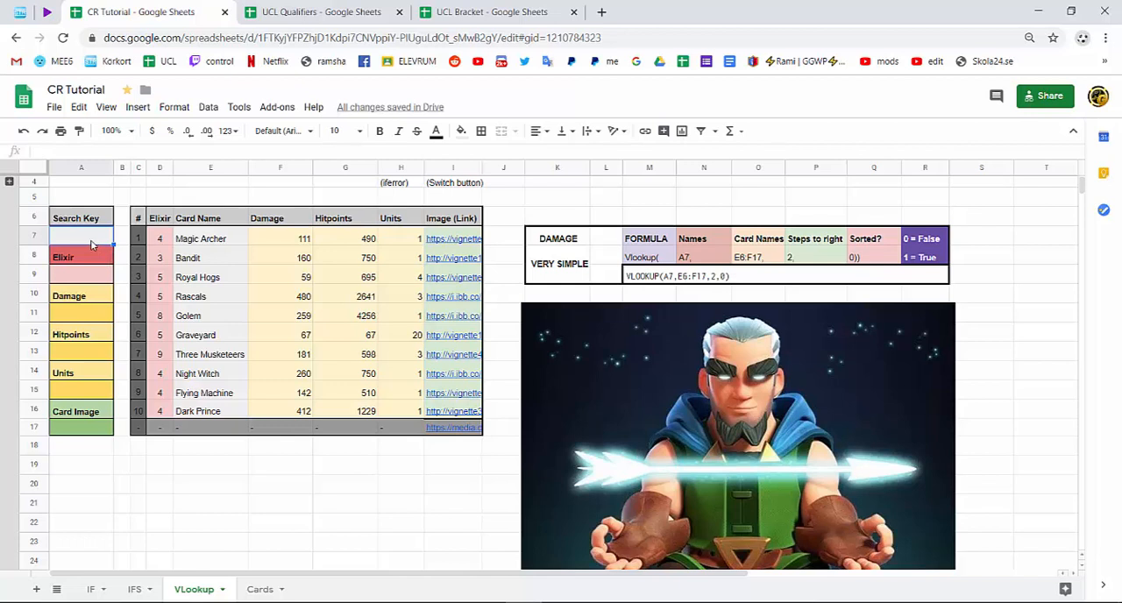
pyautogui.write('Magic Archer')
pyautogui.press('Return')
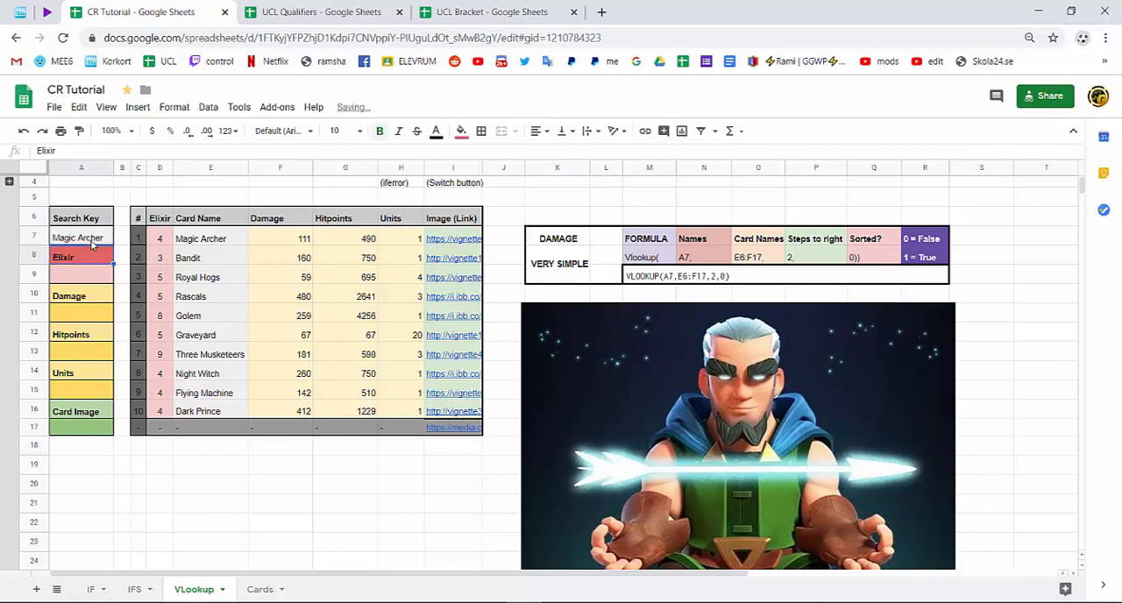
pyautogui.click(219, 246)
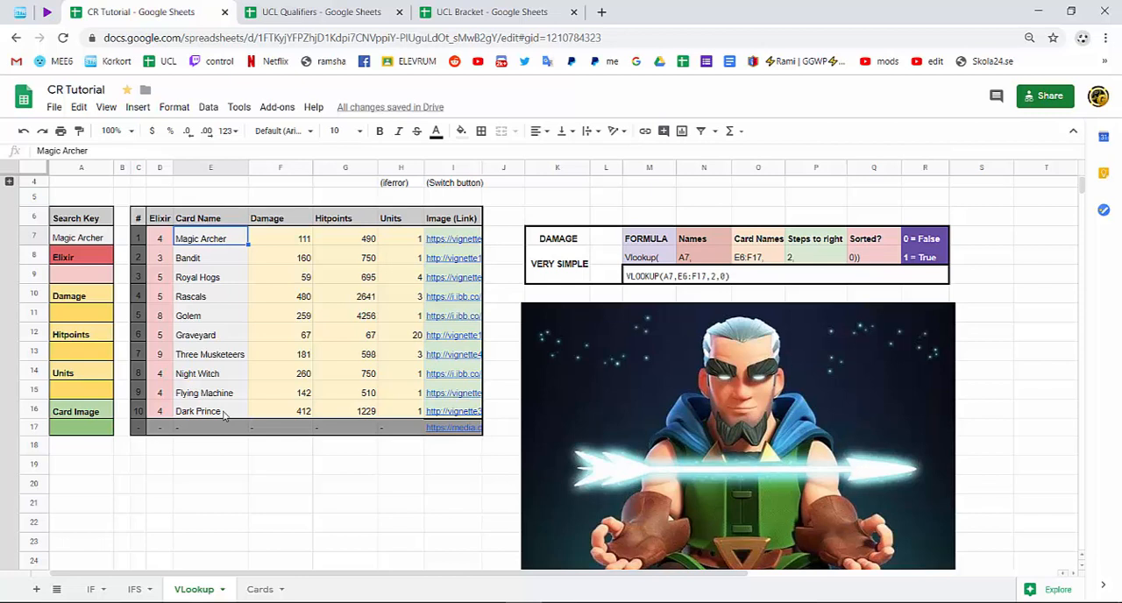
# Change the search key in A7 to the lowercase spelling "Magic archer".
pyautogui.doubleClick(98, 242)
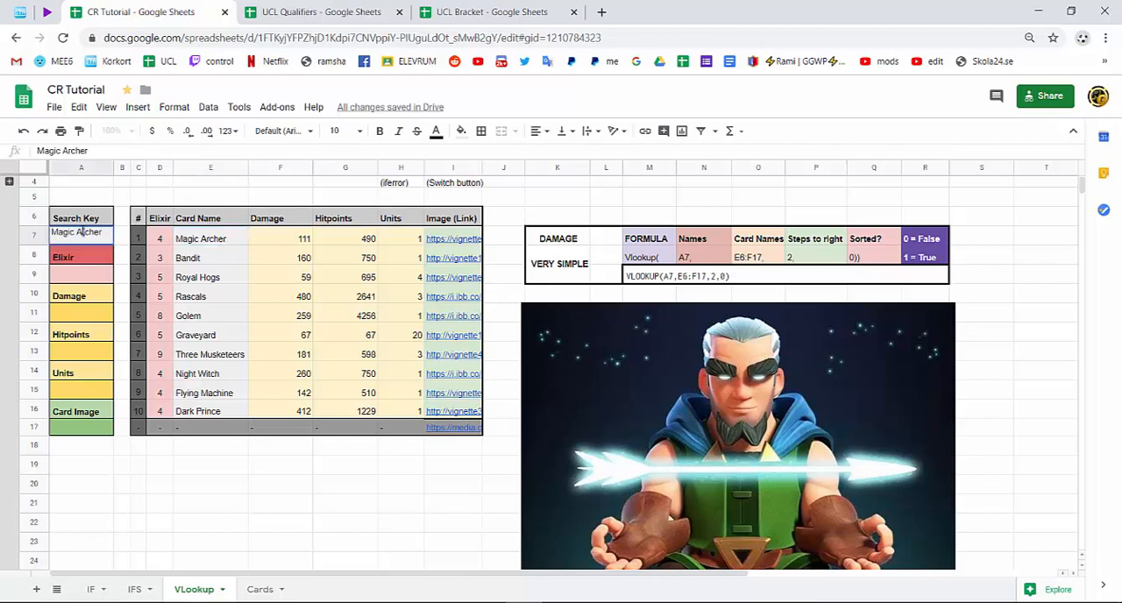
pyautogui.moveTo(82, 232); pyautogui.dragTo(79, 232)
pyautogui.write('a')
pyautogui.click(103, 465)
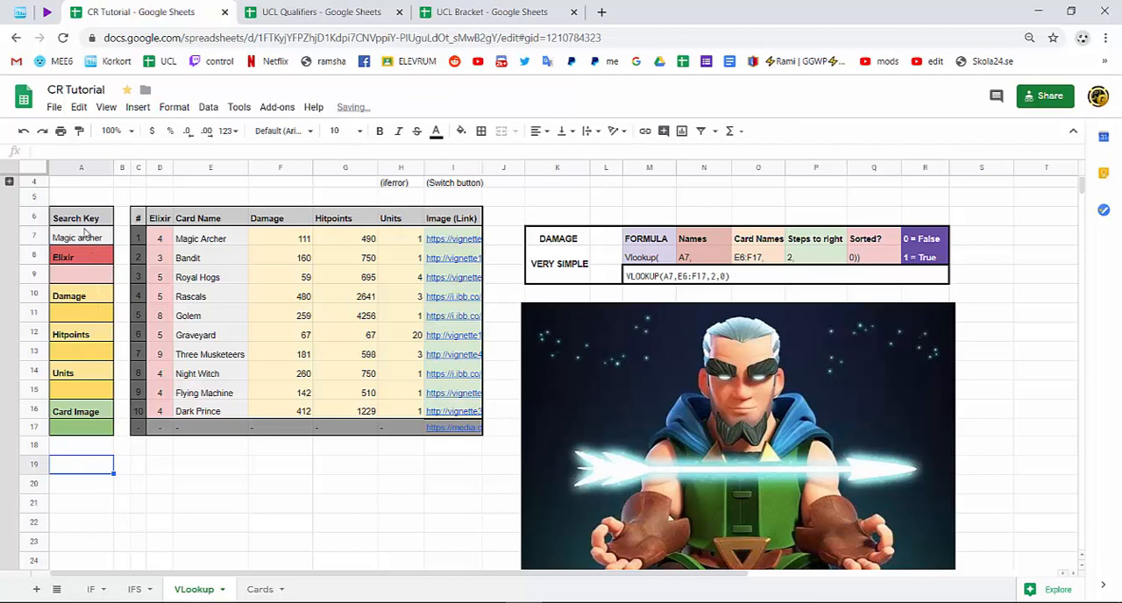
# Clear the manually entered search key from A7.
pyautogui.click(91, 242)
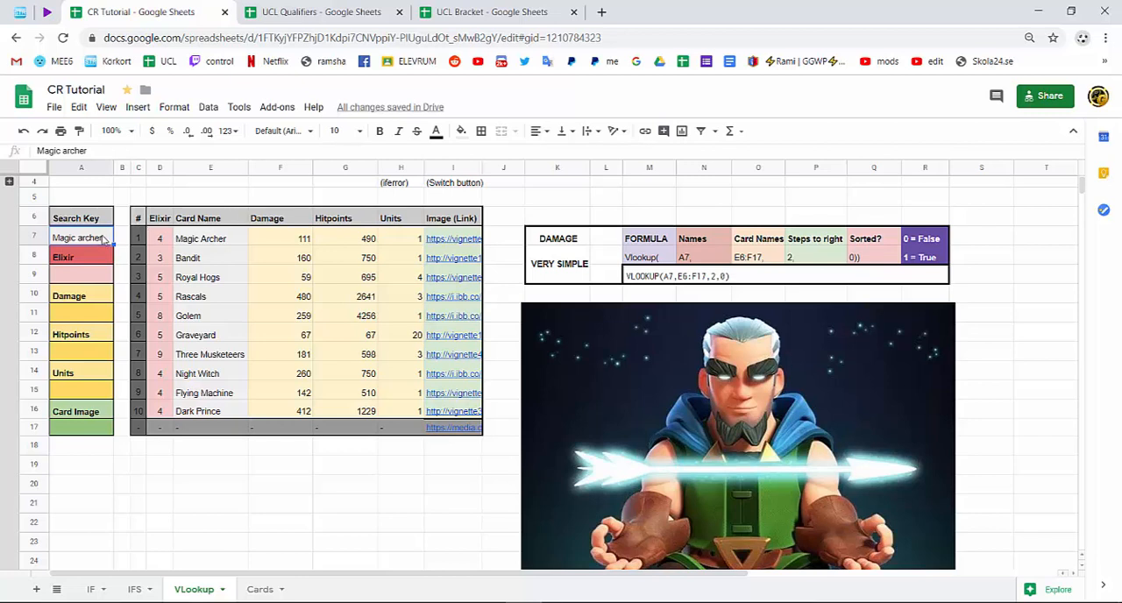
pyautogui.press('Delete')
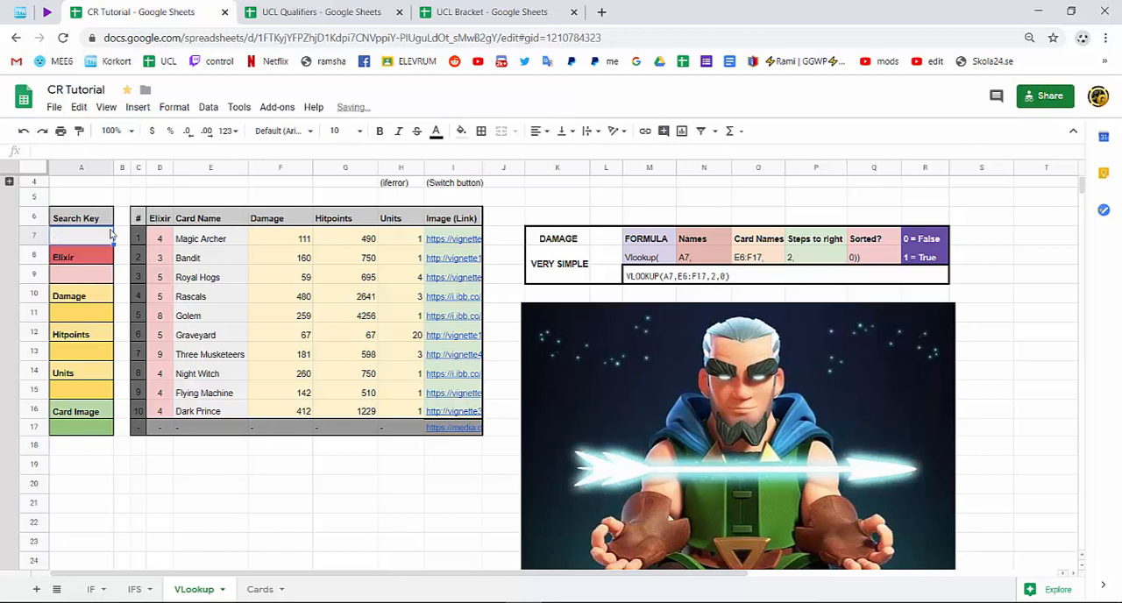
pyautogui.click(122, 198)
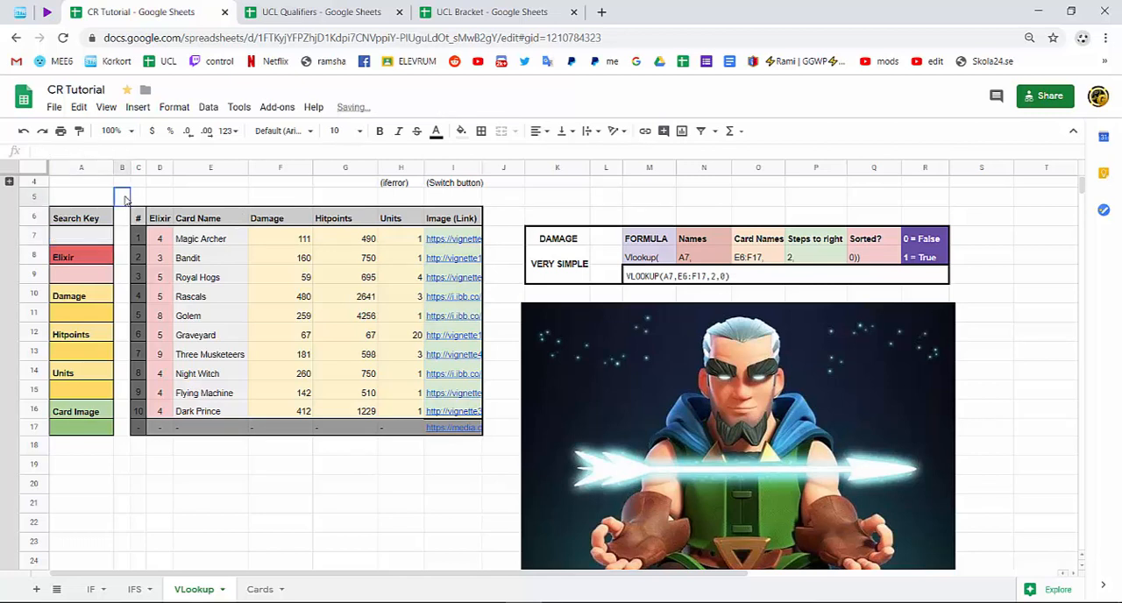
# Add data validation to the search key cell A7, using a dropdown list from the range E7:E17.
pyautogui.rightClick(80, 240)
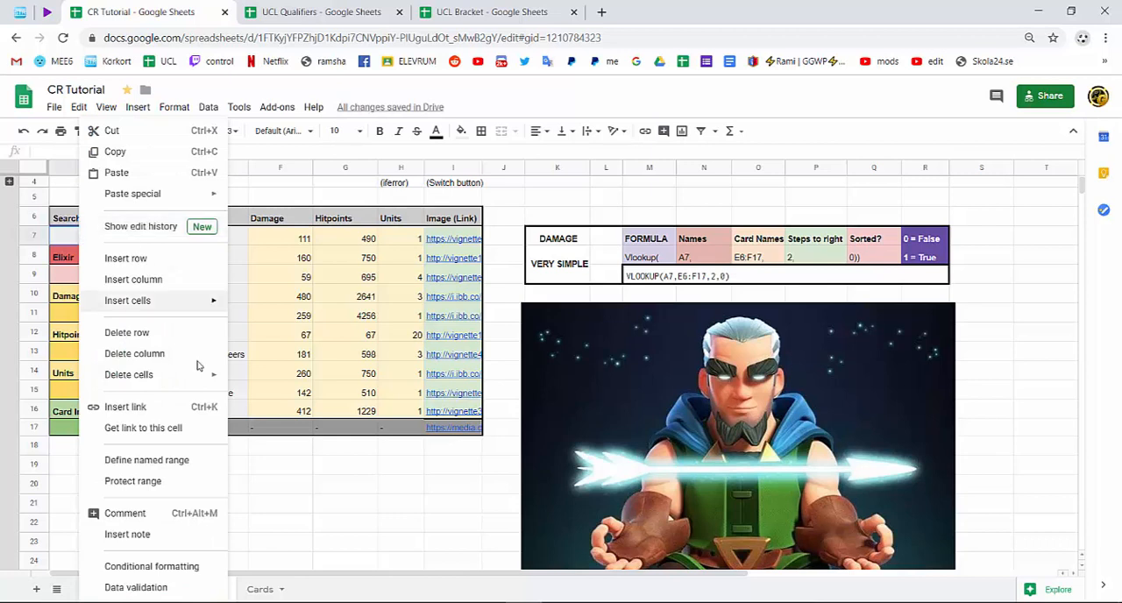
pyautogui.click(164, 589)
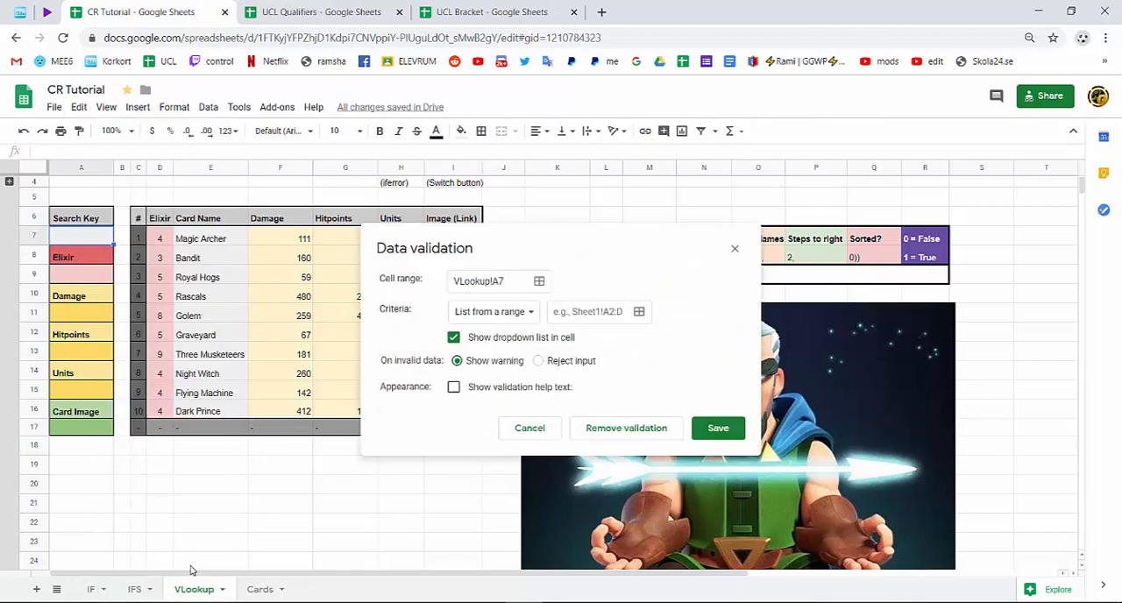
pyautogui.click(639, 312)
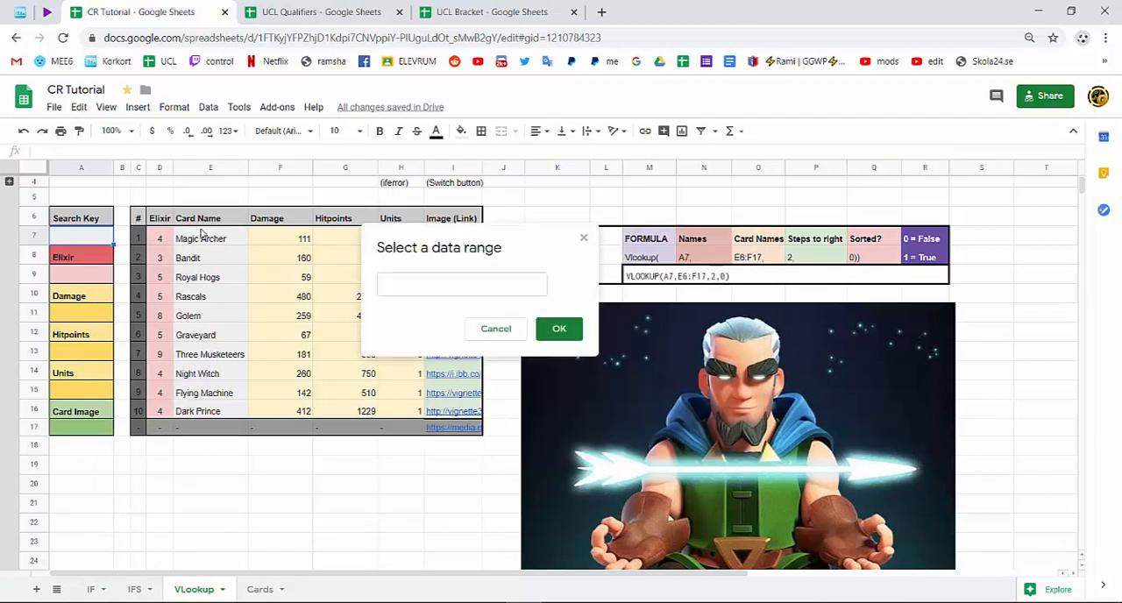
pyautogui.click(203, 237)
pyautogui.moveTo(198, 277); pyautogui.dragTo(211, 428)
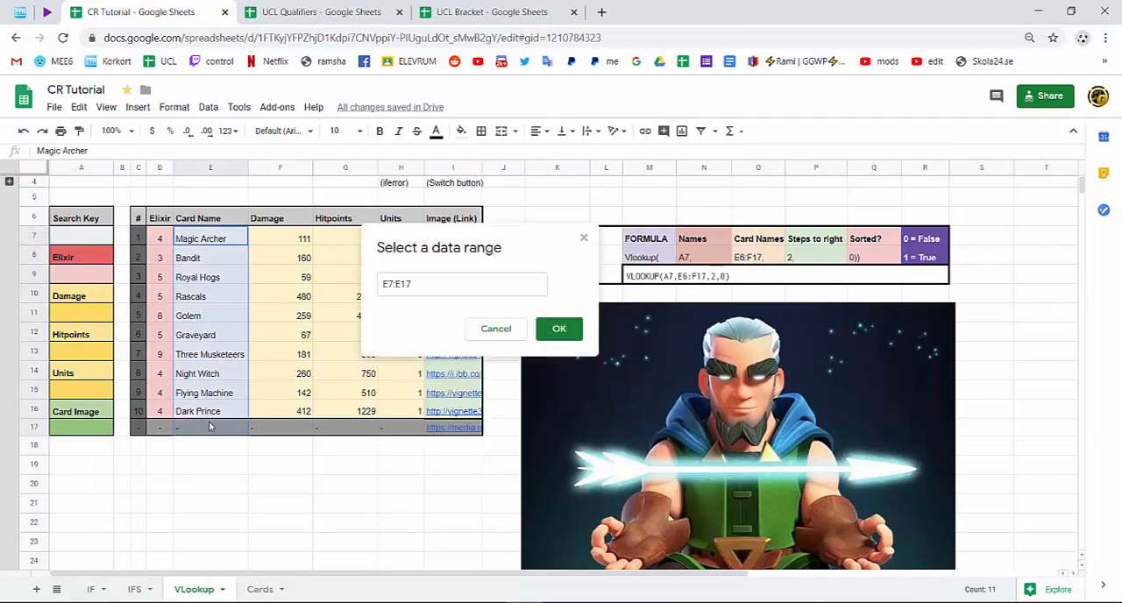
pyautogui.click(548, 336)
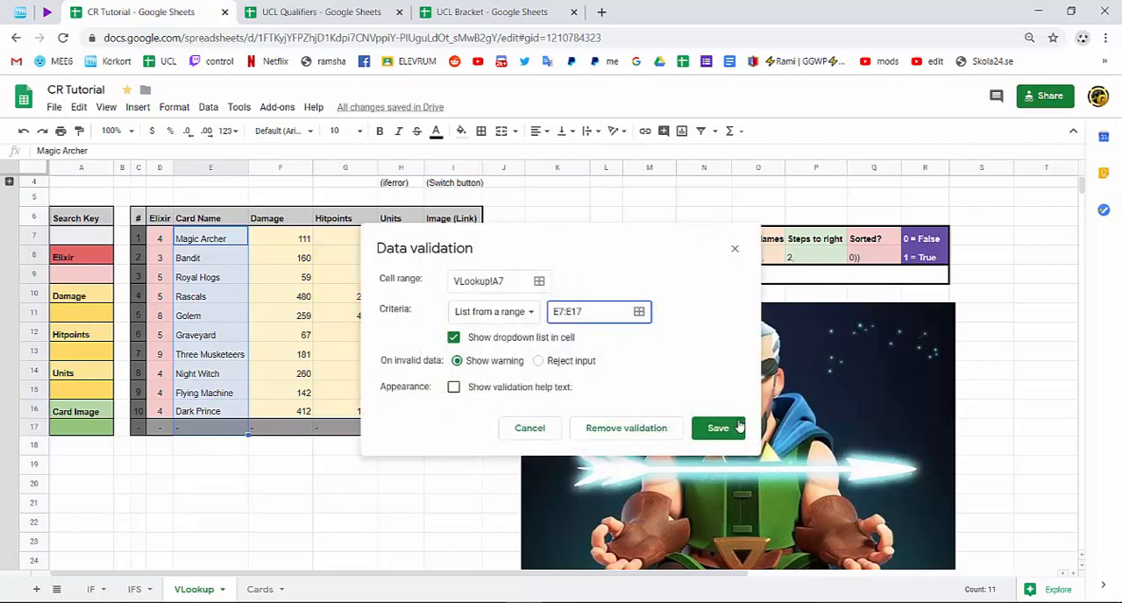
pyautogui.click(709, 428)
# Set the search key in A7 to the "-" entry of its dropdown list.
pyautogui.click(106, 237)
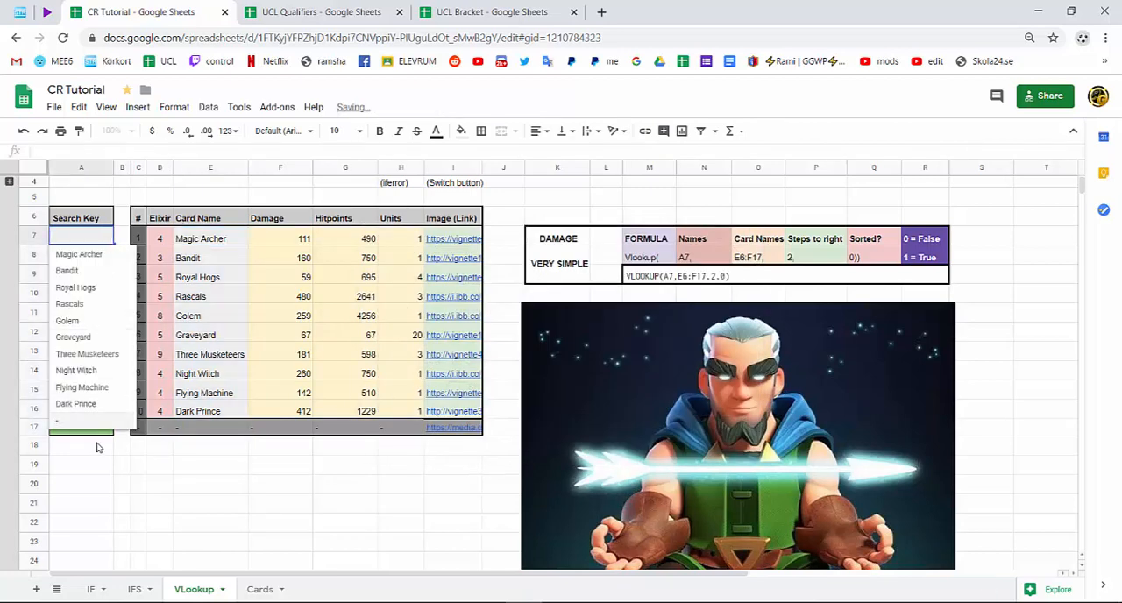
pyautogui.click(140, 502)
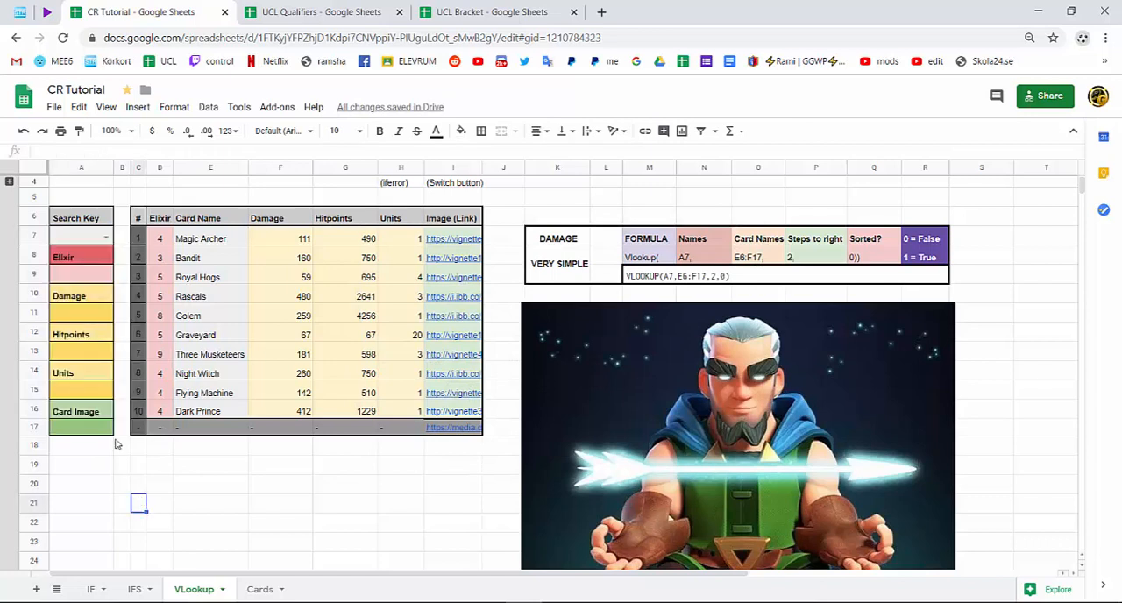
pyautogui.click(106, 237)
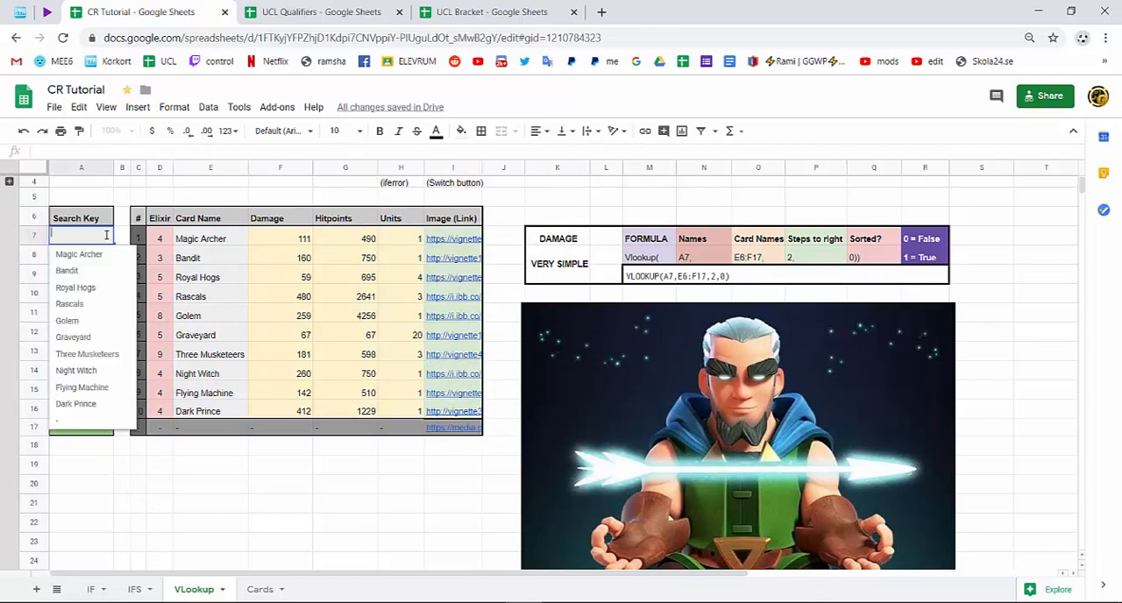
pyautogui.click(102, 428)
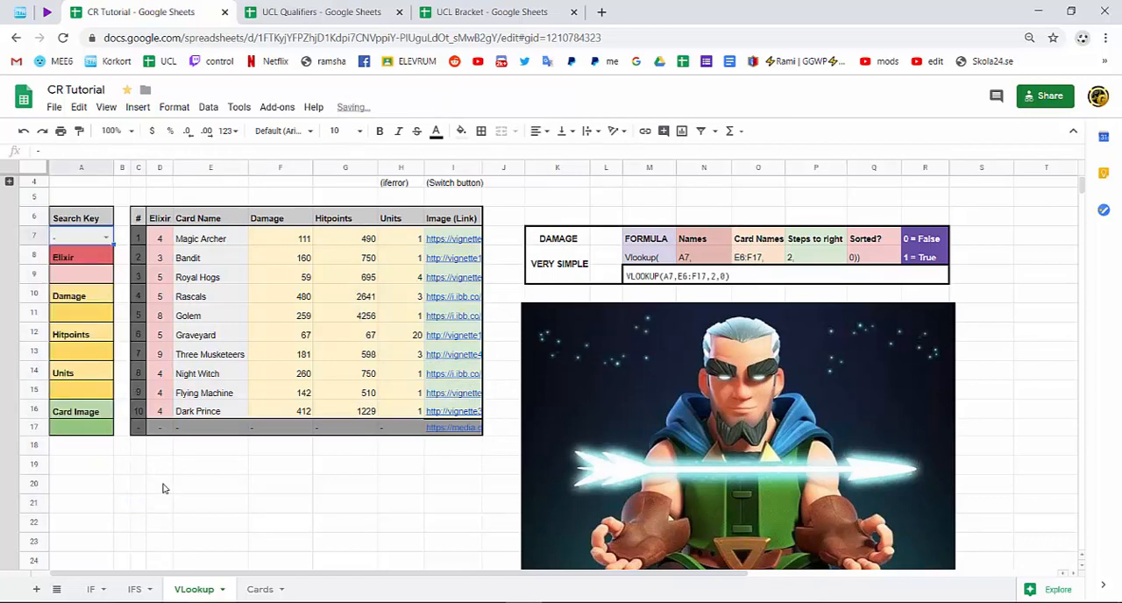
pyautogui.click(138, 489)
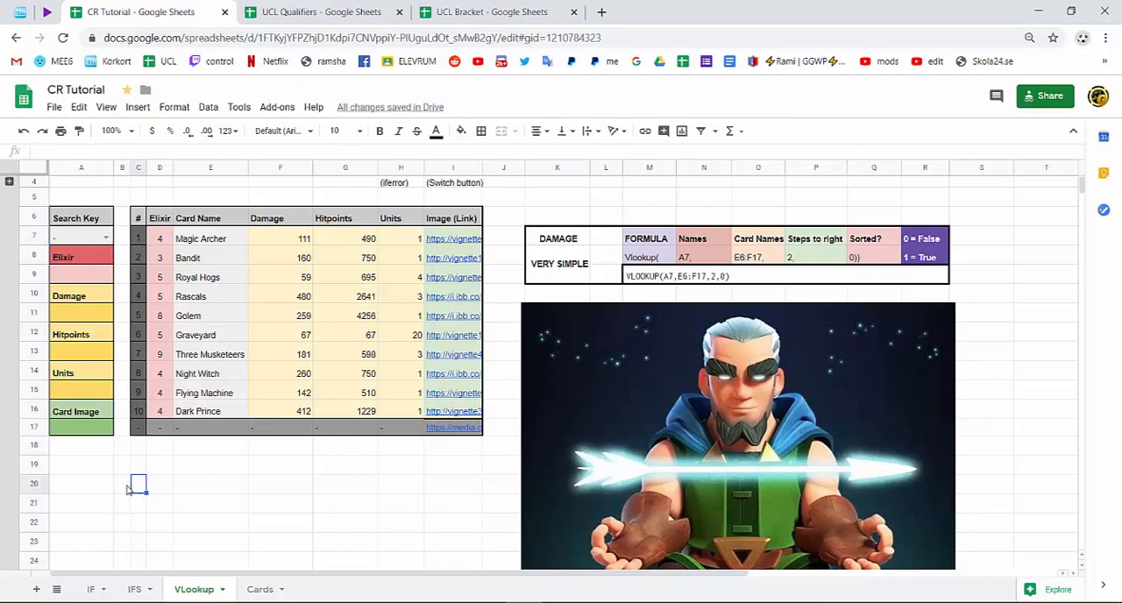
# Review the Vlookup formula guide for the damage lookup, starting with its formula name part.
pyautogui.click(86, 281)
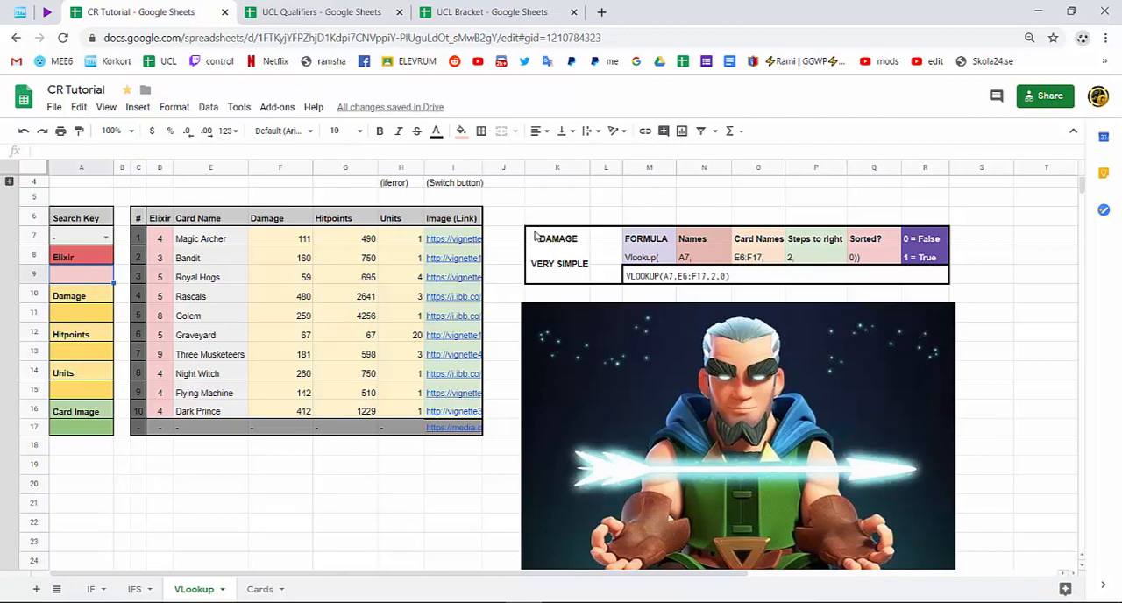
pyautogui.moveTo(536, 236); pyautogui.dragTo(925, 279)
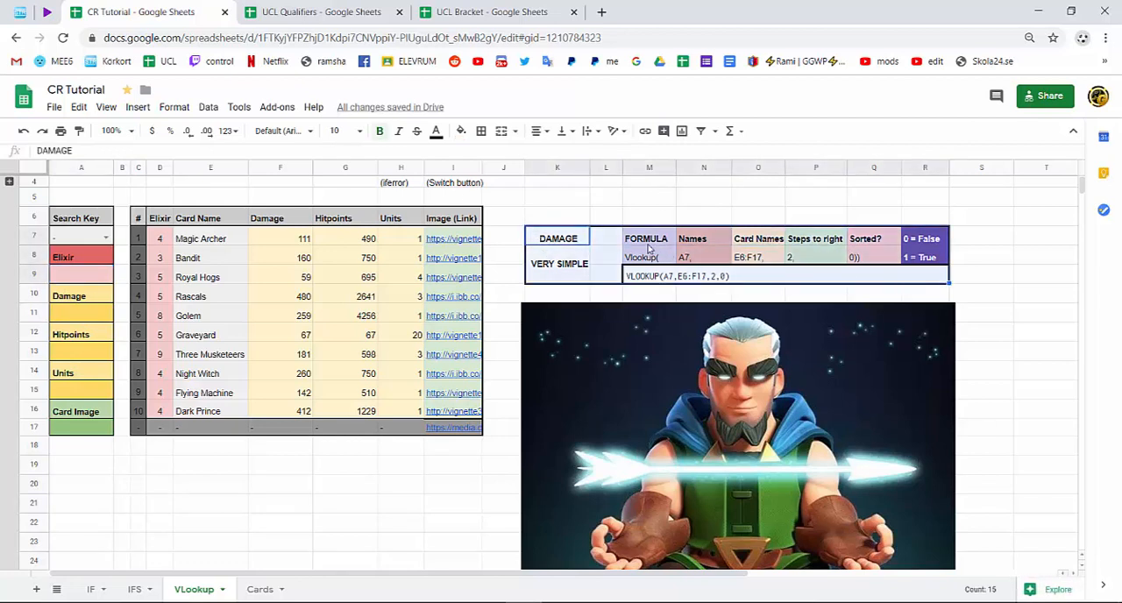
pyautogui.click(648, 243)
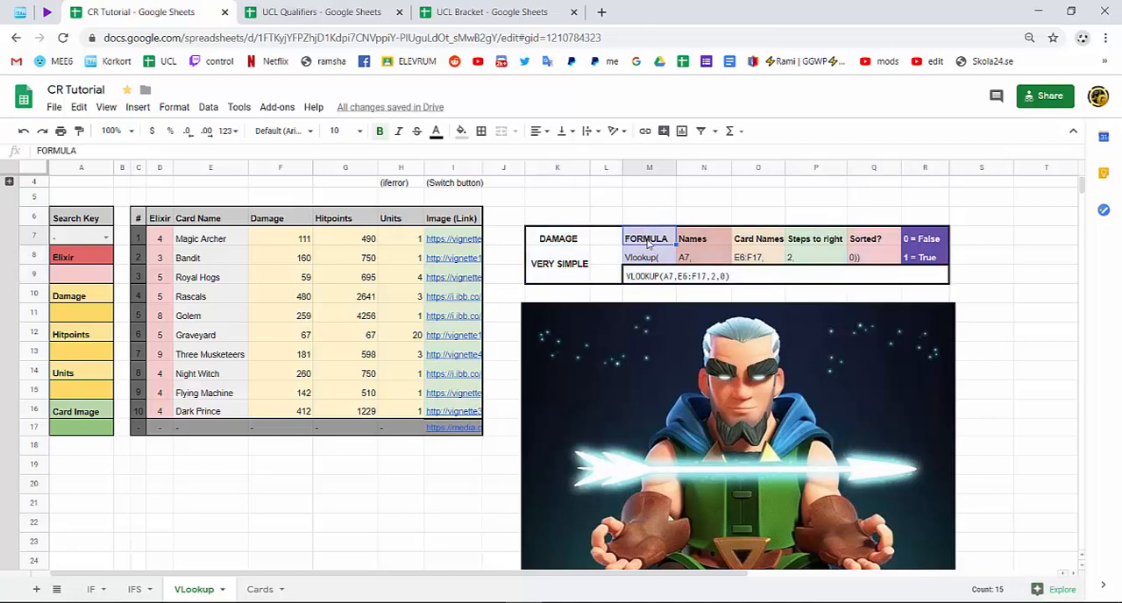
pyautogui.click(648, 257)
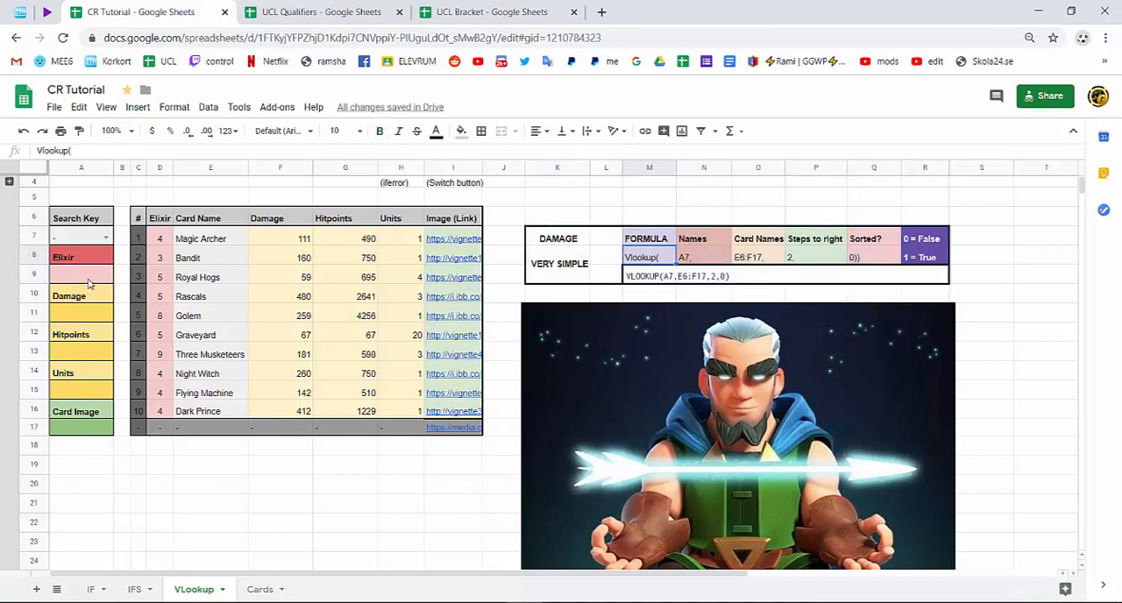
# Start a VLOOKUP formula in the damage result cell A11, using A7 as the search key.
pyautogui.click(80, 319)
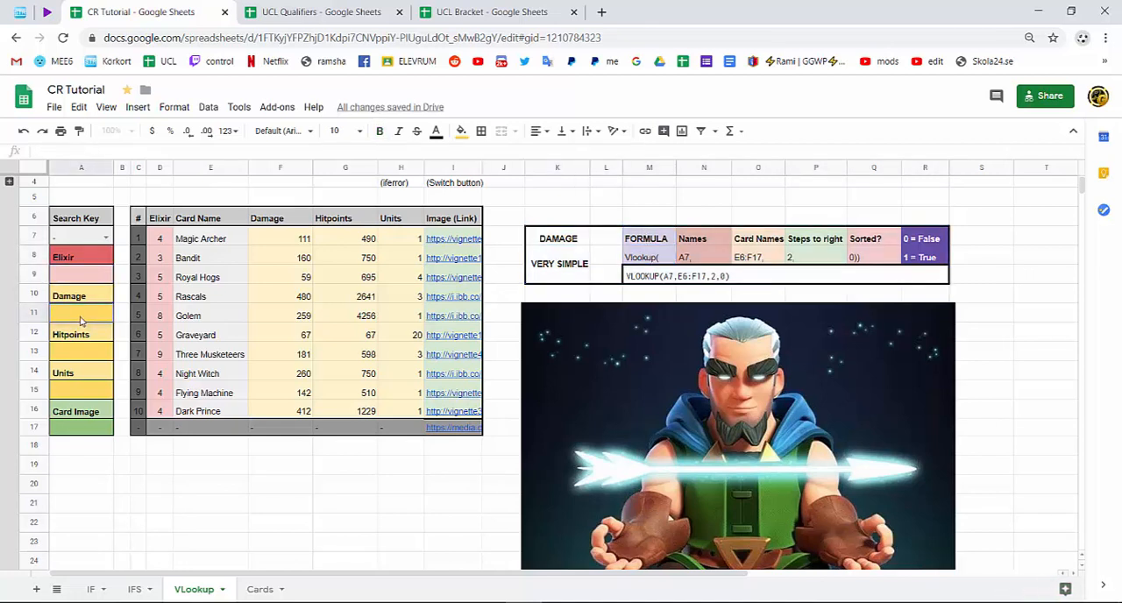
pyautogui.write('=vlo')
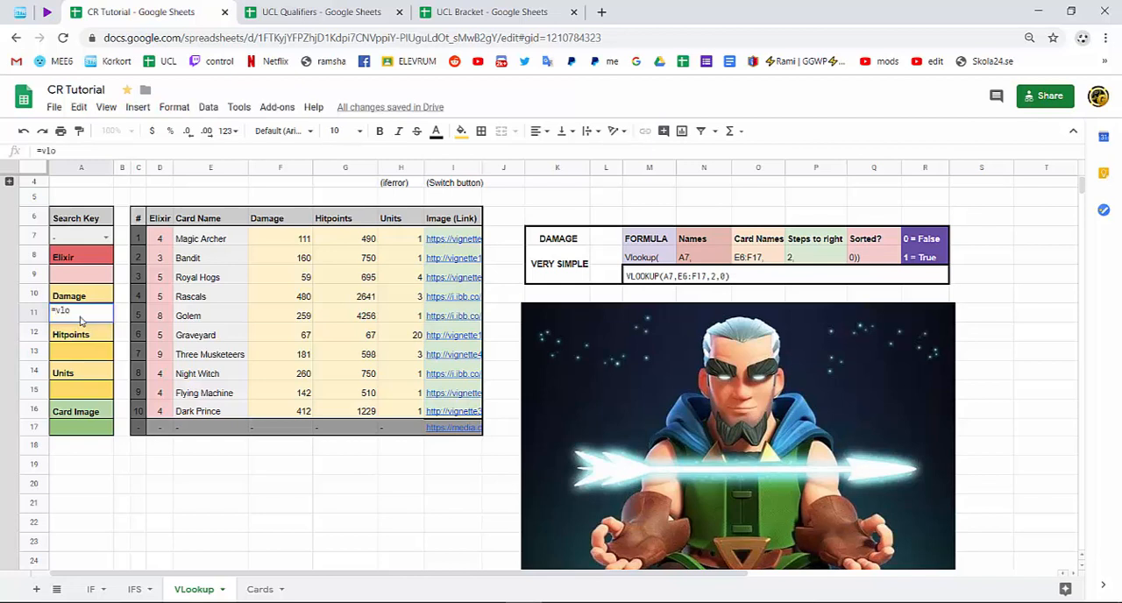
pyautogui.write('okup(')
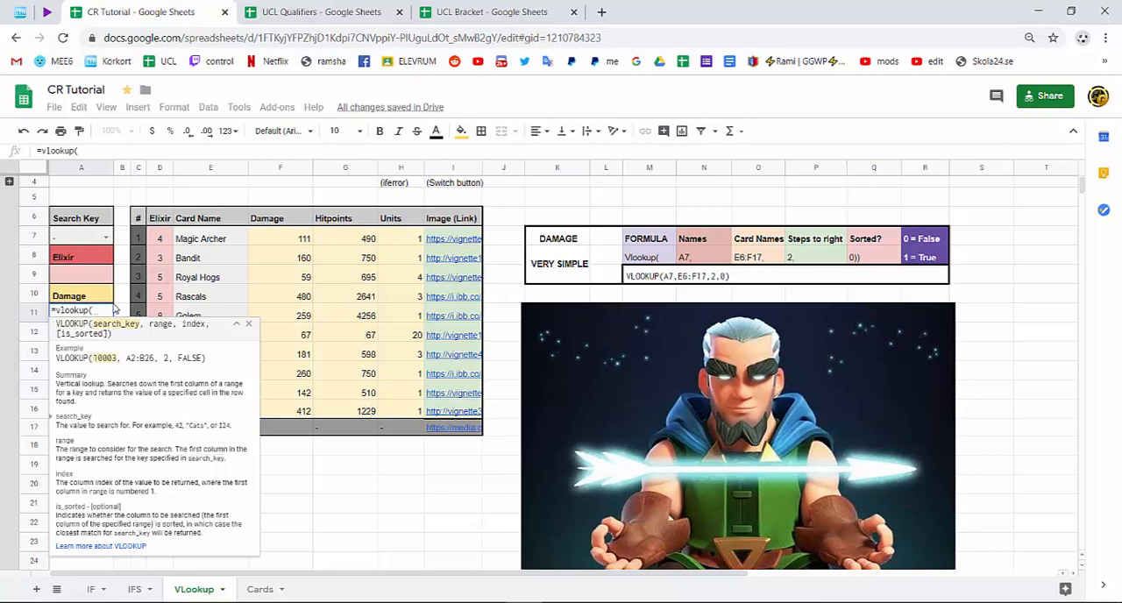
pyautogui.write('a7')
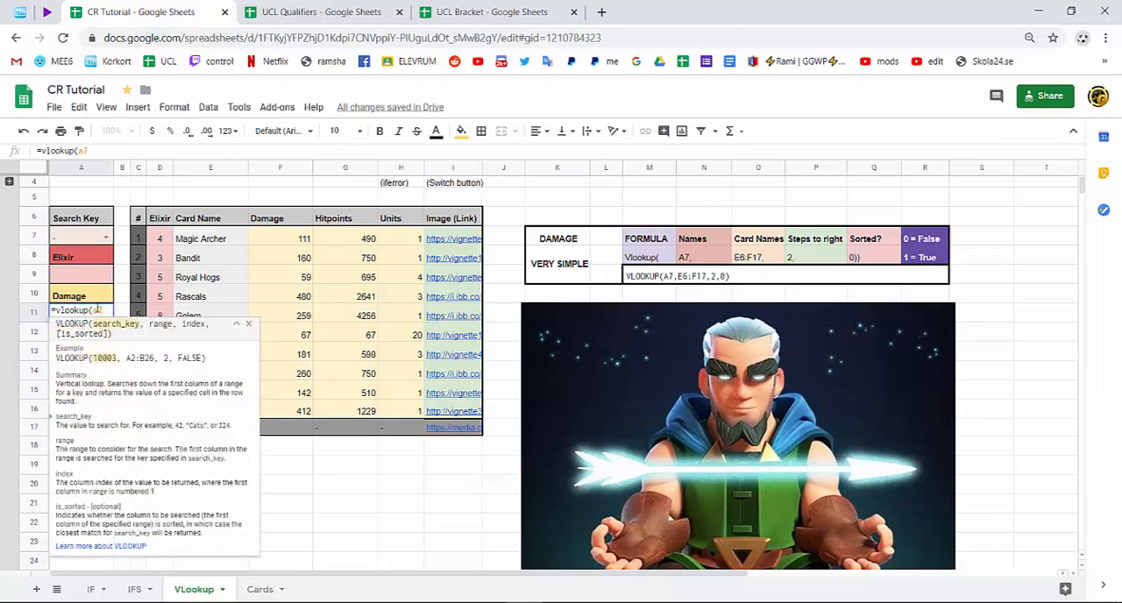
pyautogui.click(93, 310)
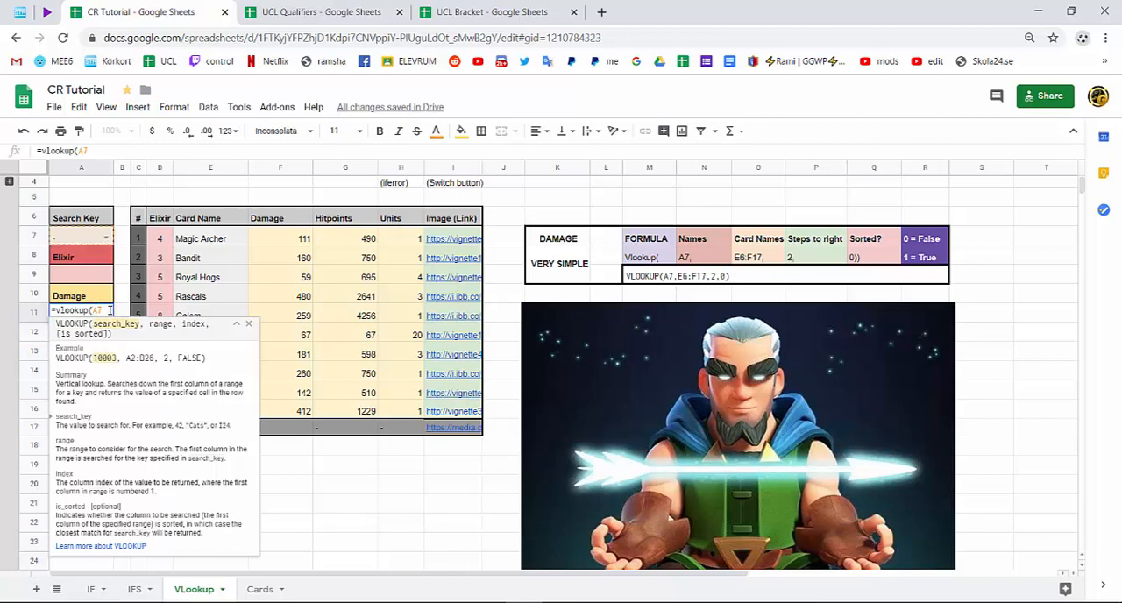
pyautogui.write(',')
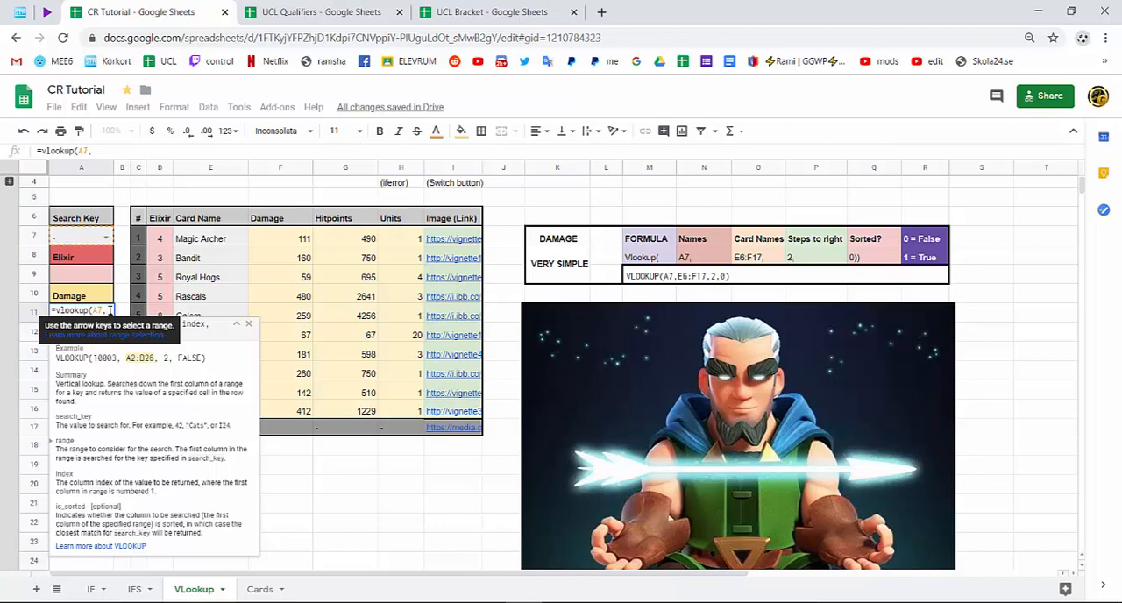
# Add E7:F17 as the lookup range of the damage formula in A11, covering the card names and damage values.
pyautogui.moveTo(220, 244); pyautogui.dragTo(292, 414)
pyautogui.write(',')
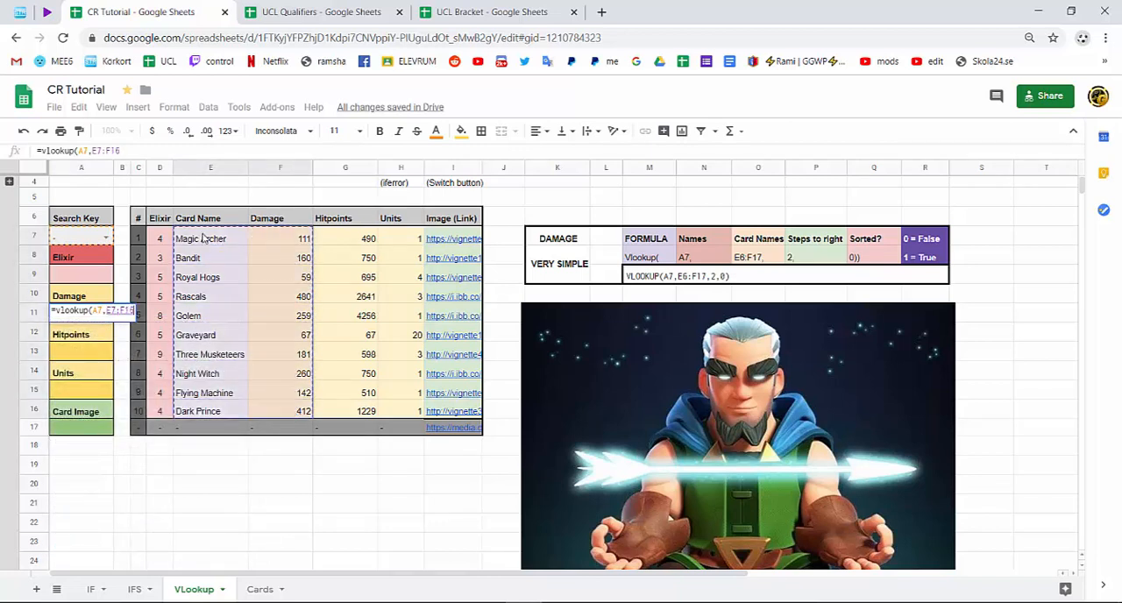
pyautogui.moveTo(206, 239); pyautogui.dragTo(289, 435)
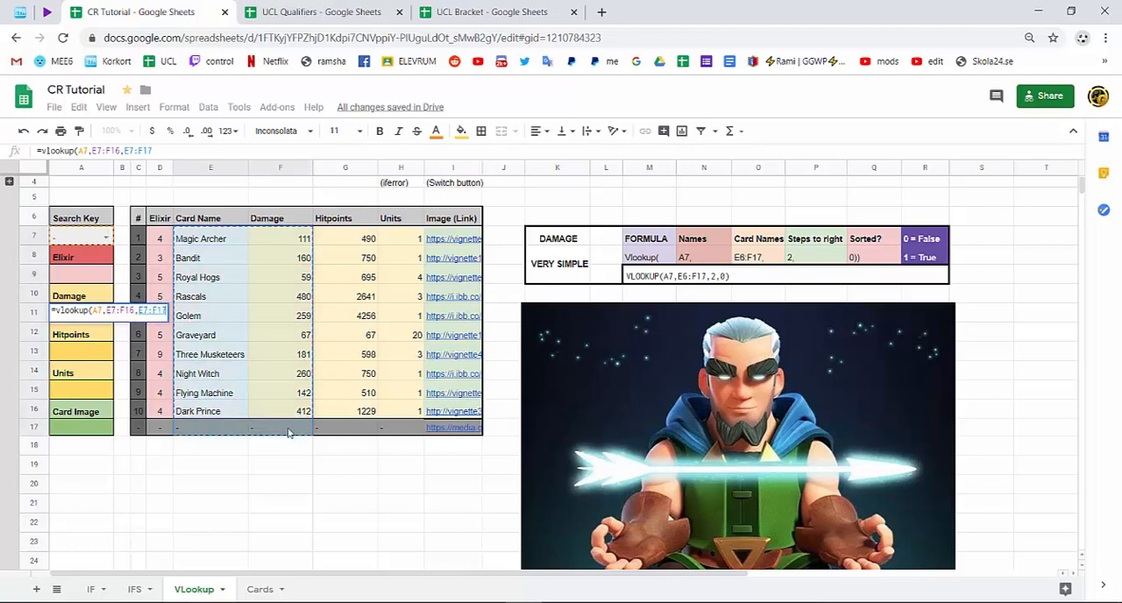
pyautogui.click(137, 311)
pyautogui.press('BackSpace')
pyautogui.press('BackSpace')
pyautogui.press('BackSpace')
pyautogui.press('BackSpace')
pyautogui.press('BackSpace')
pyautogui.press('BackSpace')
pyautogui.press('BackSpace')
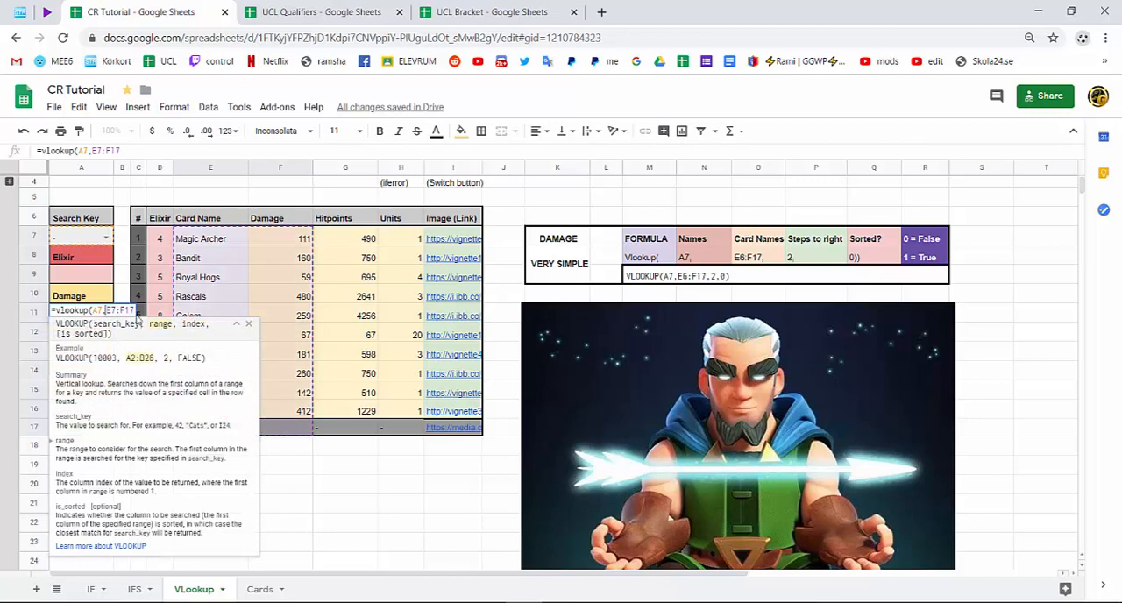
# Collapse the formula help and extend the lookup range in A11 to E7:I17.
pyautogui.click(238, 325)
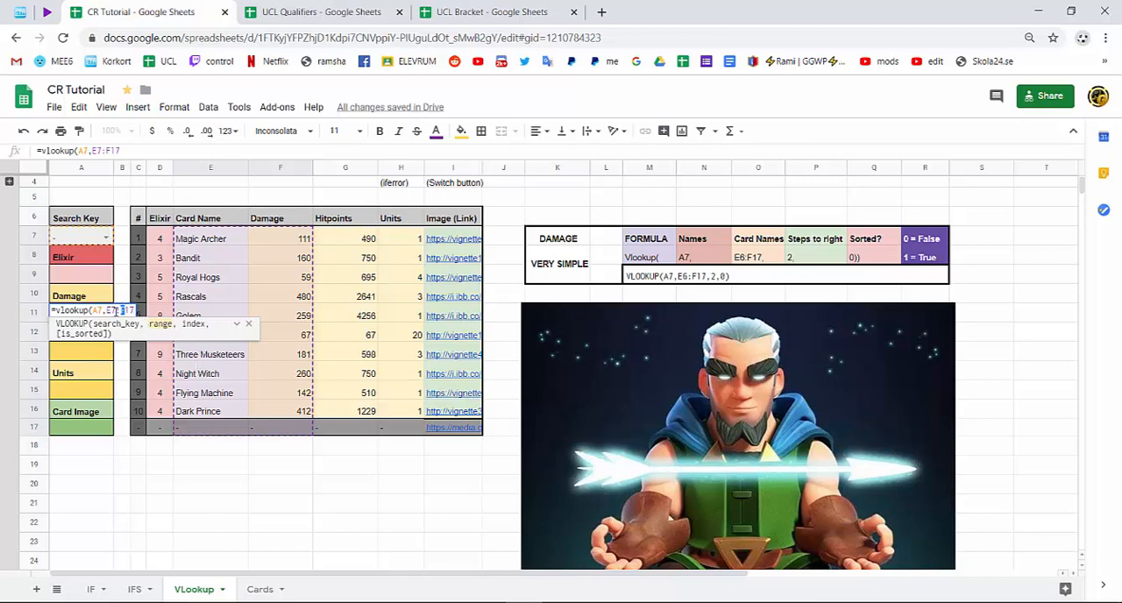
pyautogui.hotkey('shift', 'Right')
pyautogui.hotkey('shift', 'Right')
pyautogui.hotkey('shift', 'Right')
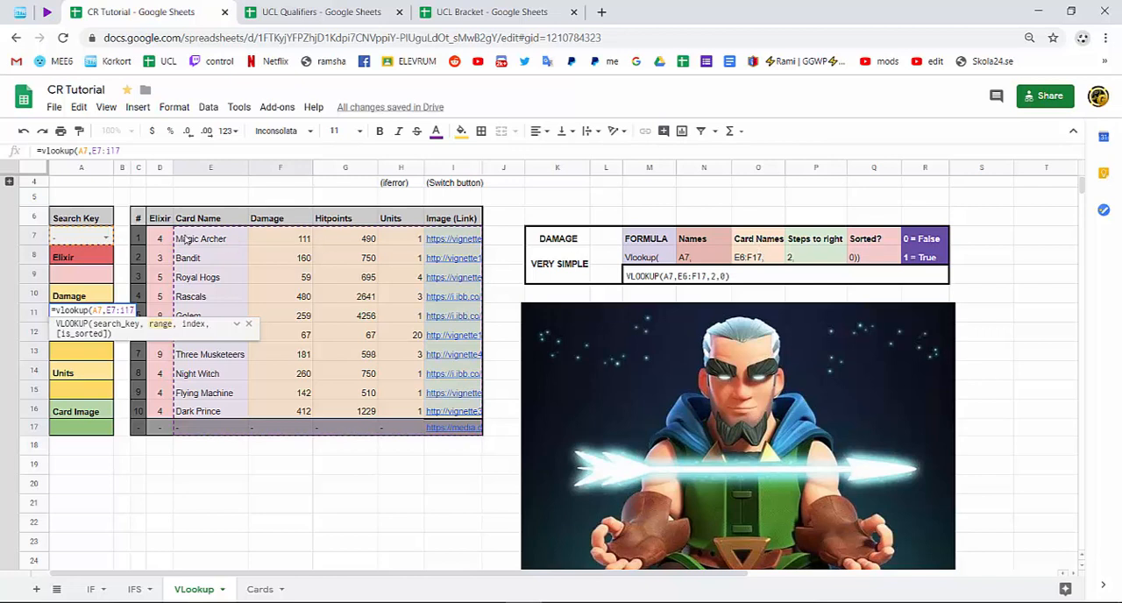
pyautogui.moveTo(117, 311); pyautogui.dragTo(111, 310)
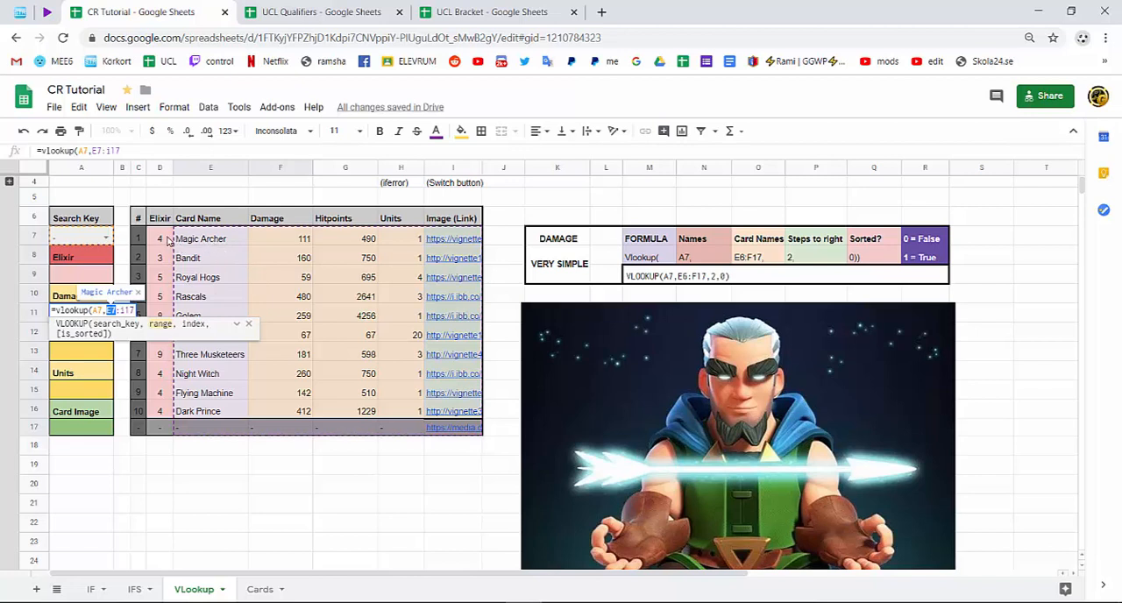
pyautogui.click(113, 308)
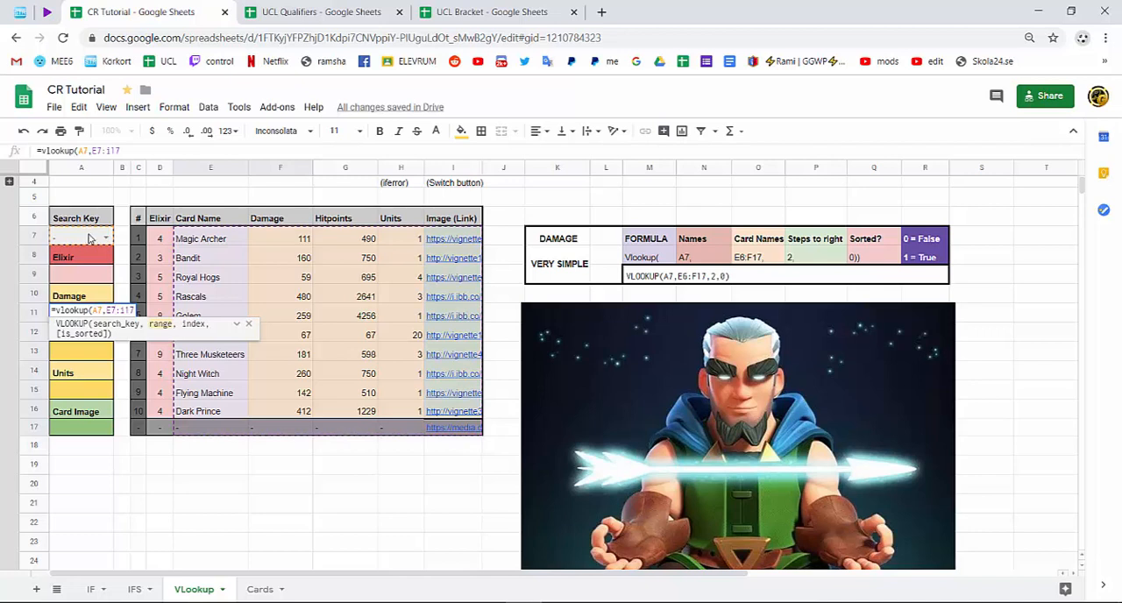
pyautogui.moveTo(117, 310); pyautogui.dragTo(106, 310)
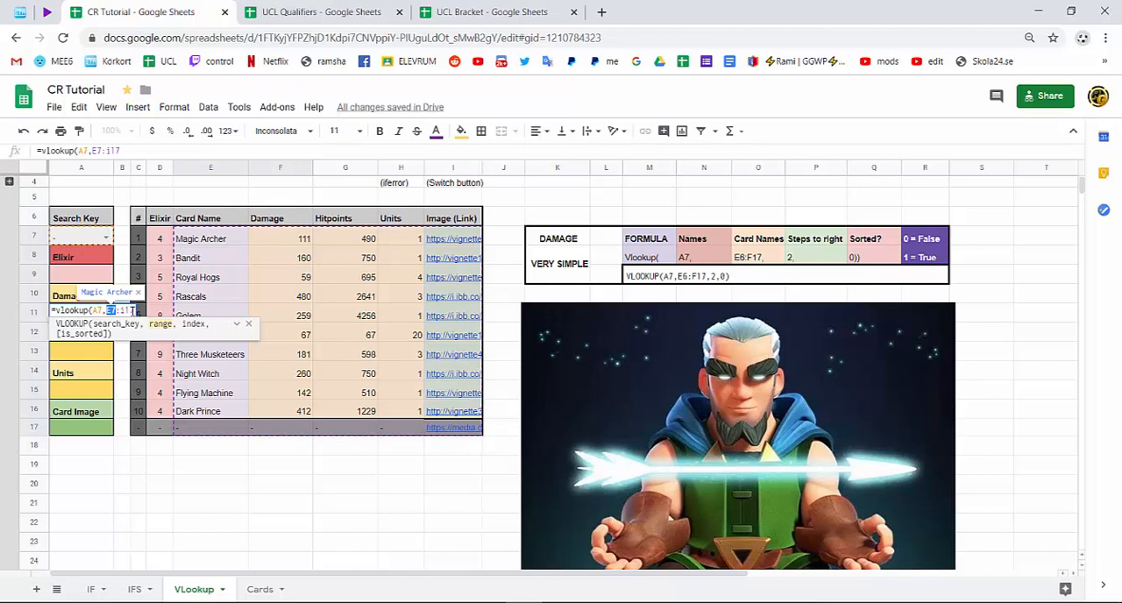
pyautogui.click(131, 311)
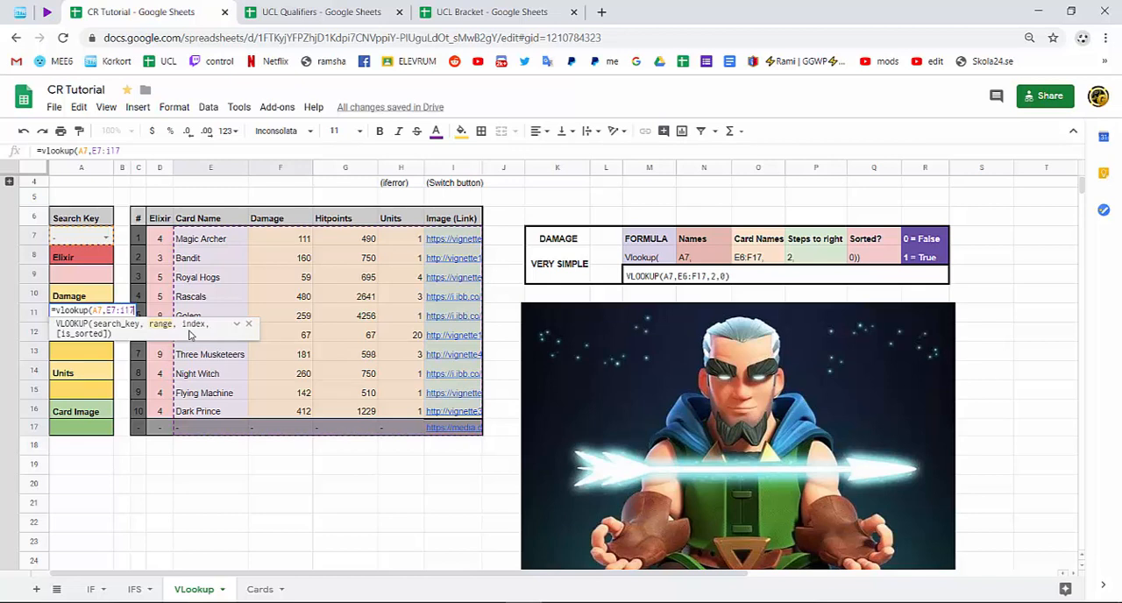
# Complete the damage formula in A11 with column index 2 and false as the sorted argument.
pyautogui.write(',')
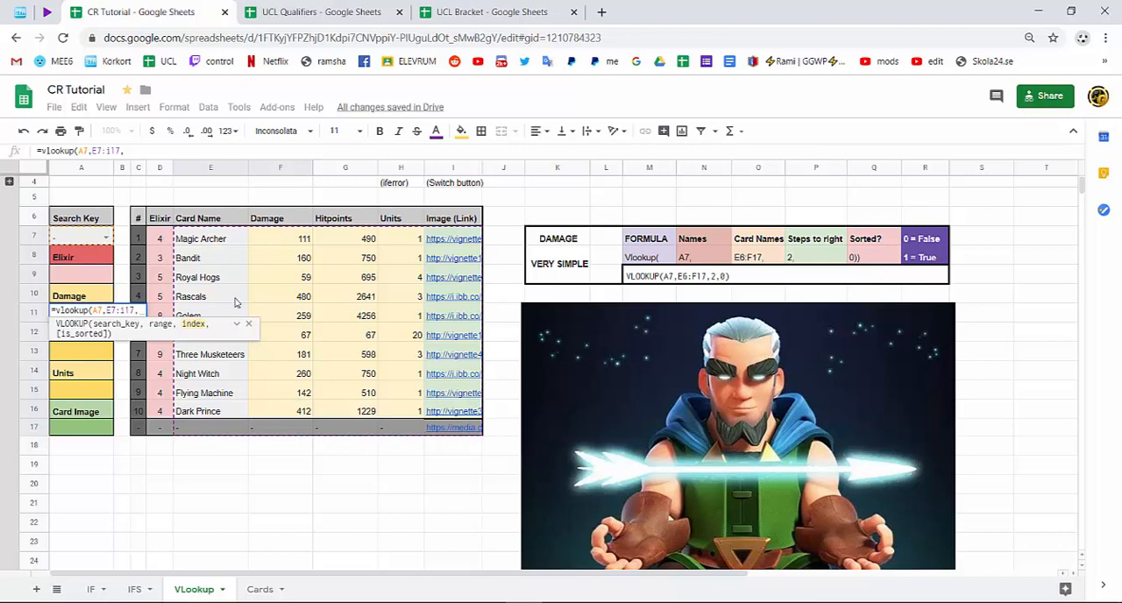
pyautogui.write('2')
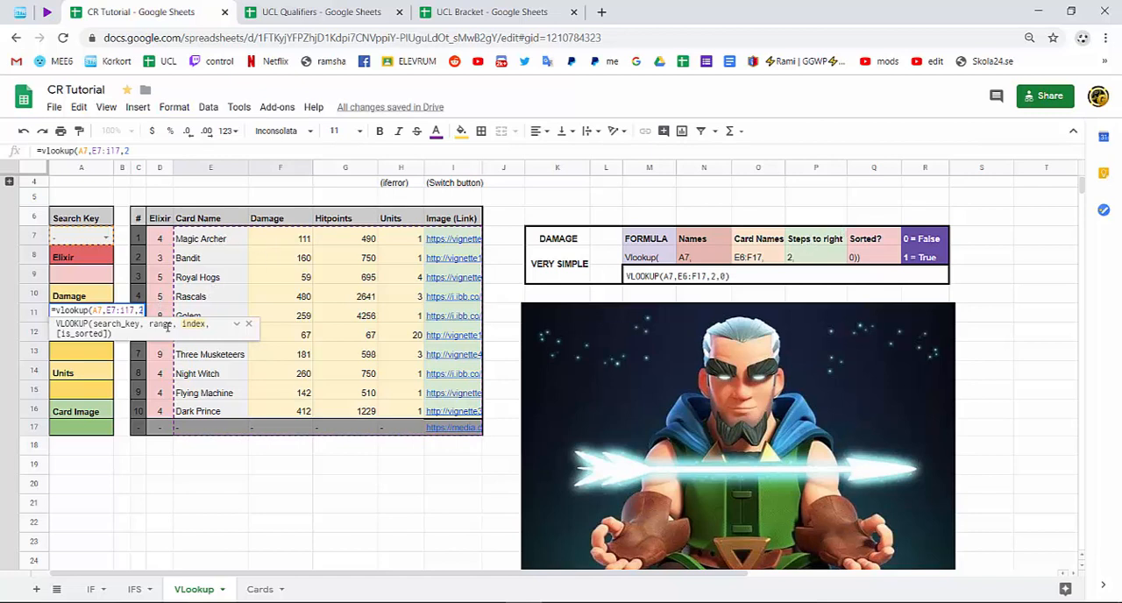
pyautogui.write(',')
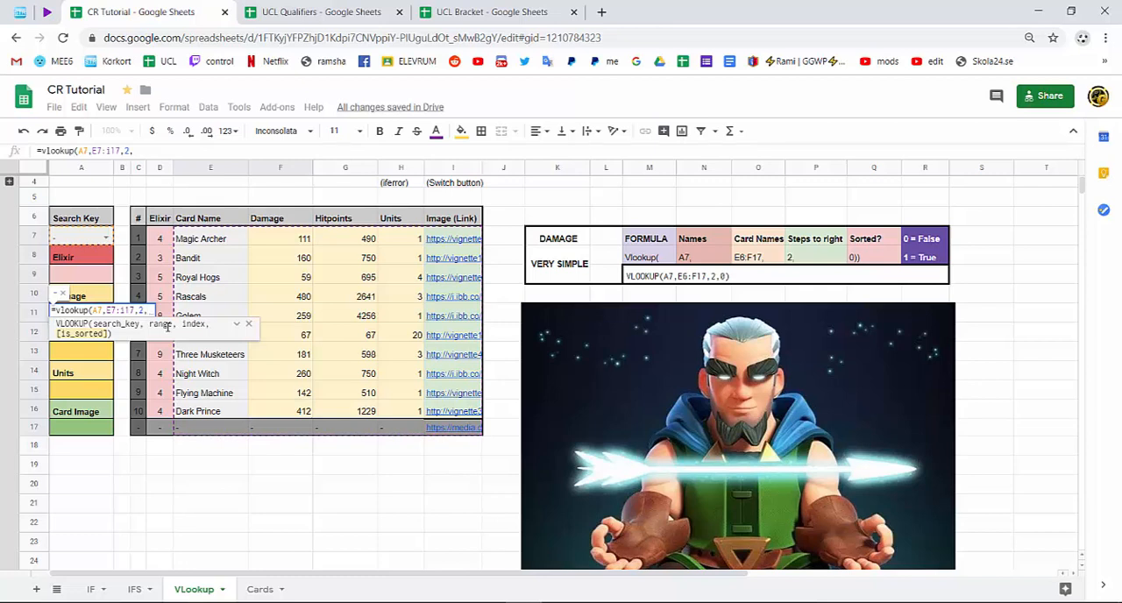
pyautogui.write('0')
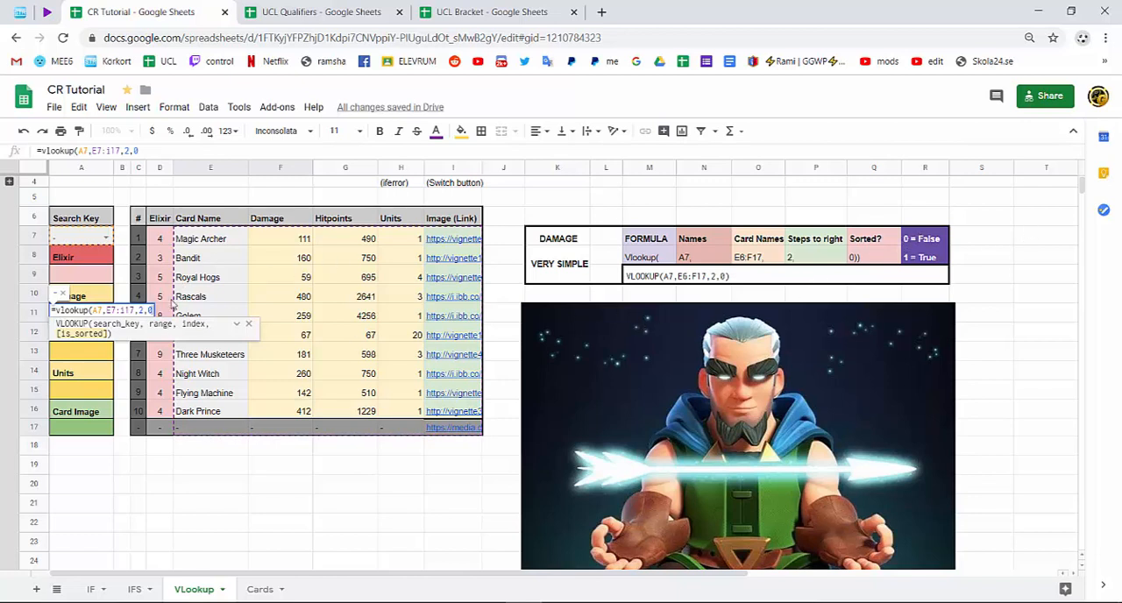
pyautogui.doubleClick(151, 309)
pyautogui.write('false')
pyautogui.press('Return')
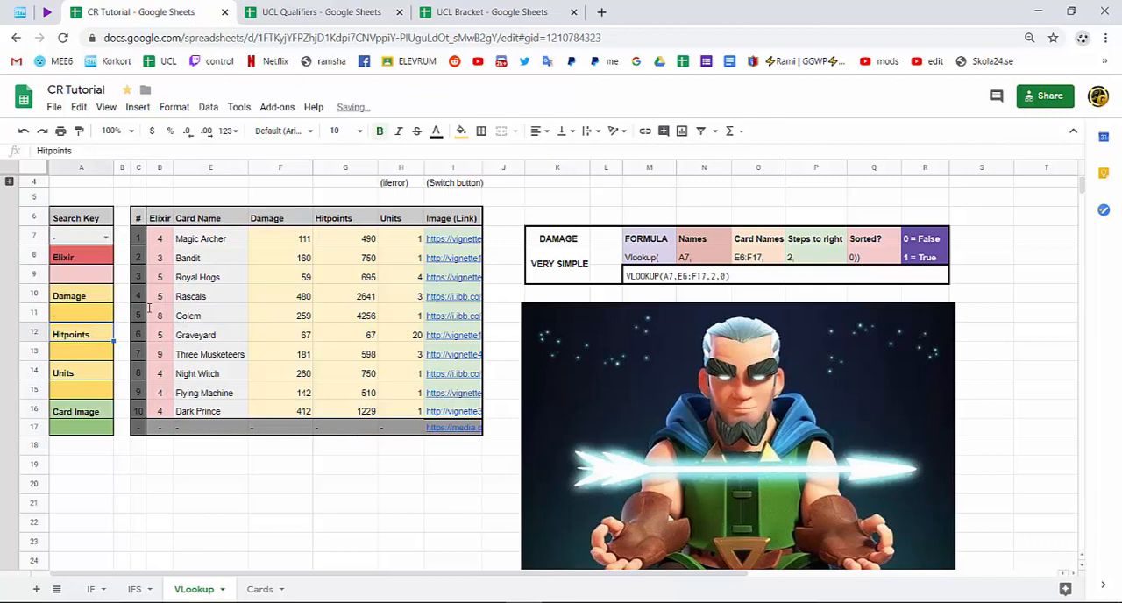
# Check the damage formula against the table's "-" row and set the search key in A7 to Golem.
pyautogui.click(78, 314)
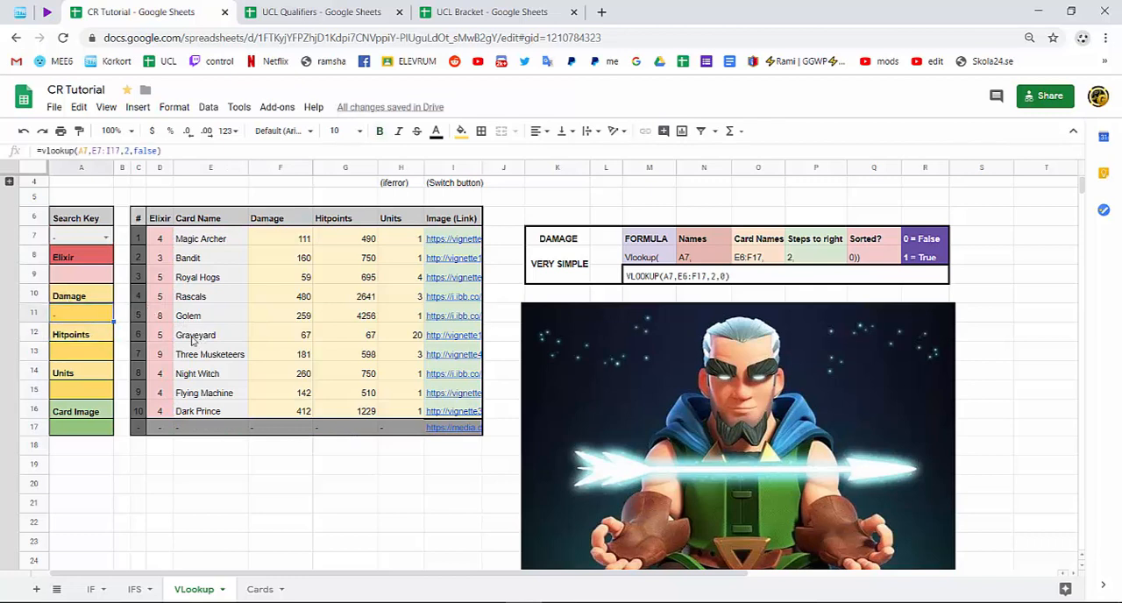
pyautogui.click(77, 239)
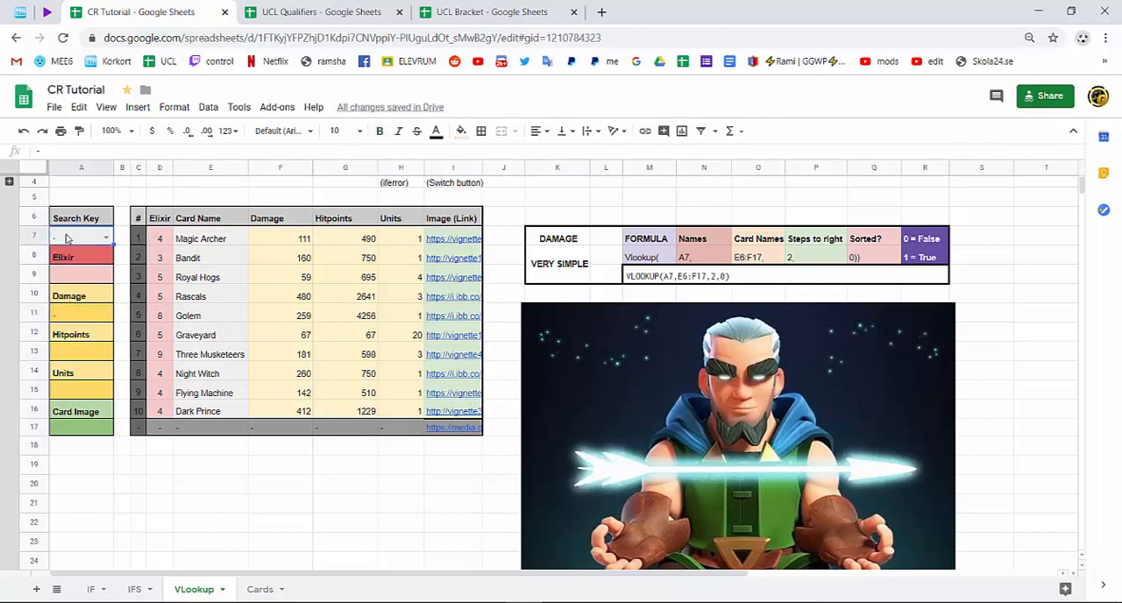
pyautogui.click(181, 431)
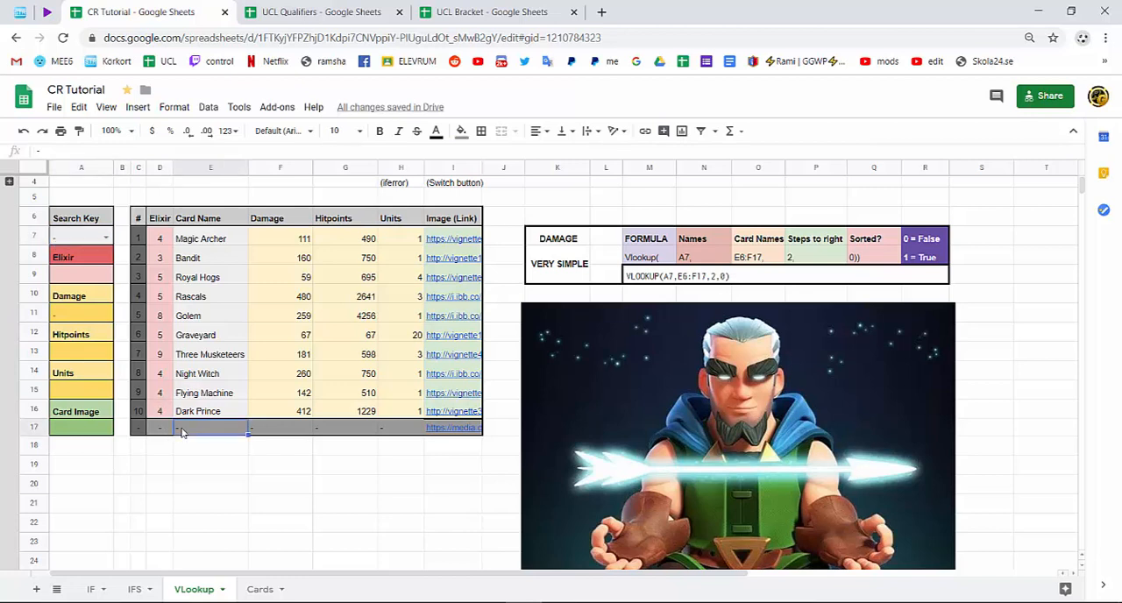
pyautogui.click(255, 431)
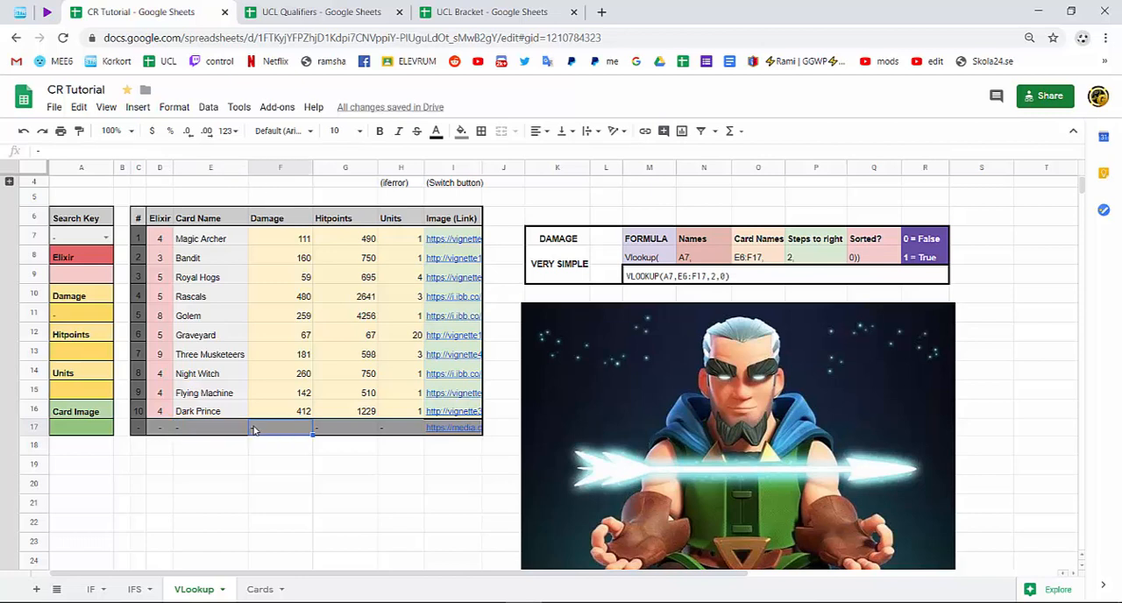
pyautogui.click(102, 233)
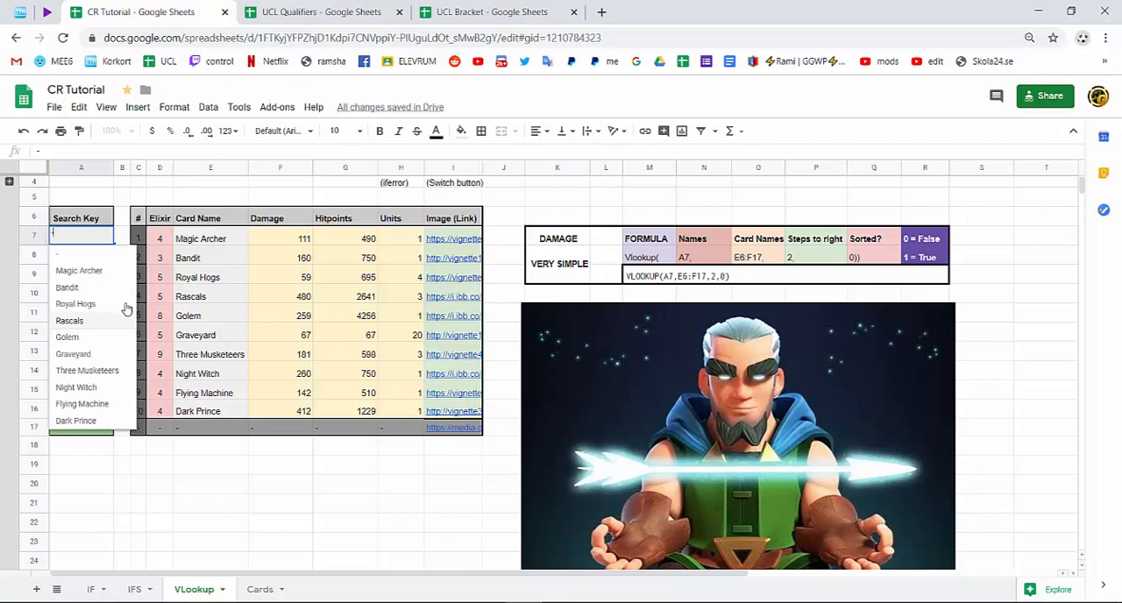
pyautogui.click(88, 336)
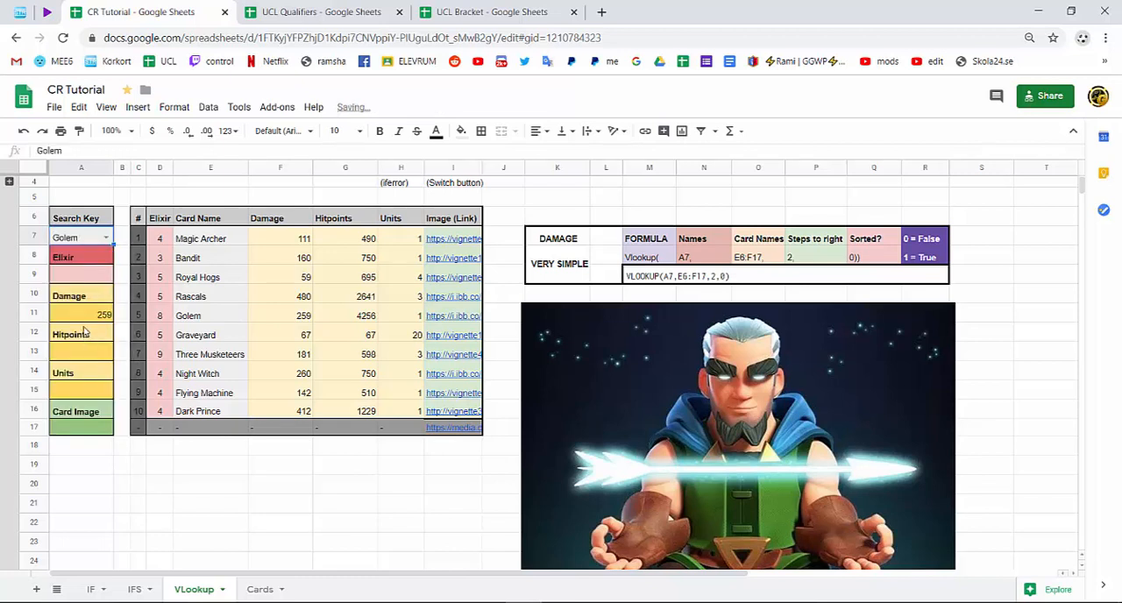
# Copy the complete VLOOKUP formula text from the damage cell A11.
pyautogui.click(84, 323)
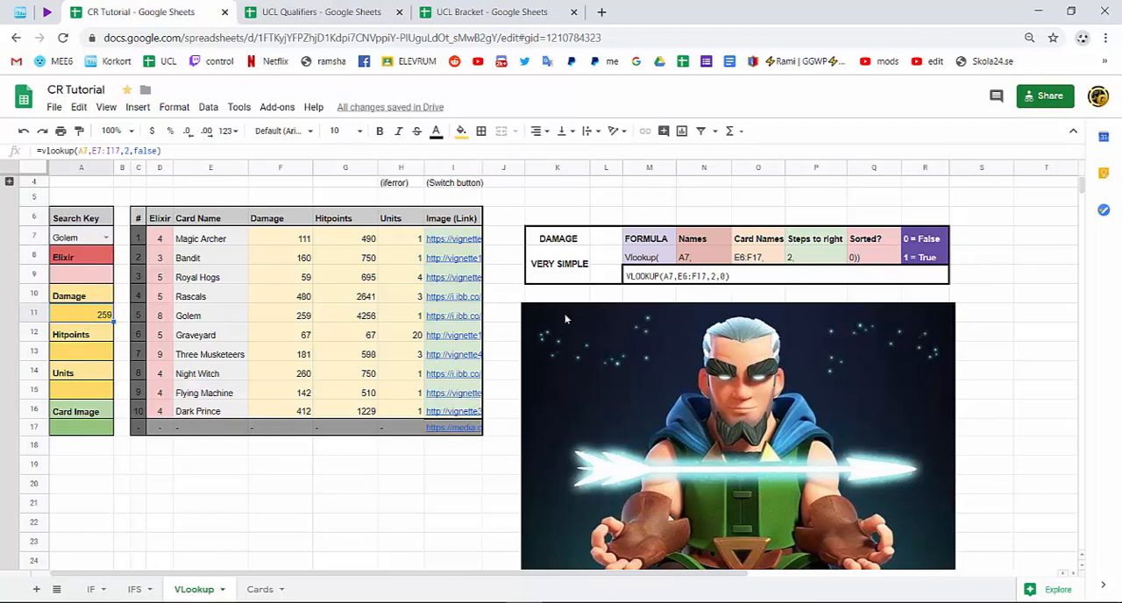
pyautogui.doubleClick(102, 320)
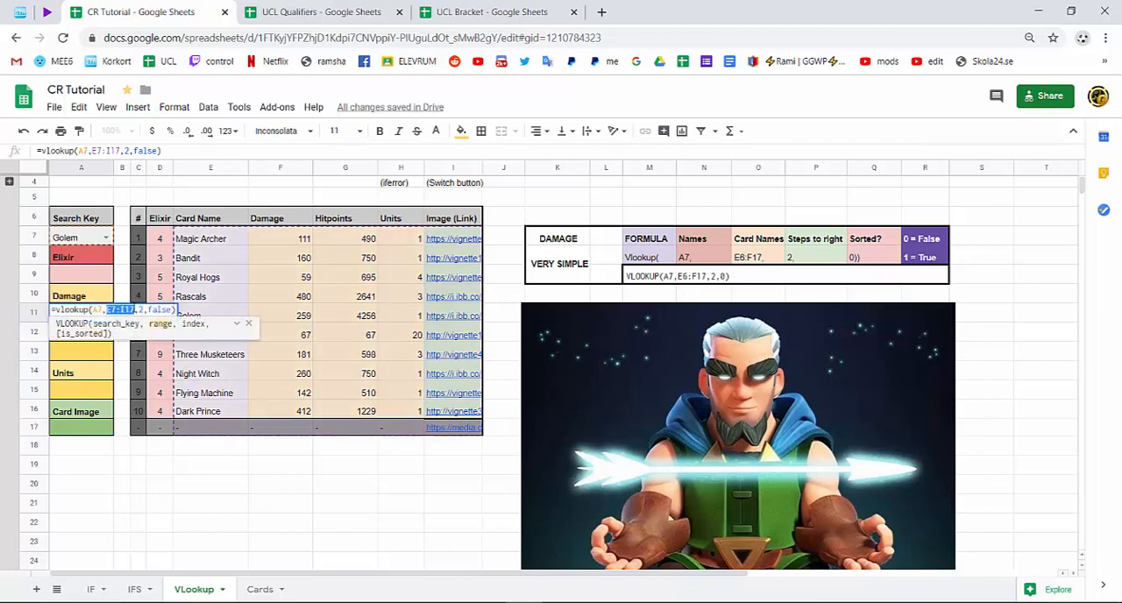
pyautogui.tripleClick(133, 310)
pyautogui.rightClick(129, 310)
pyautogui.click(168, 356)
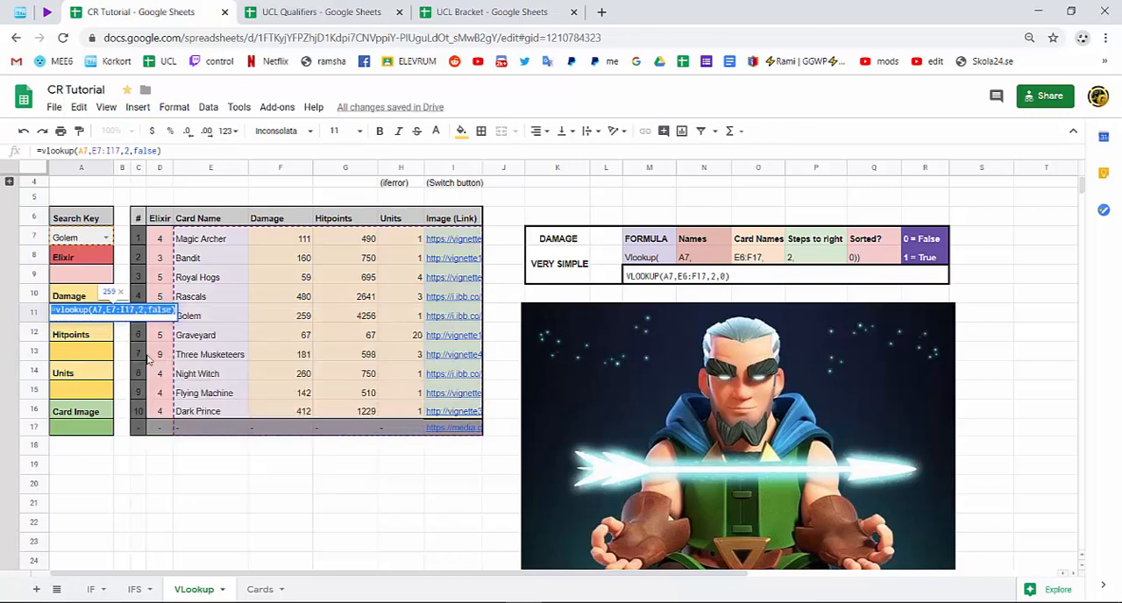
# Paste the copied VLOOKUP formula into the hitpoints cell A13 and set its column index to 3.
pyautogui.click(76, 350)
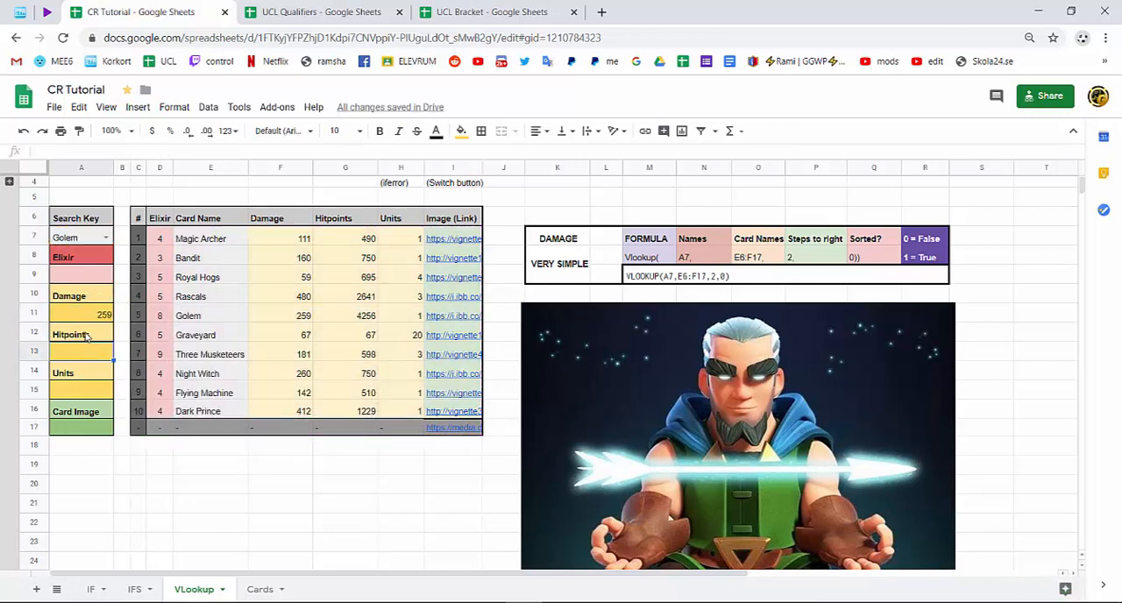
pyautogui.click(87, 337)
pyautogui.click(207, 243)
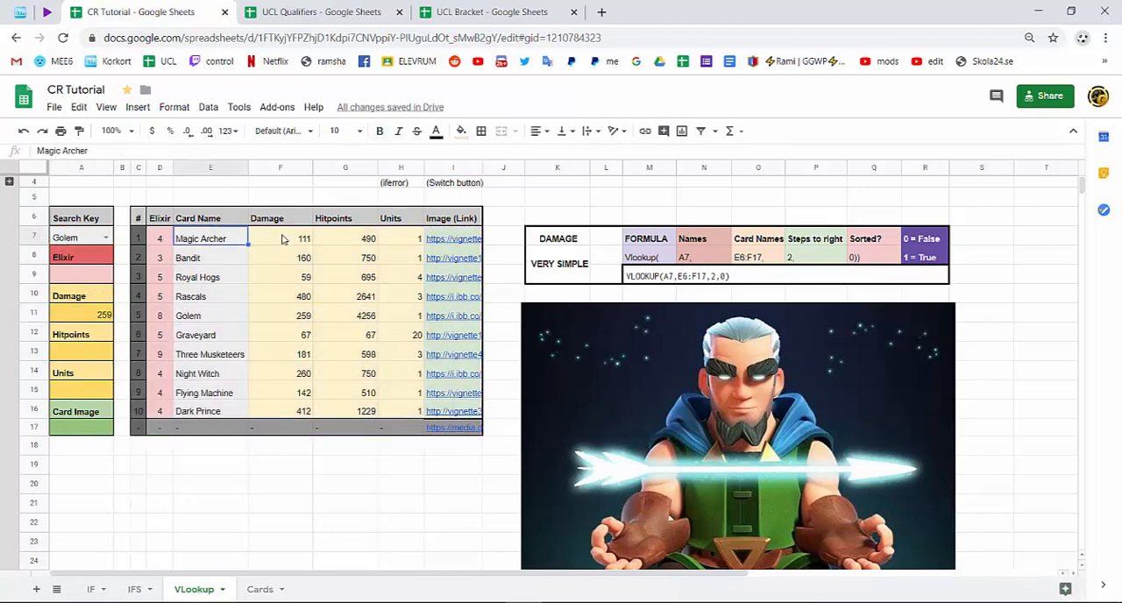
pyautogui.click(281, 238)
pyautogui.click(337, 241)
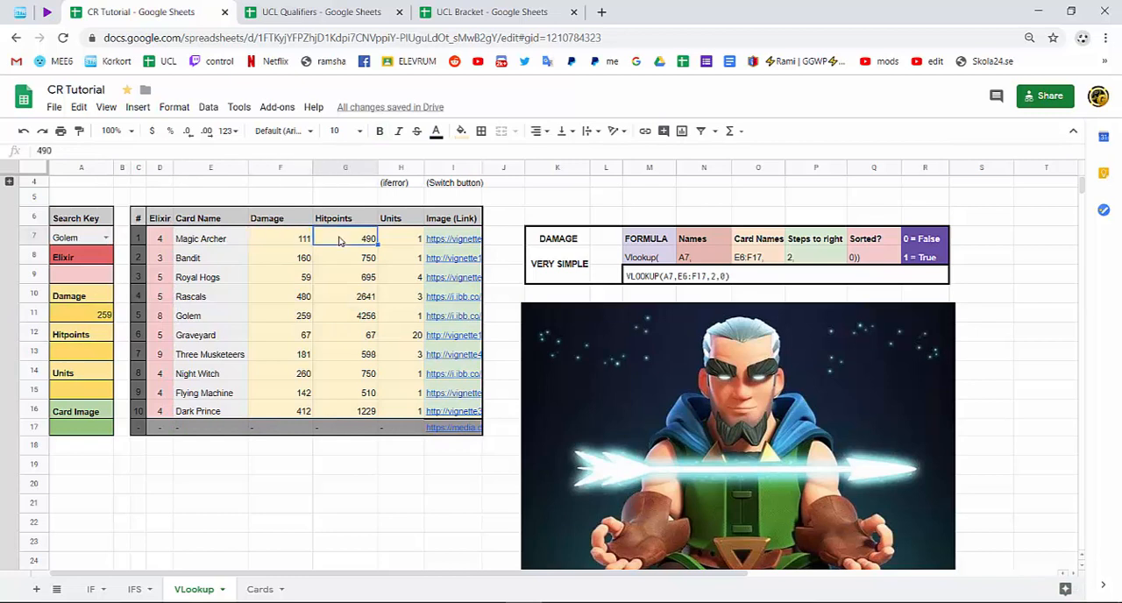
pyautogui.click(96, 347)
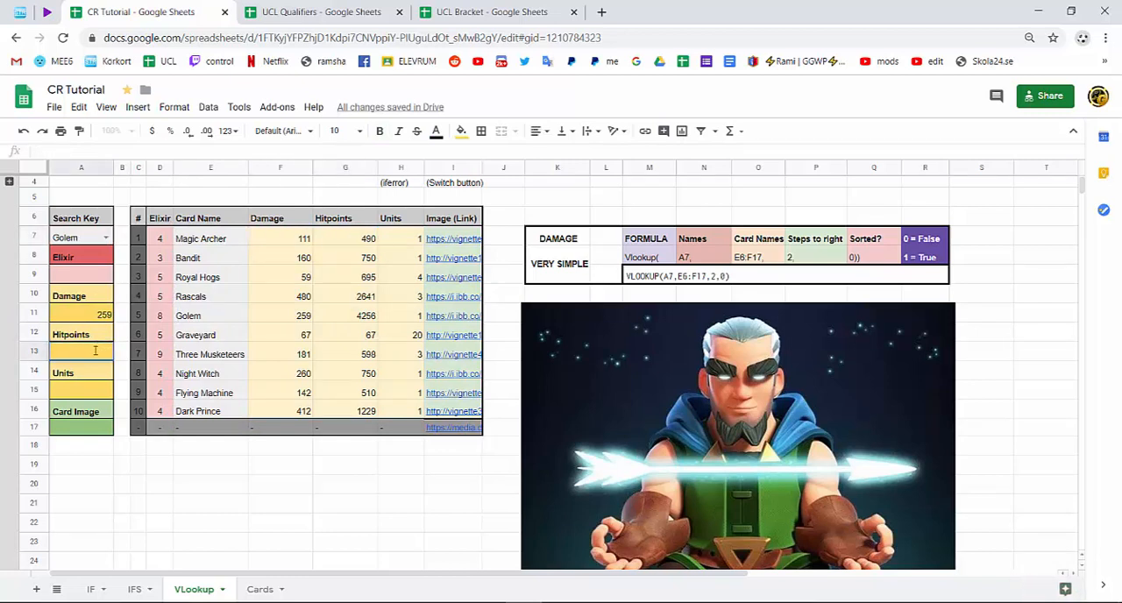
pyautogui.hotkey('ctrl', 'v')
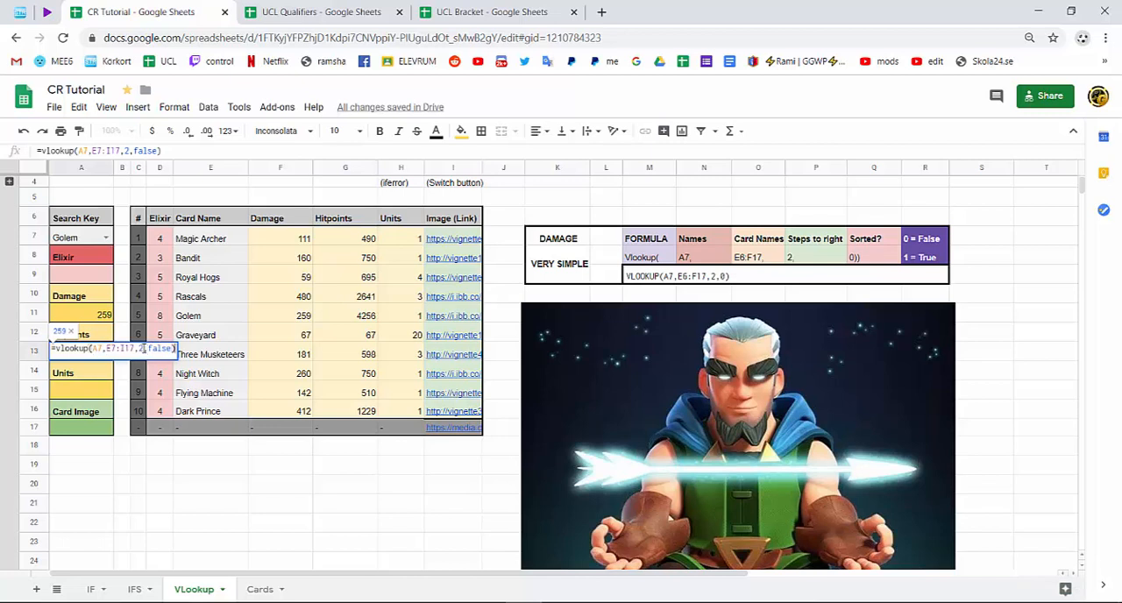
pyautogui.write('3')
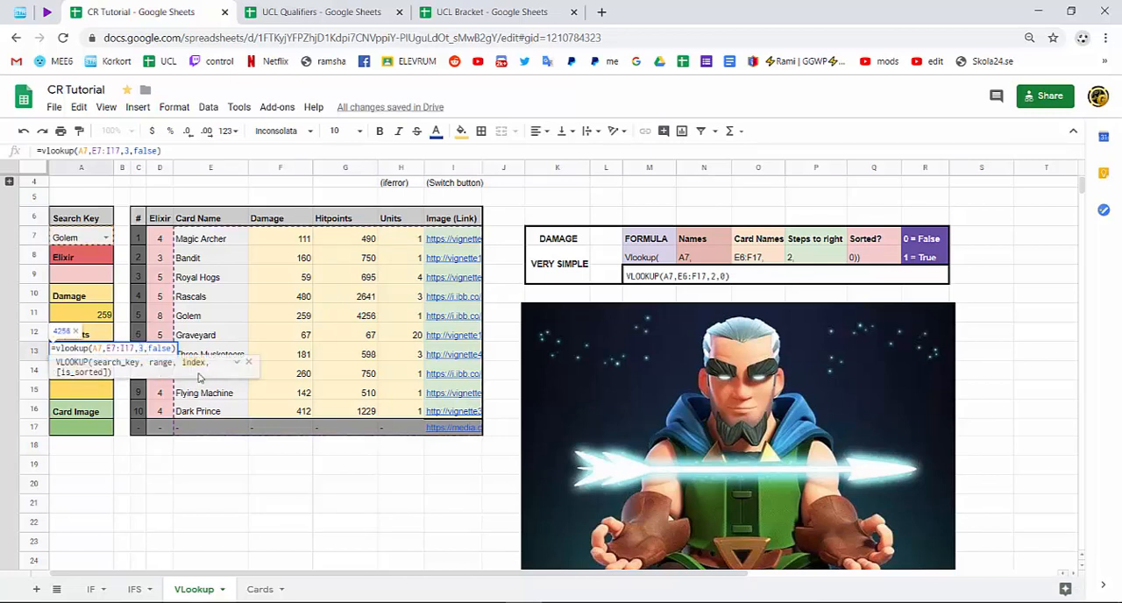
pyautogui.press('Return')
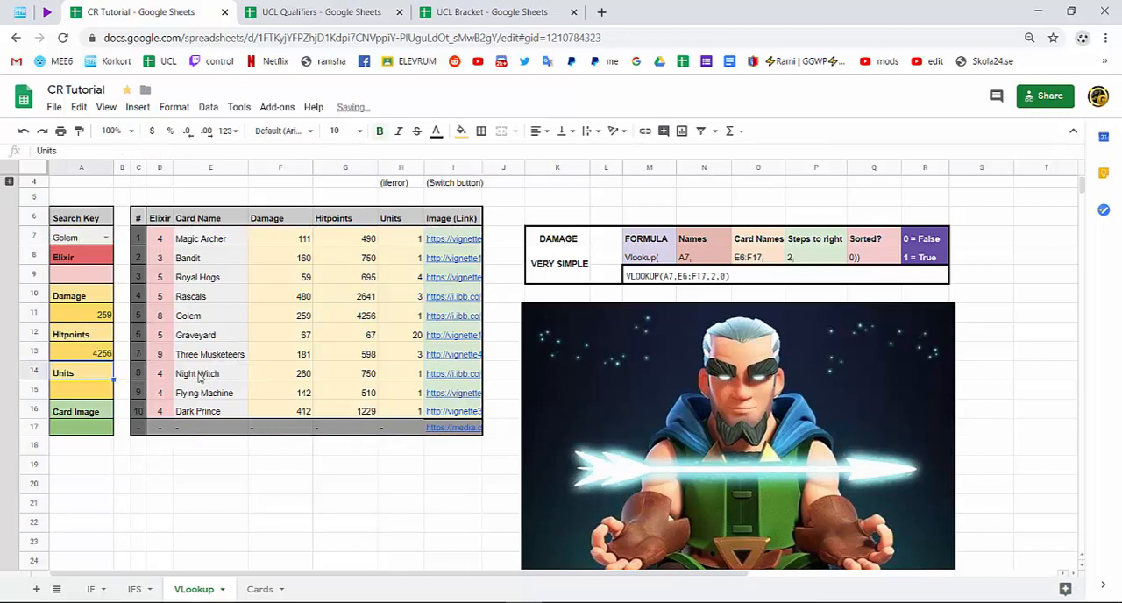
# Check the hitpoints formula in A13 against the Golem row's name, damage and hitpoints cells.
pyautogui.click(108, 359)
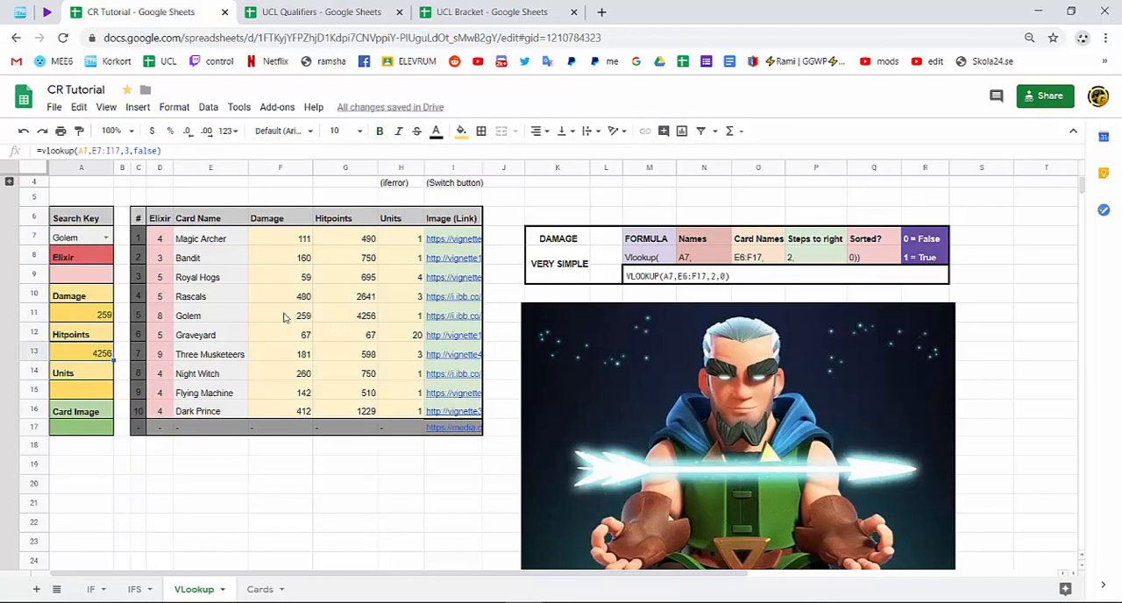
pyautogui.click(224, 316)
pyautogui.click(273, 315)
pyautogui.click(336, 321)
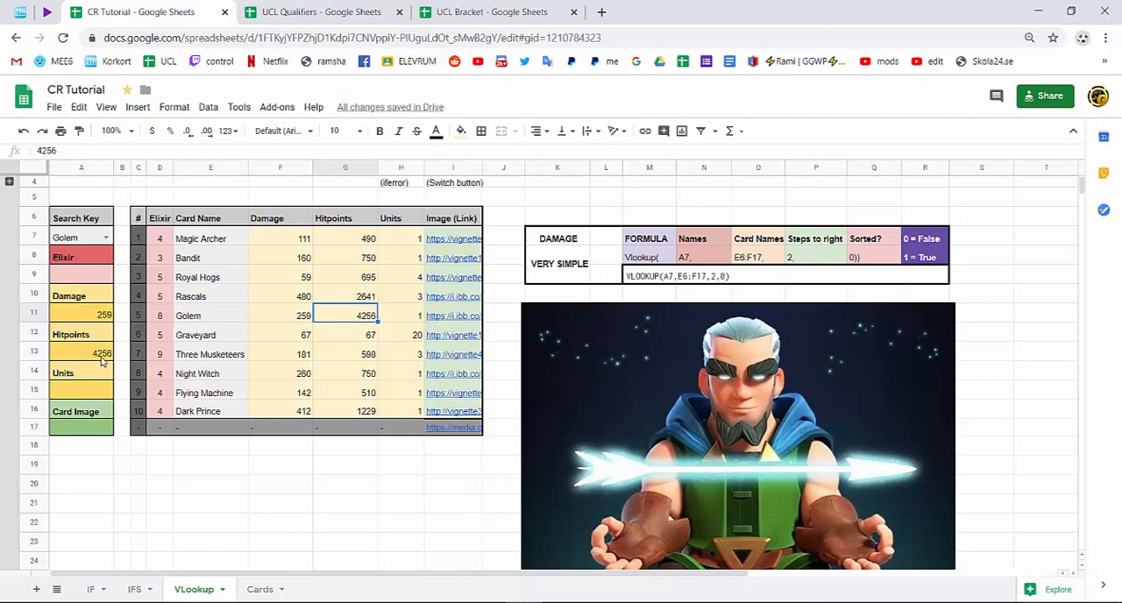
# Paste the copied VLOOKUP formula into the units cell A15 and set its column index to 4.
pyautogui.click(86, 393)
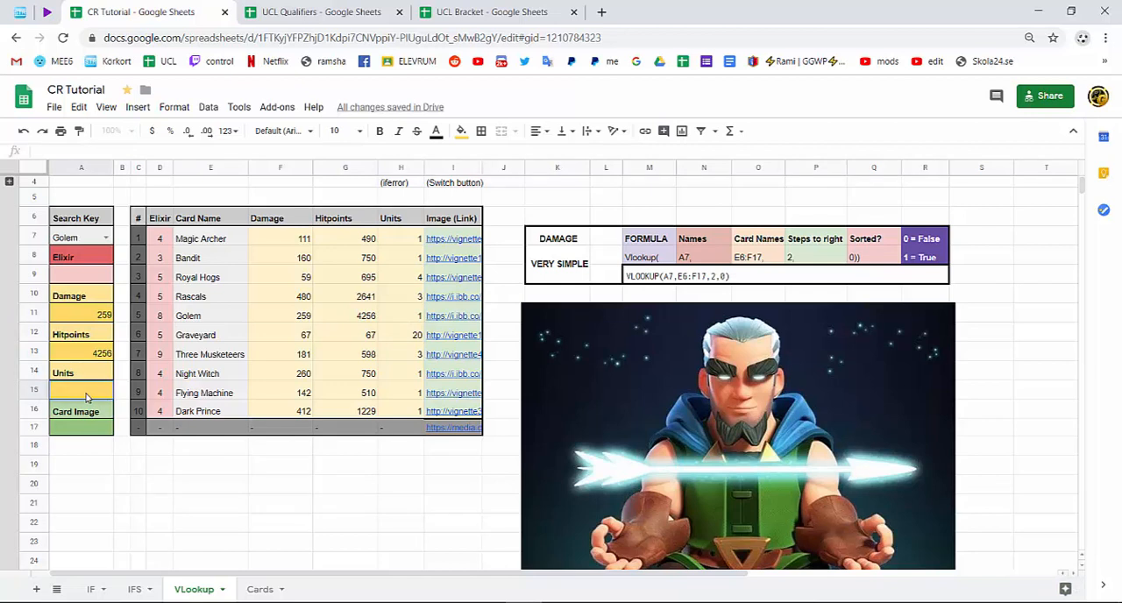
pyautogui.hotkey('ctrl', 'v')
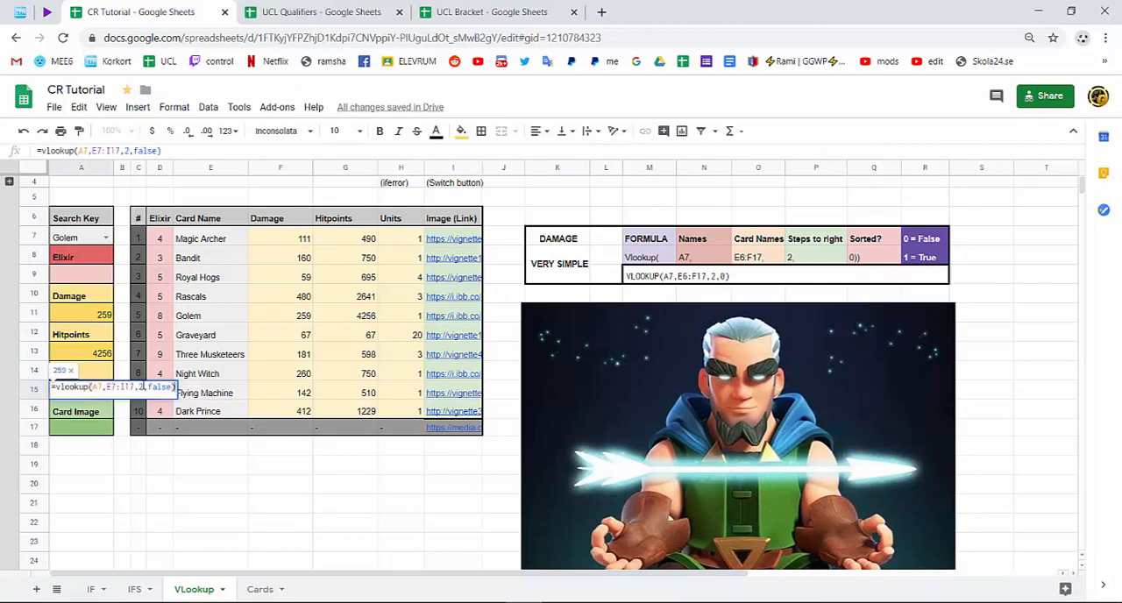
pyautogui.doubleClick(141, 387)
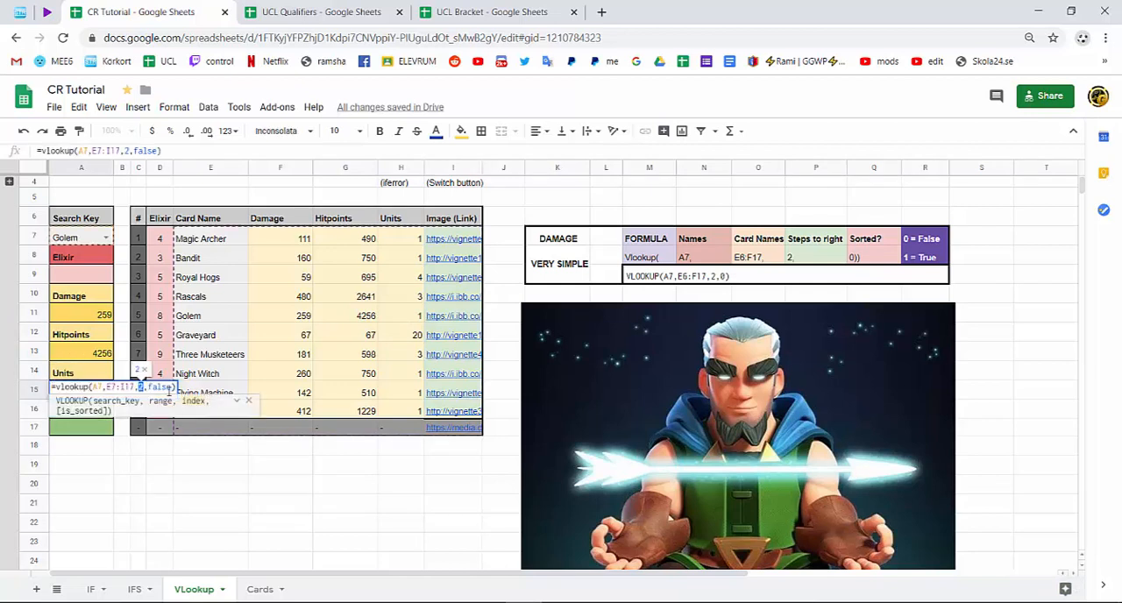
pyautogui.write('4')
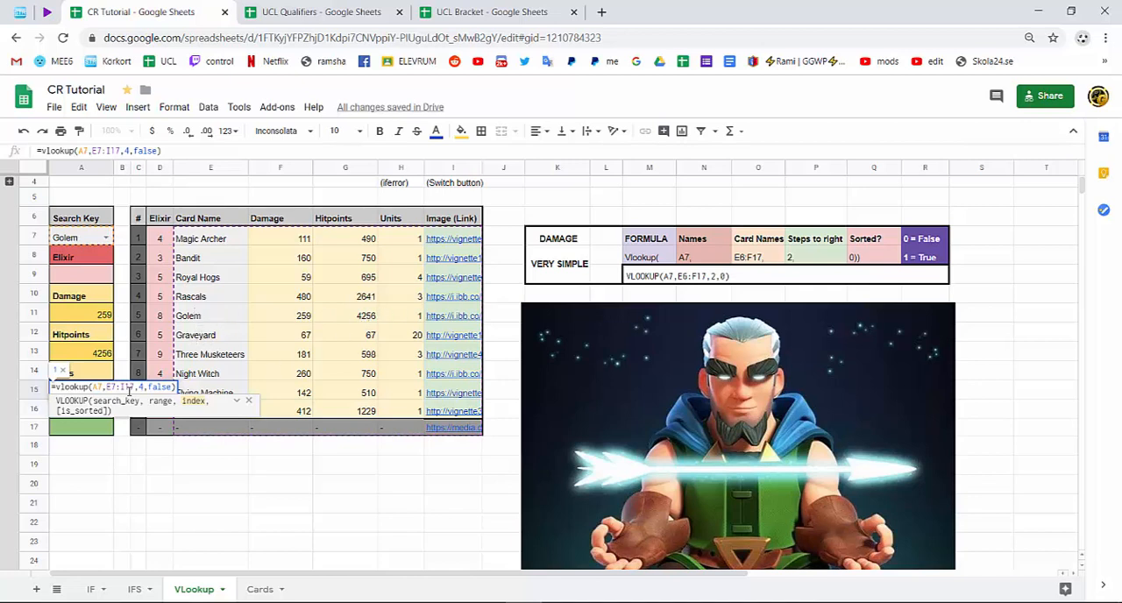
pyautogui.press('Return')
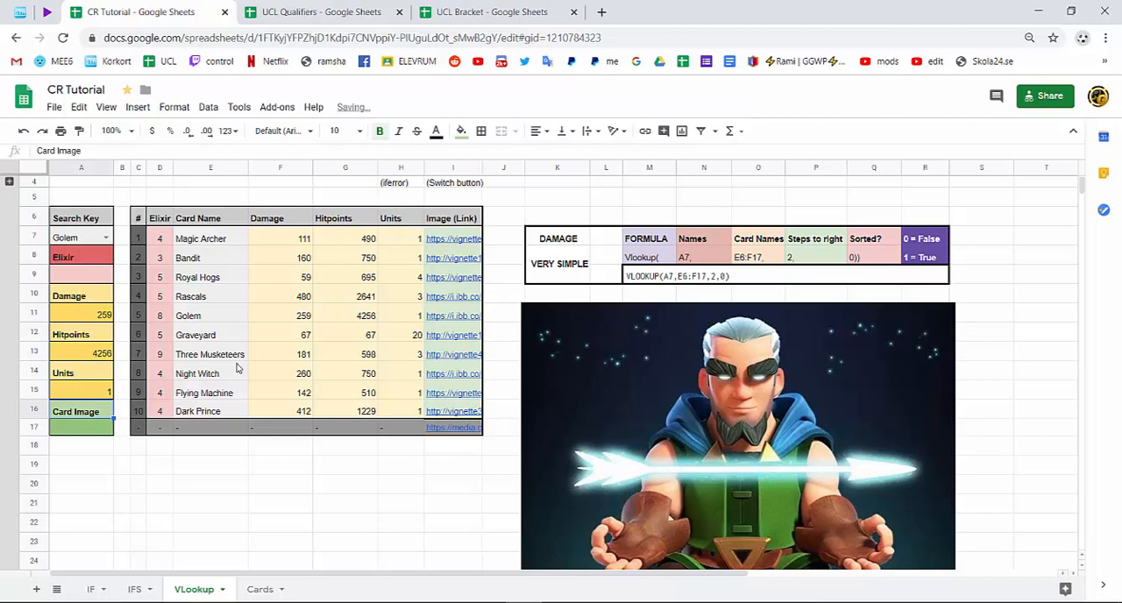
# Test the lookup formulas by setting the search key in A7 to Royal Hogs, Flying Machine and Dark Prince in turn.
pyautogui.click(558, 268)
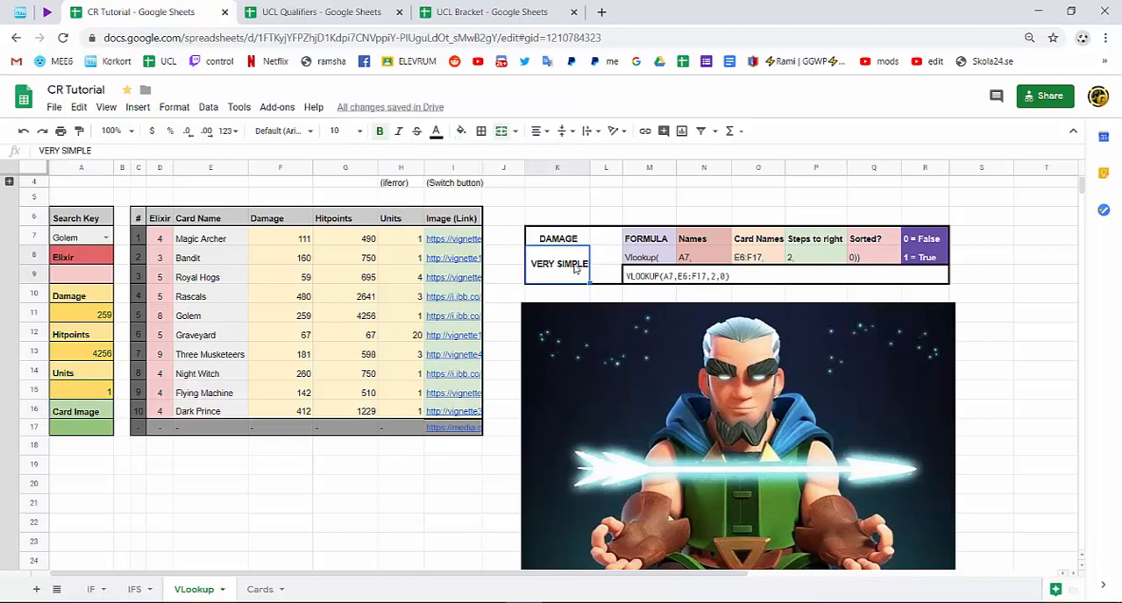
pyautogui.click(105, 238)
pyautogui.click(86, 307)
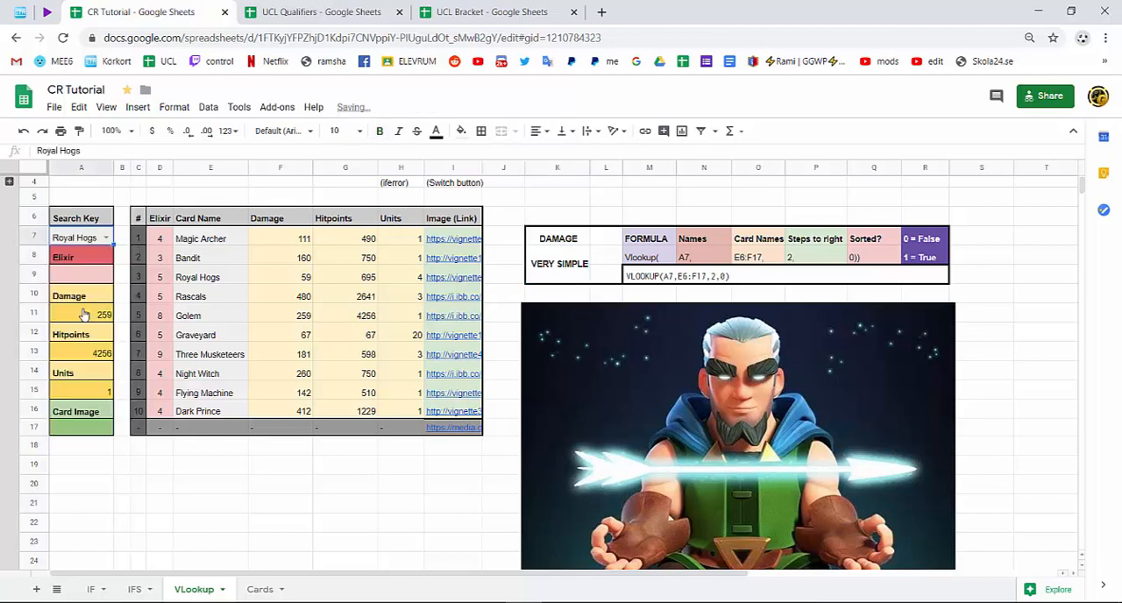
pyautogui.click(106, 238)
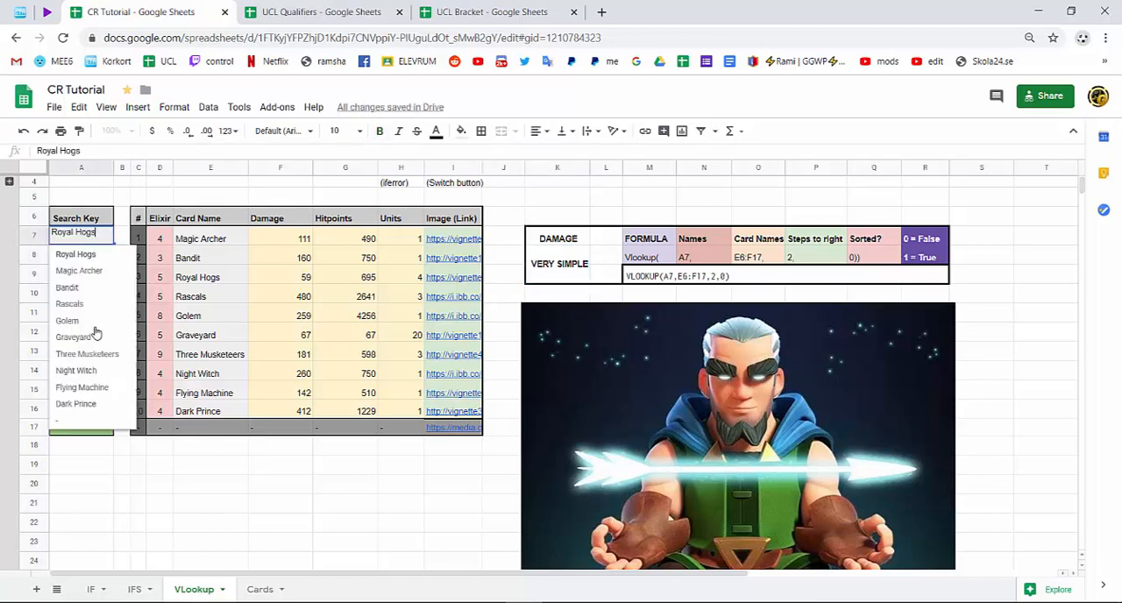
pyautogui.click(97, 390)
pyautogui.click(105, 238)
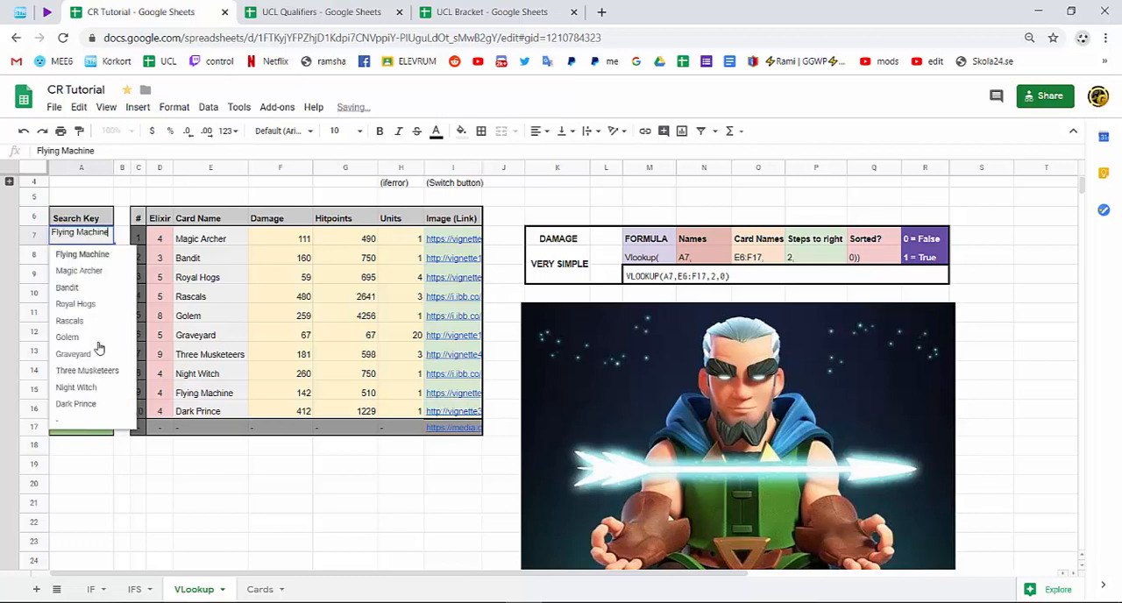
pyautogui.click(87, 408)
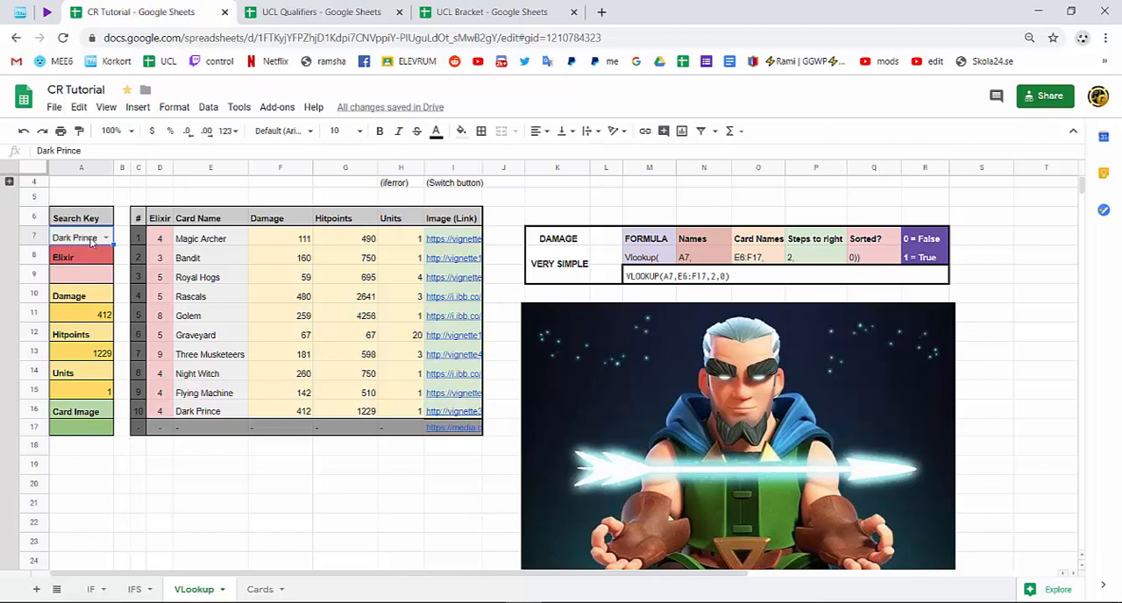
# Clear the search key in A7 and wrap the VLOOKUP in the damage cell A11 in IFERROR.
pyautogui.press('Delete')
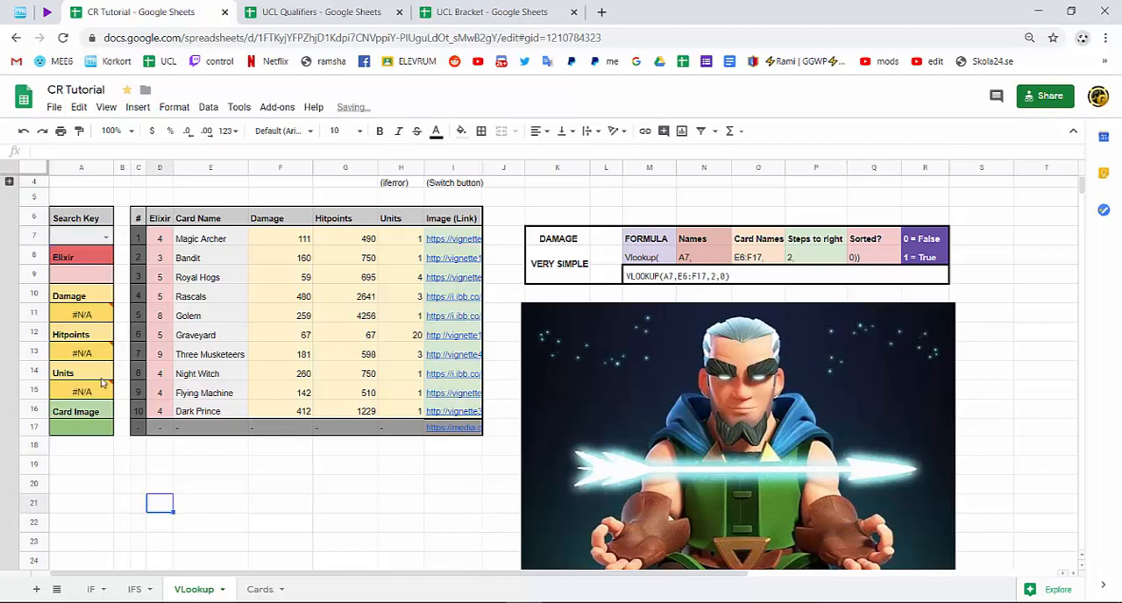
pyautogui.click(159, 502)
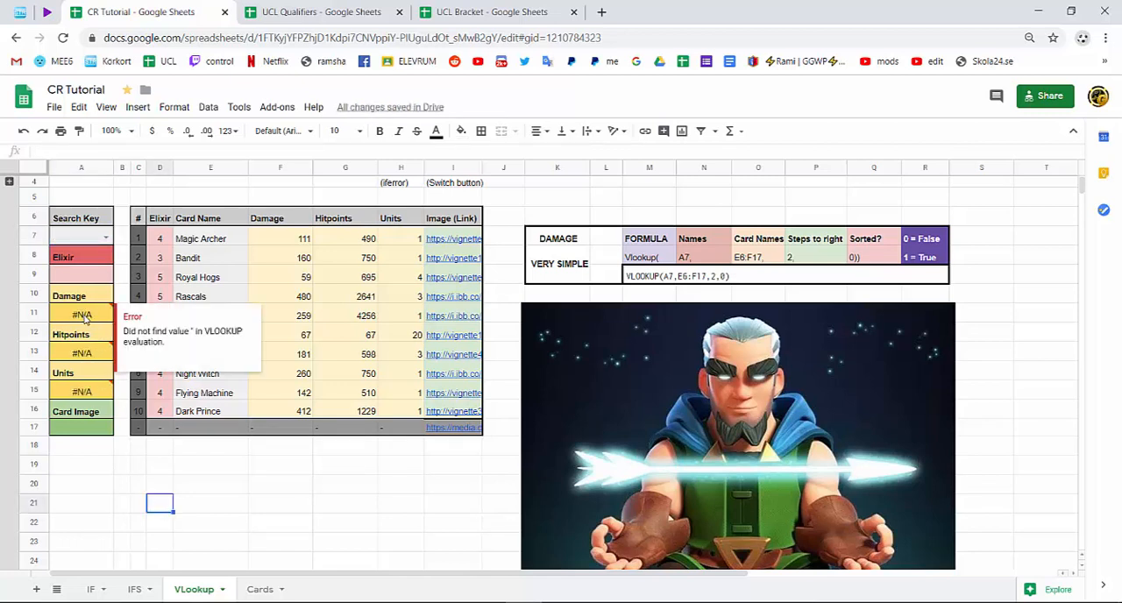
pyautogui.doubleClick(84, 317)
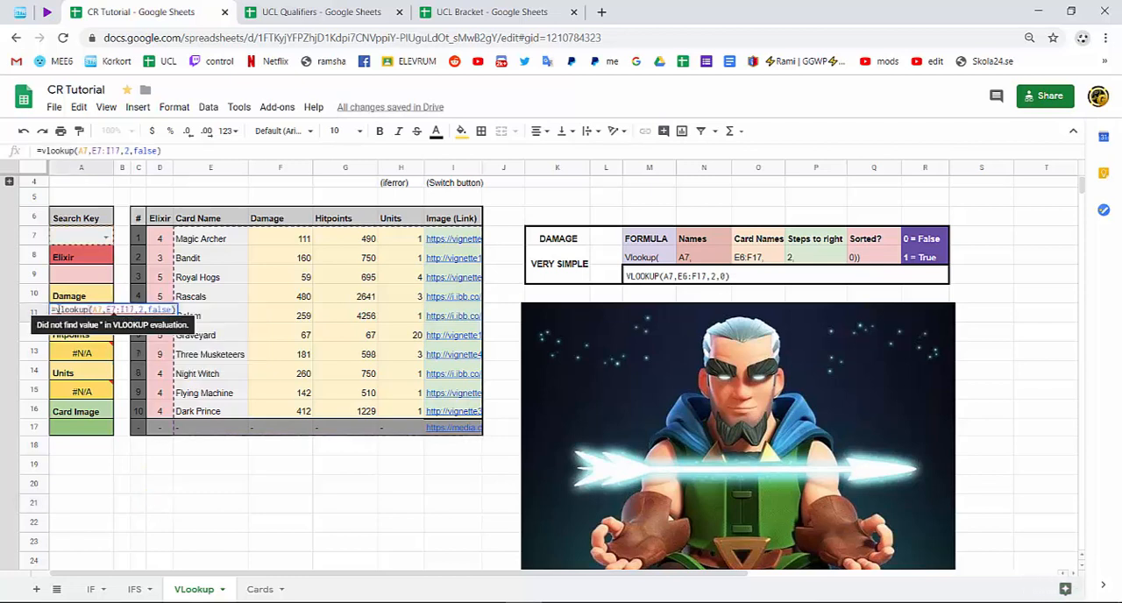
pyautogui.click(56, 309)
pyautogui.write('iferror')
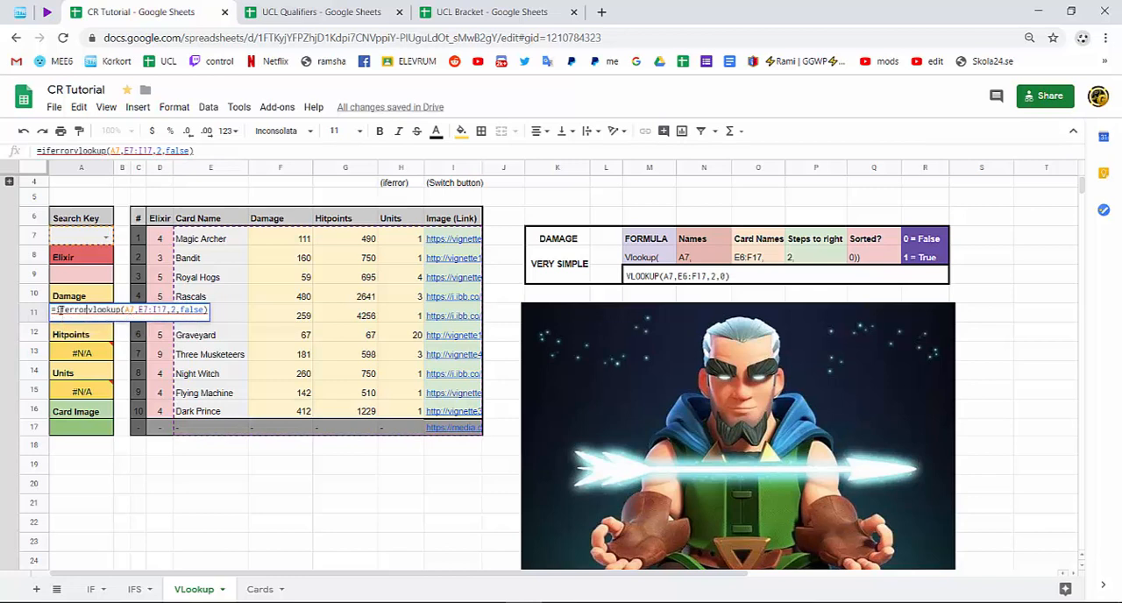
pyautogui.write('(')
pyautogui.press('Return')
pyautogui.click(77, 315)
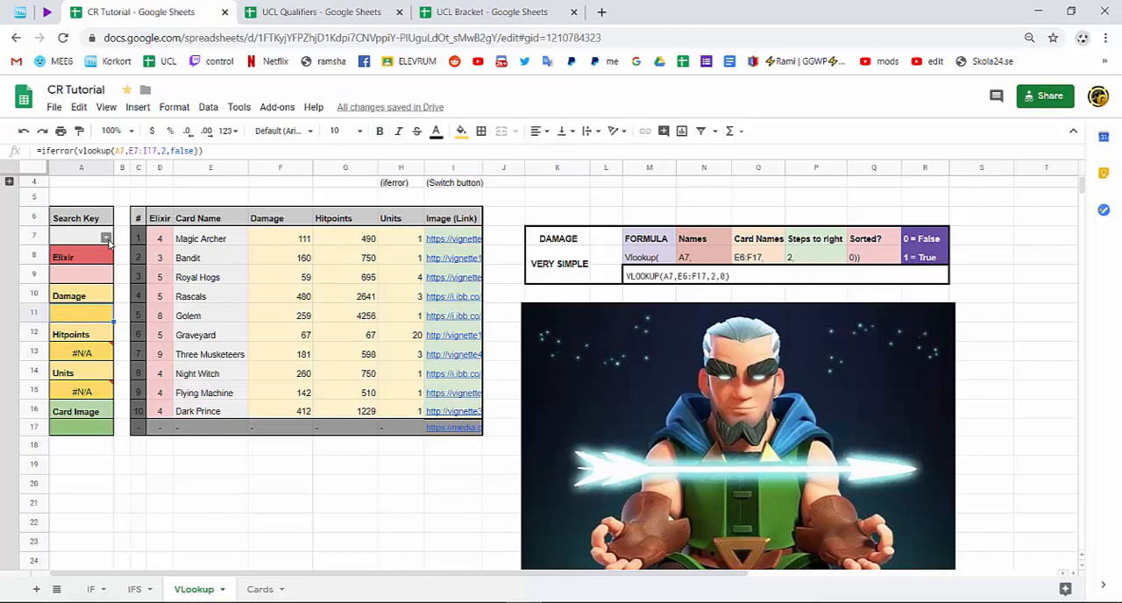
# Set the search key in A7 to "-" and compare the lookup cells with the table's "-" row.
pyautogui.click(106, 238)
pyautogui.click(76, 424)
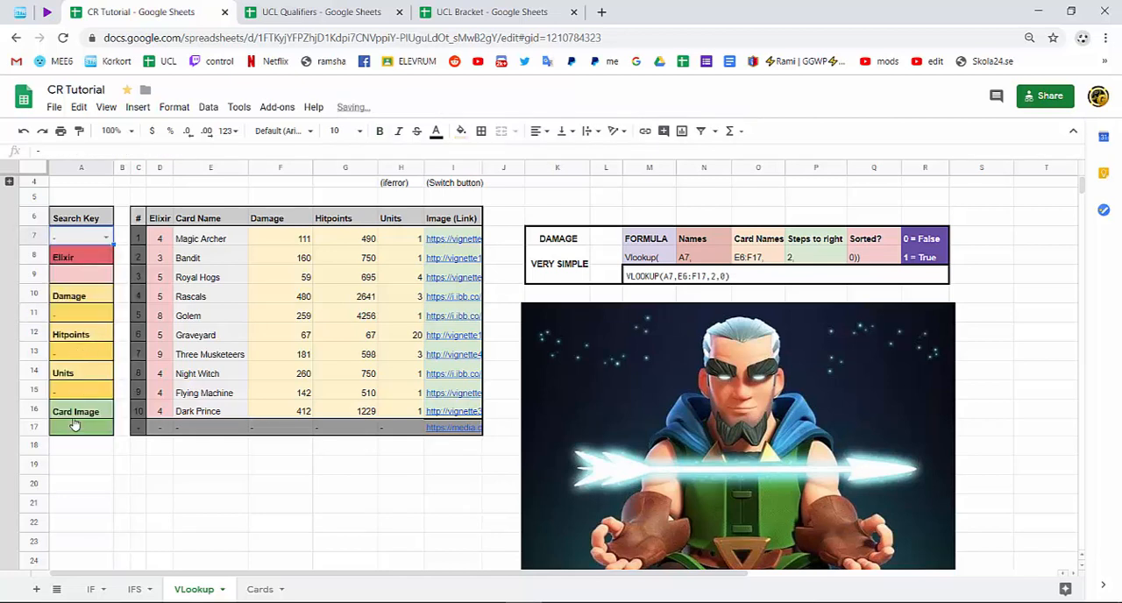
pyautogui.click(161, 428)
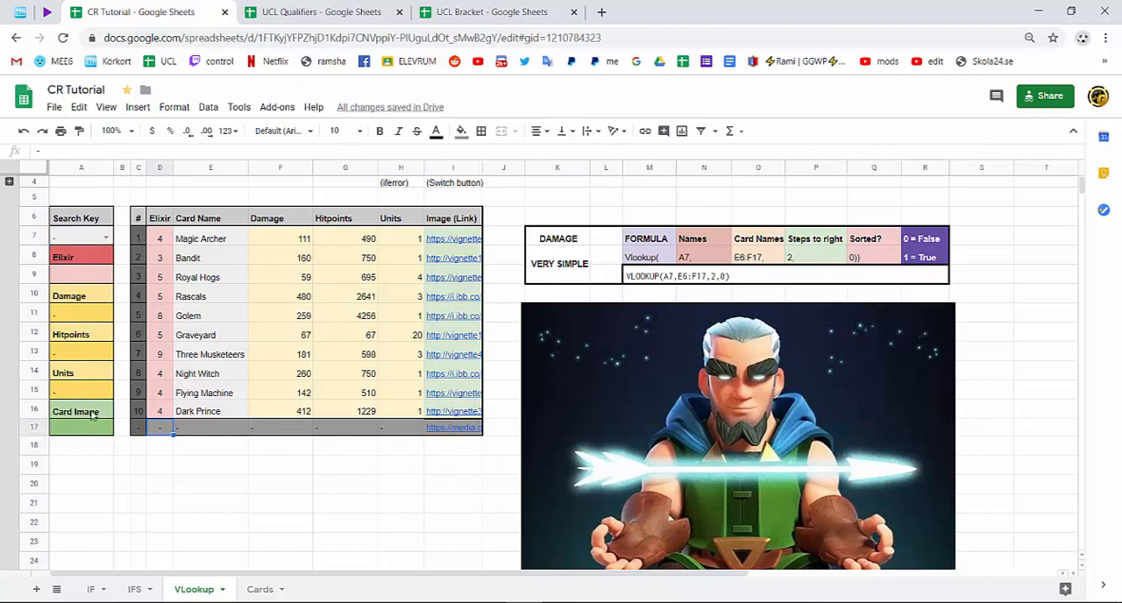
pyautogui.click(209, 429)
pyautogui.moveTo(388, 430); pyautogui.dragTo(171, 427)
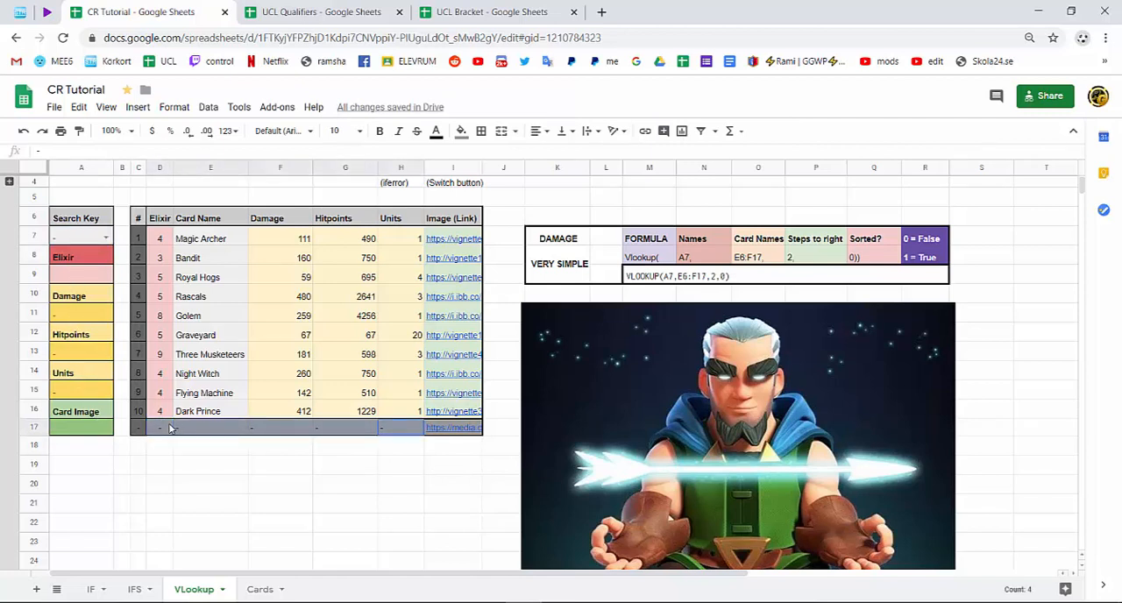
pyautogui.click(211, 464)
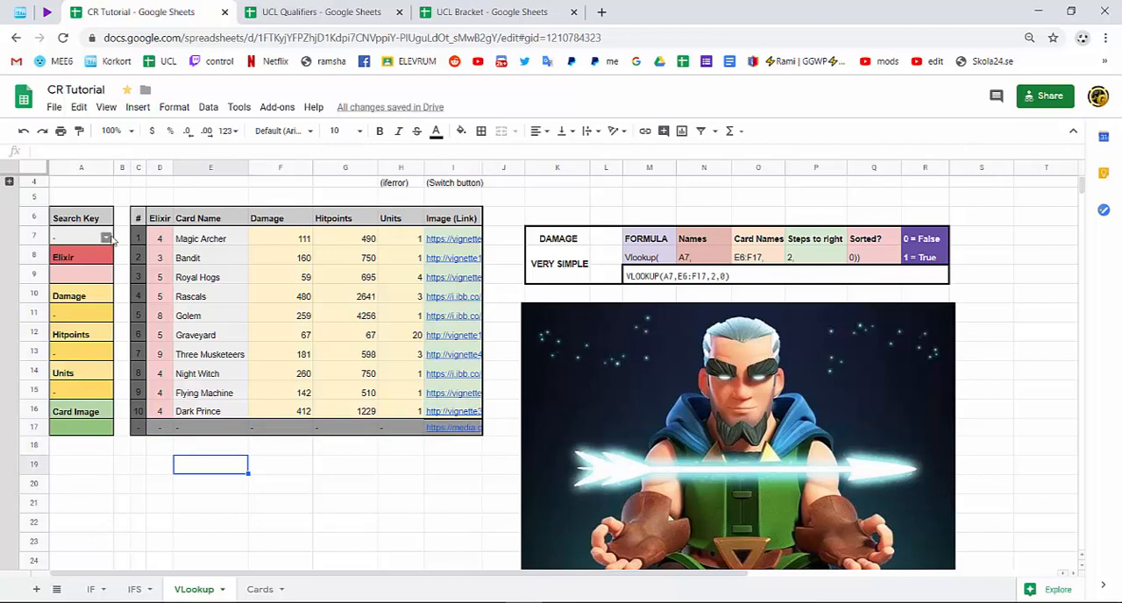
# Clear the "-" search key in A7 and inspect how the hitpoints and units cells respond.
pyautogui.click(103, 243)
pyautogui.click(122, 465)
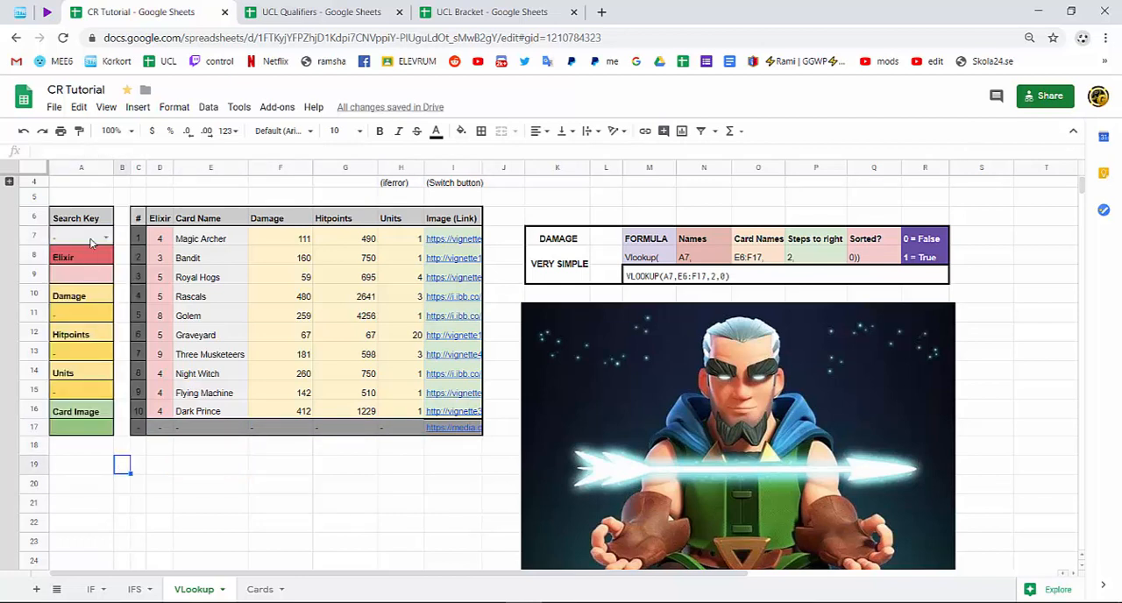
pyautogui.click(88, 239)
pyautogui.press('Delete')
pyautogui.click(115, 486)
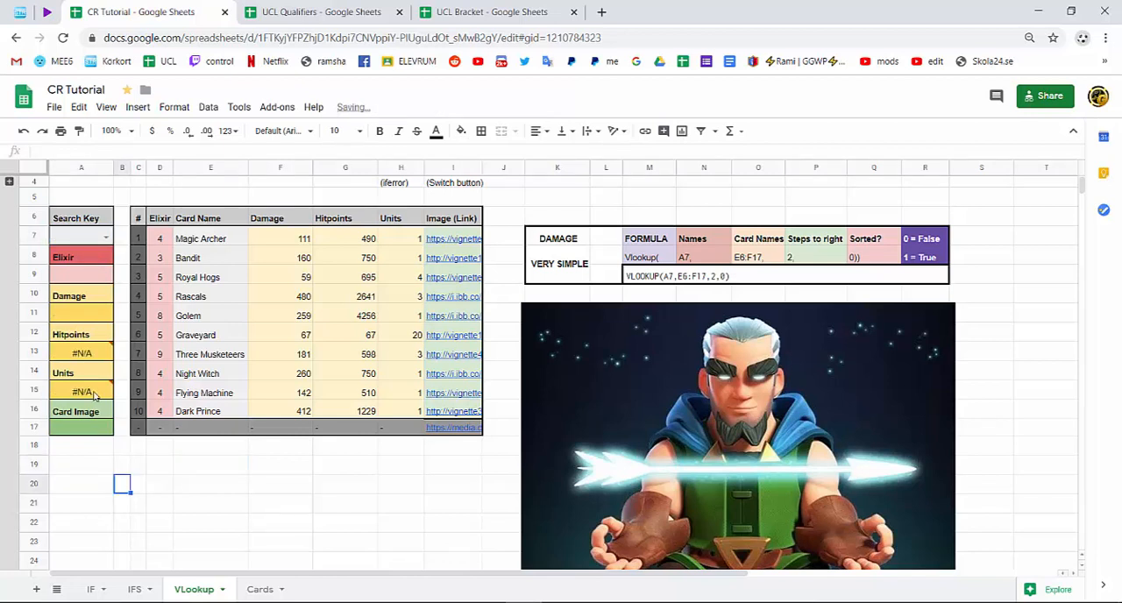
pyautogui.moveTo(96, 355)
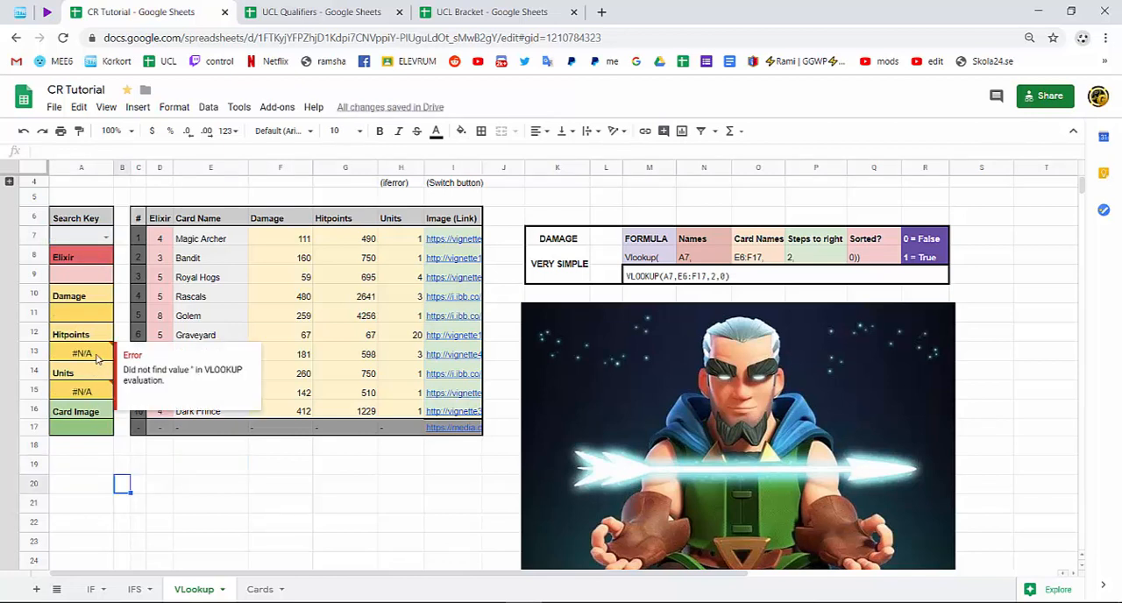
# Examine the iferror part of the damage formula in A11, leaving the formula as it is.
pyautogui.doubleClick(80, 311)
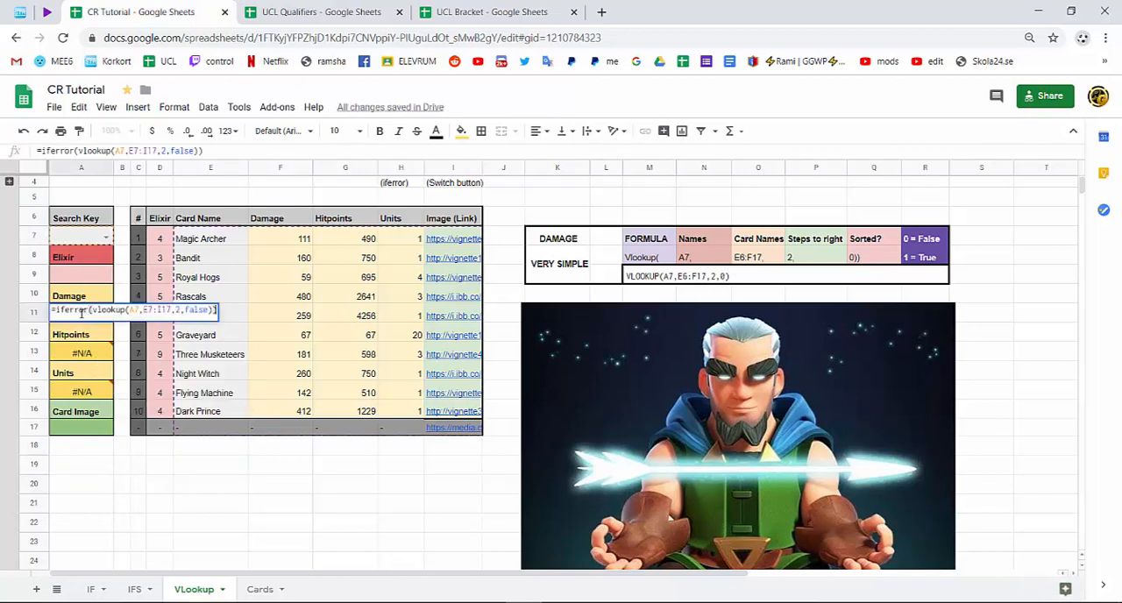
pyautogui.moveTo(88, 311); pyautogui.dragTo(55, 311)
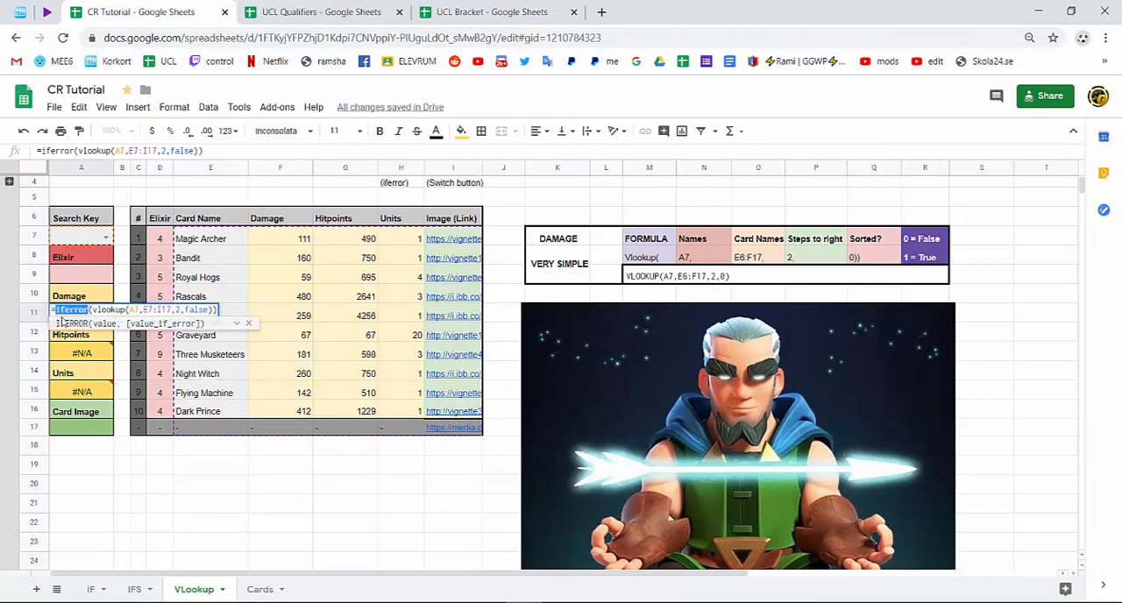
pyautogui.click(89, 311)
pyautogui.press('Return')
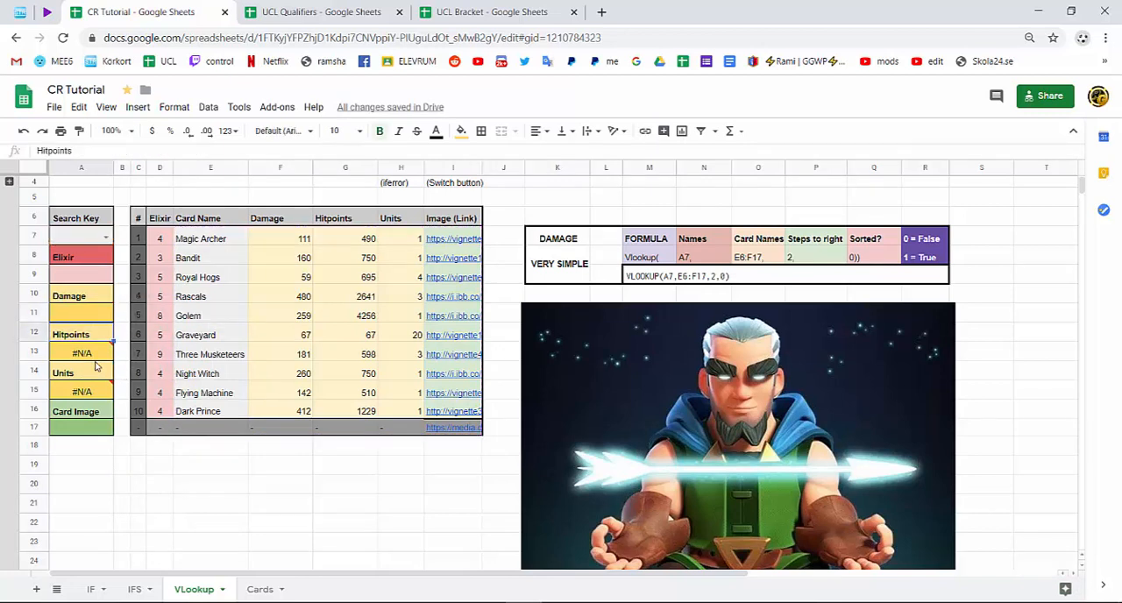
# Wrap the VLOOKUP in the hitpoints cell A13 in IFERROR.
pyautogui.doubleClick(71, 350)
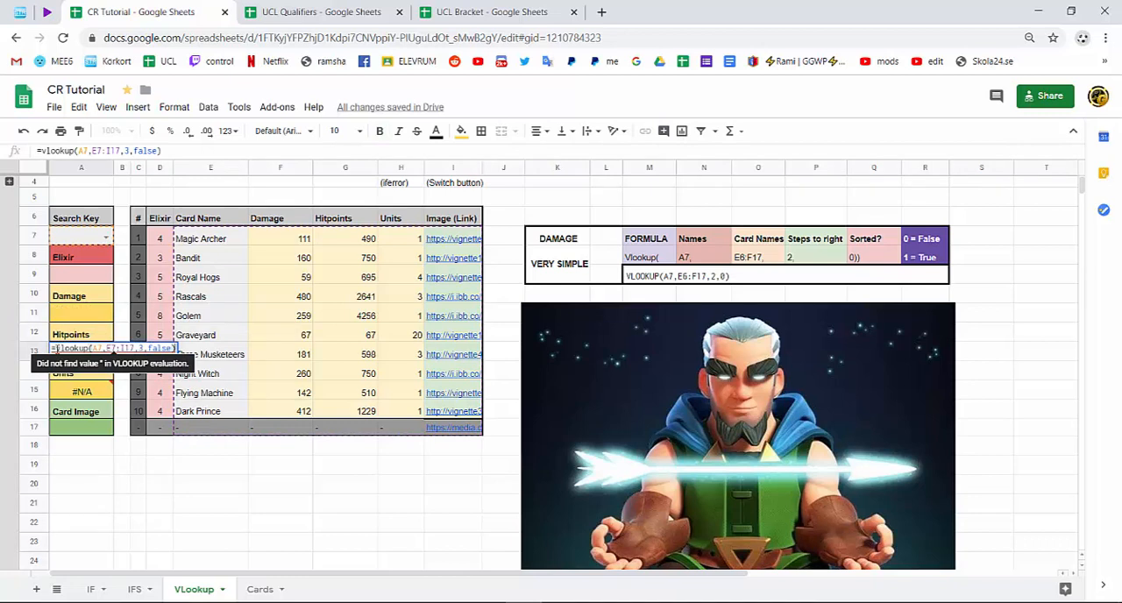
pyautogui.click(56, 349)
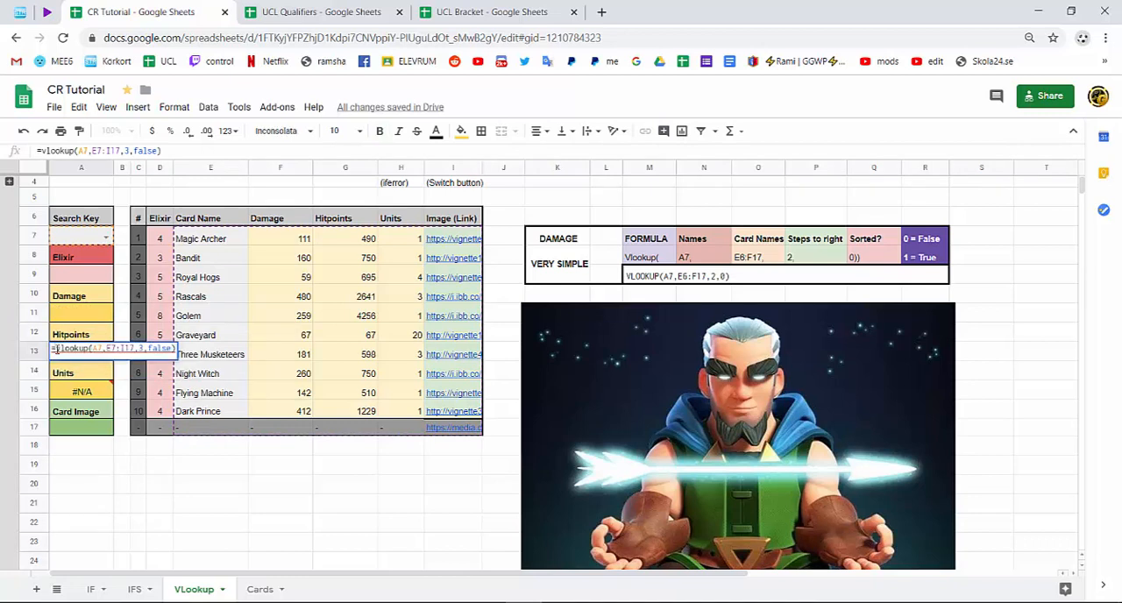
pyautogui.write('Iferror(')
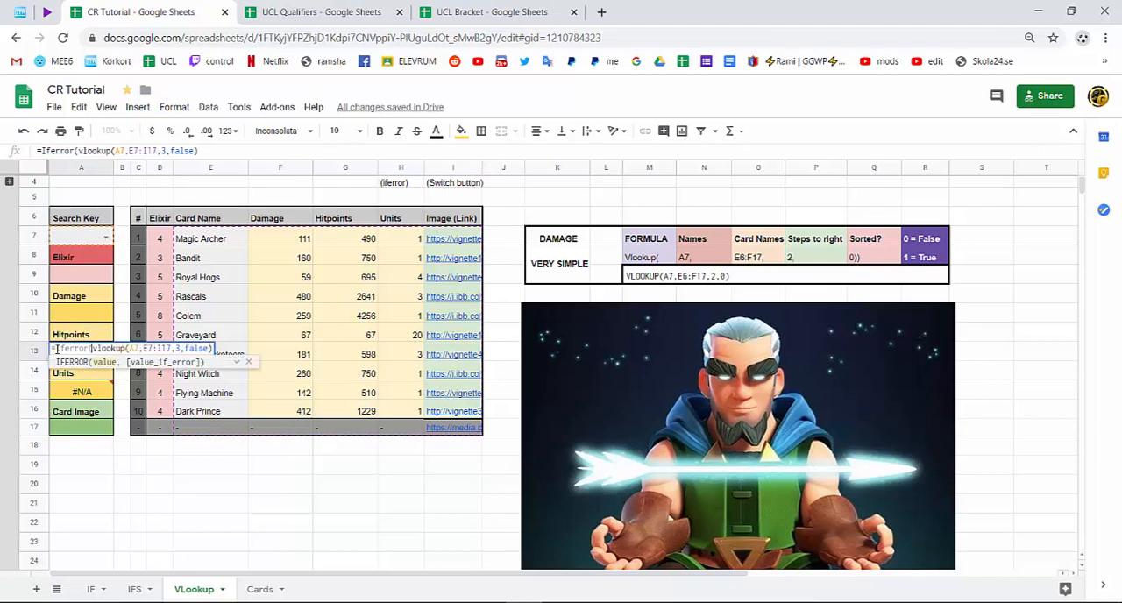
pyautogui.press('Return')
# Wrap the VLOOKUP in the units cell A15 in IFERROR, correcting the misspelled function name.
pyautogui.doubleClick(89, 391)
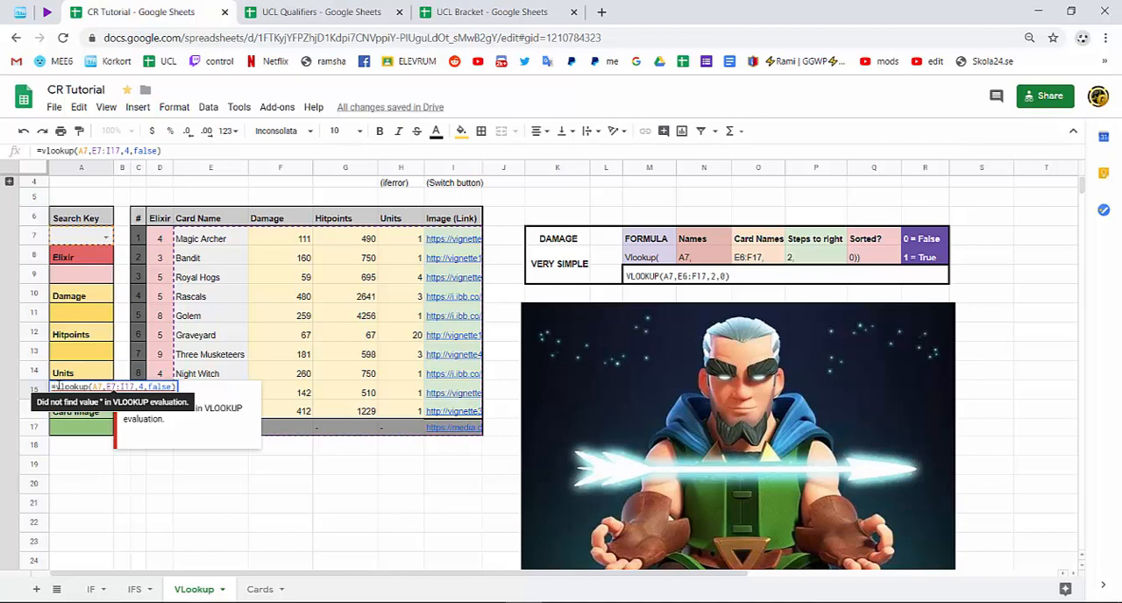
pyautogui.write('iferror')
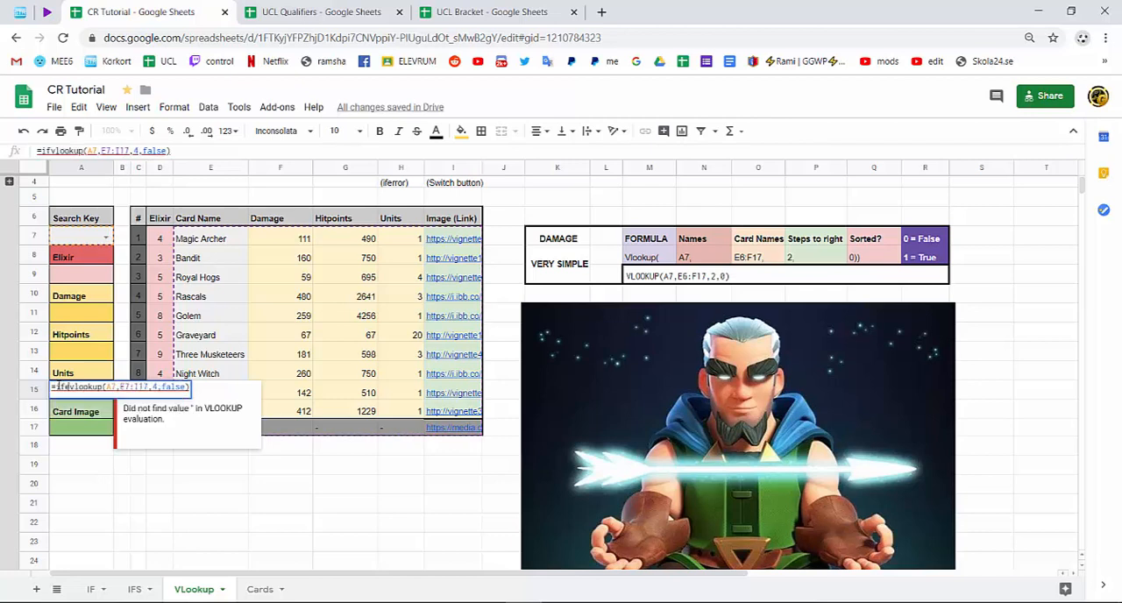
pyautogui.press('BackSpace')
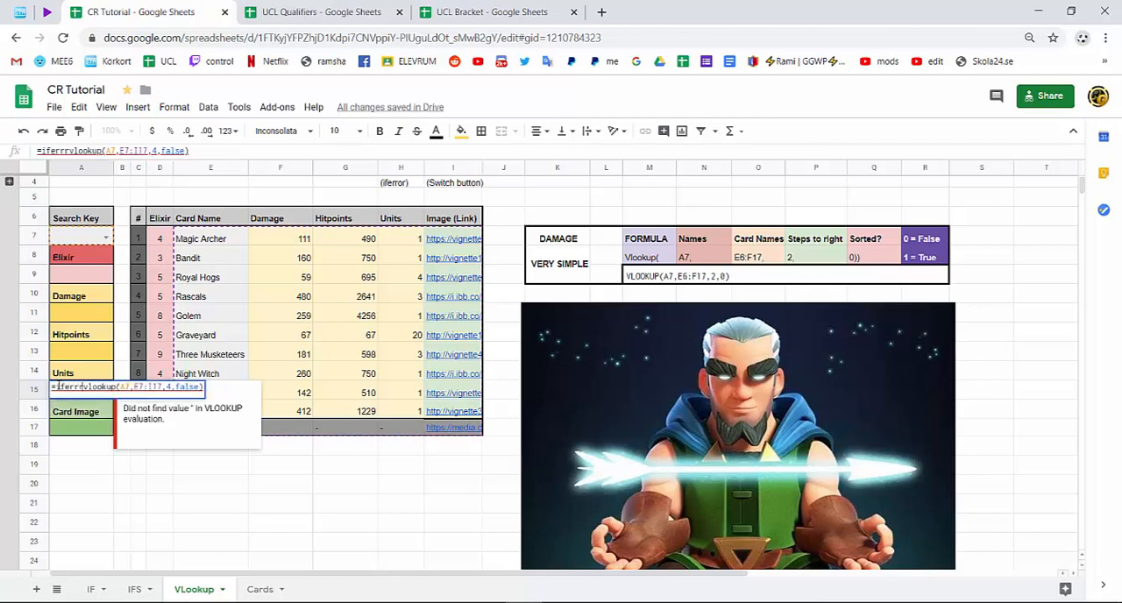
pyautogui.write('or(')
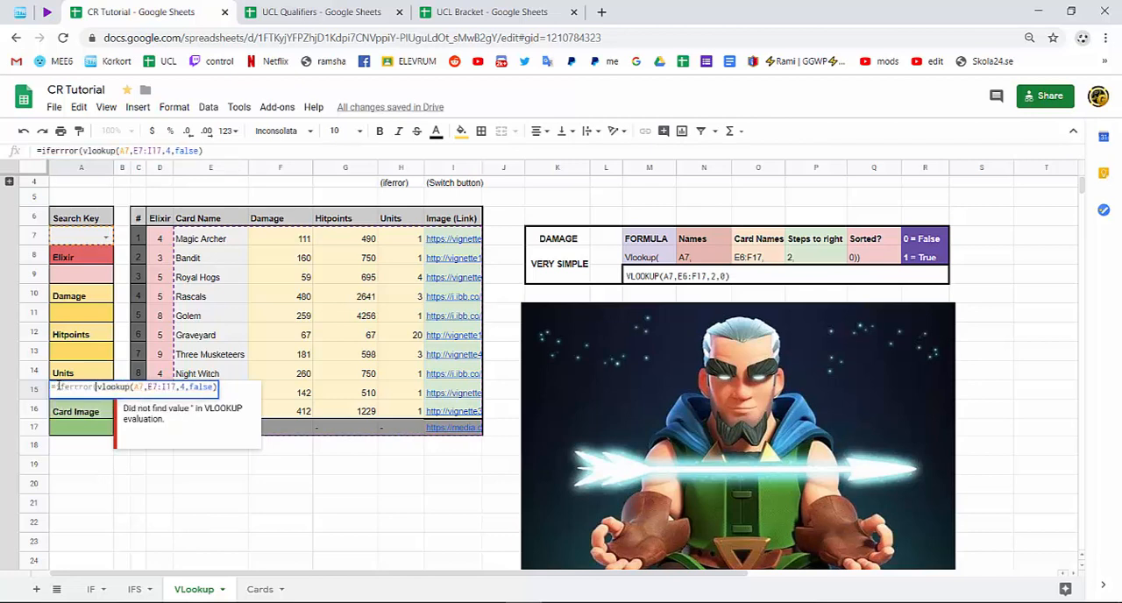
pyautogui.press('Return')
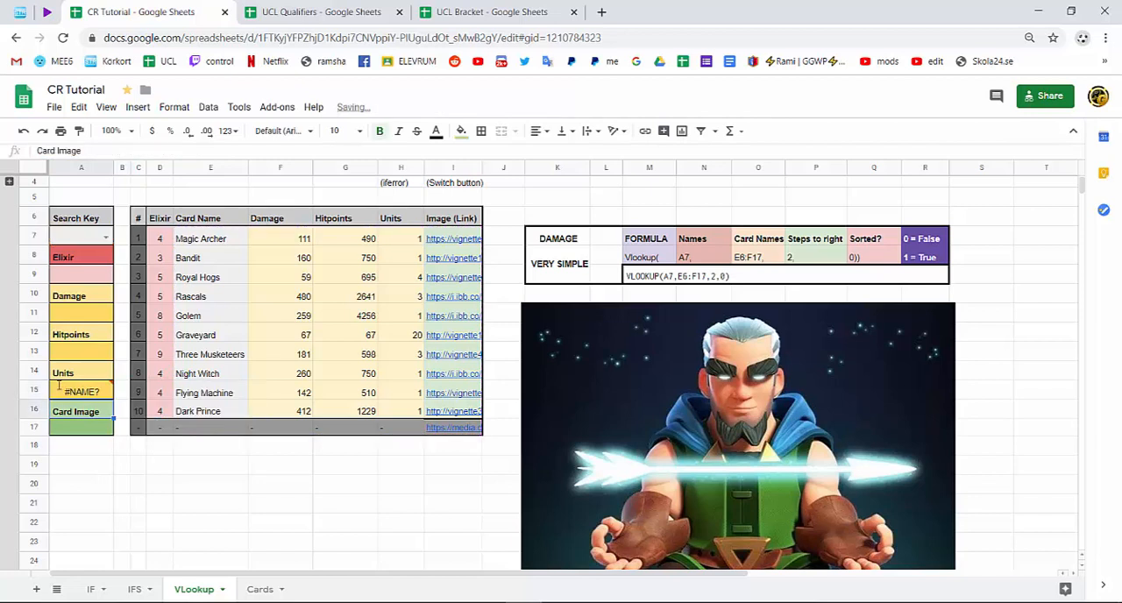
pyautogui.doubleClick(58, 386)
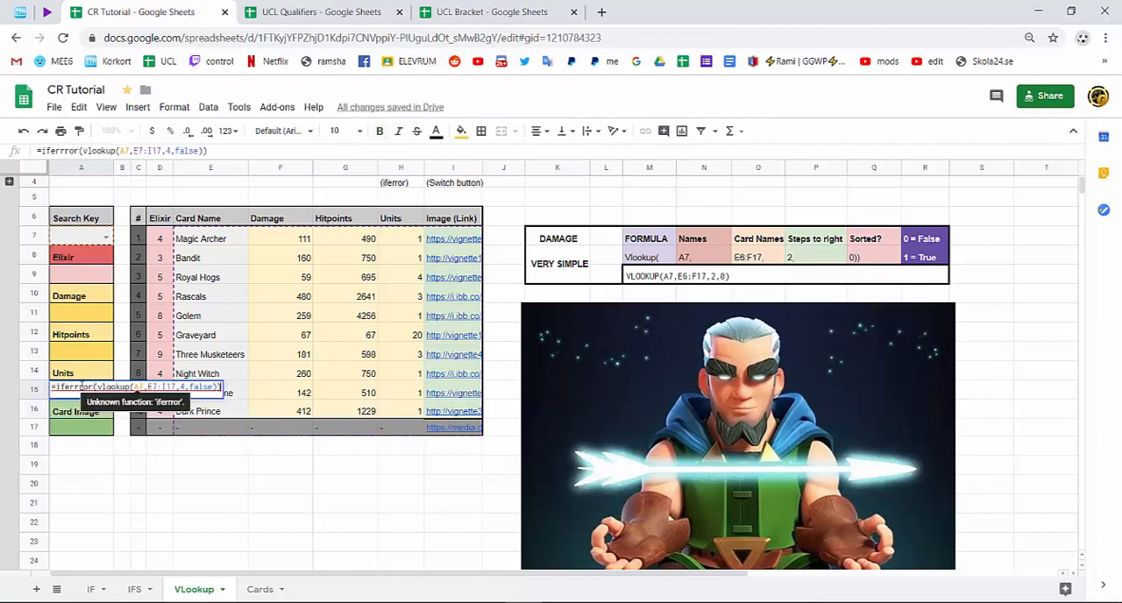
pyautogui.click(78, 387)
pyautogui.press('BackSpace')
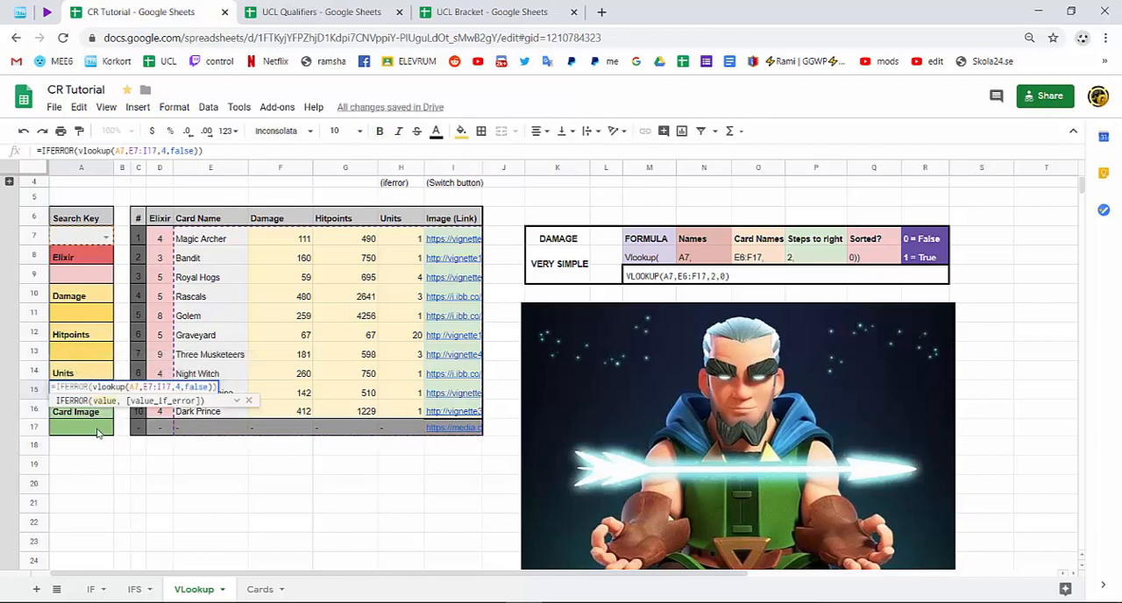
pyautogui.press('Return')
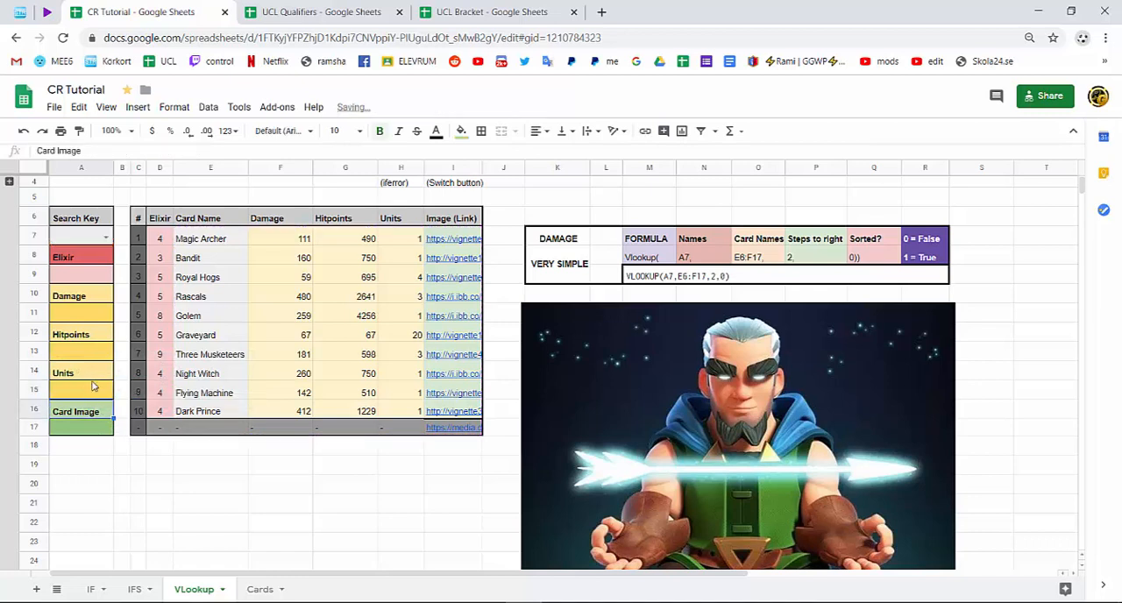
# Test the damage, hitpoints and units lookups by setting the search key in A7 to Rascals and then Flying Machine.
pyautogui.moveTo(99, 316); pyautogui.dragTo(104, 395)
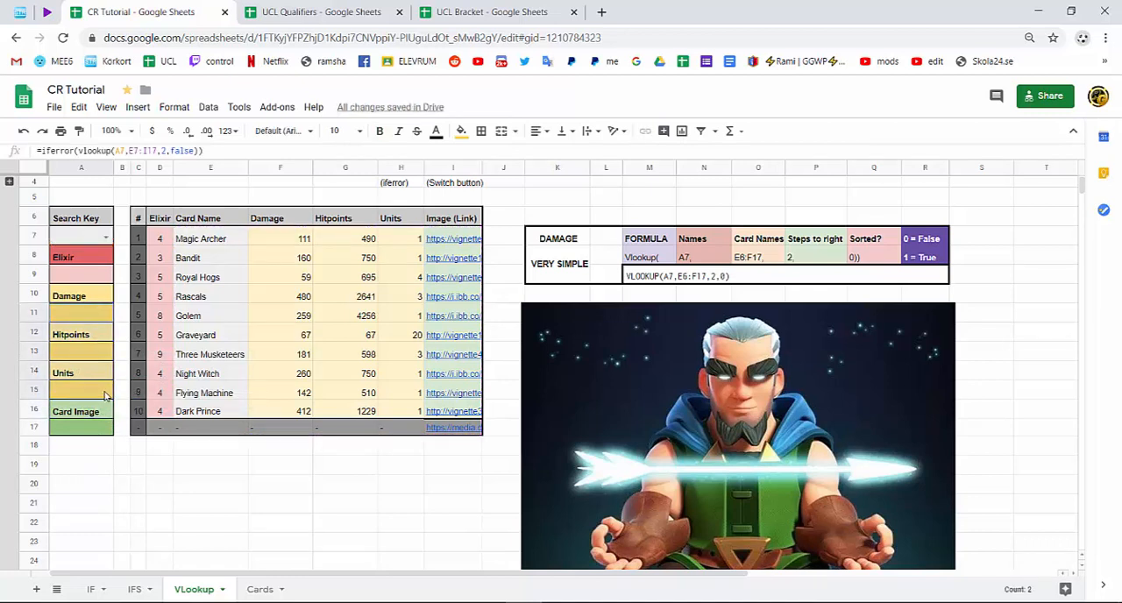
pyautogui.click(105, 238)
pyautogui.click(93, 305)
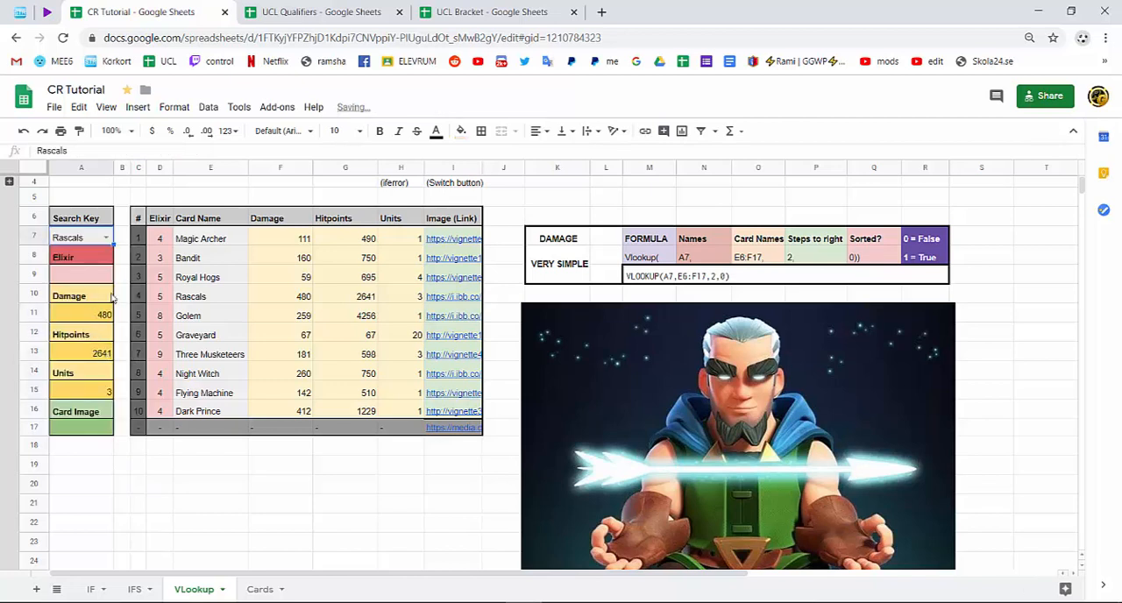
pyautogui.click(105, 238)
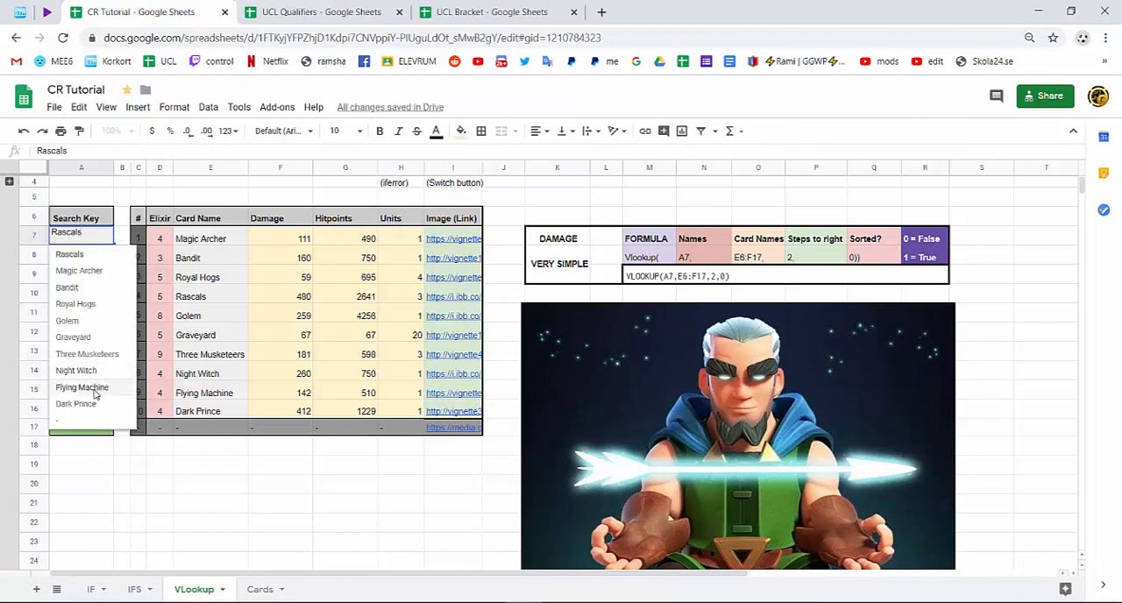
pyautogui.click(92, 391)
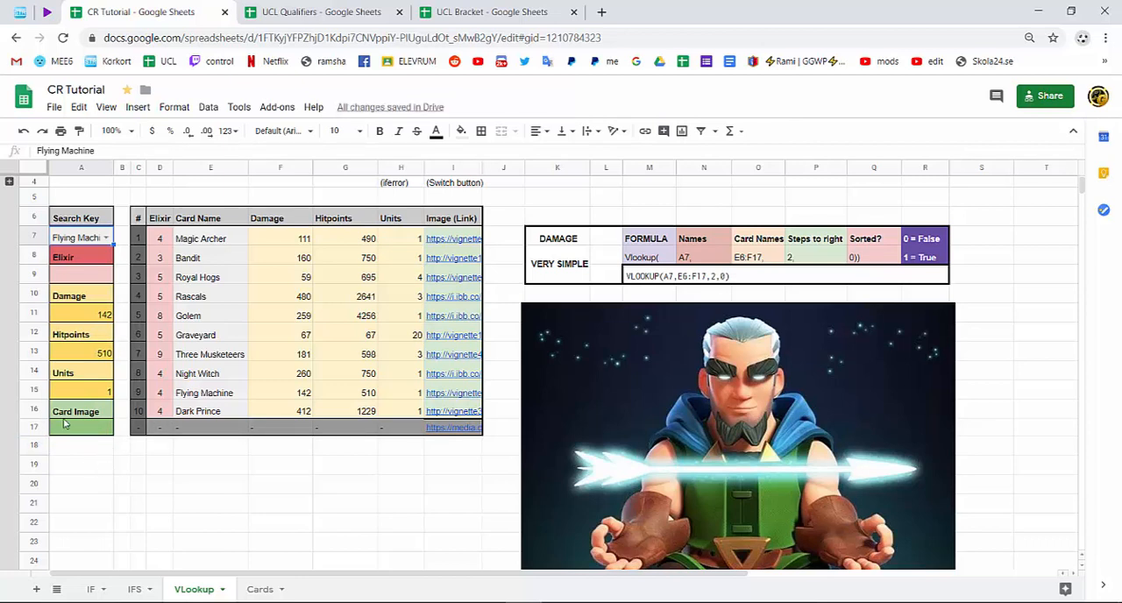
# Make row 17 taller for the card image and copy the whole formula from the units cell A15.
pyautogui.moveTo(42, 434); pyautogui.dragTo(37, 462)
pyautogui.click(121, 490)
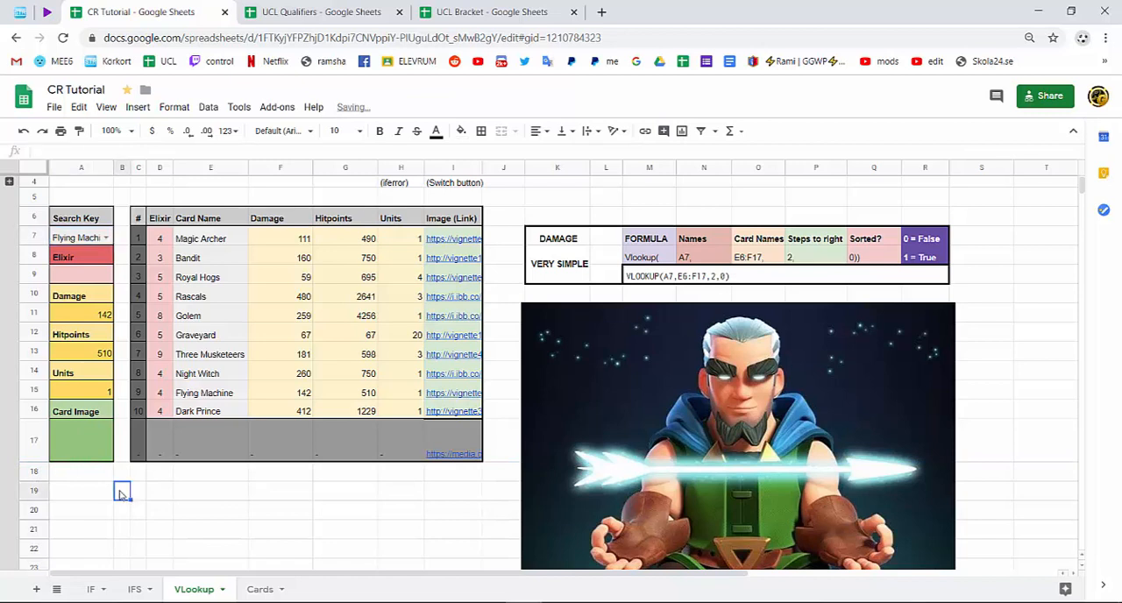
pyautogui.doubleClick(97, 391)
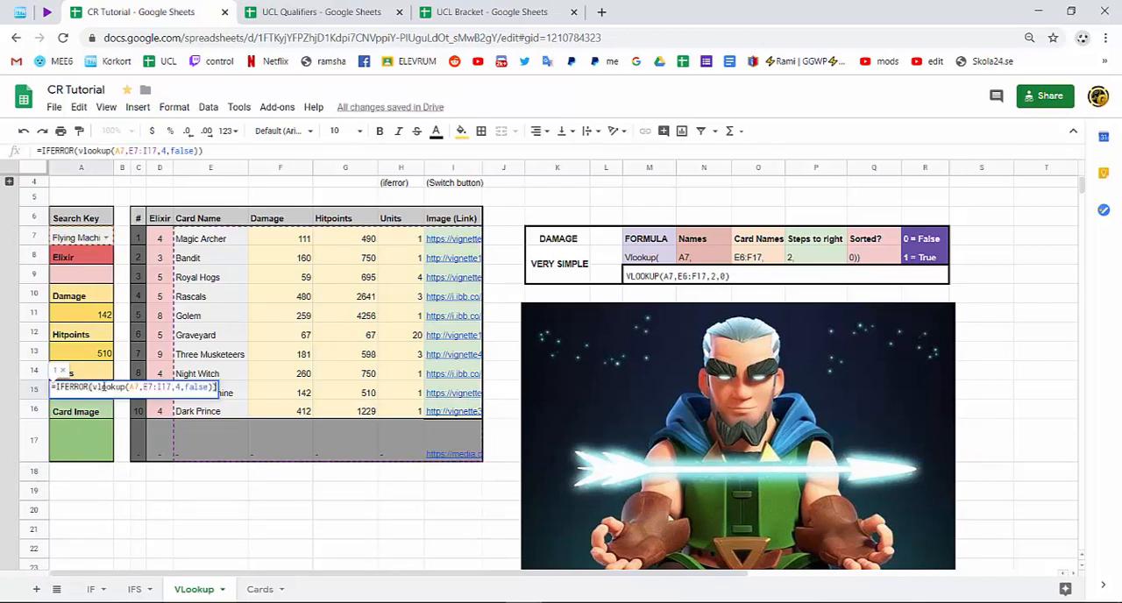
pyautogui.tripleClick(121, 387)
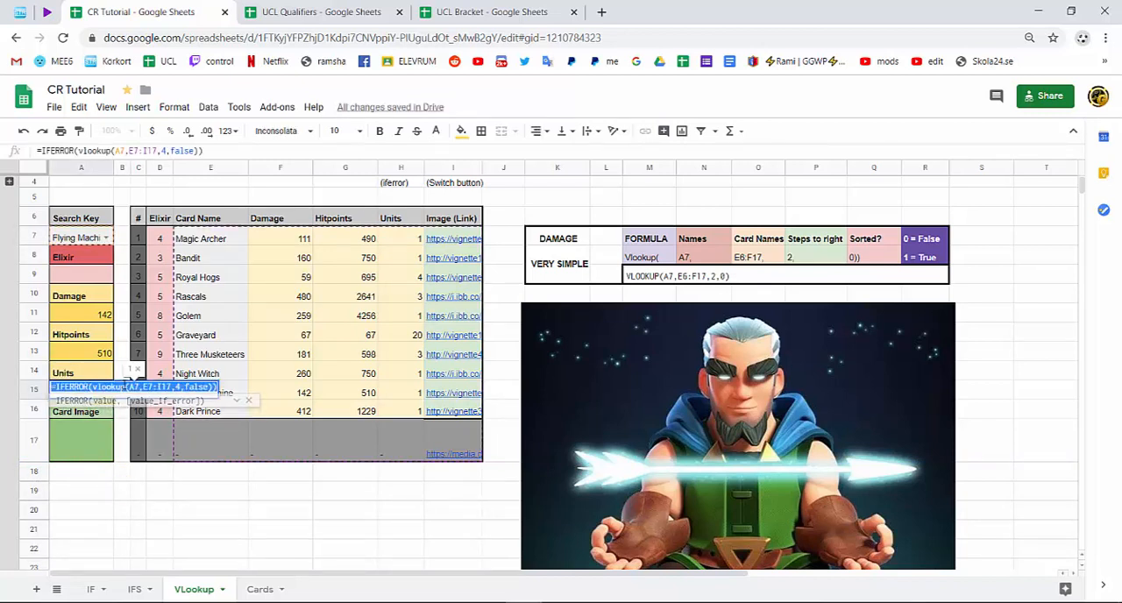
pyautogui.rightClick(70, 387)
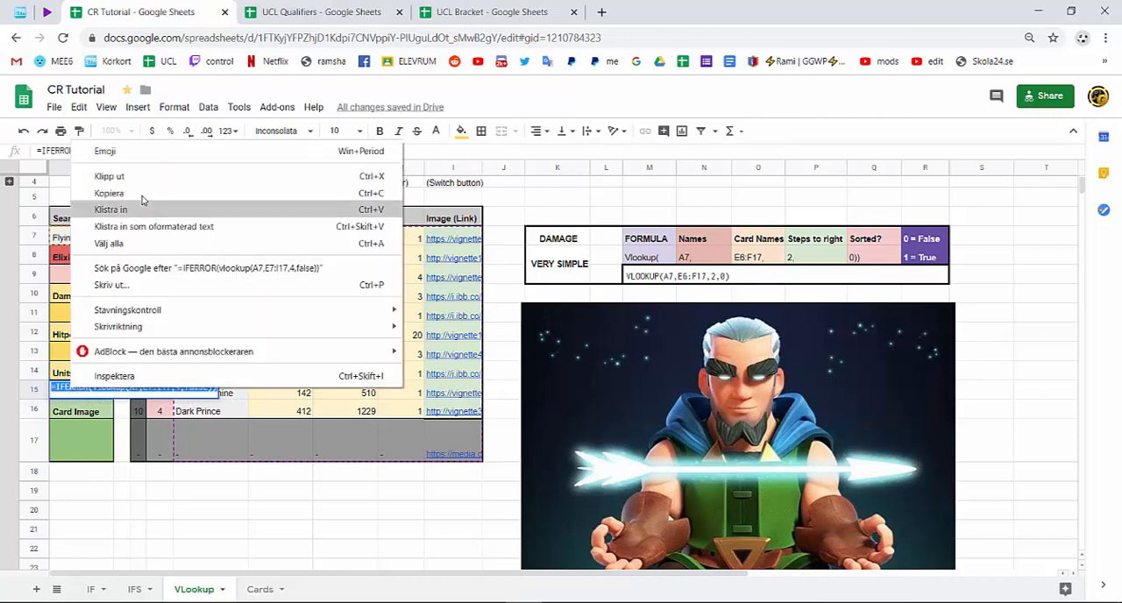
pyautogui.click(141, 192)
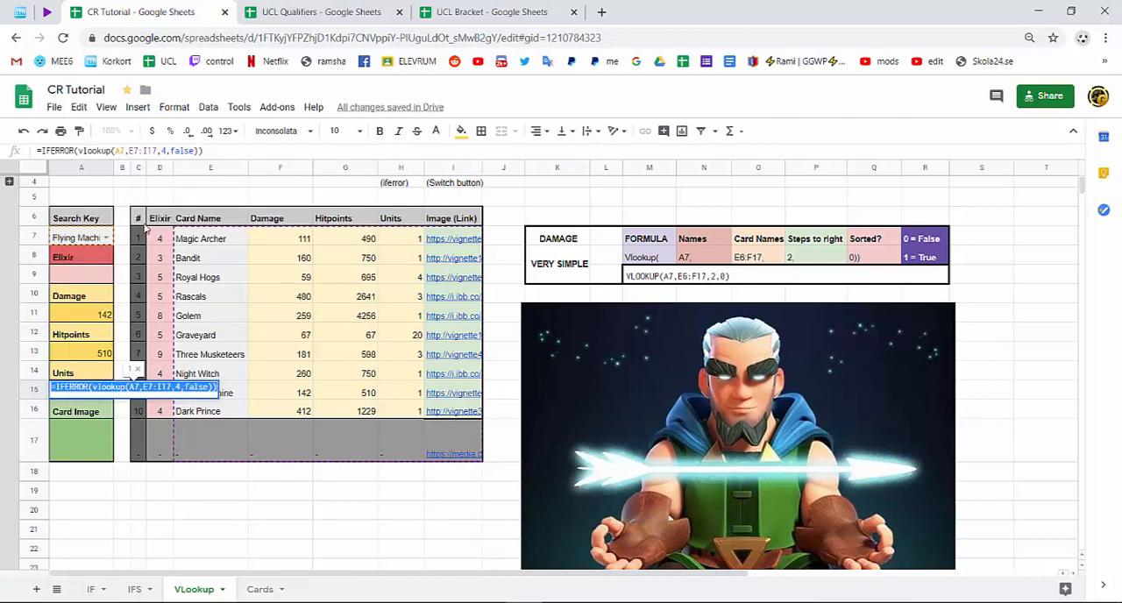
# Open the card image cell A17 for editing and move the archer picture down to uncover the card image formula guide.
pyautogui.doubleClick(86, 436)
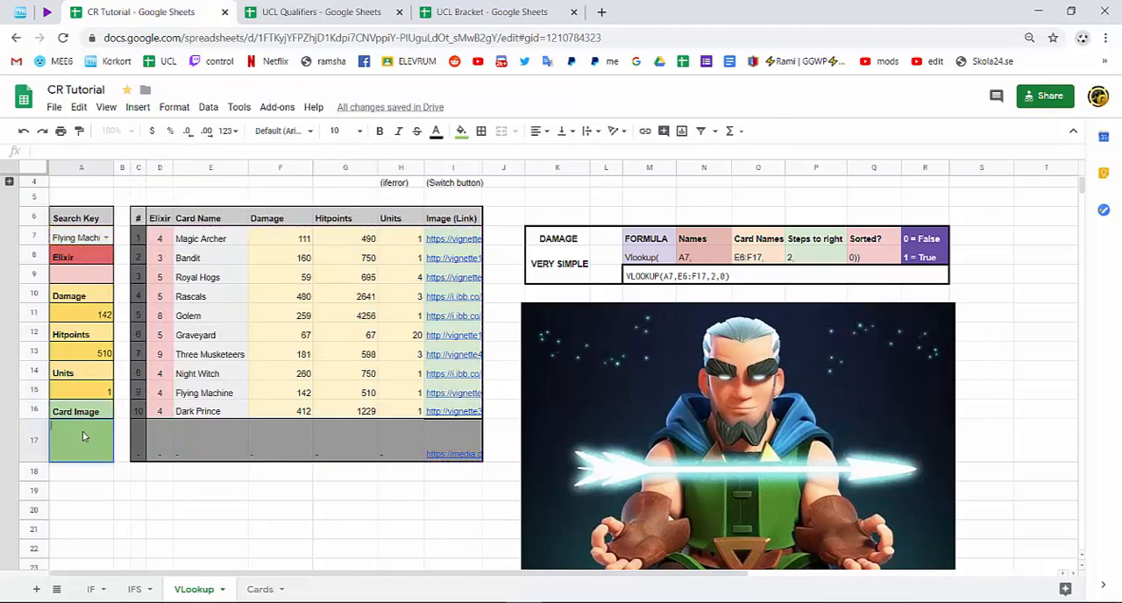
pyautogui.click(649, 359)
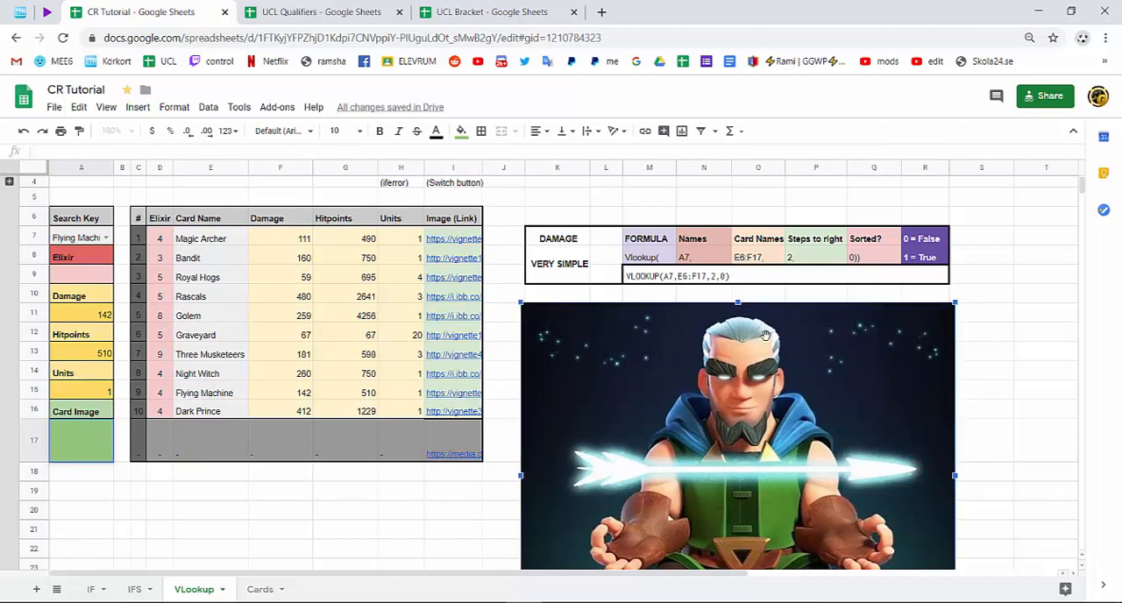
pyautogui.moveTo(765, 336); pyautogui.dragTo(768, 404)
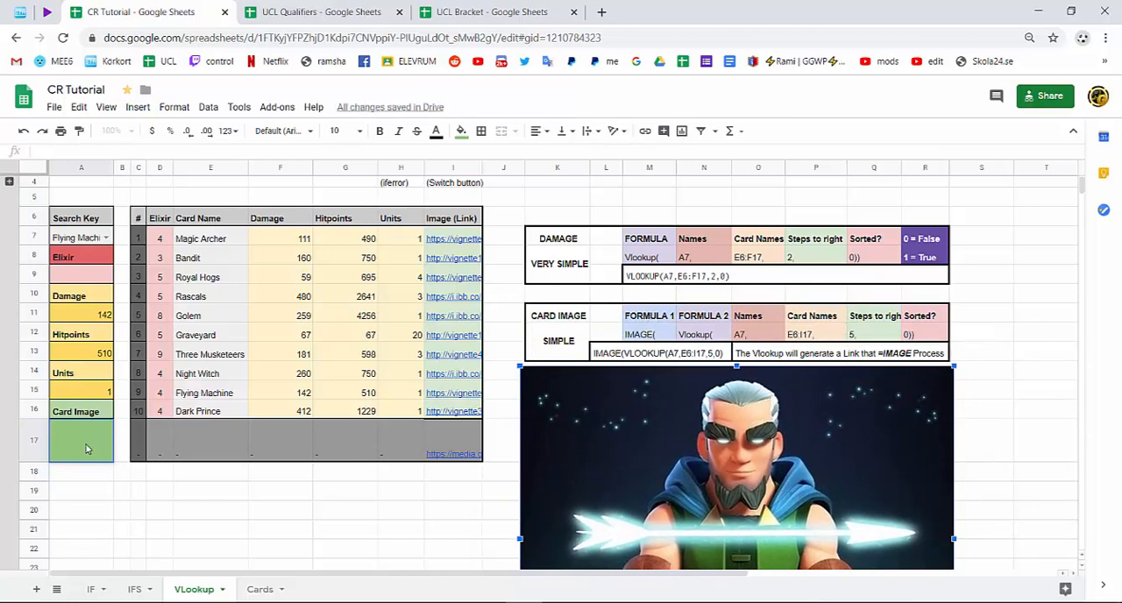
# Paste the copied formula into A17, nest IMAGE around the VLOOKUP inside IFERROR, and set the column index to 5.
pyautogui.hotkey('ctrl', 'v')
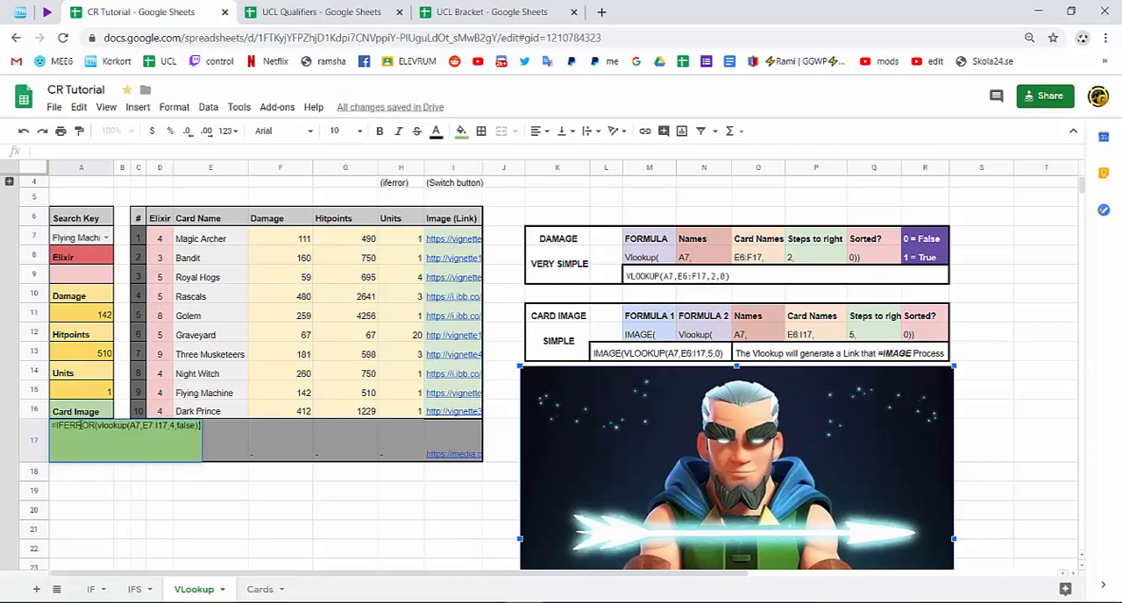
pyautogui.click(91, 424)
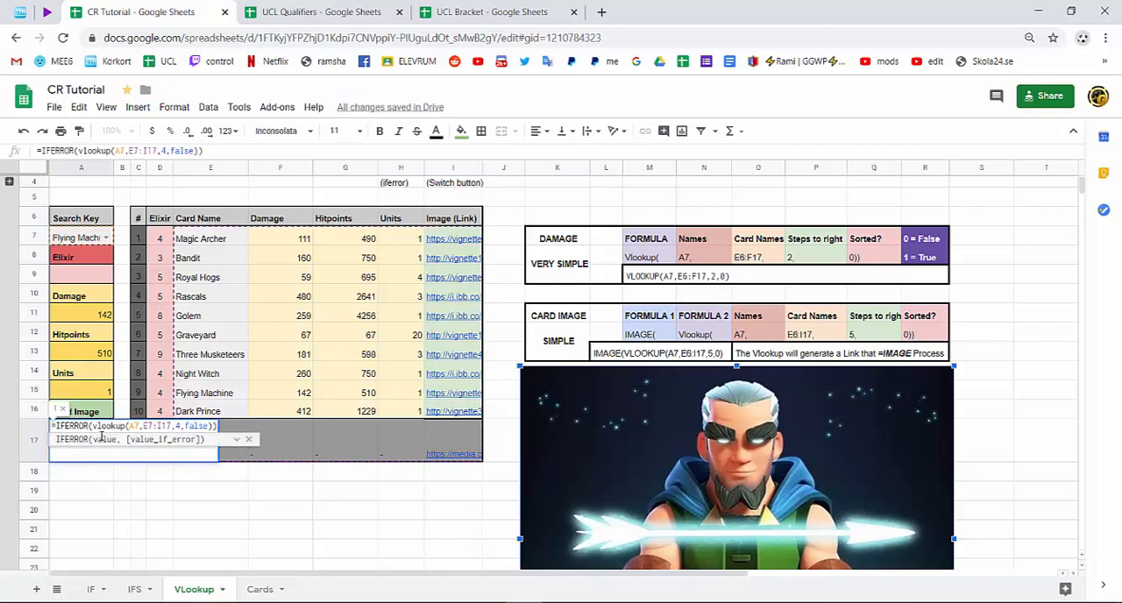
pyautogui.write('Image(')
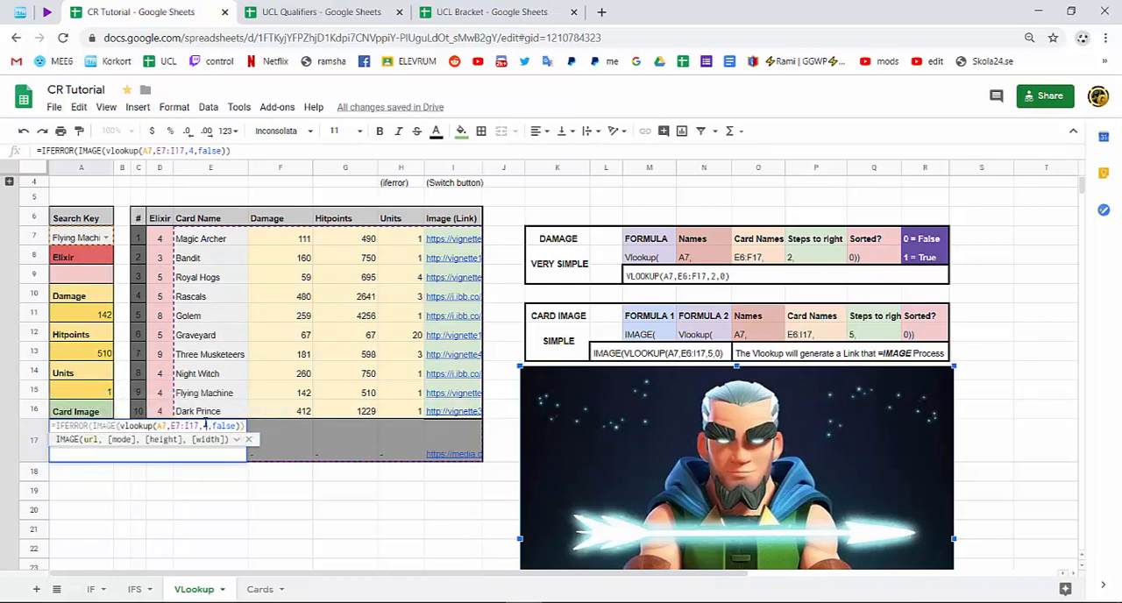
pyautogui.doubleClick(206, 425)
pyautogui.write('5')
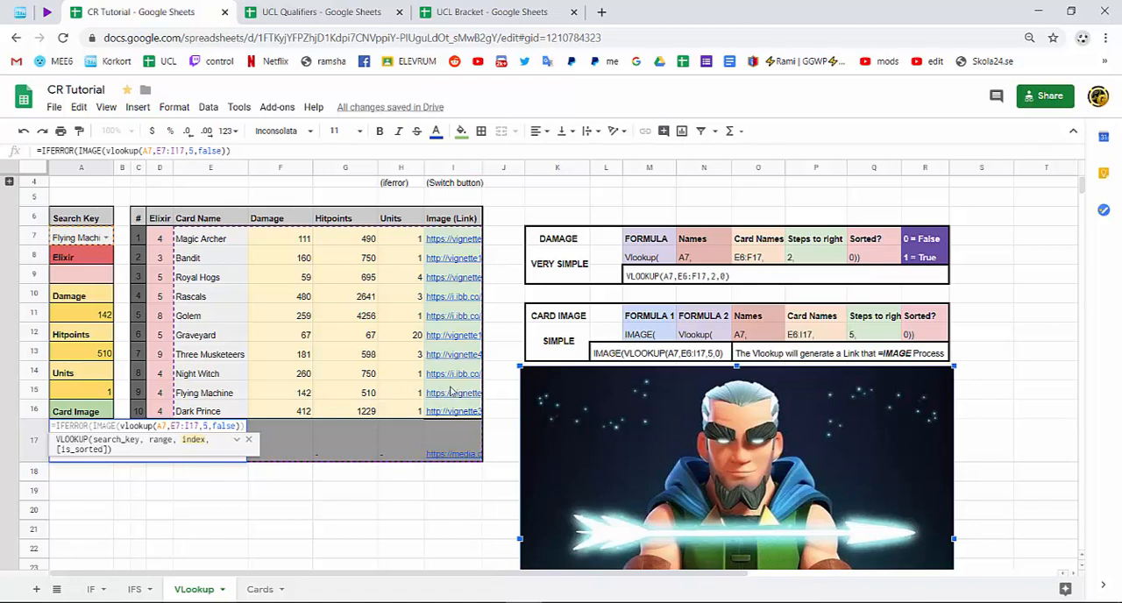
pyautogui.moveTo(239, 426); pyautogui.dragTo(124, 426)
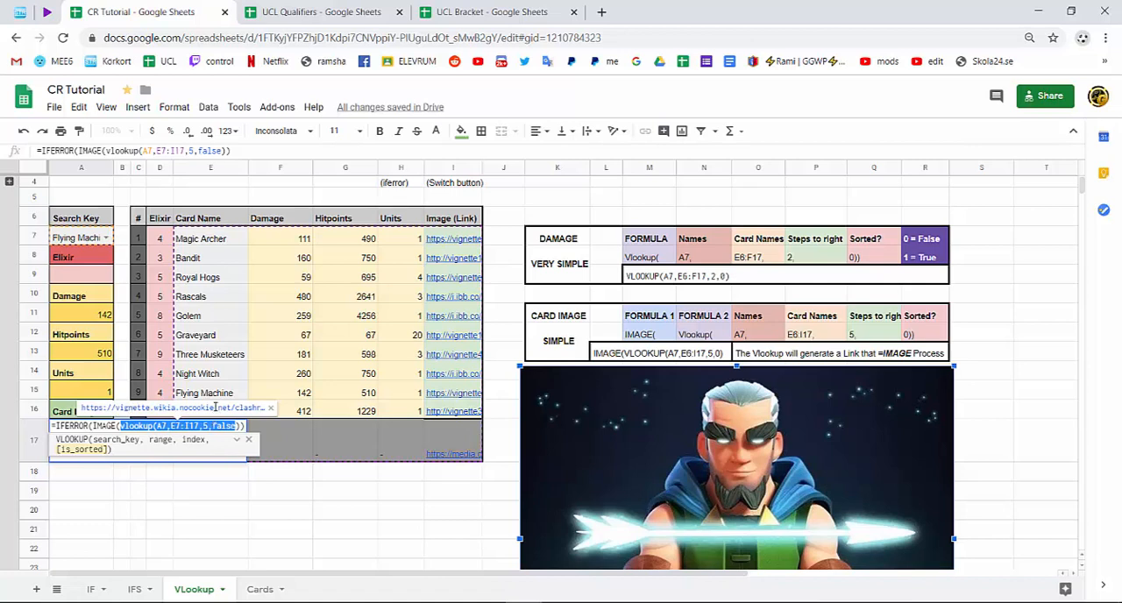
pyautogui.press('Return')
# Enter =IMAGE(I15) in cell F19 as a direct image example and examine its link reference.
pyautogui.doubleClick(260, 493)
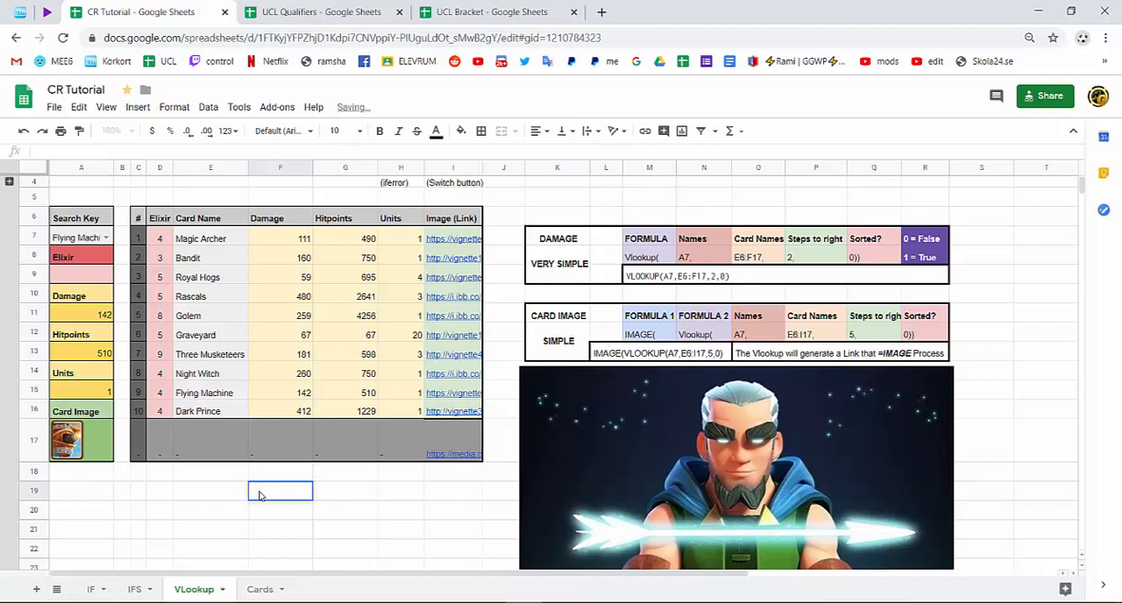
pyautogui.write('=ima')
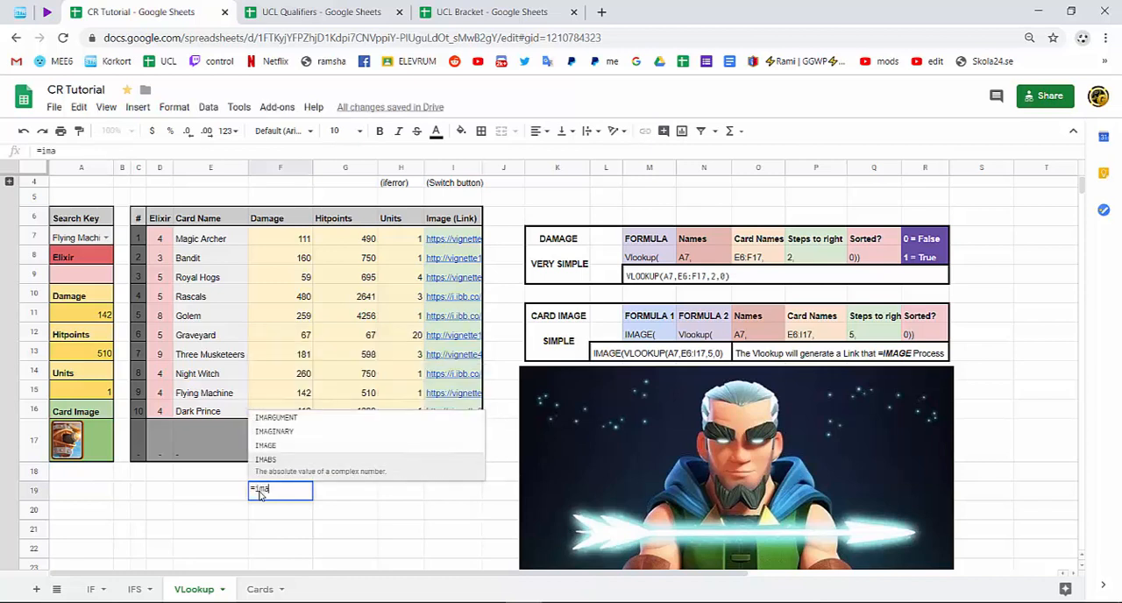
pyautogui.write('g')
pyautogui.press('Tab')
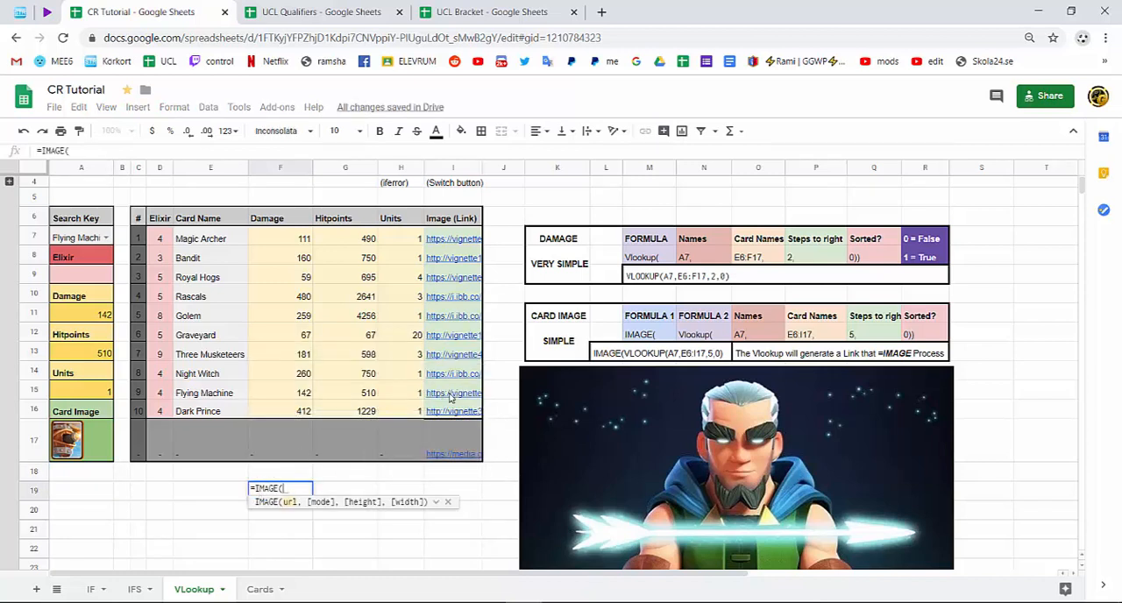
pyautogui.write('I17)')
pyautogui.press('Return')
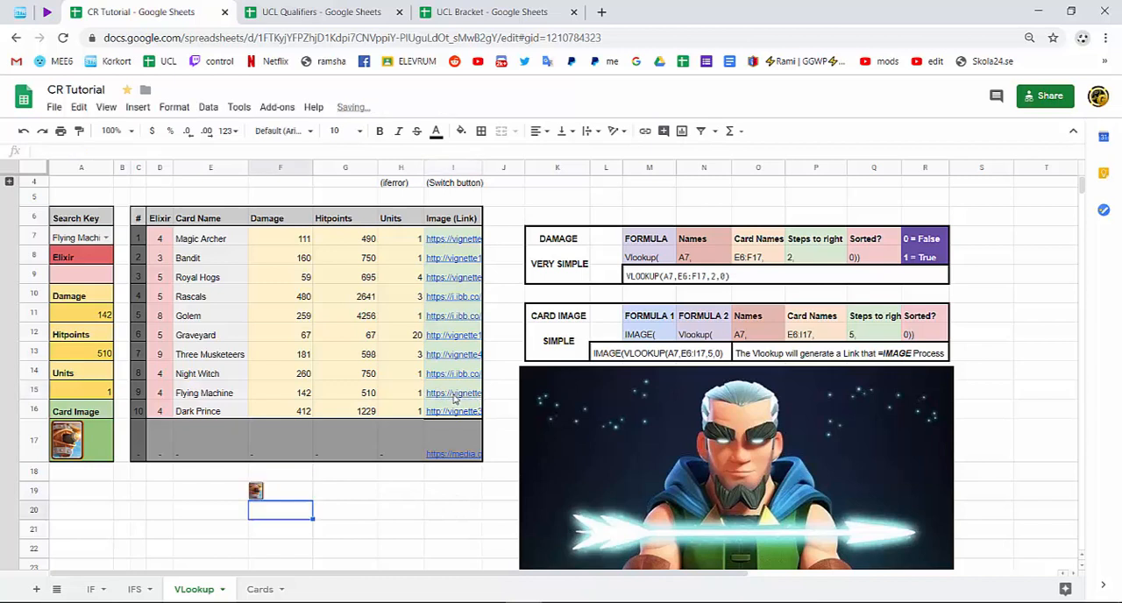
pyautogui.doubleClick(276, 493)
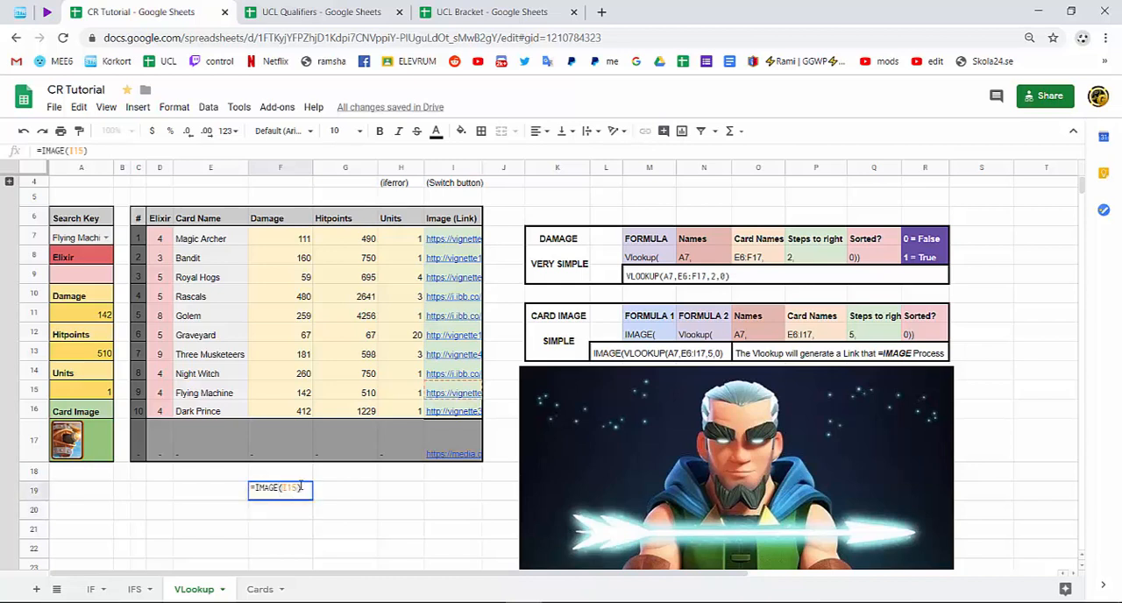
pyautogui.moveTo(300, 488); pyautogui.dragTo(277, 487)
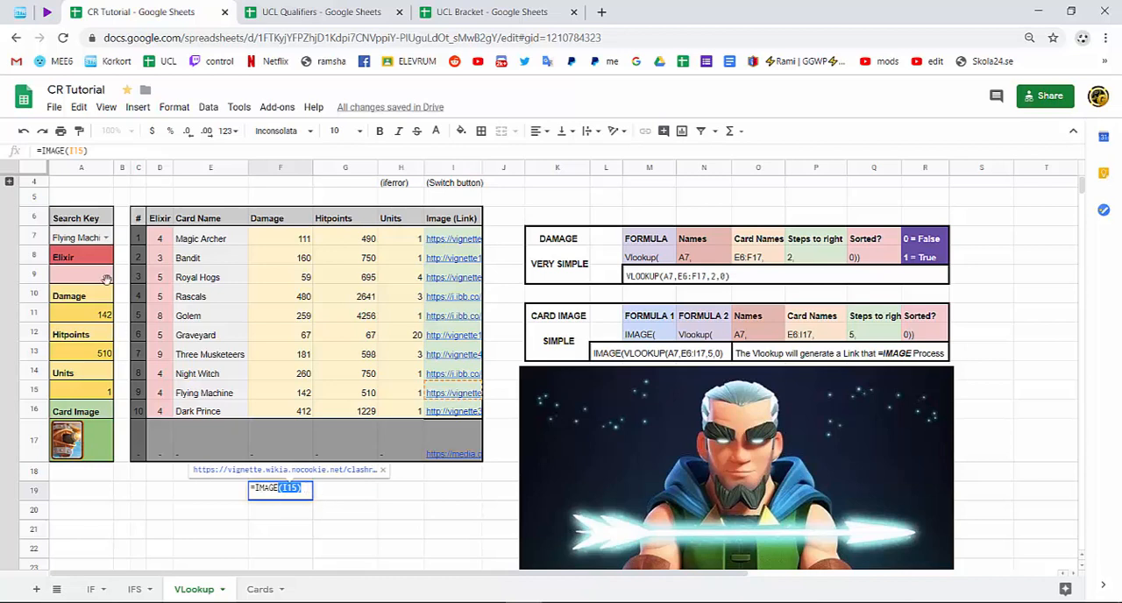
# Set the search key in A7 to Rascals and clear the =IMAGE(I15) example from cell F19.
pyautogui.click(106, 238)
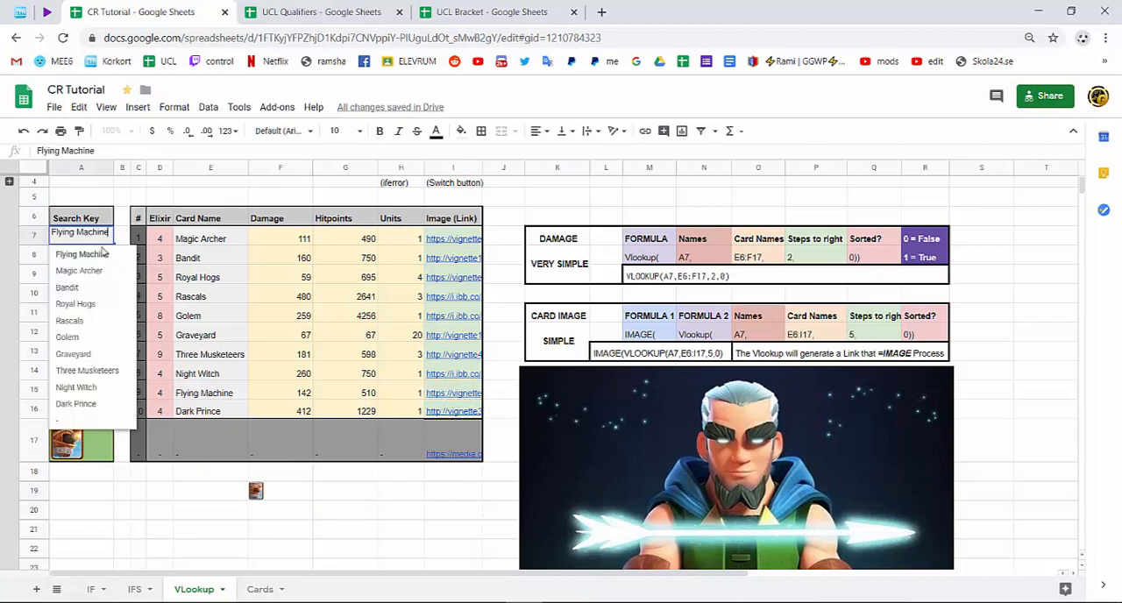
pyautogui.click(97, 326)
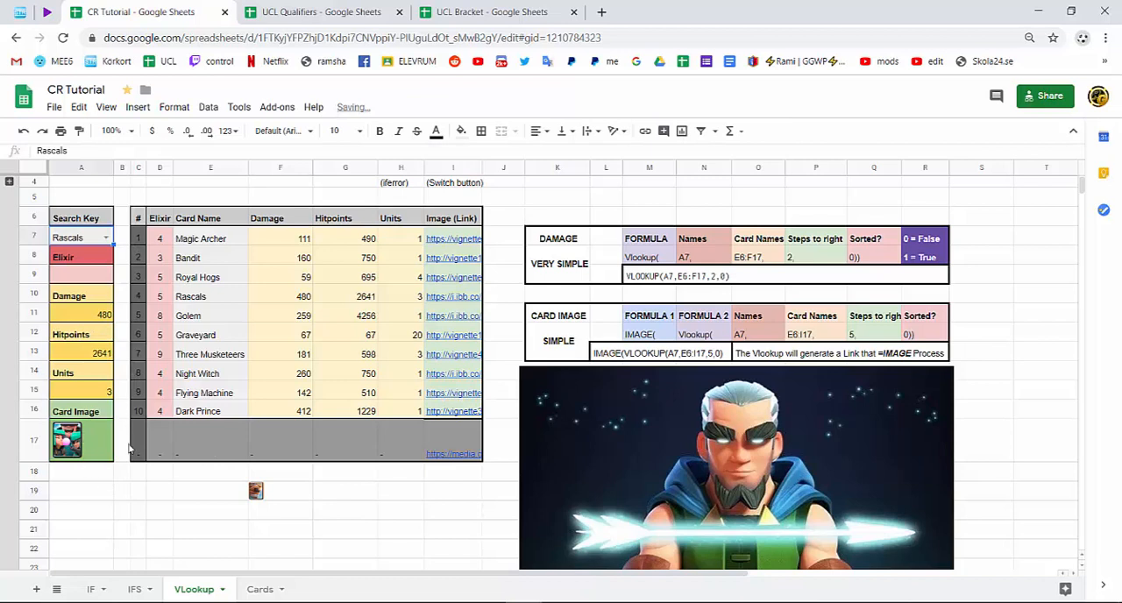
pyautogui.doubleClick(295, 490)
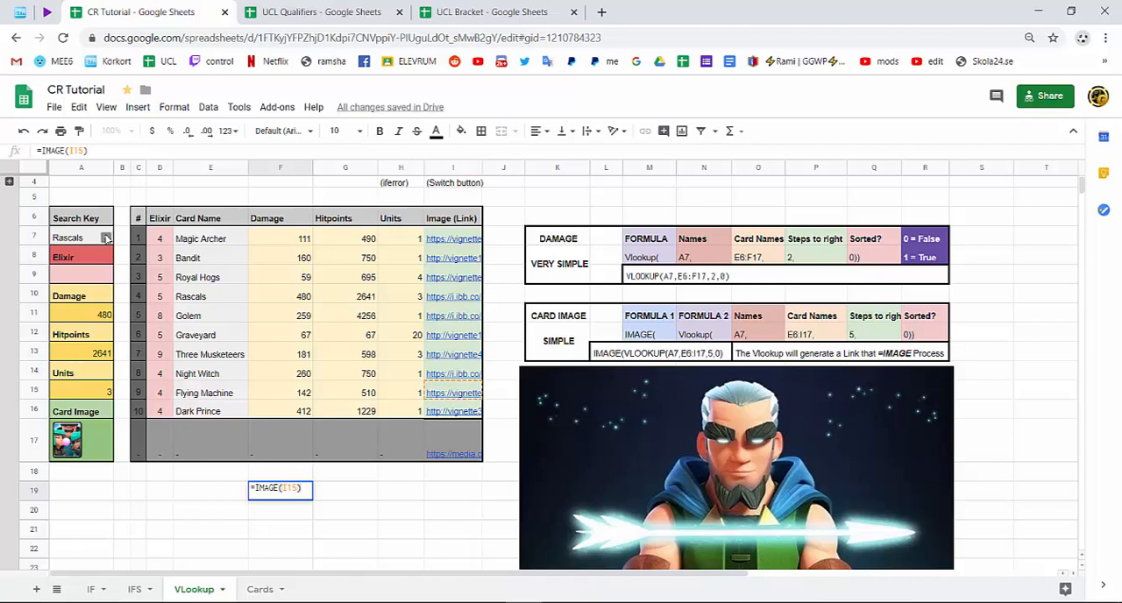
pyautogui.moveTo(303, 489); pyautogui.dragTo(226, 493)
pyautogui.press('Delete')
pyautogui.click(210, 529)
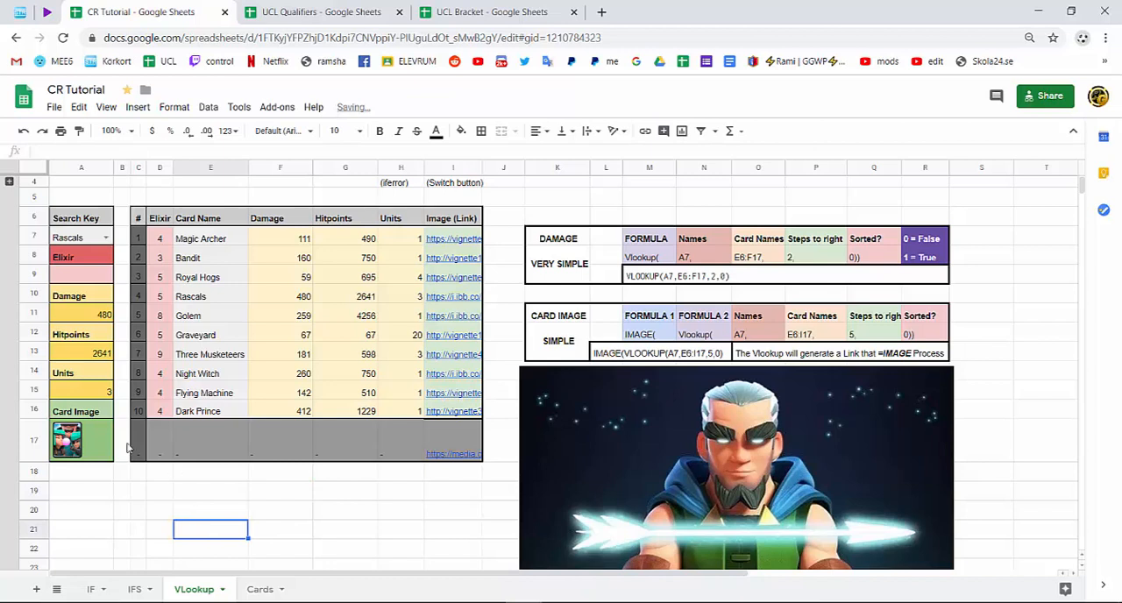
# Center the card image horizontally in cell A17.
pyautogui.click(105, 448)
pyautogui.click(538, 132)
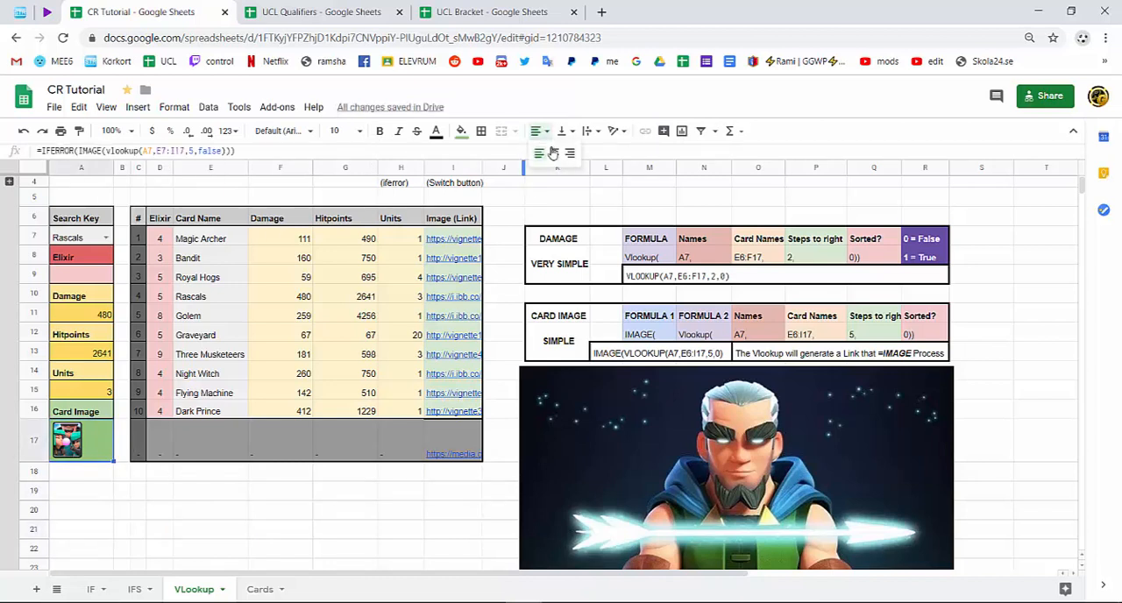
pyautogui.click(553, 152)
# Align all lookup cells A7:A17 to the center horizontally and to the middle vertically.
pyautogui.click(80, 236)
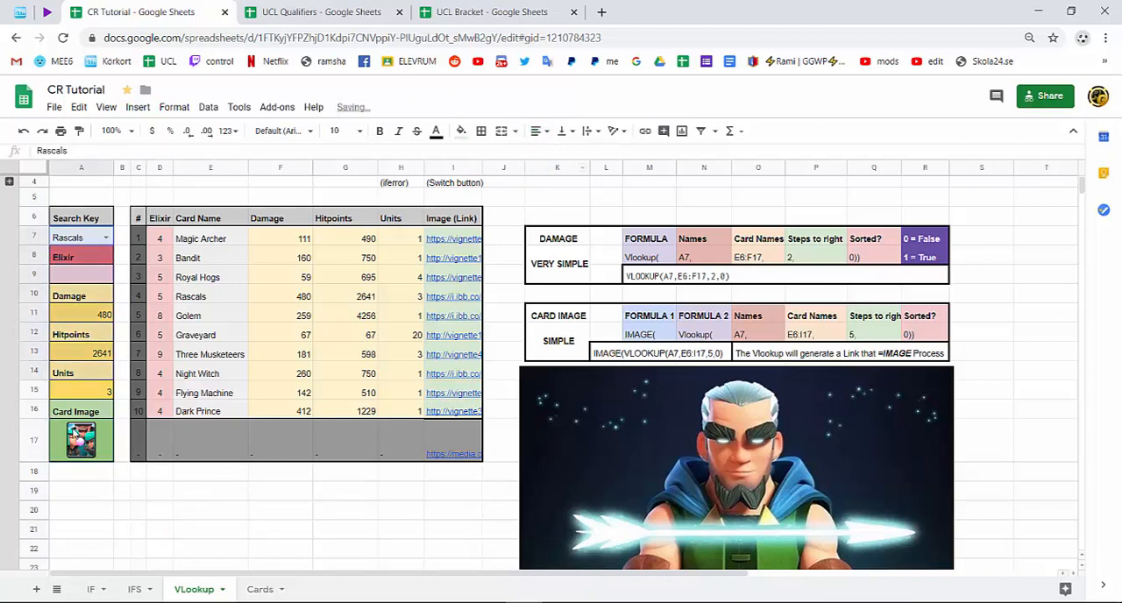
pyautogui.keyDown('shift'); pyautogui.click(75, 433); pyautogui.keyUp('shift')
pyautogui.click(539, 131)
pyautogui.click(569, 152)
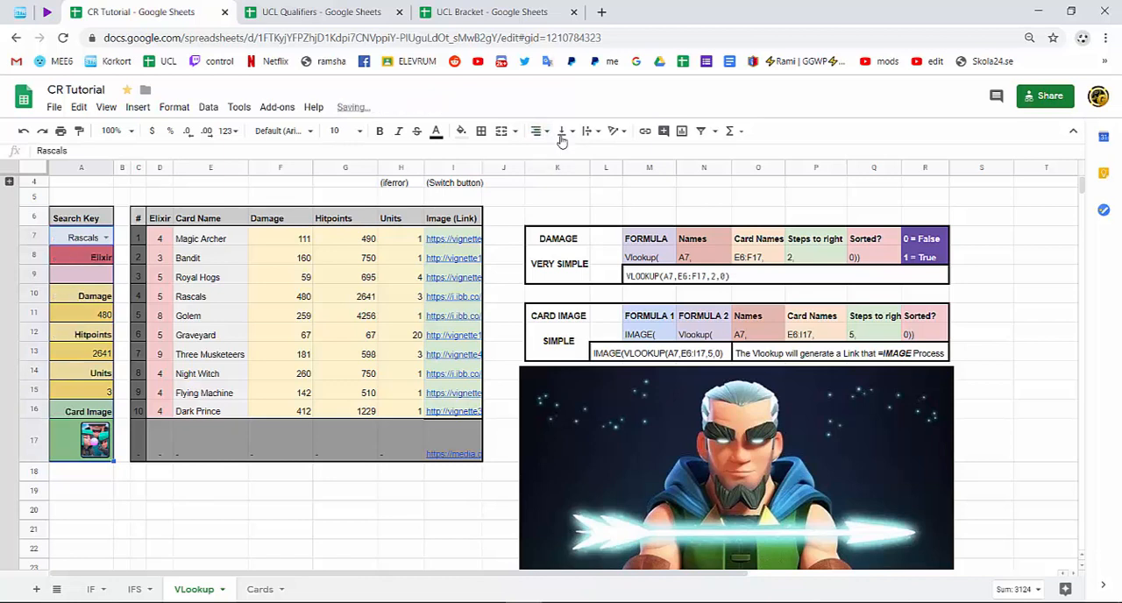
pyautogui.click(562, 131)
pyautogui.click(576, 153)
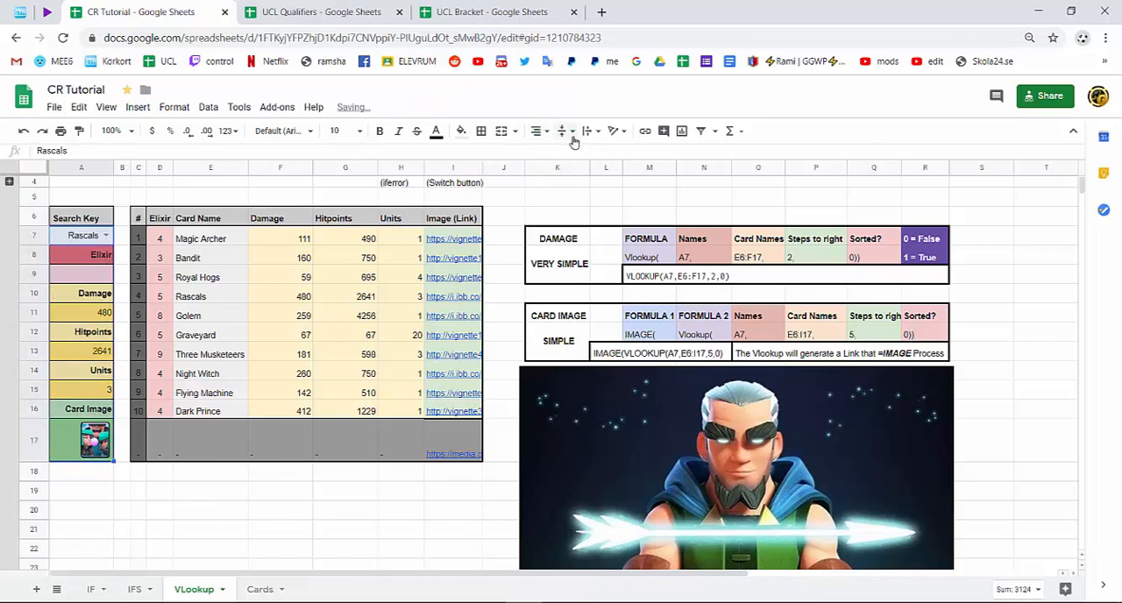
pyautogui.click(538, 130)
pyautogui.click(554, 152)
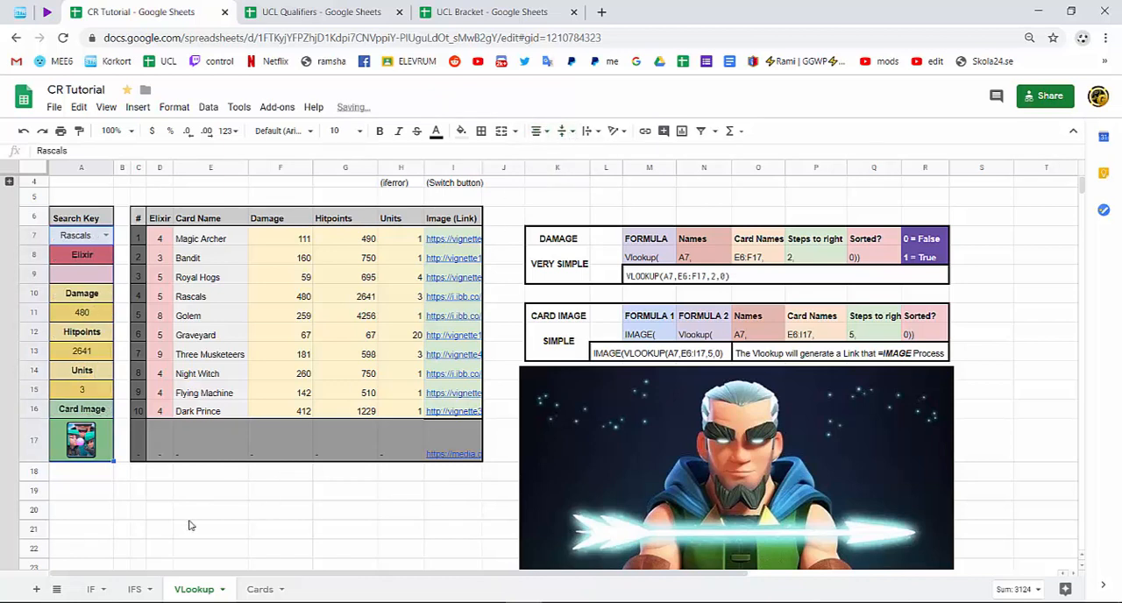
pyautogui.click(187, 508)
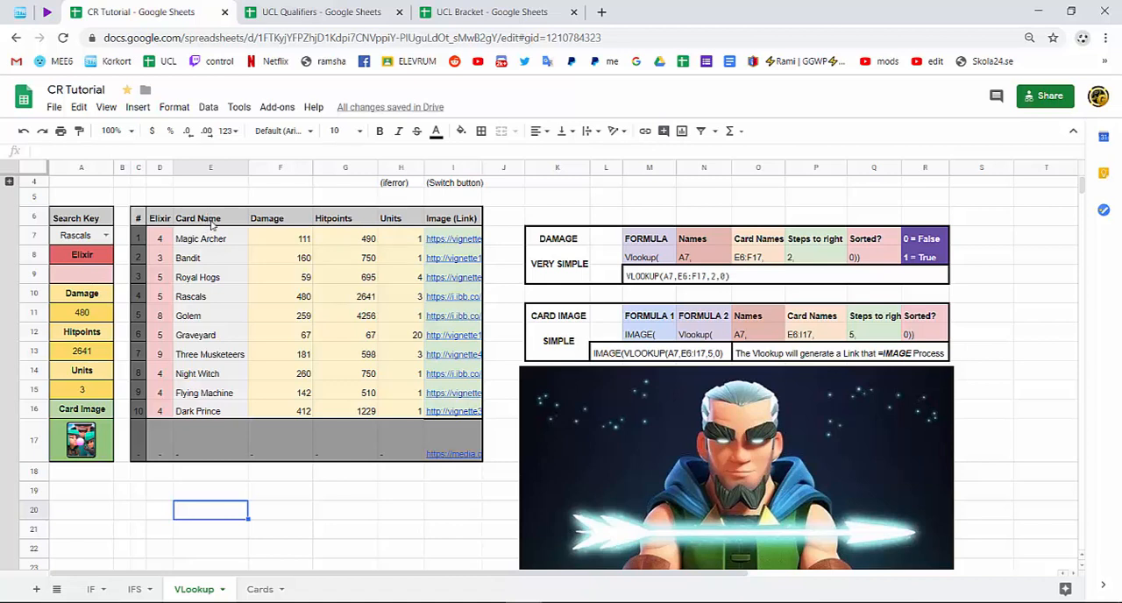
# Test the lookup by setting the search key to the dash entry and checking A17, and finish with Bandit selected.
pyautogui.click(104, 237)
pyautogui.click(66, 419)
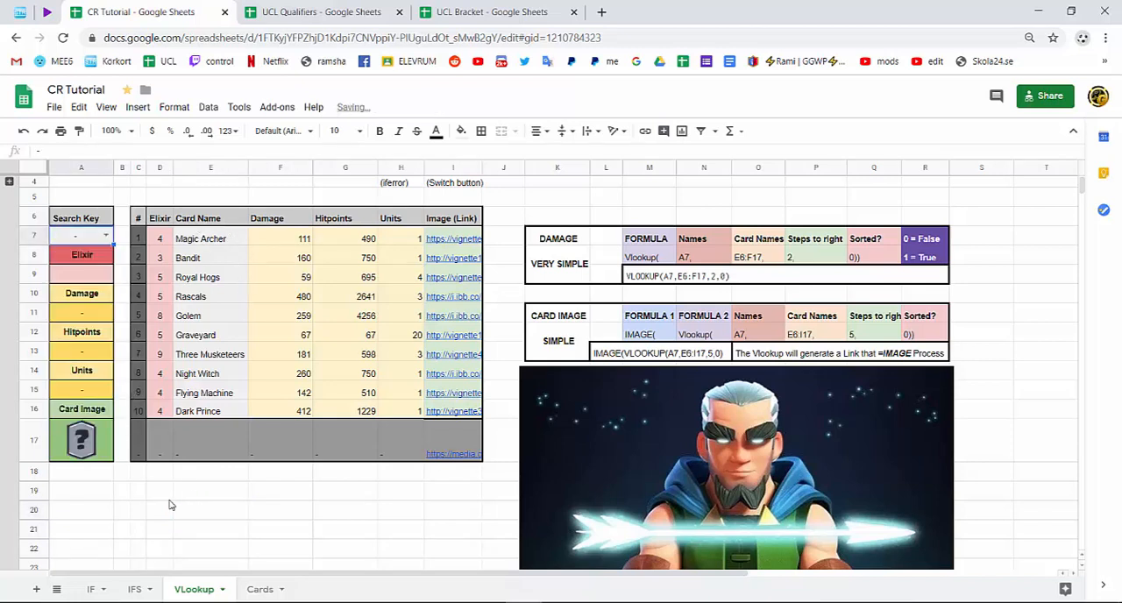
pyautogui.click(84, 453)
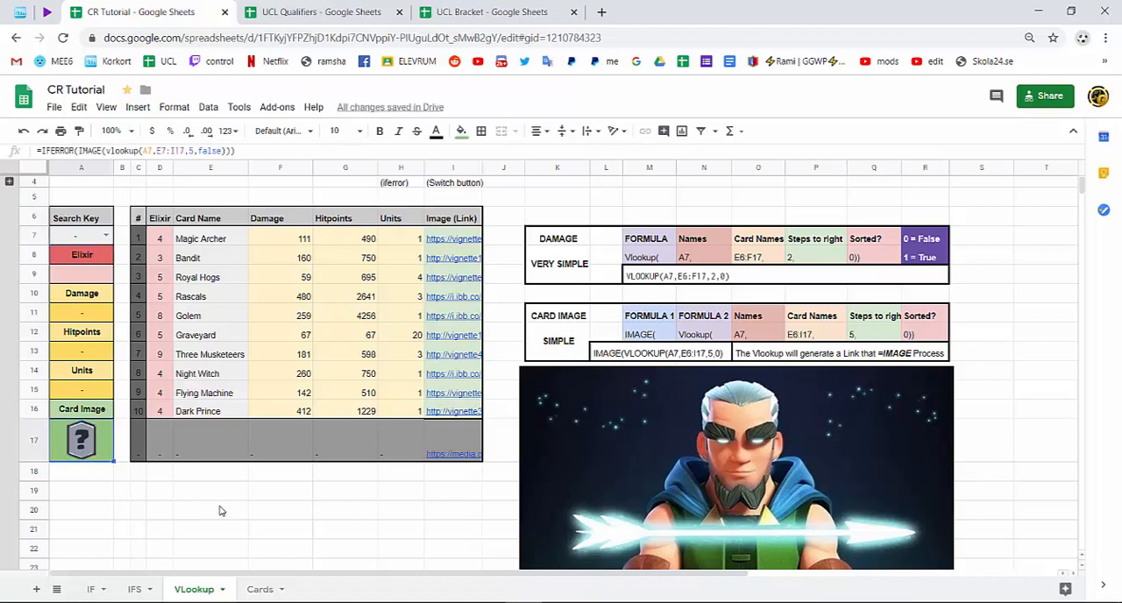
pyautogui.click(105, 235)
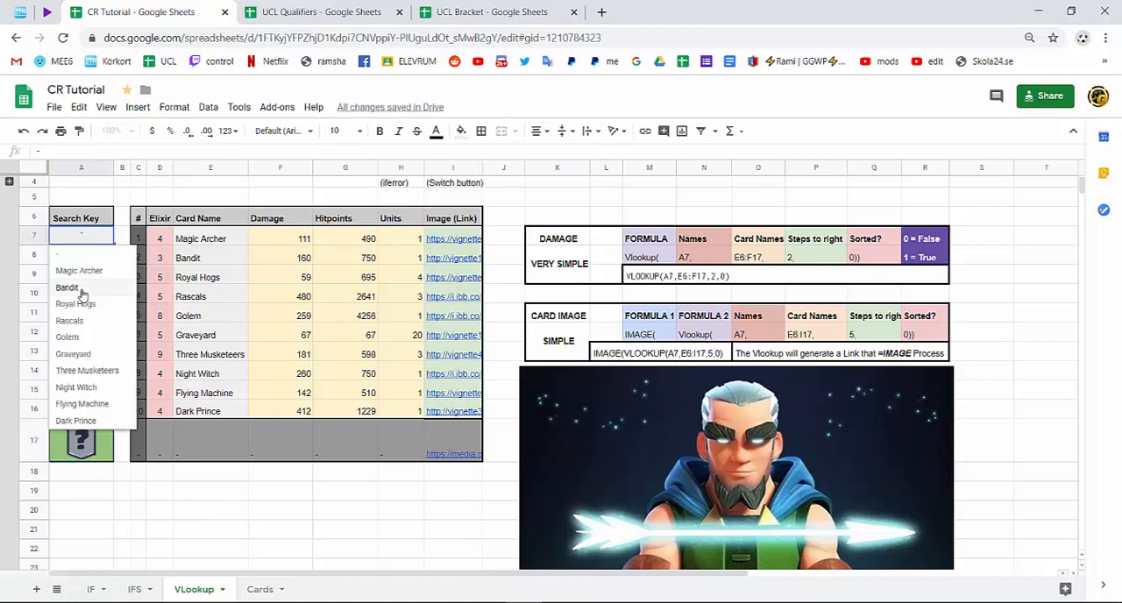
pyautogui.click(85, 291)
pyautogui.click(162, 496)
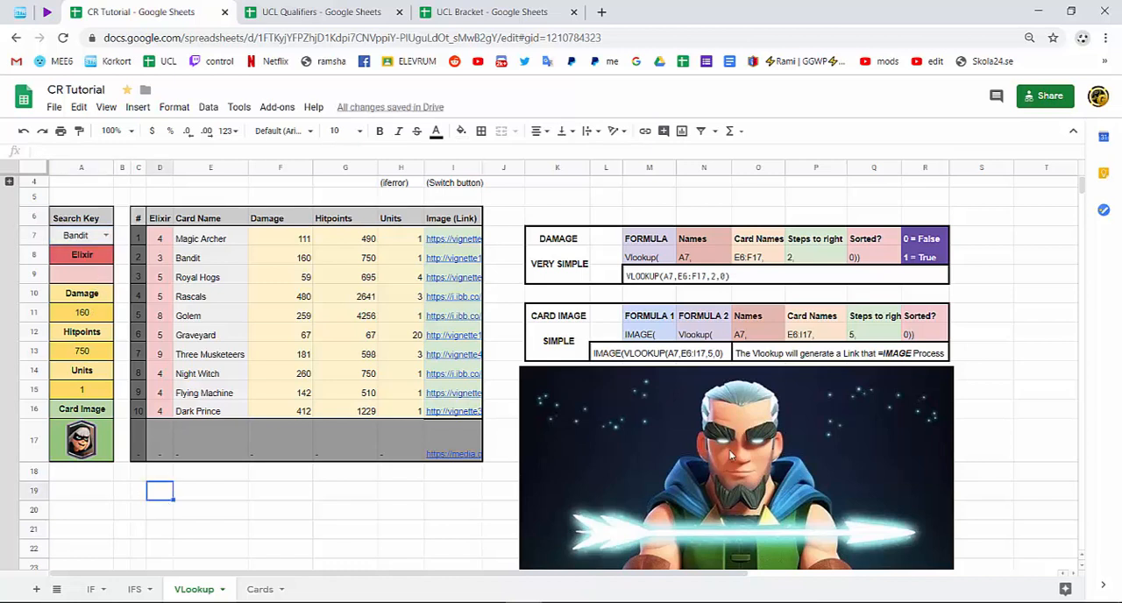
# Move the archer picture down below row 17 to uncover the elixir formula guide.
pyautogui.scroll(-1, 686, 433)
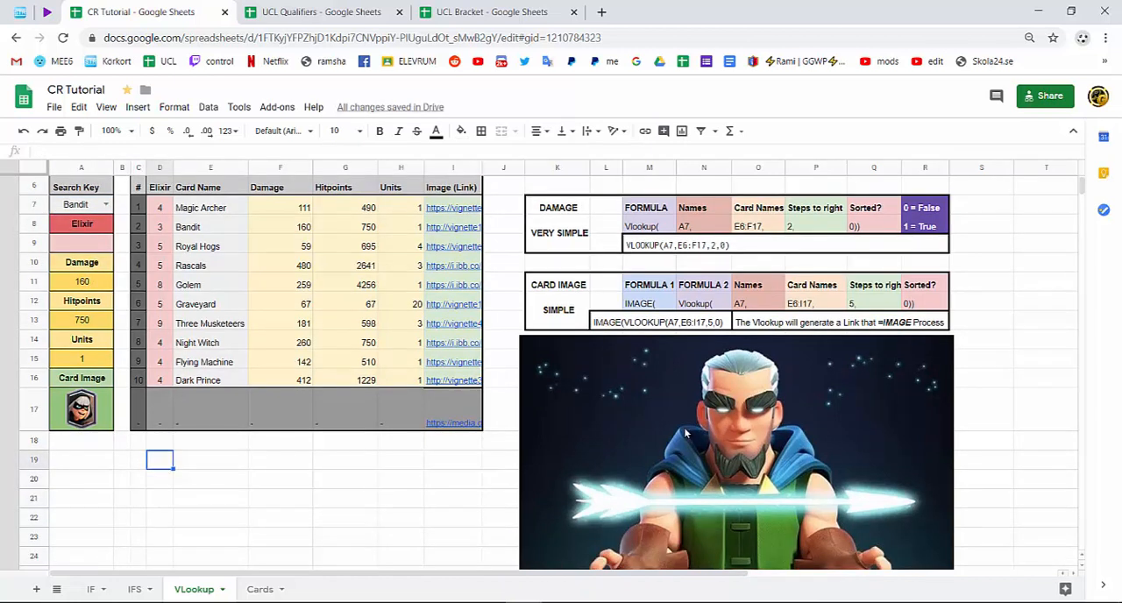
pyautogui.click(688, 433)
pyautogui.moveTo(758, 375); pyautogui.dragTo(757, 512)
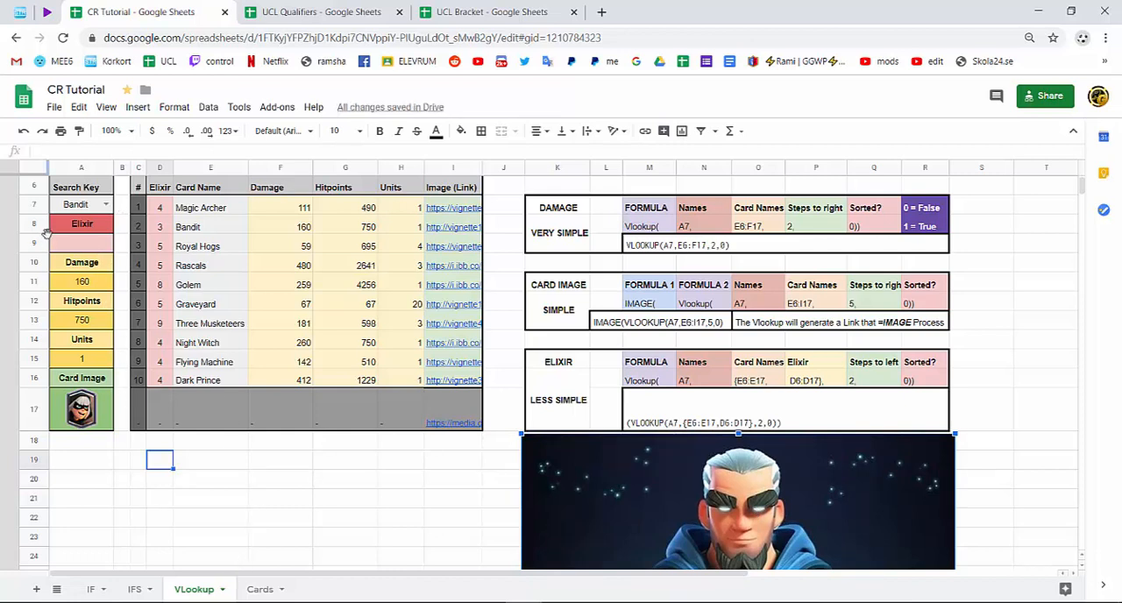
# Start a VLOOKUP formula in the elixir cell A9 with A7 as the search key.
pyautogui.doubleClick(72, 244)
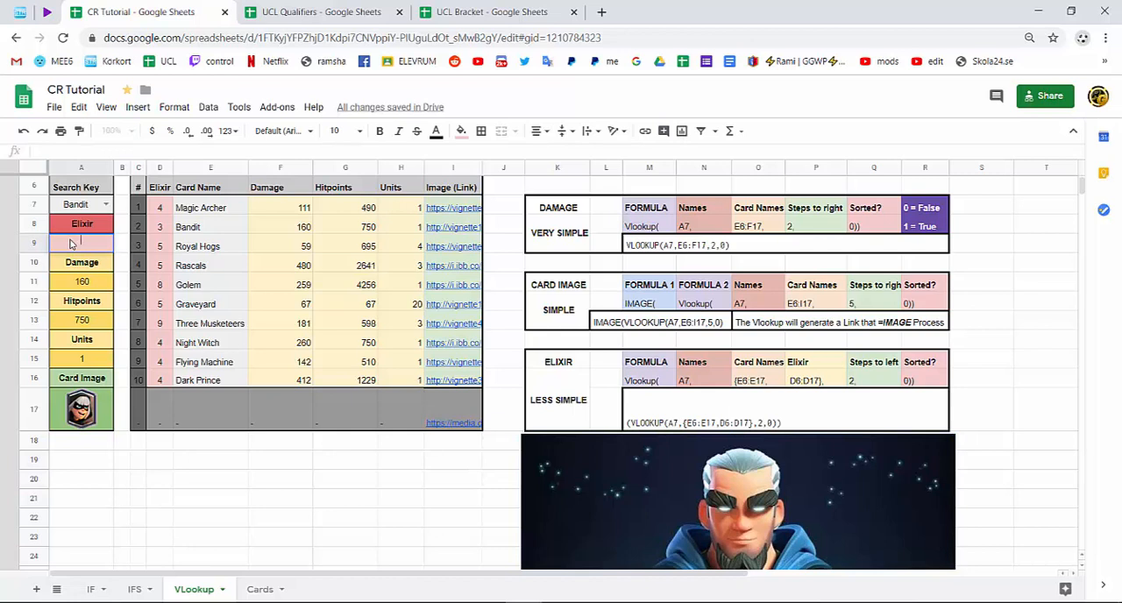
pyautogui.write('=vlo')
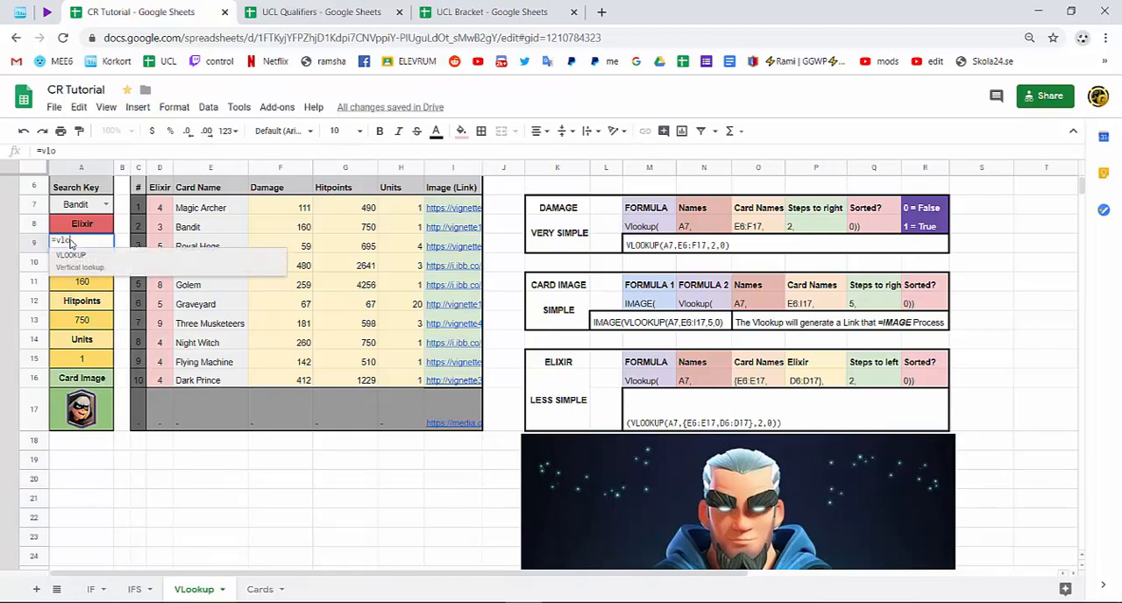
pyautogui.press('Tab')
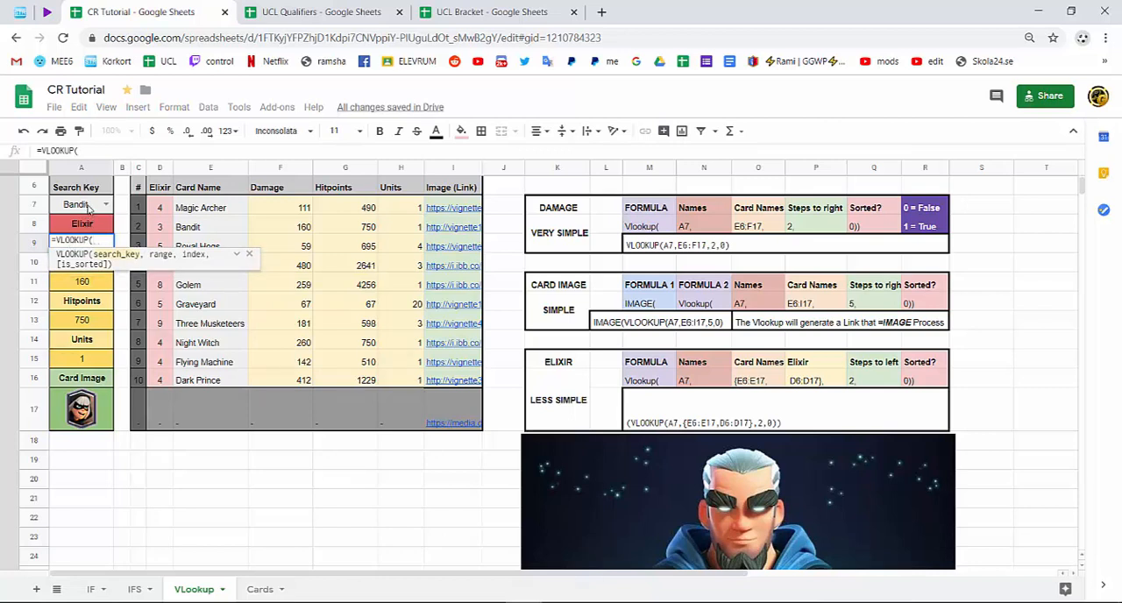
pyautogui.click(88, 205)
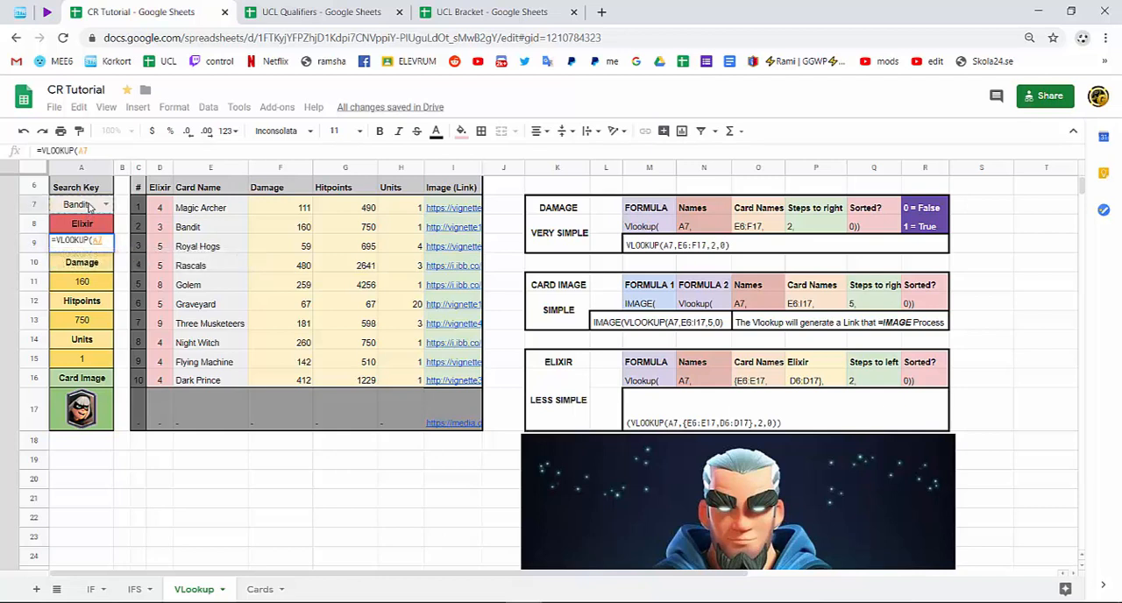
pyautogui.write(',')
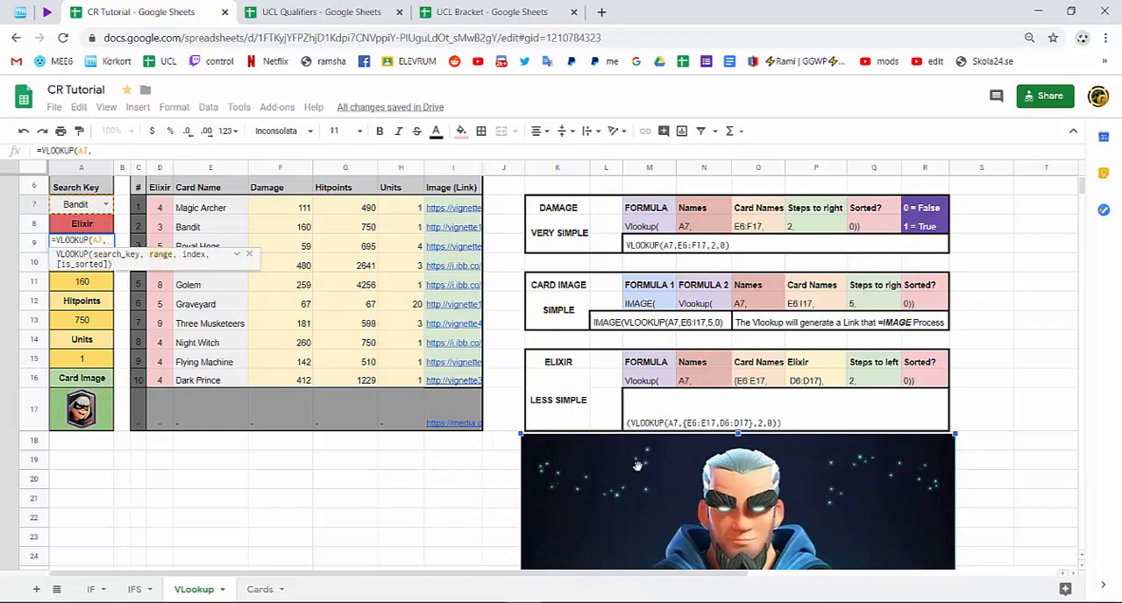
# Nudge the archer picture slightly, and enter the card names e7:e17 as the VLOOKUP range in A9, preceded by an opening curly brace.
pyautogui.moveTo(696, 486)
pyautogui.mouseDown()
pyautogui.moveTo(699, 505)
pyautogui.moveTo(696, 488)
pyautogui.mouseUp()
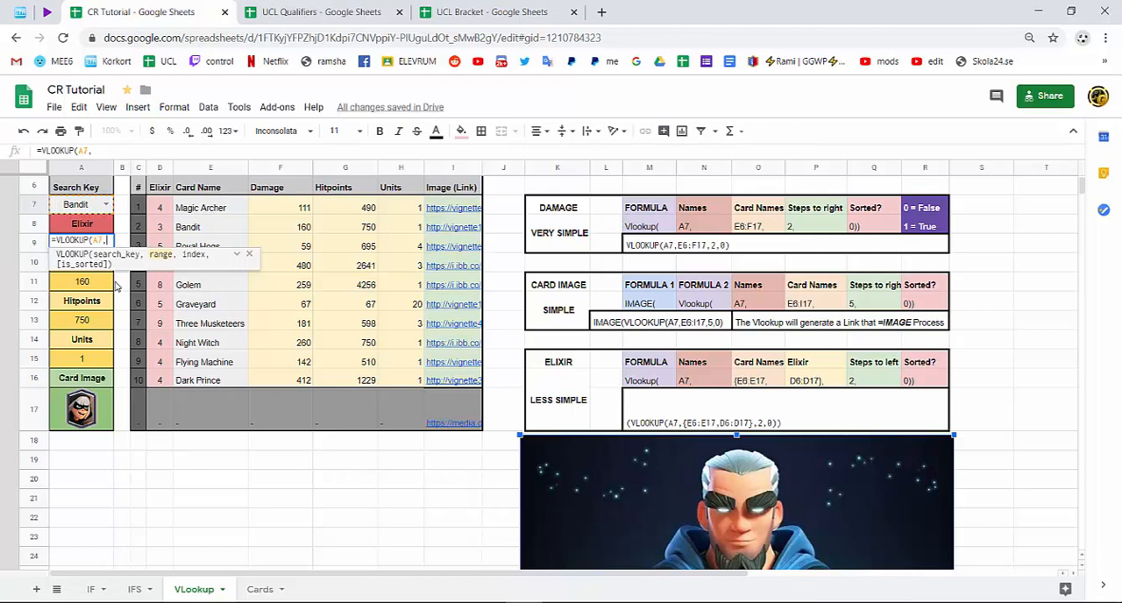
pyautogui.write('e7')
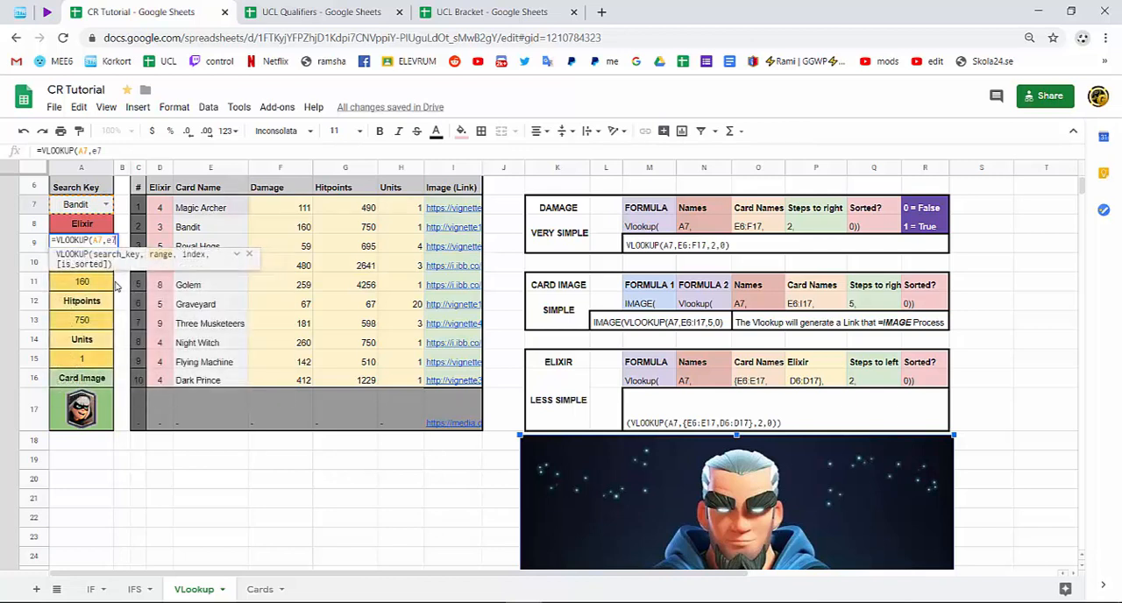
pyautogui.write(':e17')
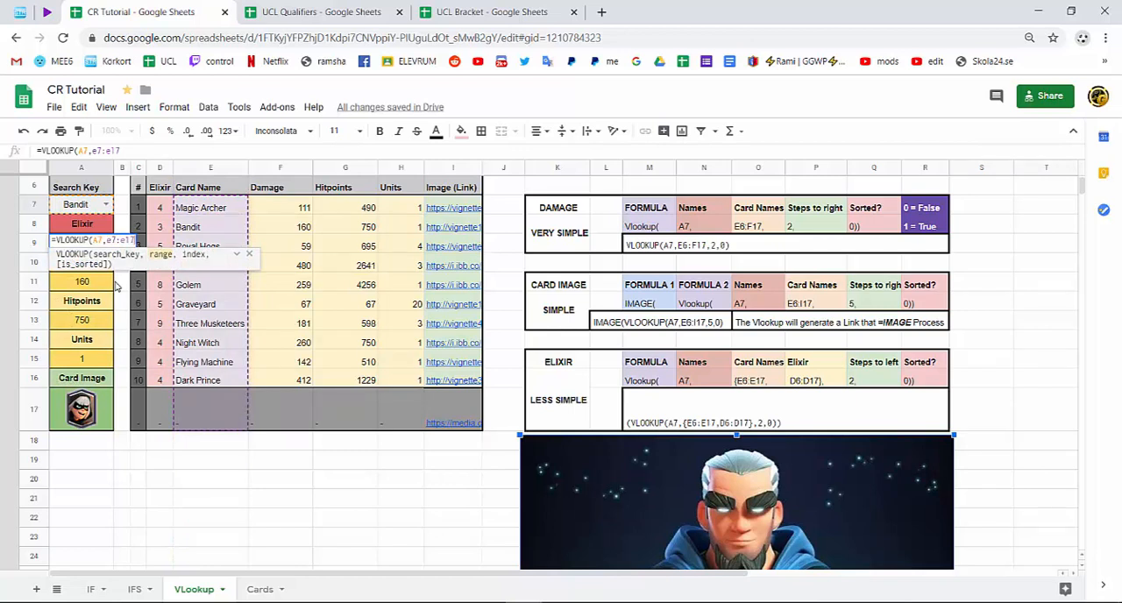
pyautogui.write(',')
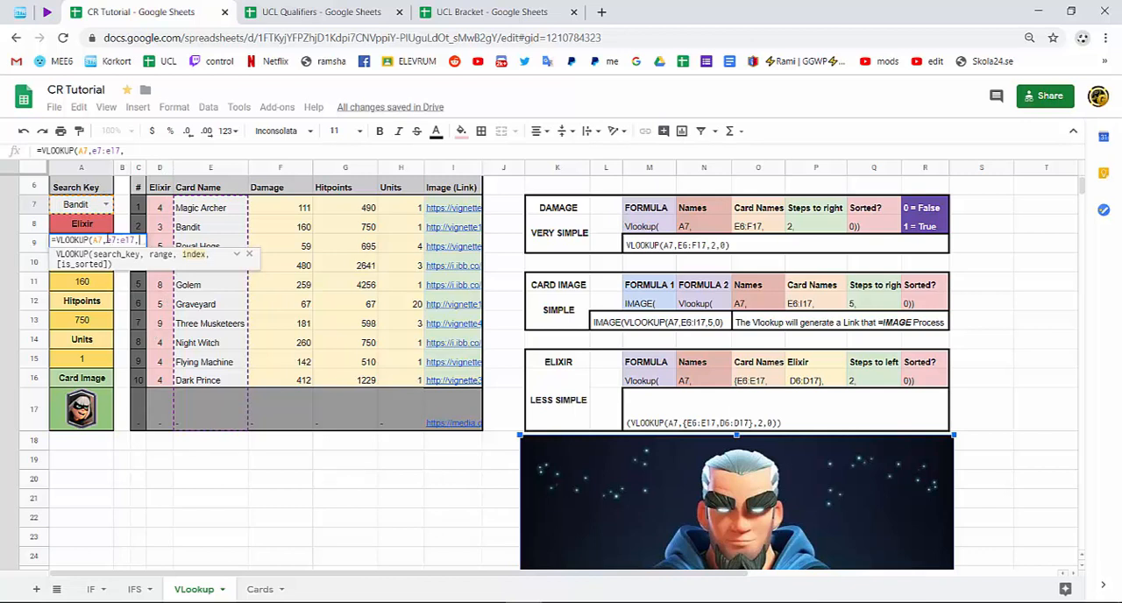
pyautogui.click(106, 239)
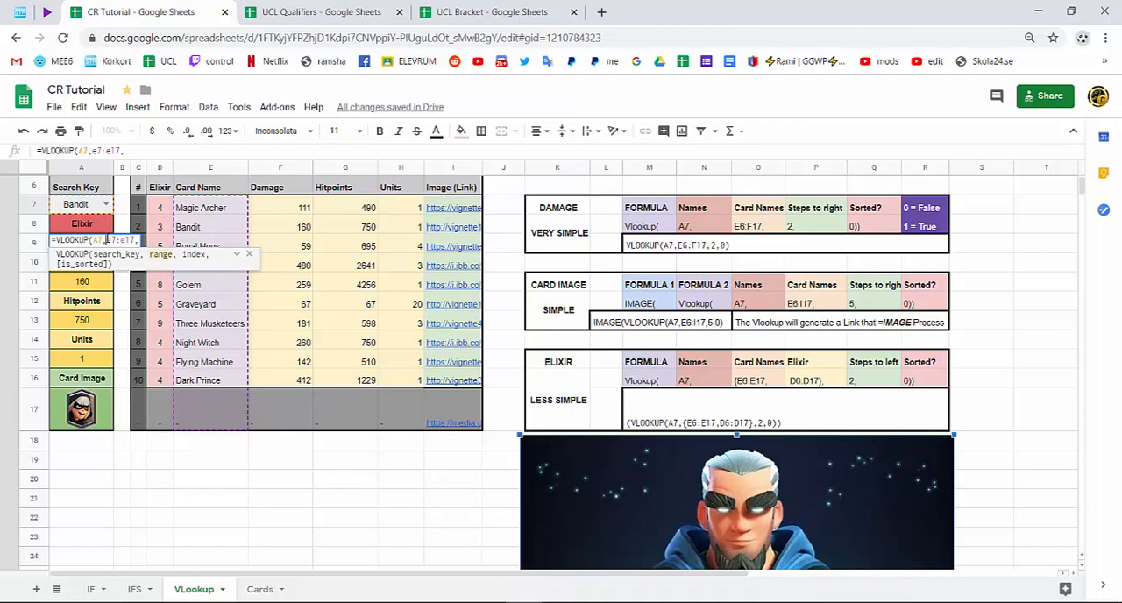
pyautogui.write('{')
pyautogui.click(142, 240)
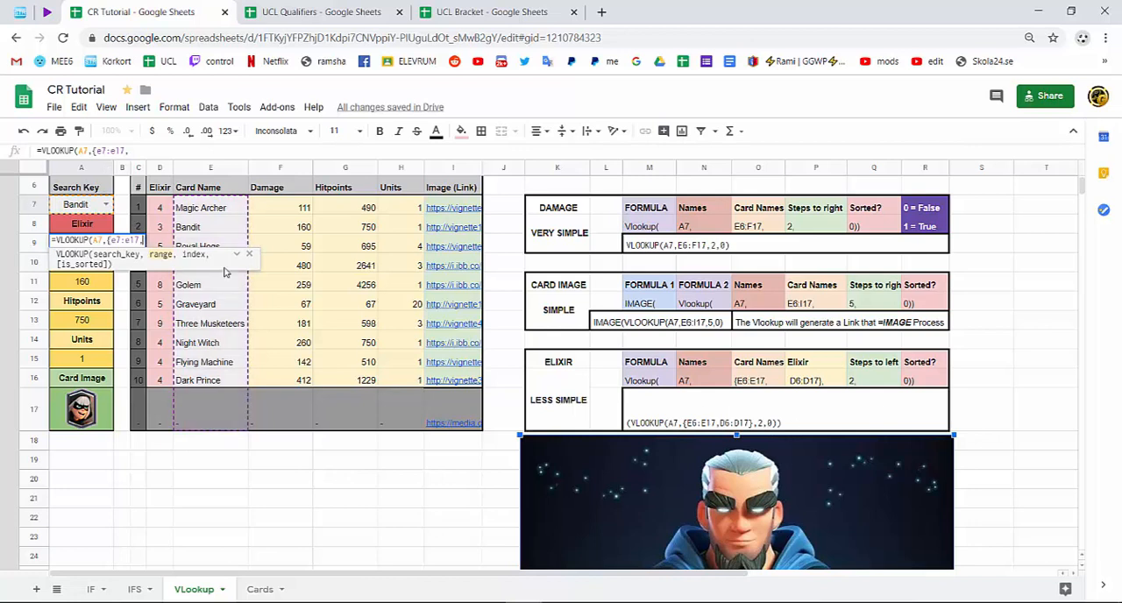
# Add d6:d17 as the second column of the array in A9 and close the curly brace.
pyautogui.write('d6:d')
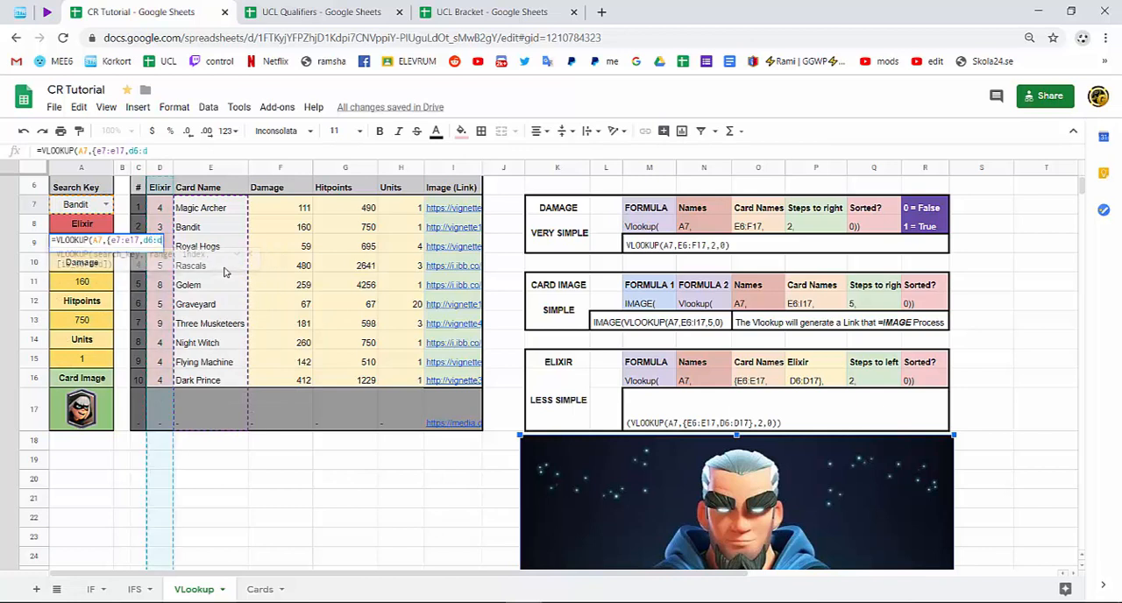
pyautogui.write('17')
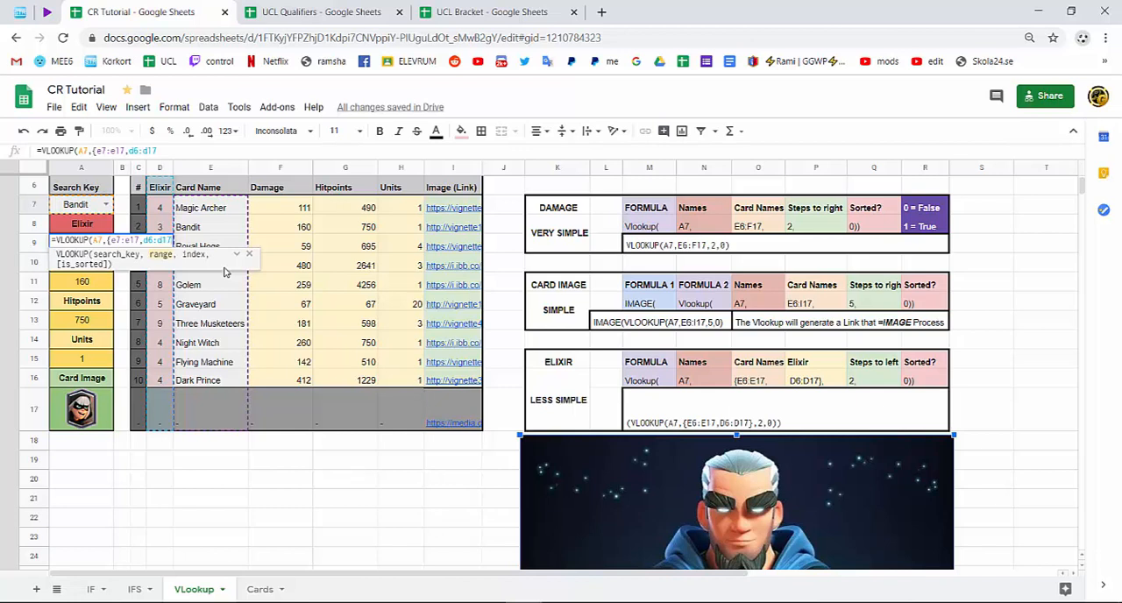
pyautogui.write('}')
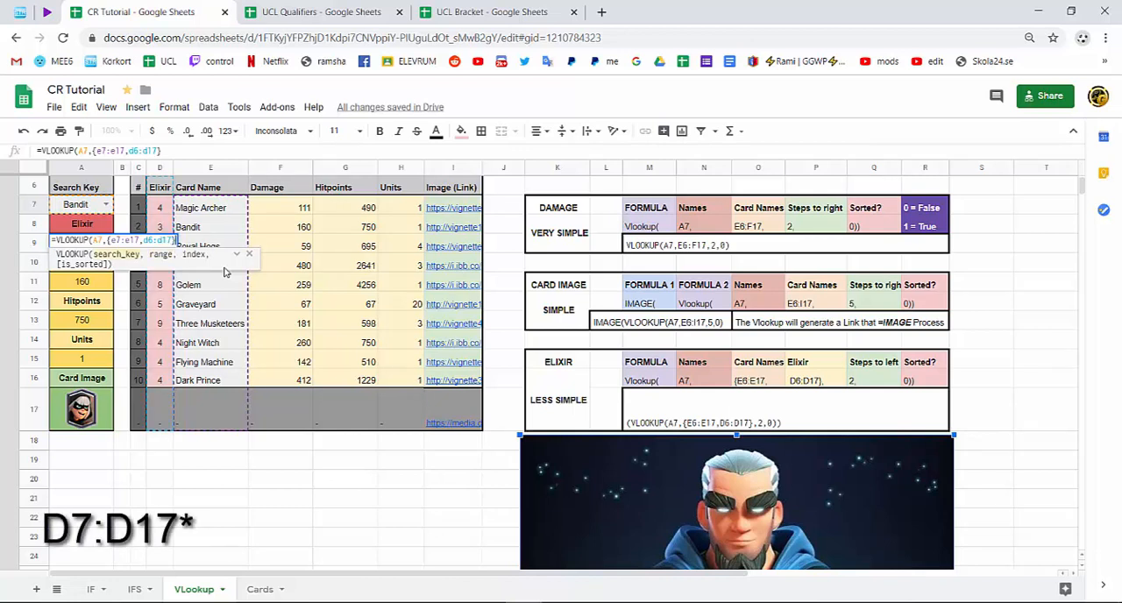
pyautogui.write(',')
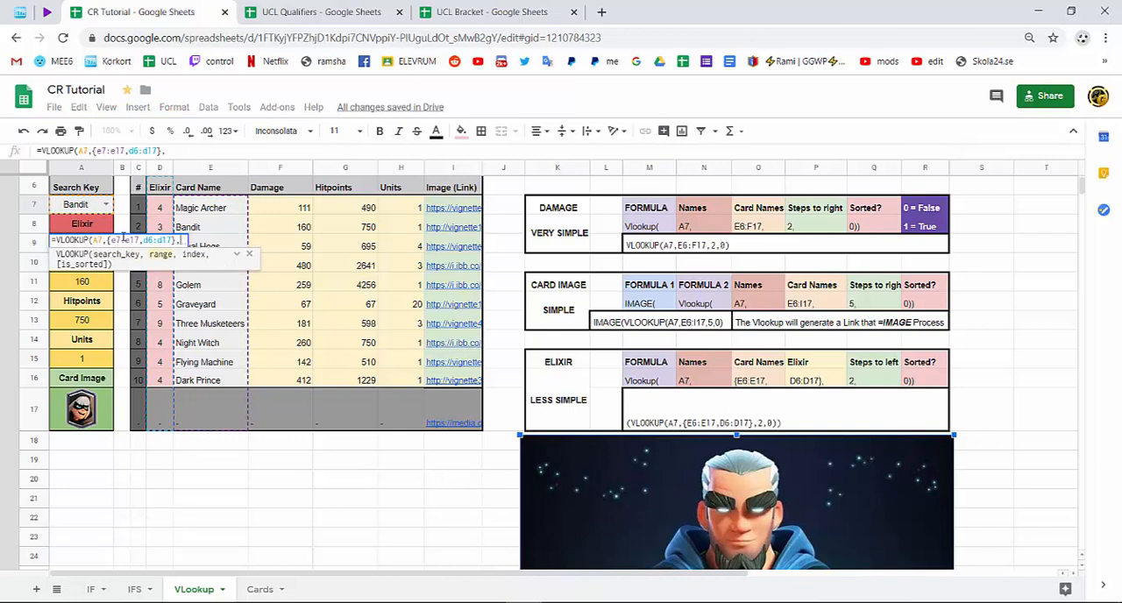
# Review the array range, and complete the A9 formula with column index 2 and sorted value 0.
pyautogui.moveTo(106, 239); pyautogui.dragTo(168, 240)
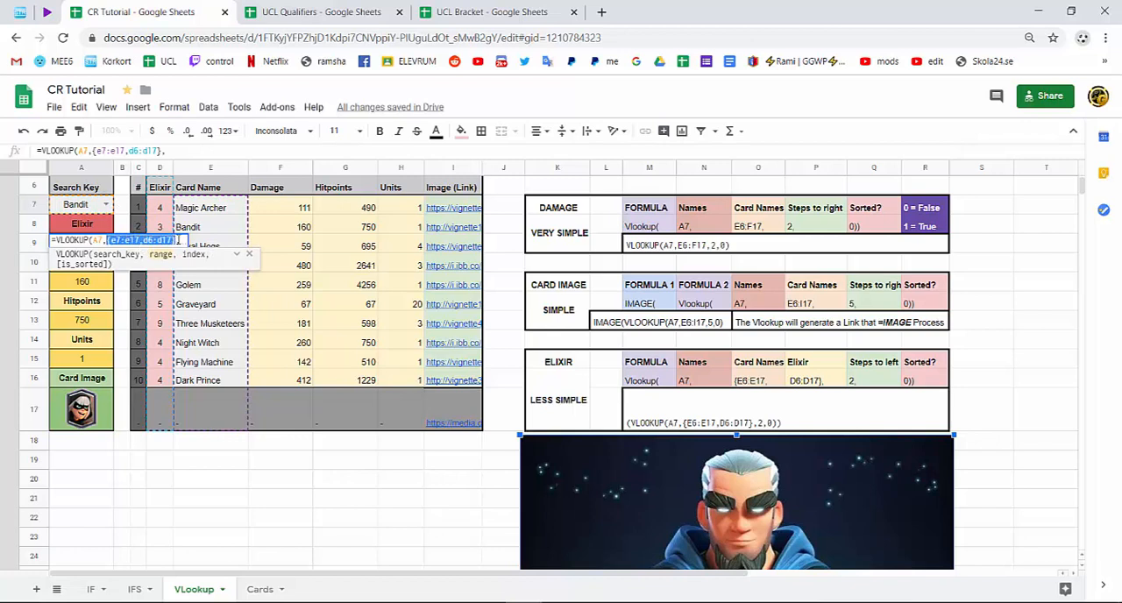
pyautogui.click(178, 240)
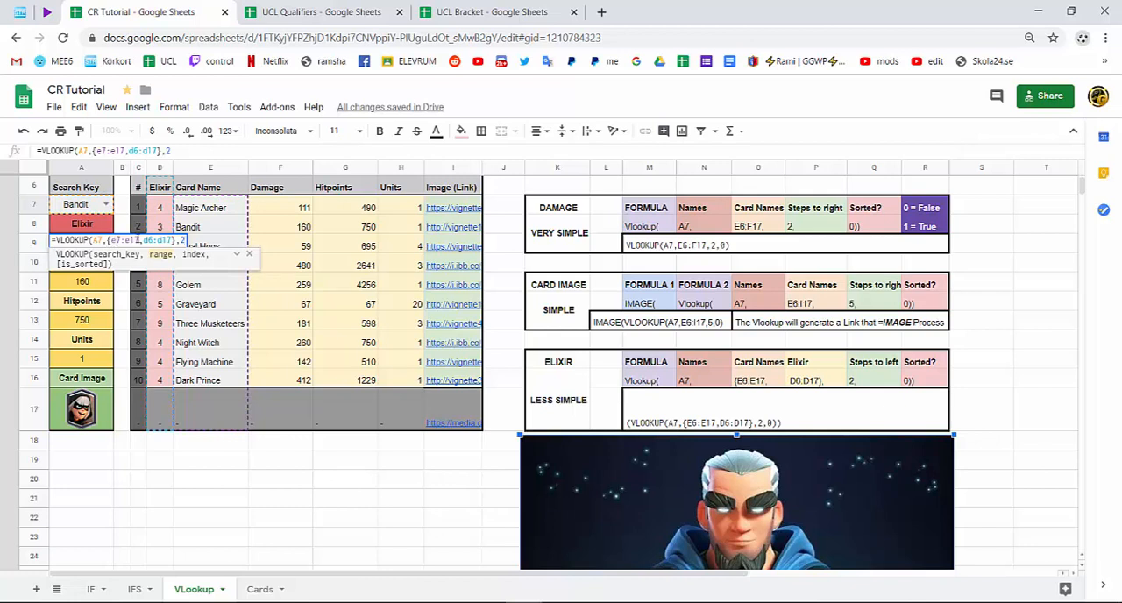
pyautogui.write(',0')
pyautogui.press('Return')
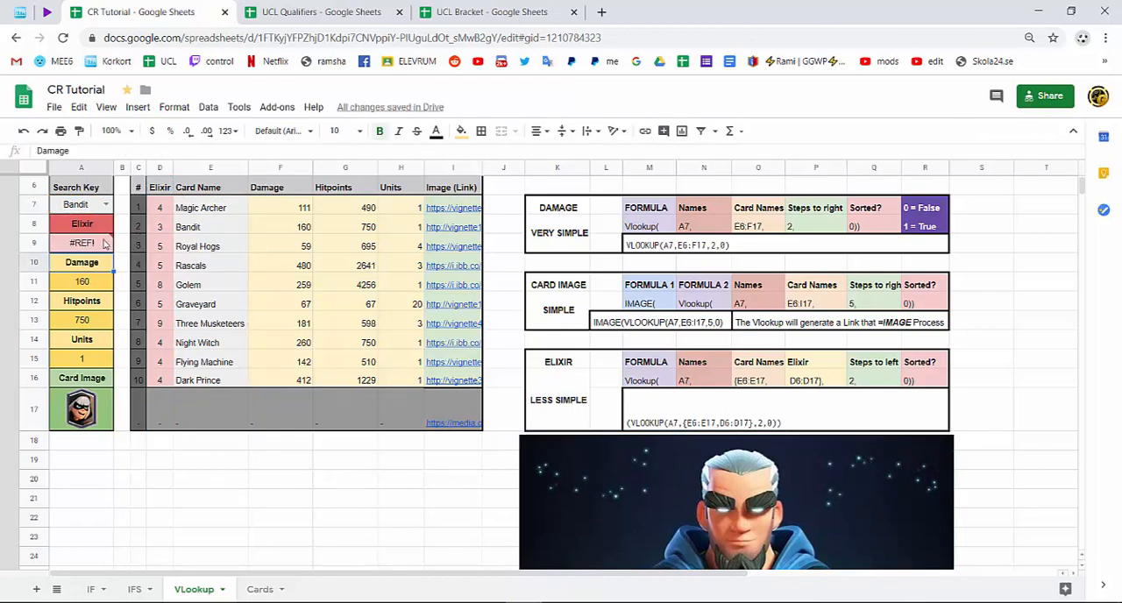
# Correct the elixir range in the A9 formula to D7:D17 so that it aligns with E7:E17.
pyautogui.doubleClick(107, 244)
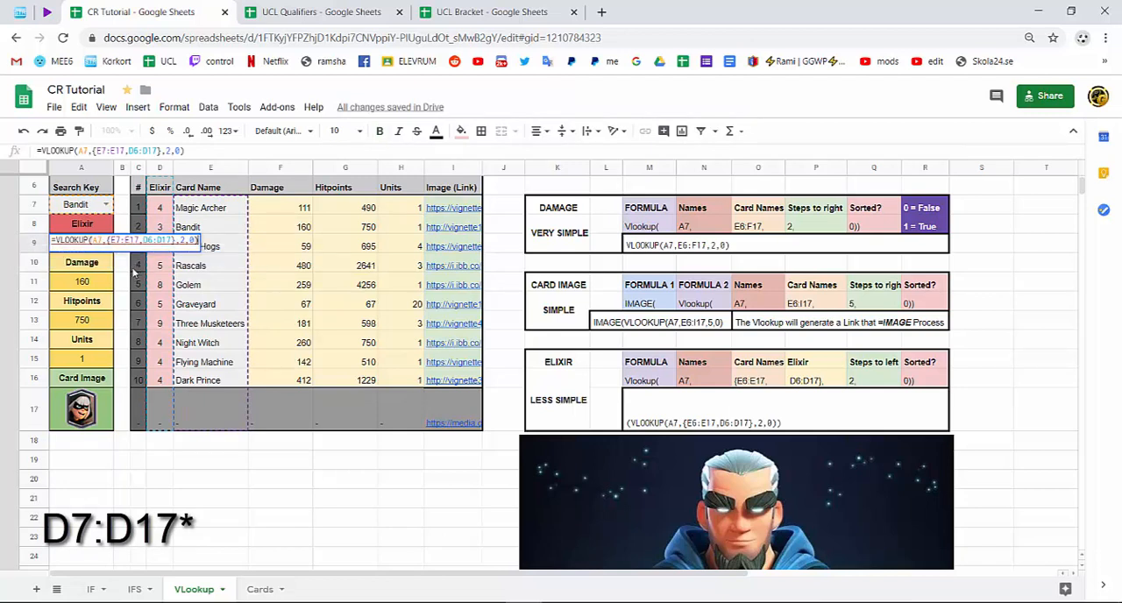
pyautogui.click(110, 240)
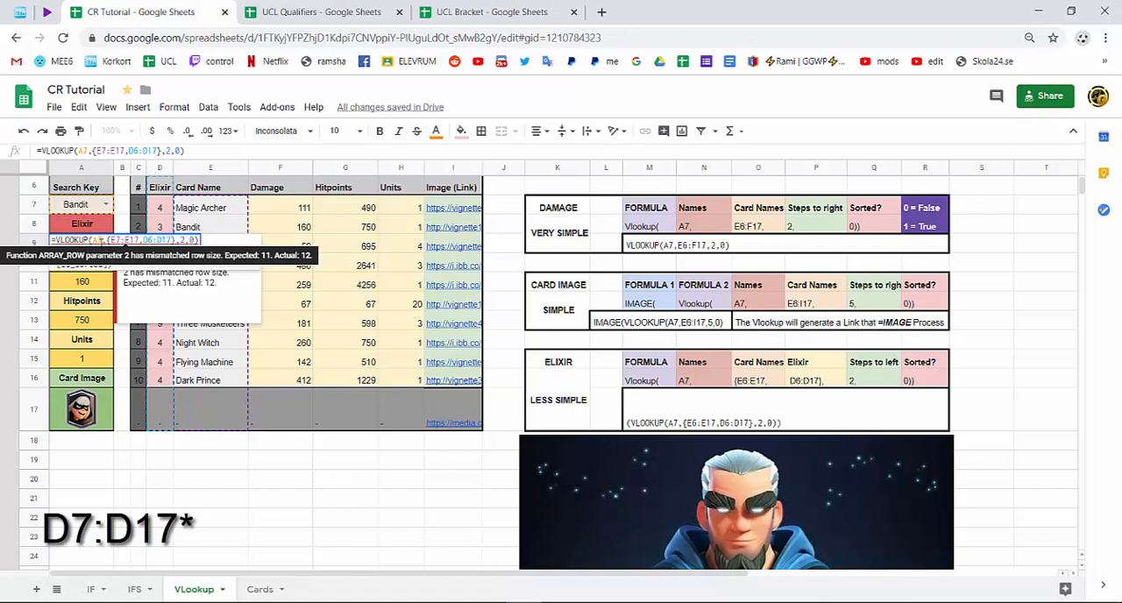
pyautogui.press('Return')
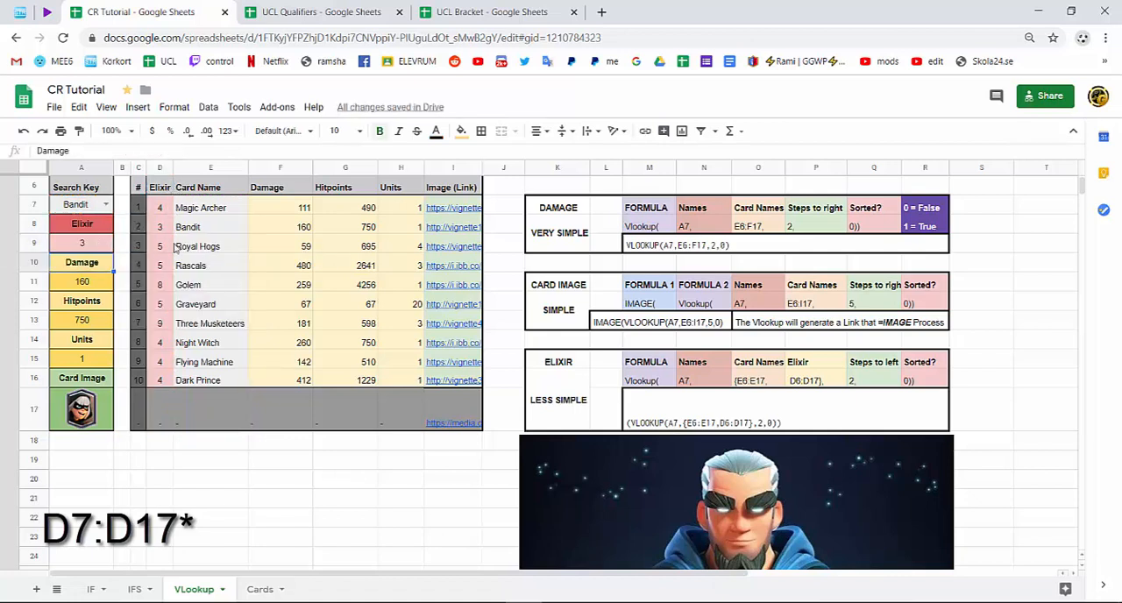
# Review the corrected A9 formula, checking that the D7:D17 range starts on the same row as E7:E17.
pyautogui.click(84, 249)
pyautogui.doubleClick(85, 249)
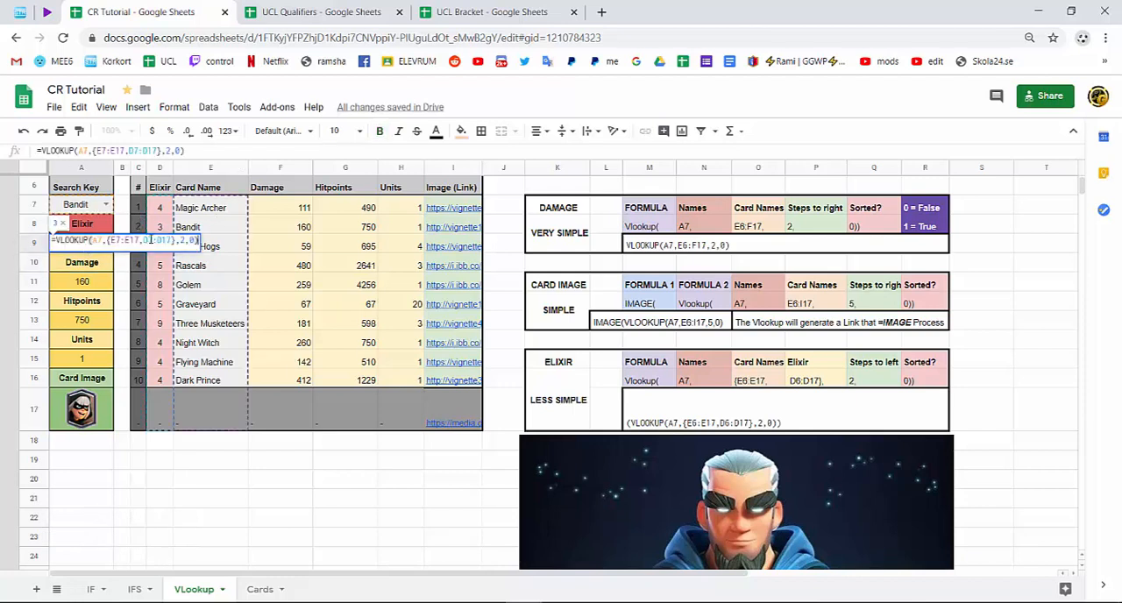
pyautogui.moveTo(151, 239); pyautogui.dragTo(193, 242)
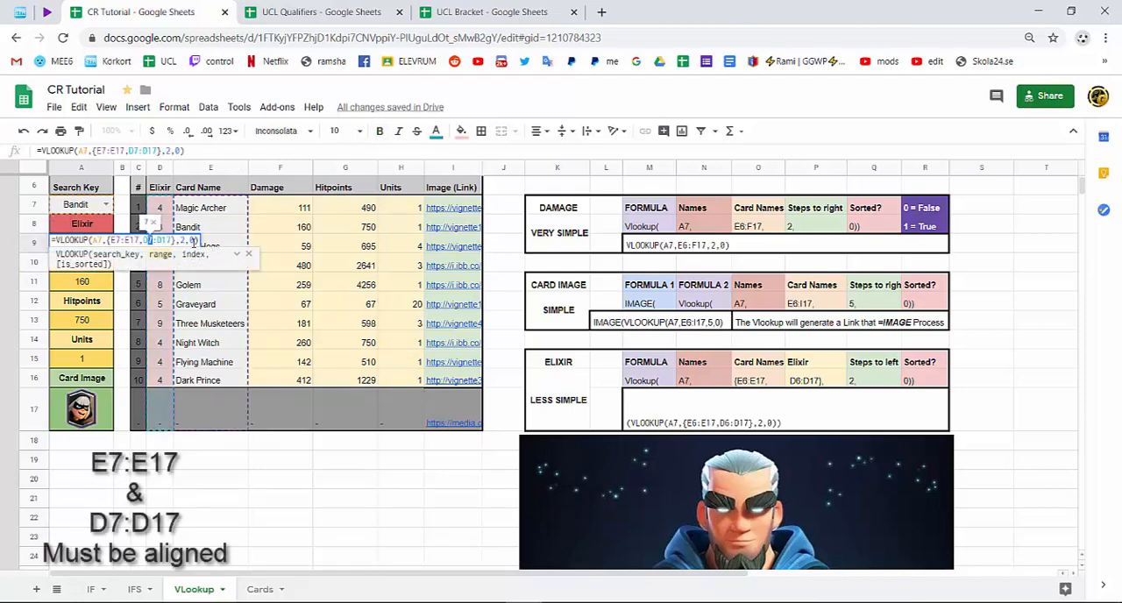
pyautogui.click(196, 240)
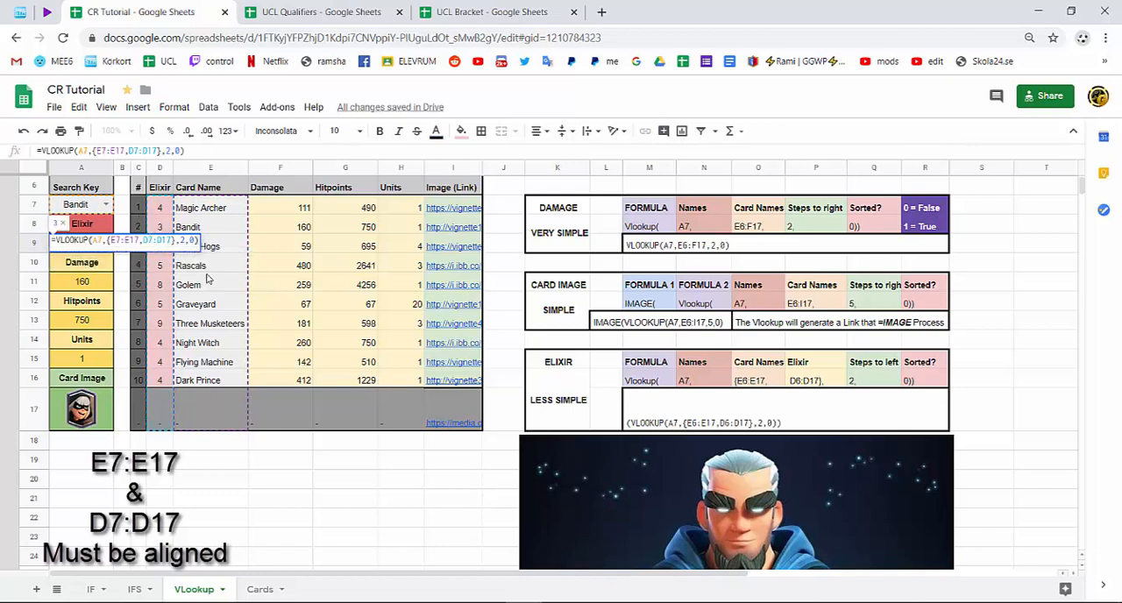
pyautogui.press('Return')
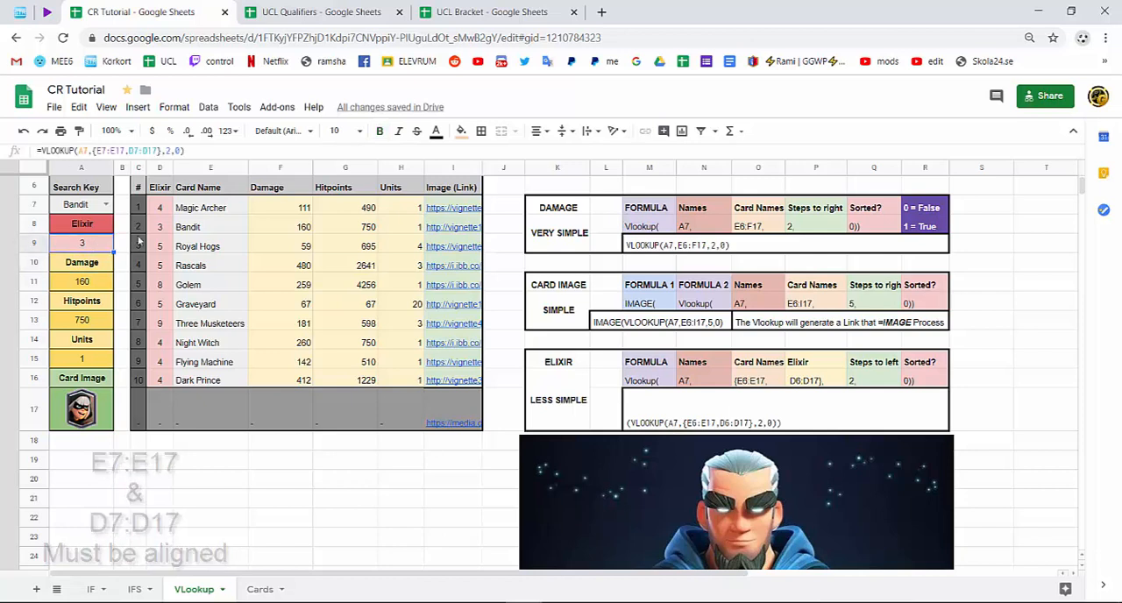
# Test the elixir lookup by choosing Graveyard and Three Musketeers as the search key and comparing A9 with the card table.
pyautogui.click(198, 232)
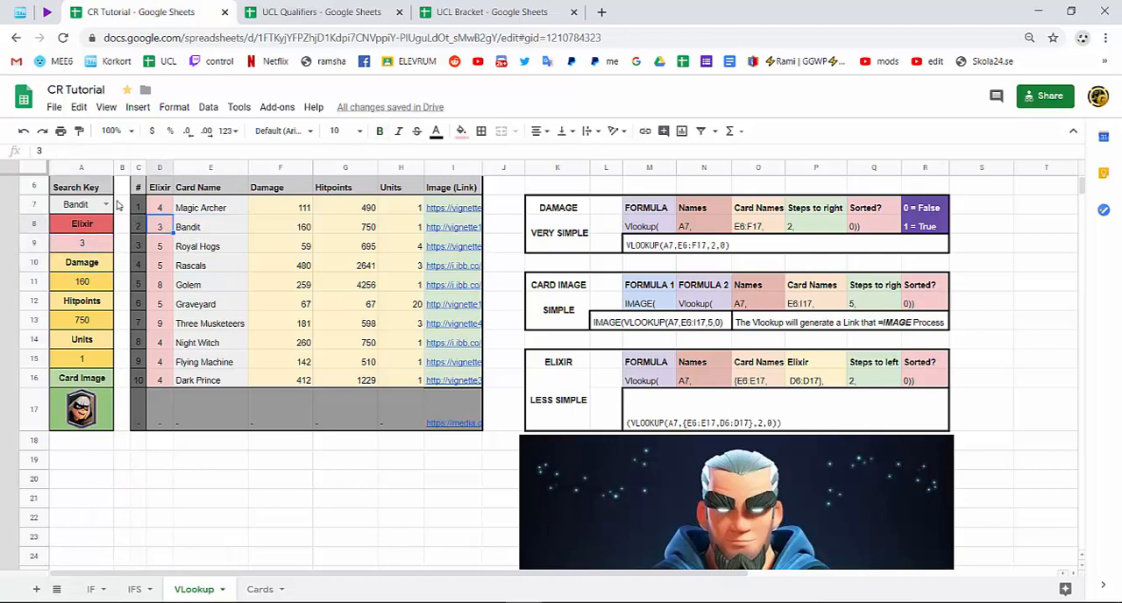
pyautogui.doubleClick(107, 203)
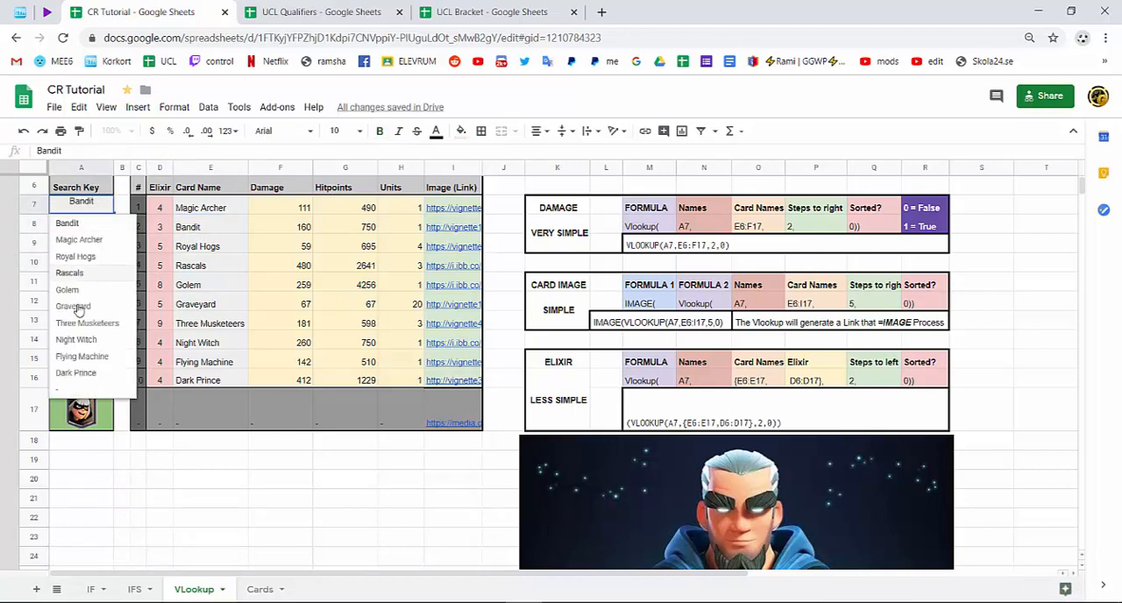
pyautogui.click(75, 307)
pyautogui.click(85, 245)
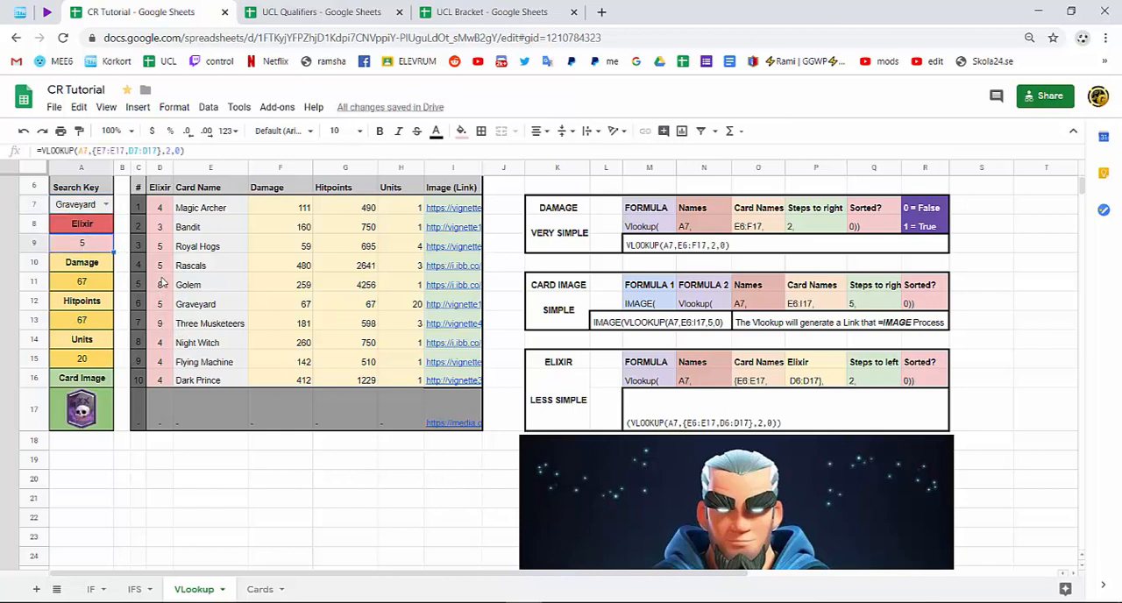
pyautogui.doubleClick(105, 203)
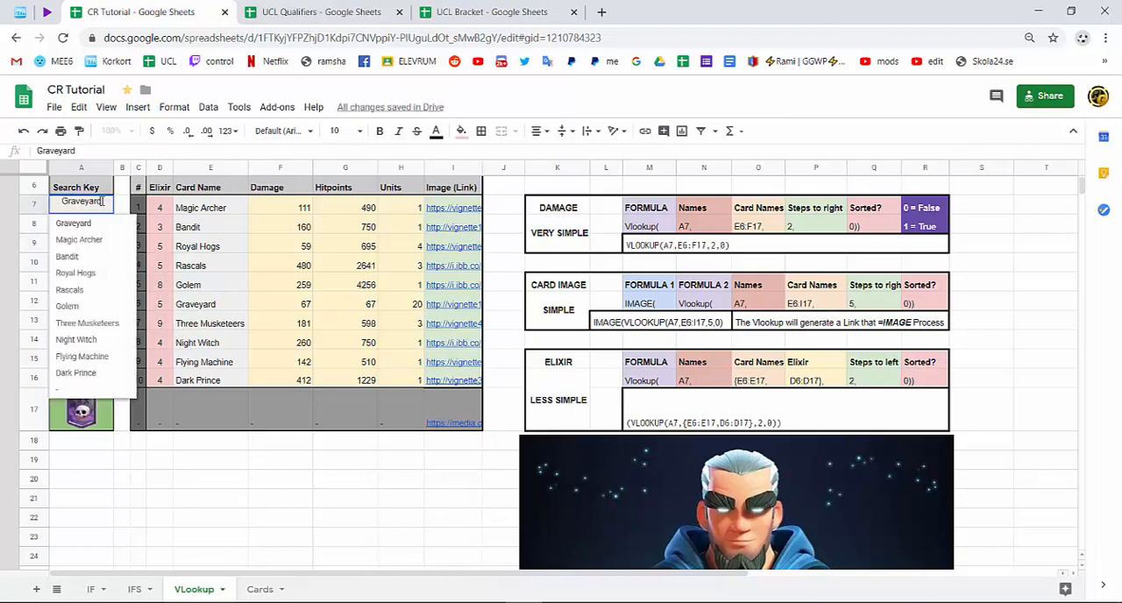
pyautogui.click(103, 322)
pyautogui.click(77, 250)
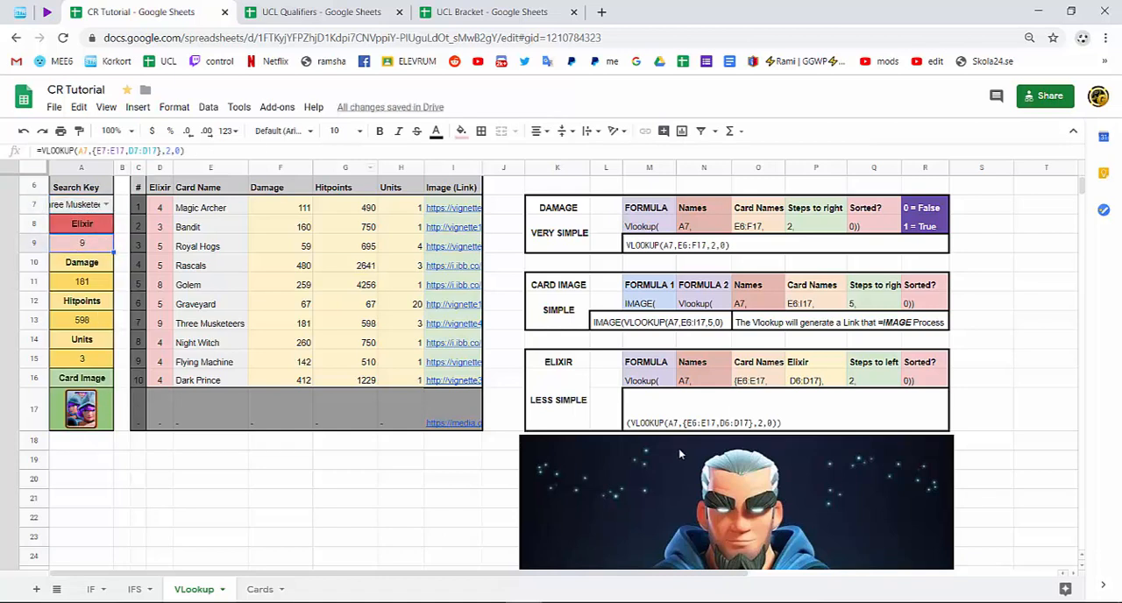
# Correct the full example formula in the ELIXIR box to (VLOOKUP(A7,{E7:E17,D7:D17},2,0)).
pyautogui.doubleClick(730, 424)
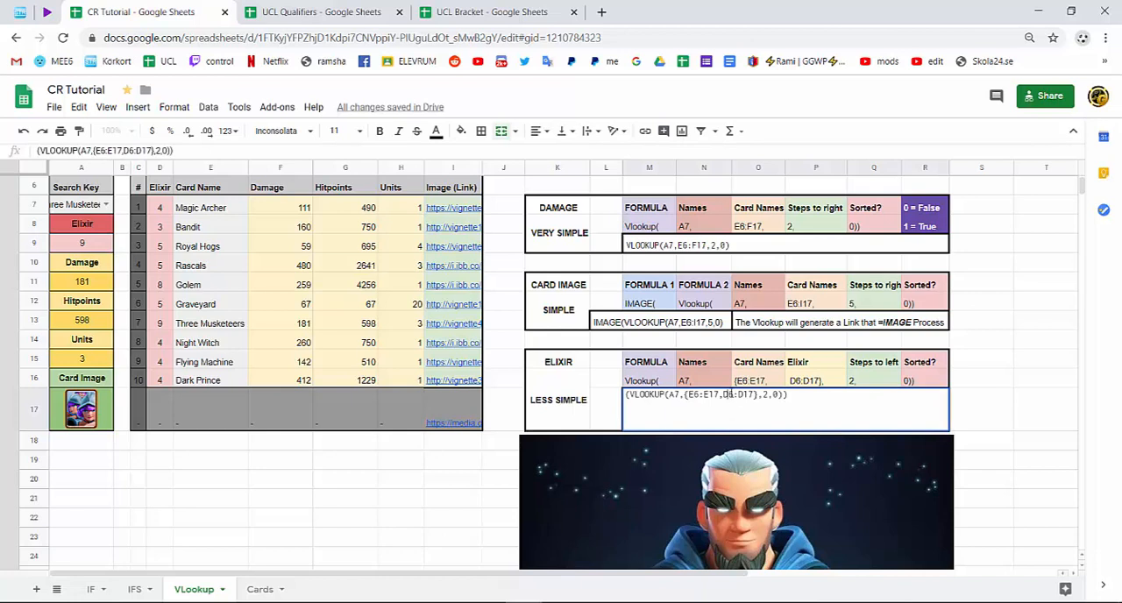
pyautogui.write('7,D7')
pyautogui.press('Return')
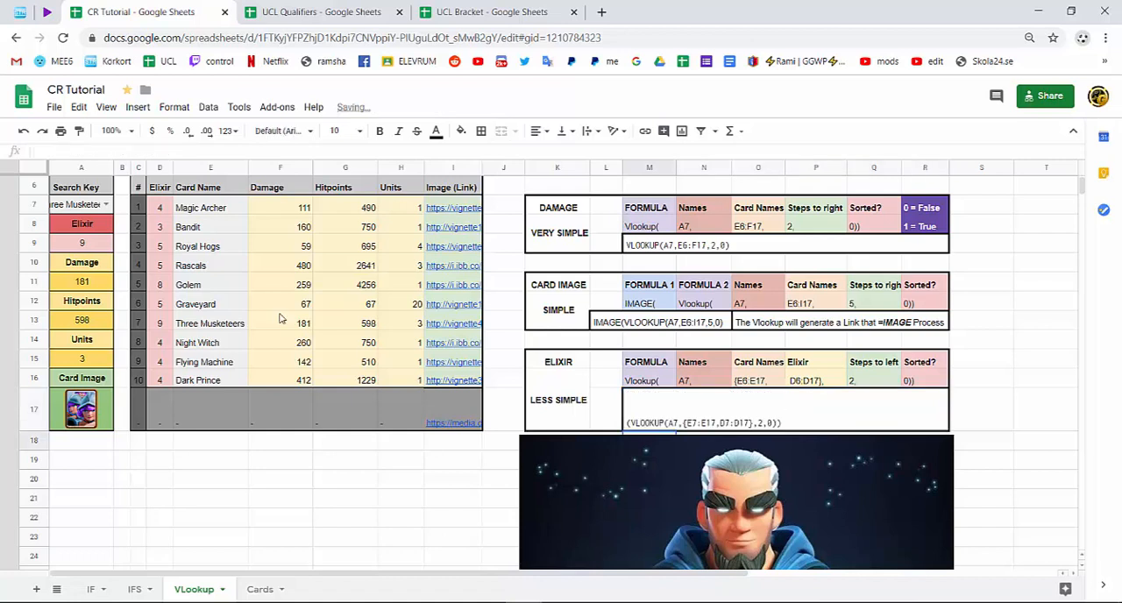
# Examine the two array ranges E7:E17 and D7:D17 within the A9 formula.
pyautogui.click(91, 240)
pyautogui.doubleClick(91, 240)
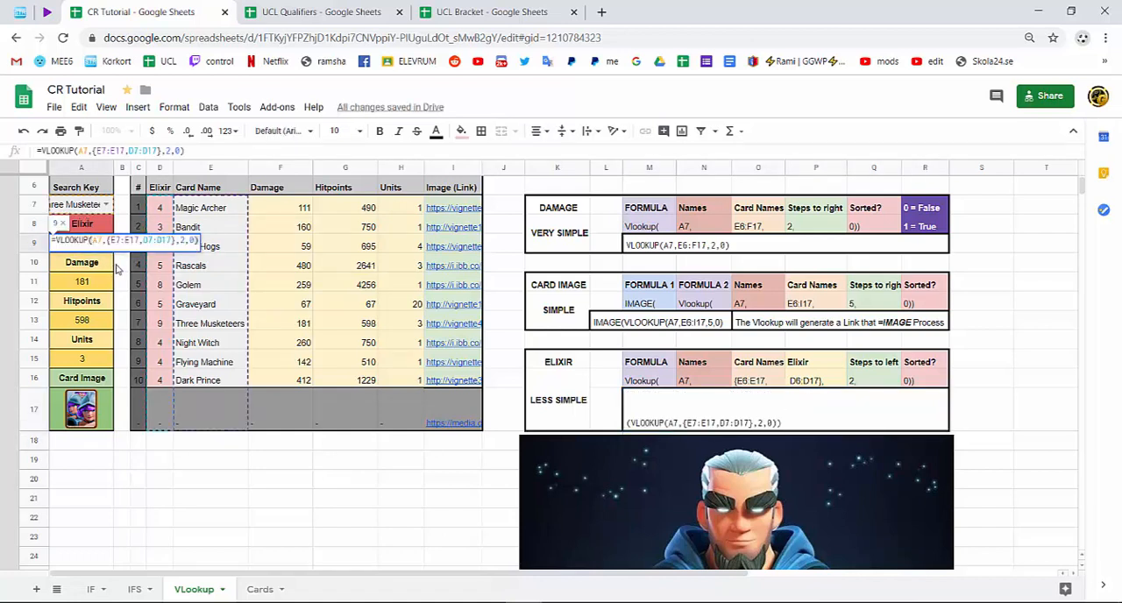
pyautogui.moveTo(138, 240); pyautogui.dragTo(114, 240)
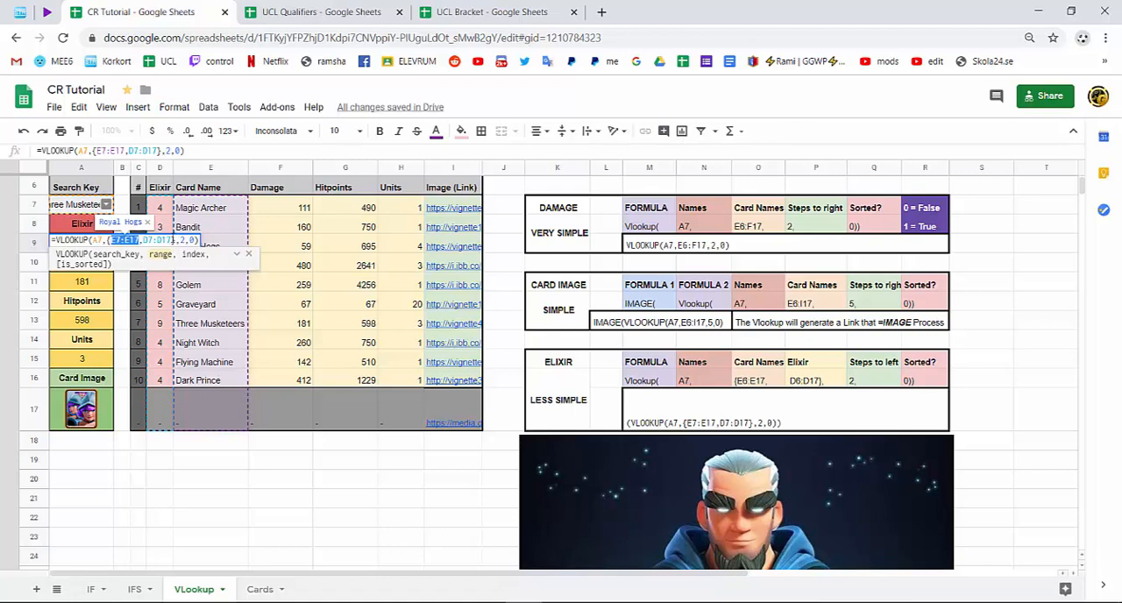
pyautogui.moveTo(174, 239); pyautogui.dragTo(143, 239)
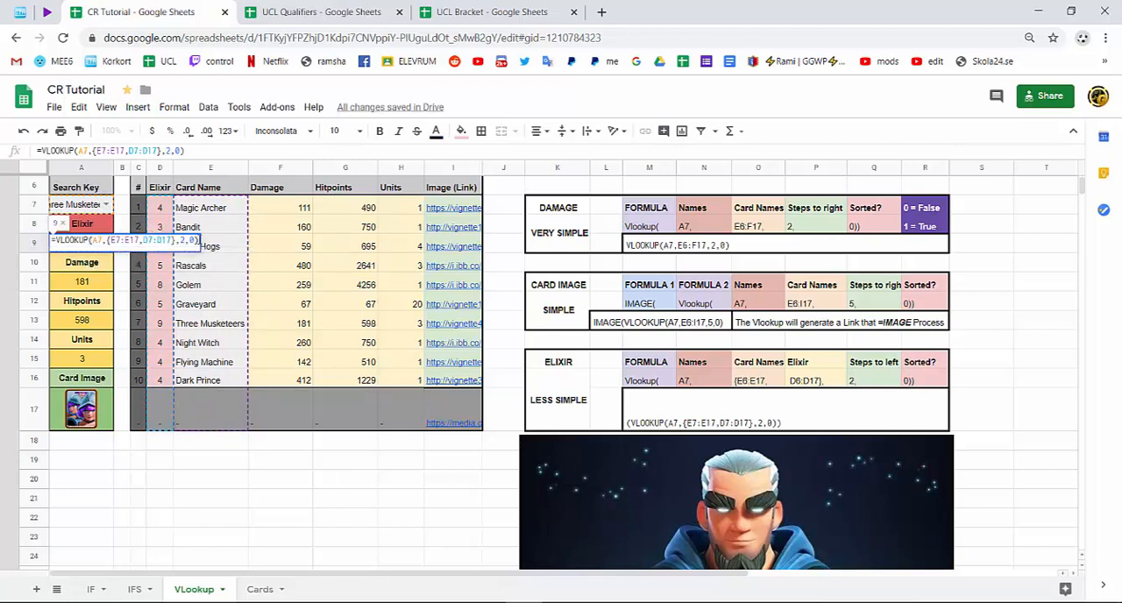
pyautogui.press('Return')
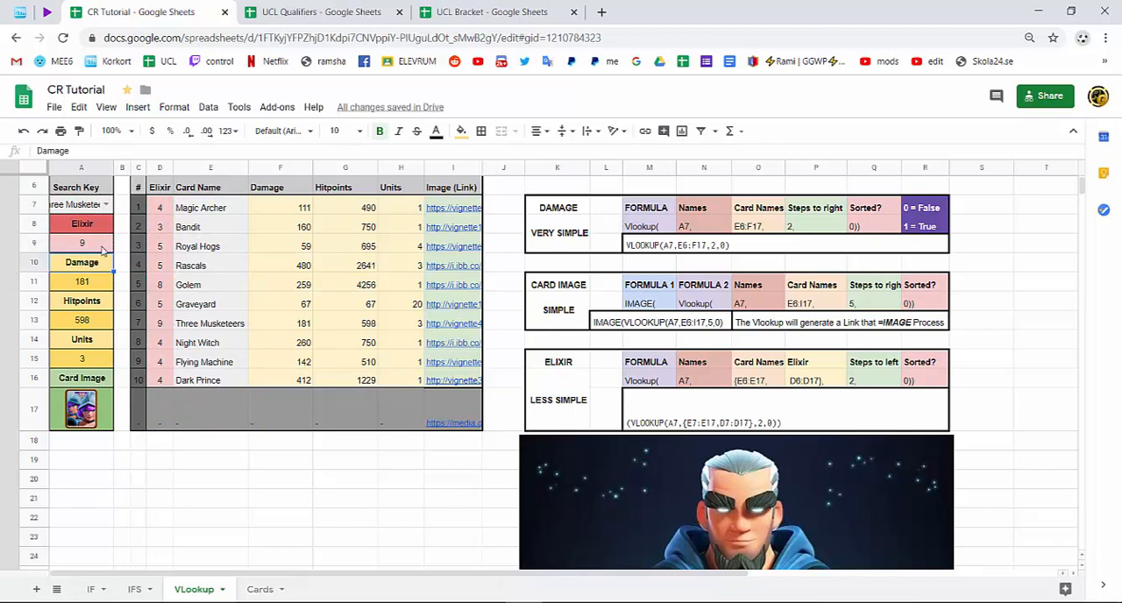
# Leave the A9 formula as it is, and set the search key in A7 to Graveyard and finally to Flying Machine.
pyautogui.doubleClick(102, 245)
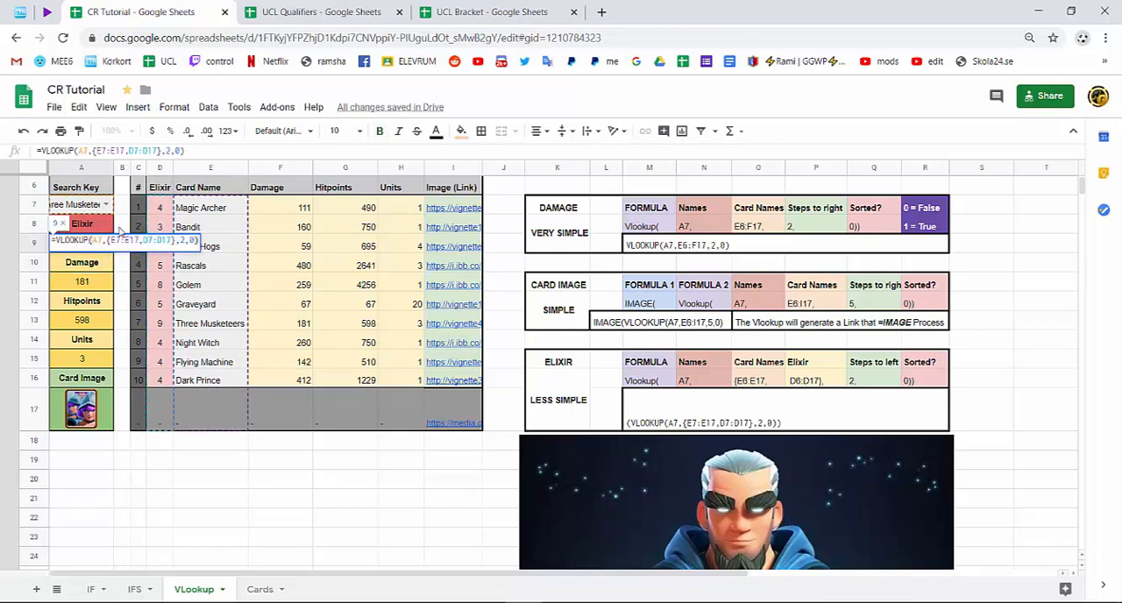
pyautogui.click(106, 204)
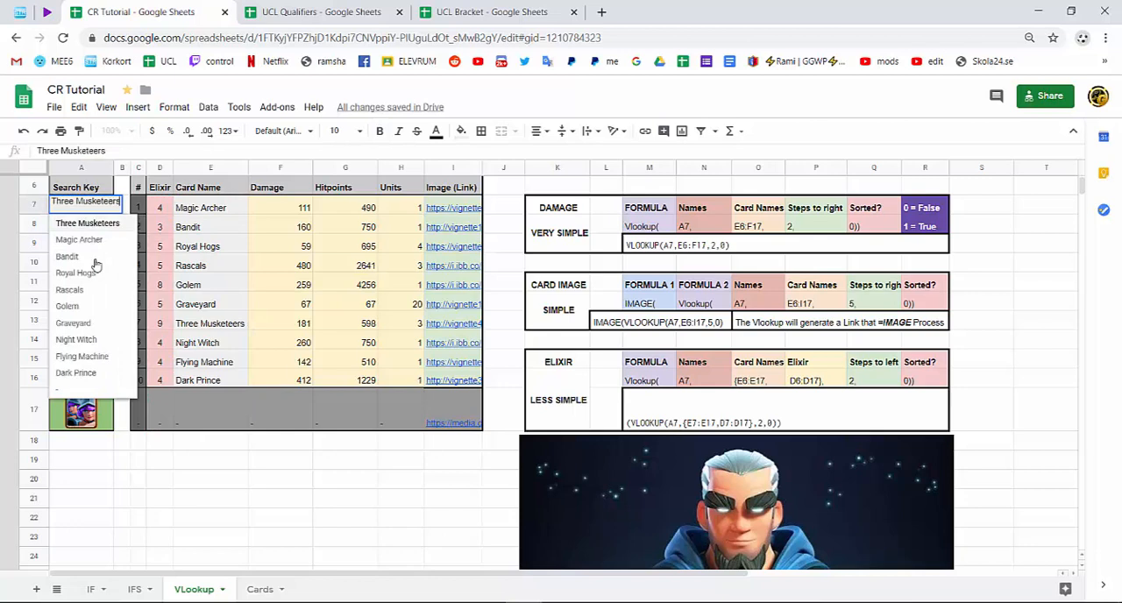
pyautogui.click(88, 322)
pyautogui.click(105, 204)
pyautogui.click(83, 356)
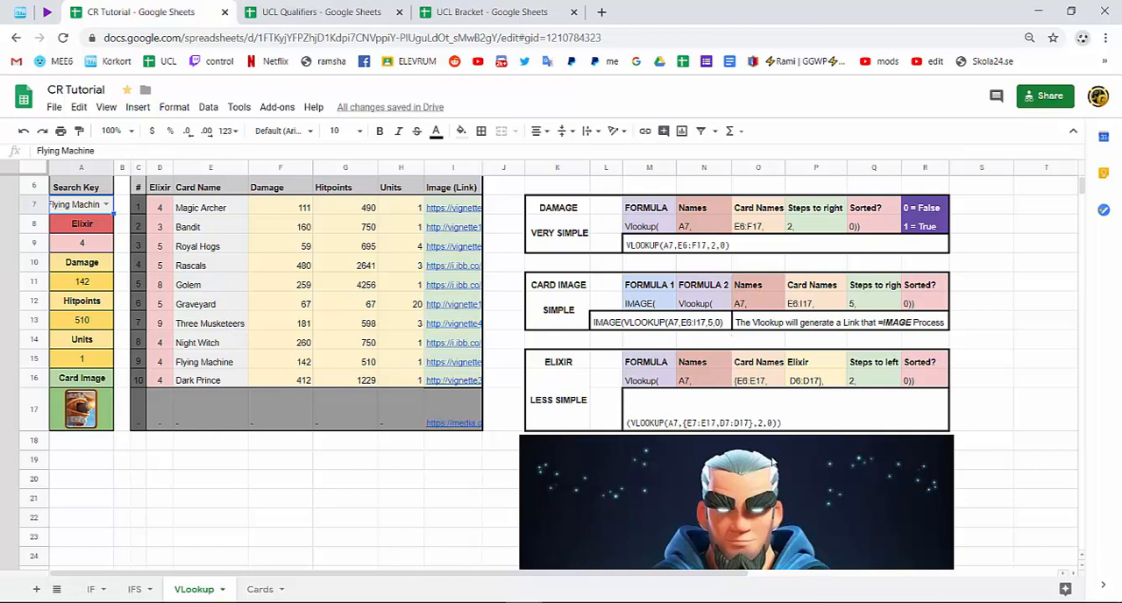
# Change the ELIXIR breakdown ranges to {E7:E17, for the card names and D7:D17}, for the elixir, and widen column A slightly.
pyautogui.scroll(1, 762, 421)
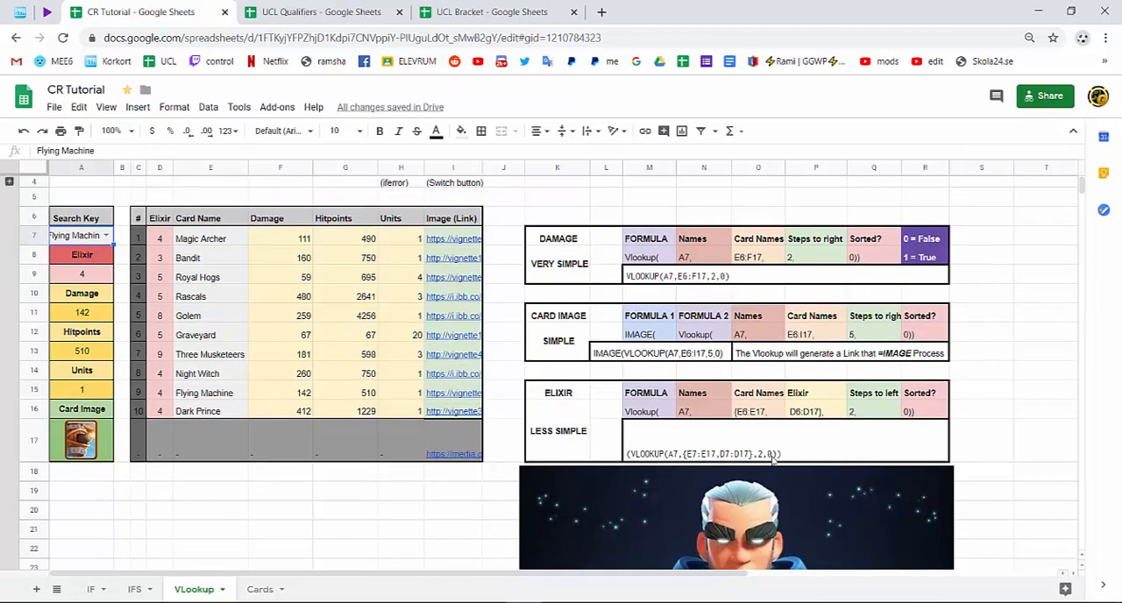
pyautogui.doubleClick(750, 411)
pyautogui.moveTo(743, 408); pyautogui.dragTo(747, 408)
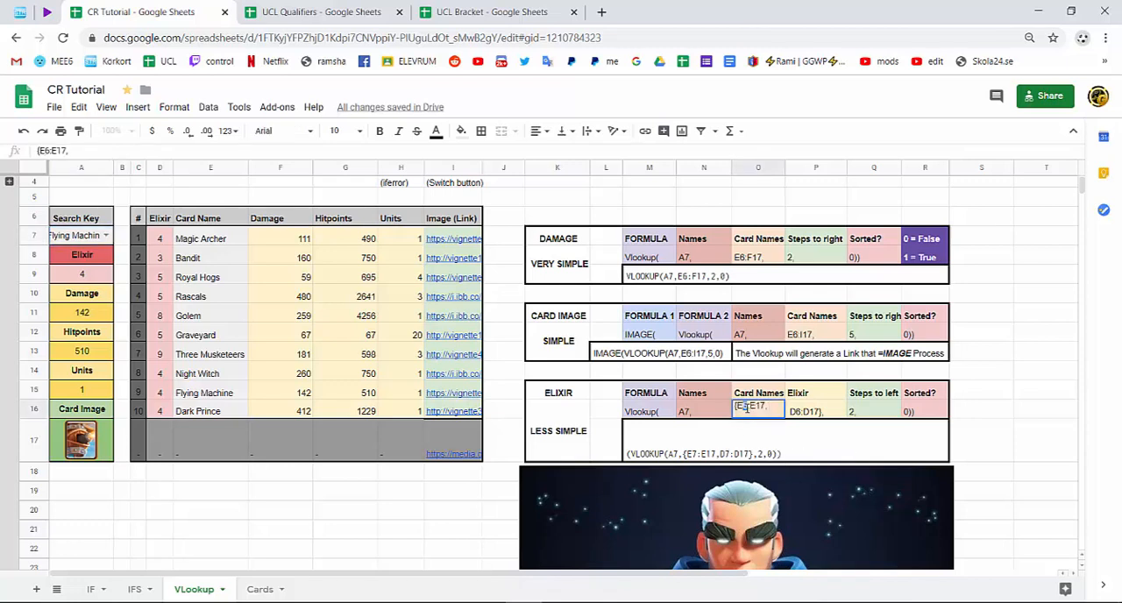
pyautogui.write('7')
pyautogui.doubleClick(800, 406)
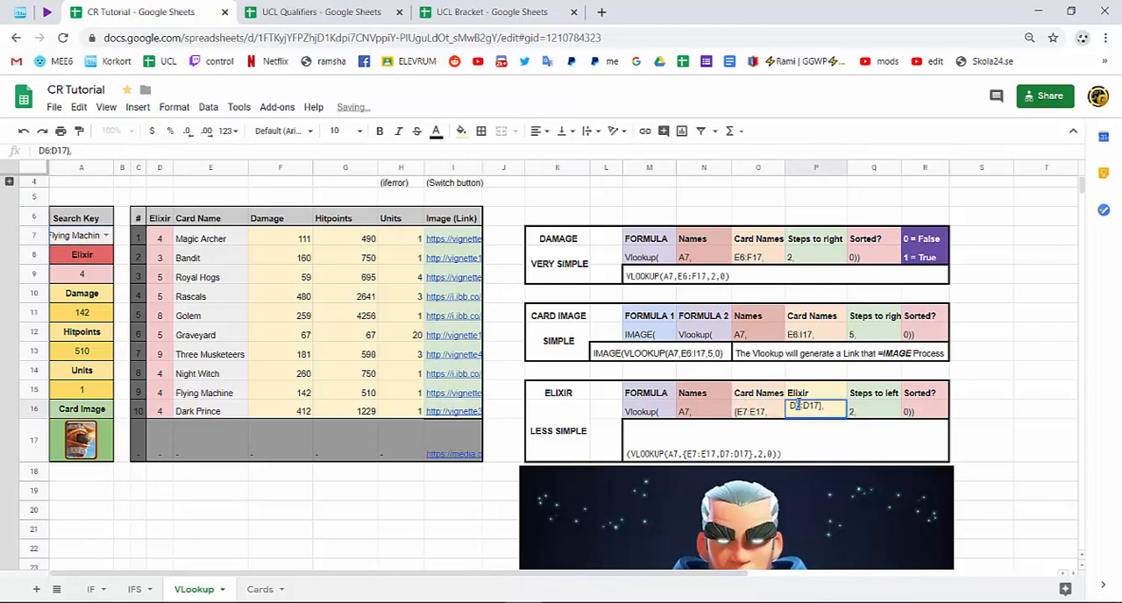
pyautogui.write('7')
pyautogui.click(836, 431)
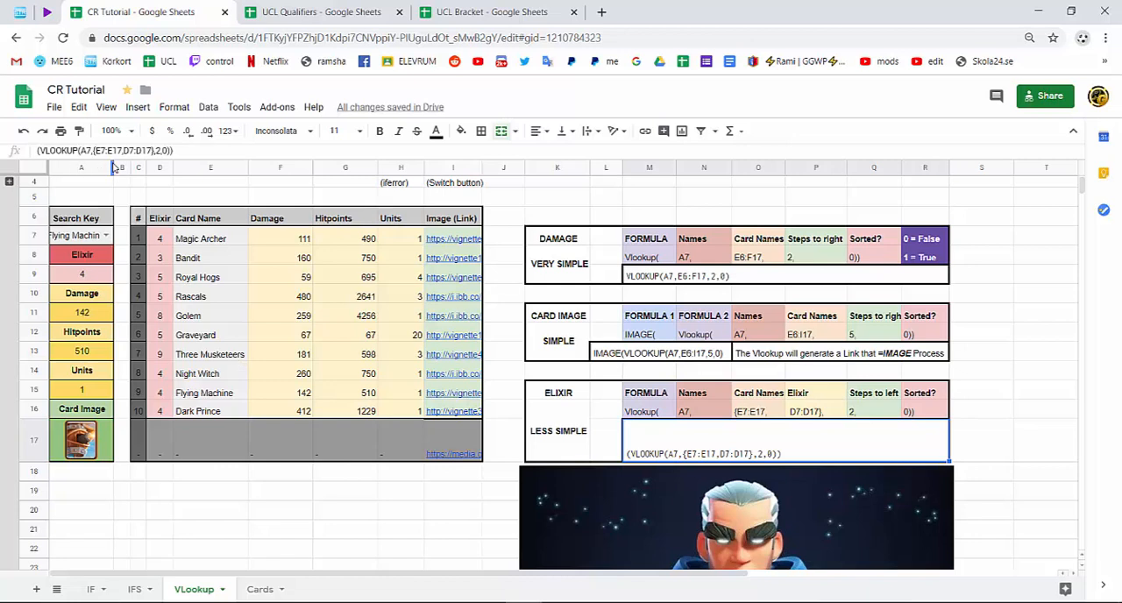
pyautogui.moveTo(114, 168); pyautogui.dragTo(119, 167)
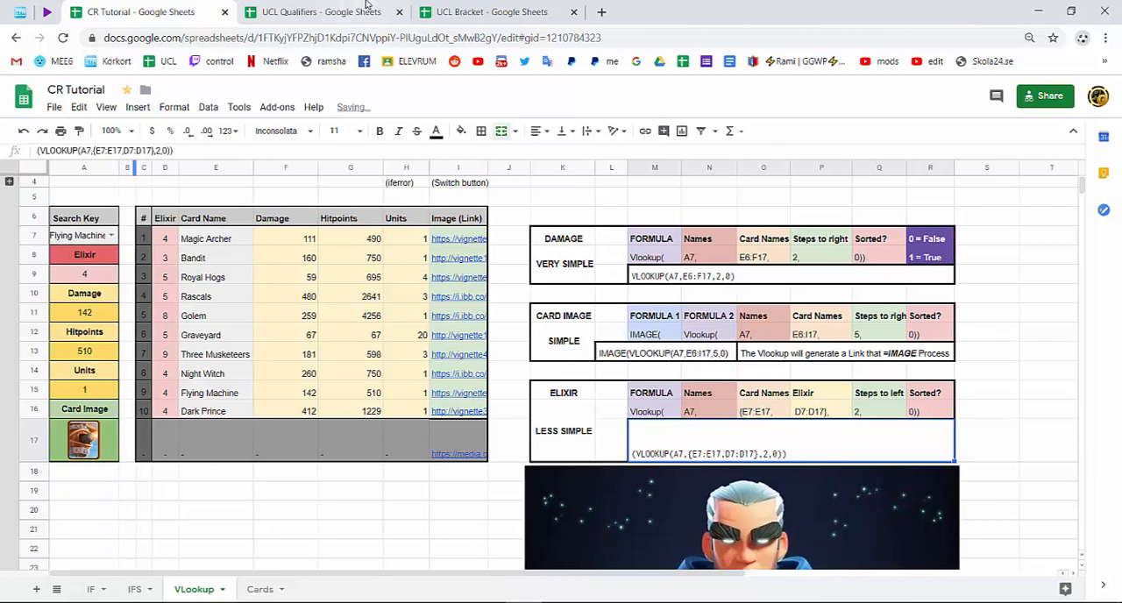
# Switch to the UCL Qualifiers spreadsheet and look over the Code column and the code choices in the Search By code cell.
pyautogui.click(368, 7)
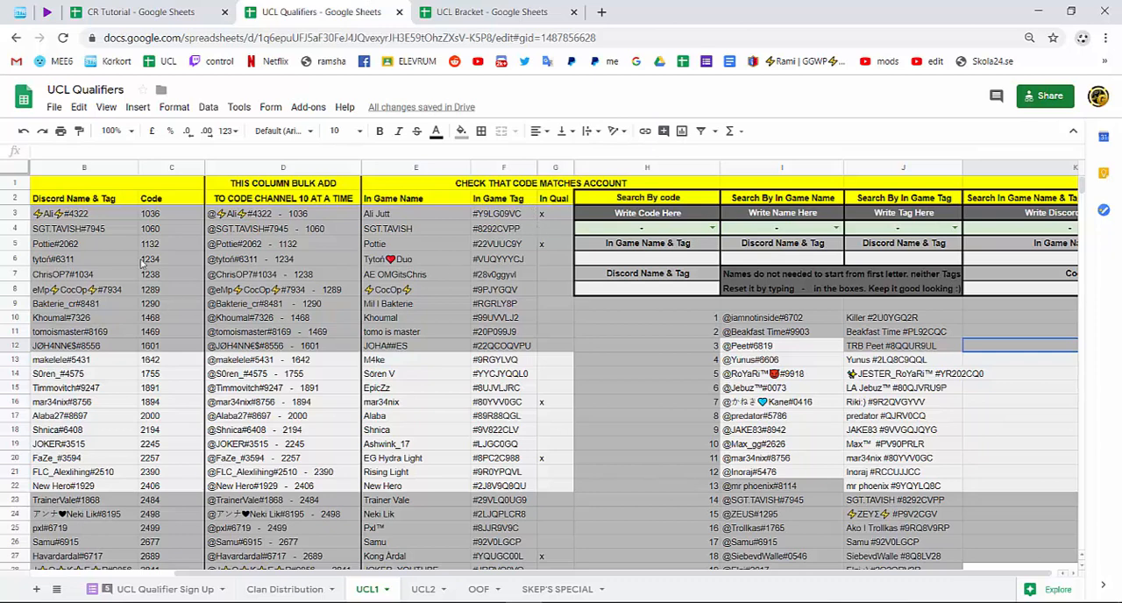
pyautogui.moveTo(160, 215); pyautogui.dragTo(180, 565)
pyautogui.click(712, 227)
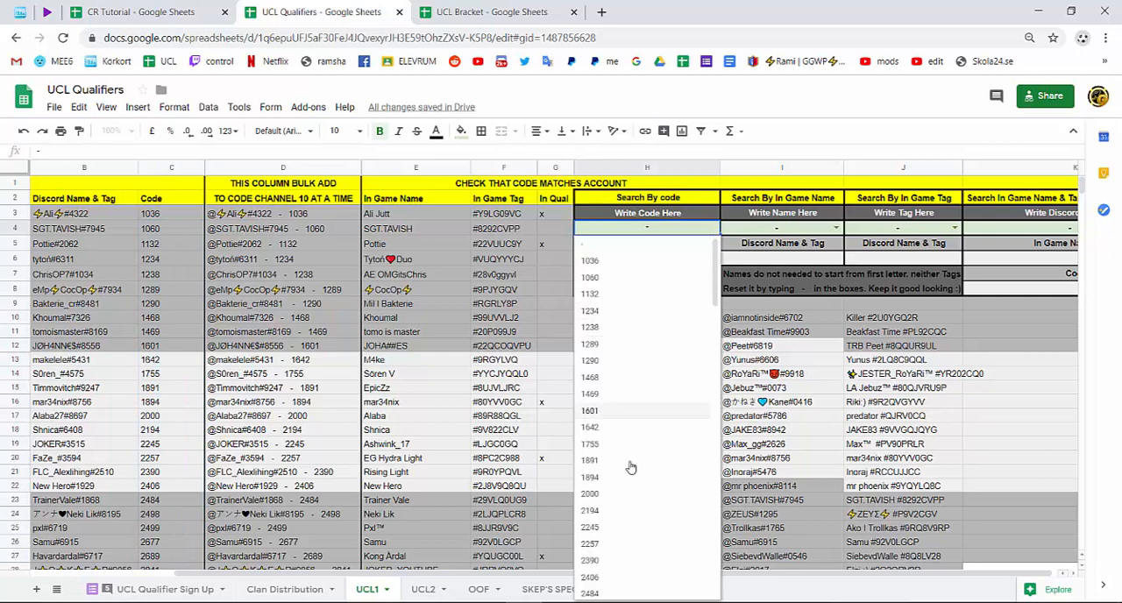
pyautogui.click(176, 301)
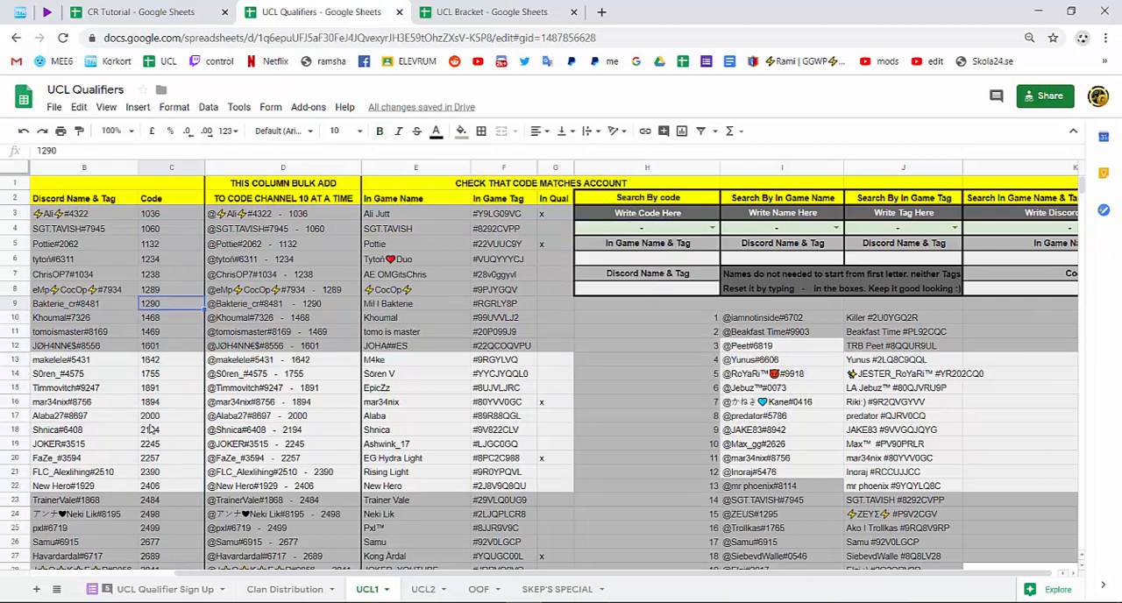
# Enter a player's code in the Search By code cell H4 and select that player's matching row from the code to the game tag.
pyautogui.click(677, 230)
pyautogui.write('2000')
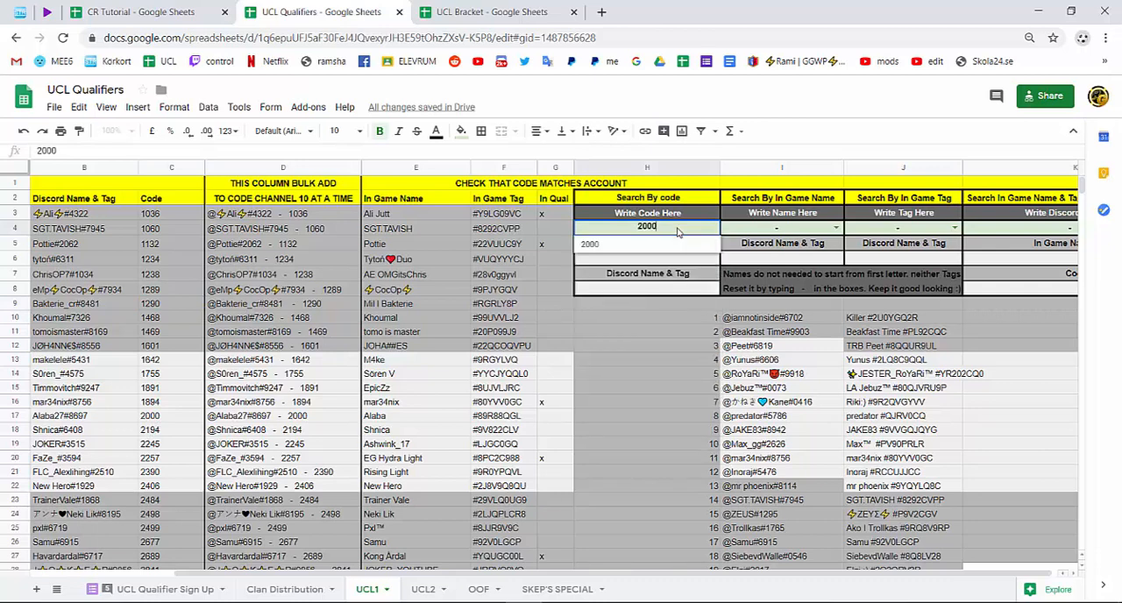
pyautogui.press('Return')
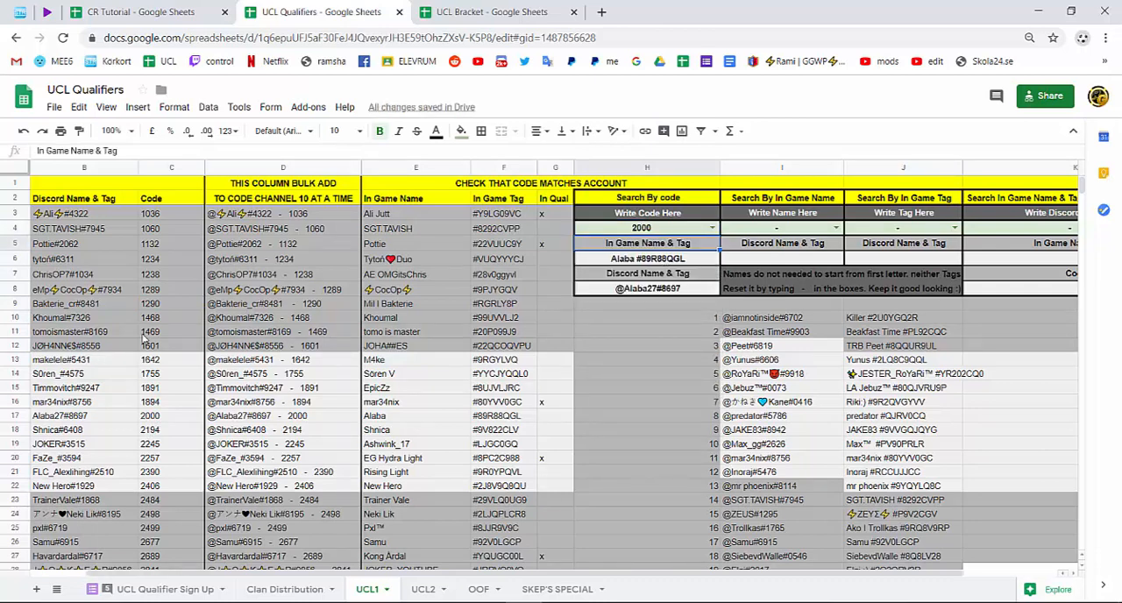
pyautogui.moveTo(161, 420); pyautogui.dragTo(526, 405)
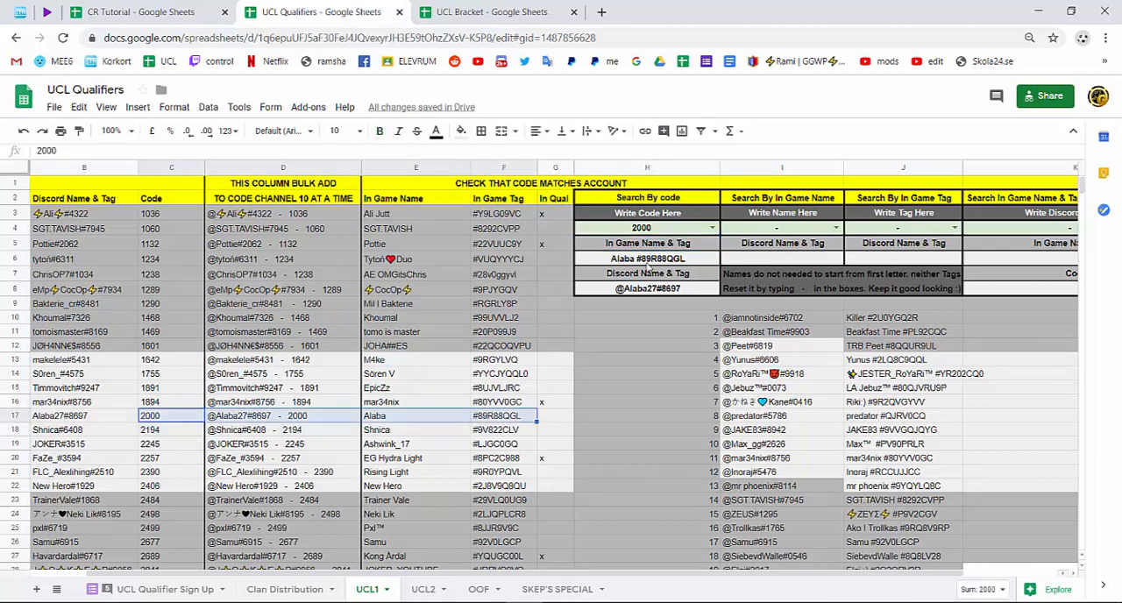
# Examine the Discord Name & Tag formula in H8, highlighting its {C3:C,A3:B} range and the CONCATENATE prefix, and leave it as it is.
pyautogui.click(648, 259)
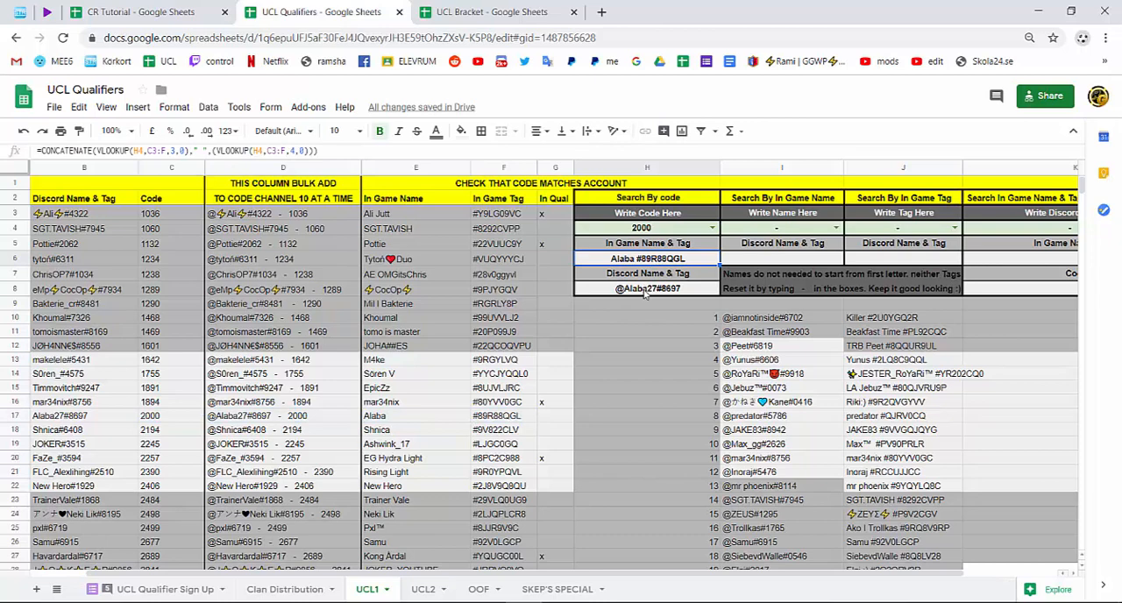
pyautogui.click(644, 291)
pyautogui.doubleClick(644, 291)
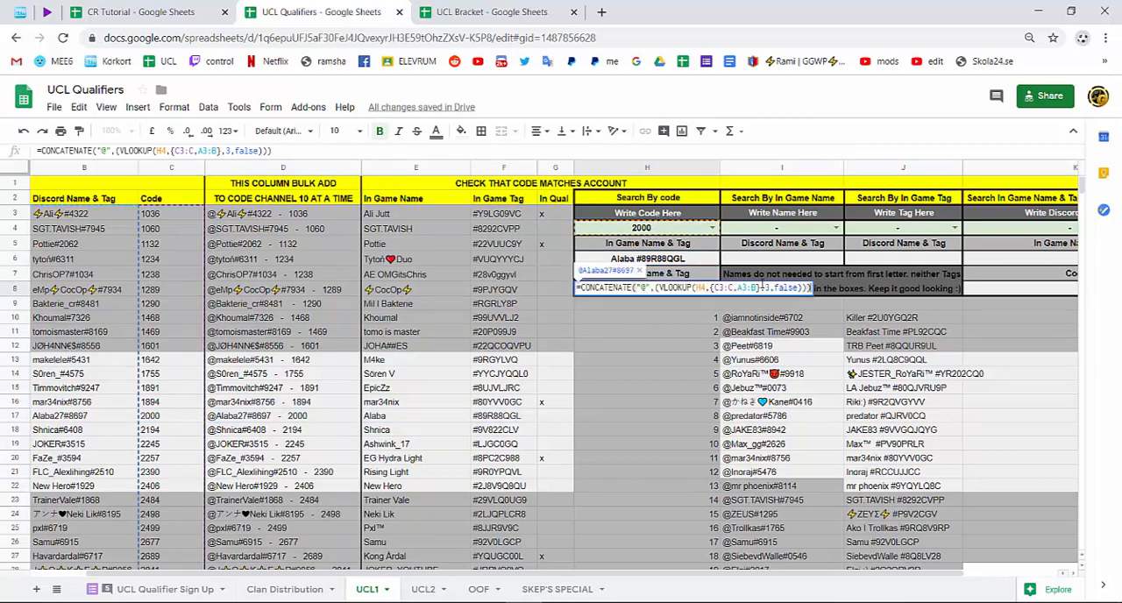
pyautogui.moveTo(762, 287); pyautogui.dragTo(715, 288)
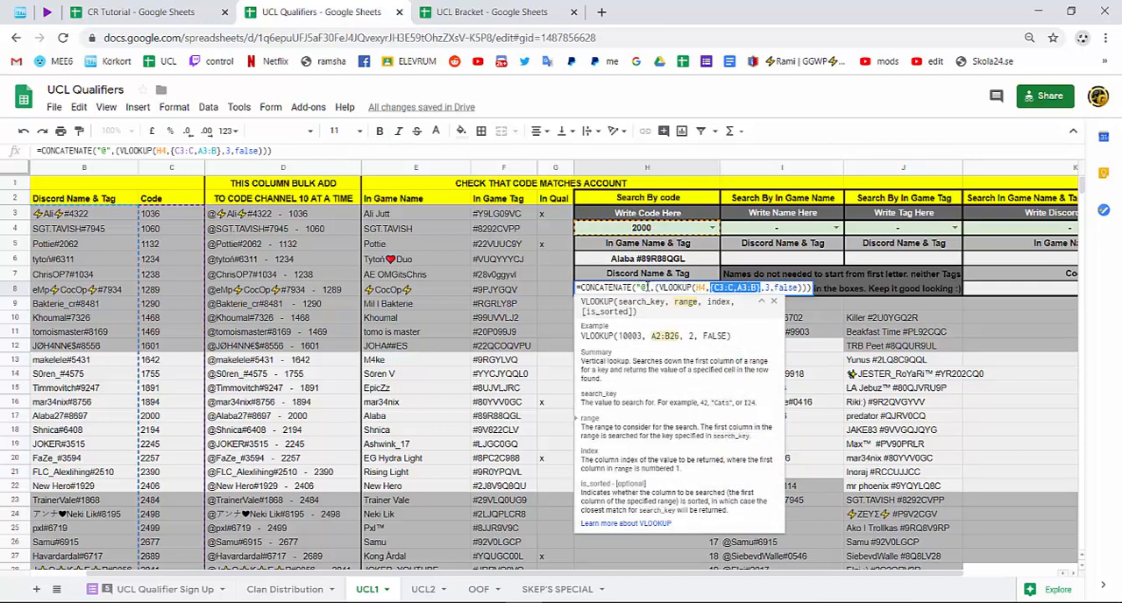
pyautogui.moveTo(648, 288); pyautogui.dragTo(580, 290)
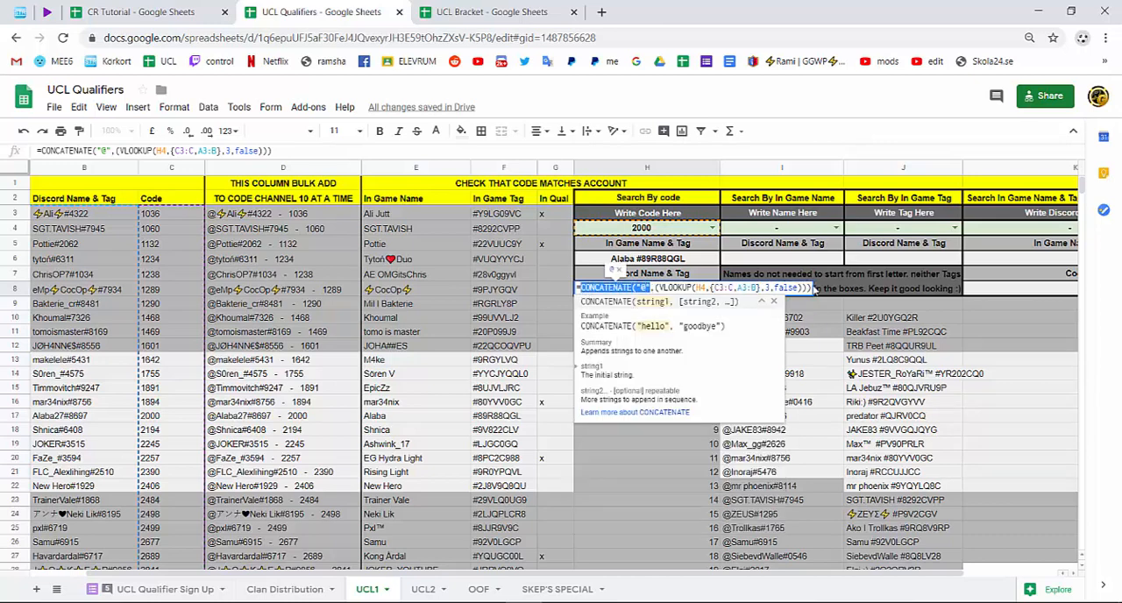
pyautogui.click(812, 287)
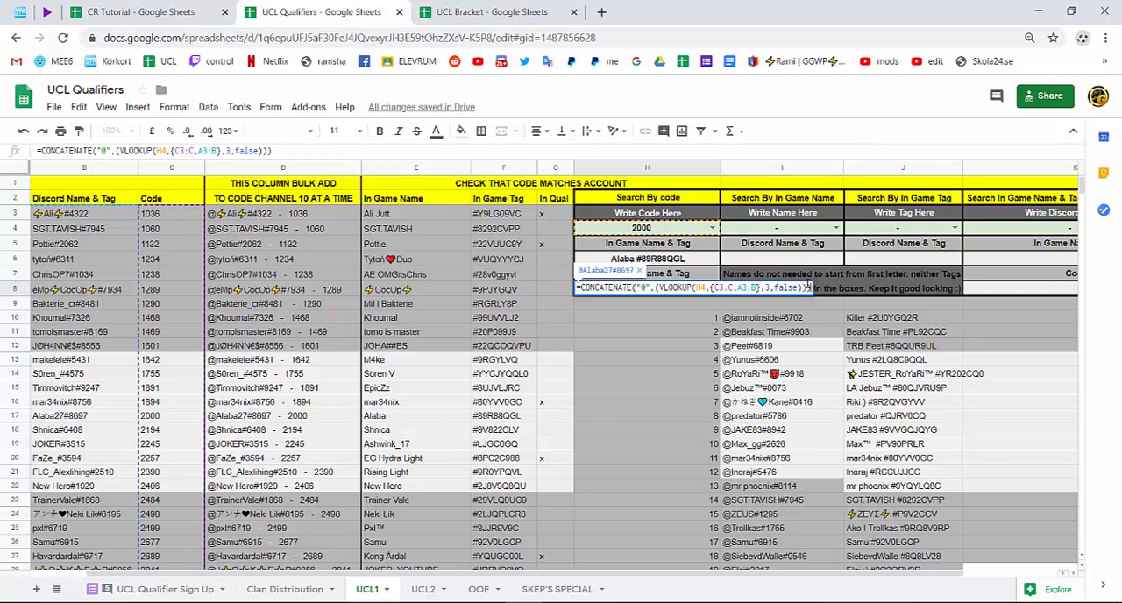
pyautogui.press('Return')
# Examine the In Game Name & Tag formula in H6 with its two VLOOKUPs over C3:F, leaving it as it is.
pyautogui.click(694, 259)
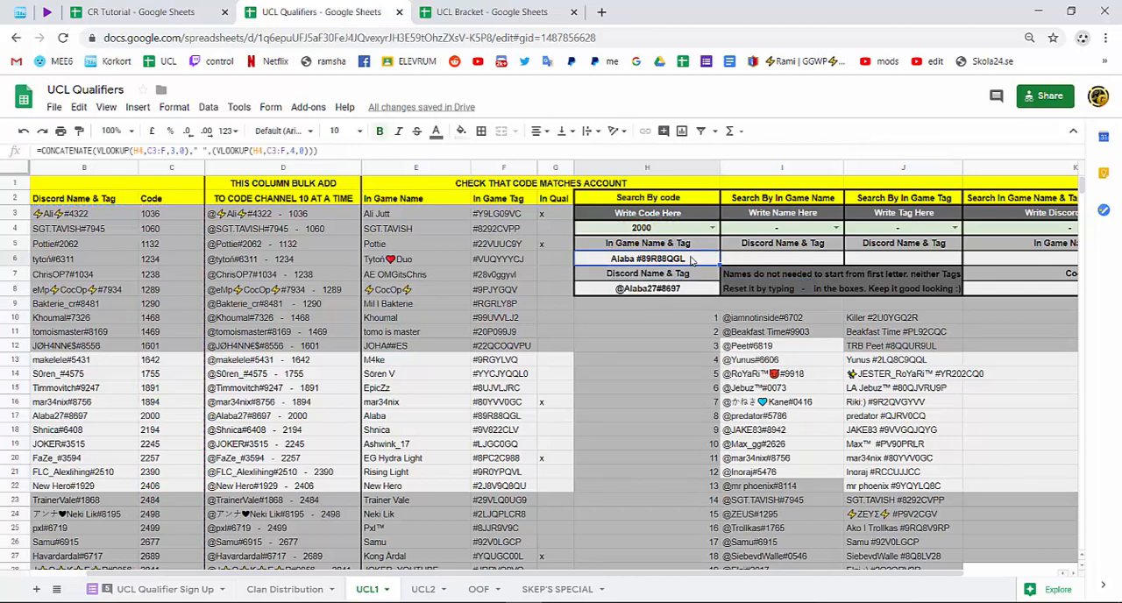
pyautogui.doubleClick(694, 259)
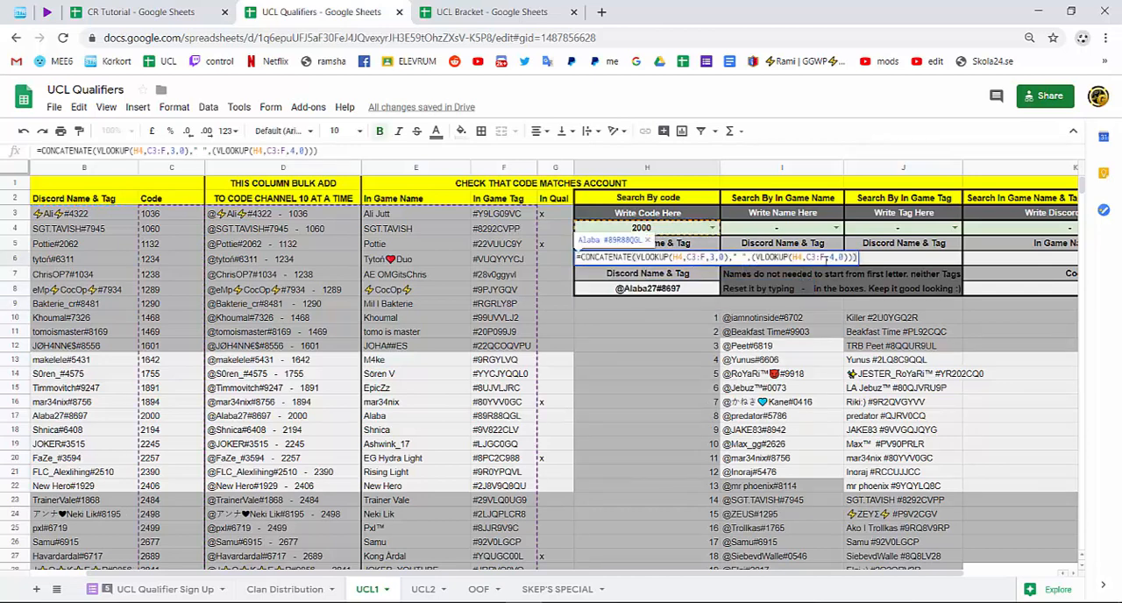
pyautogui.moveTo(826, 257); pyautogui.dragTo(585, 258)
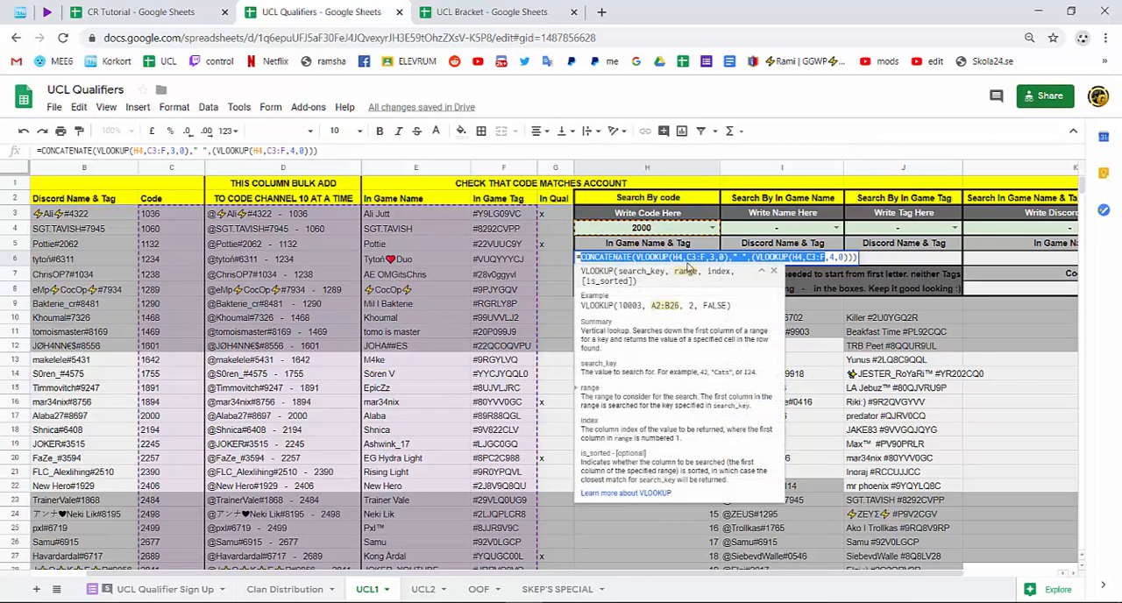
pyautogui.click(856, 257)
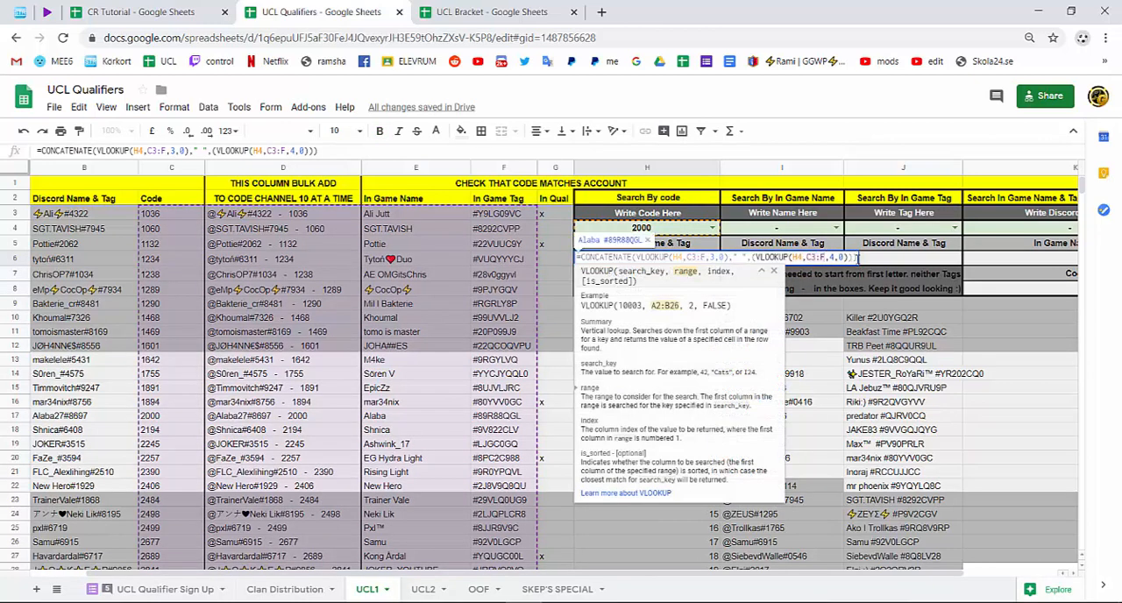
pyautogui.press('Return')
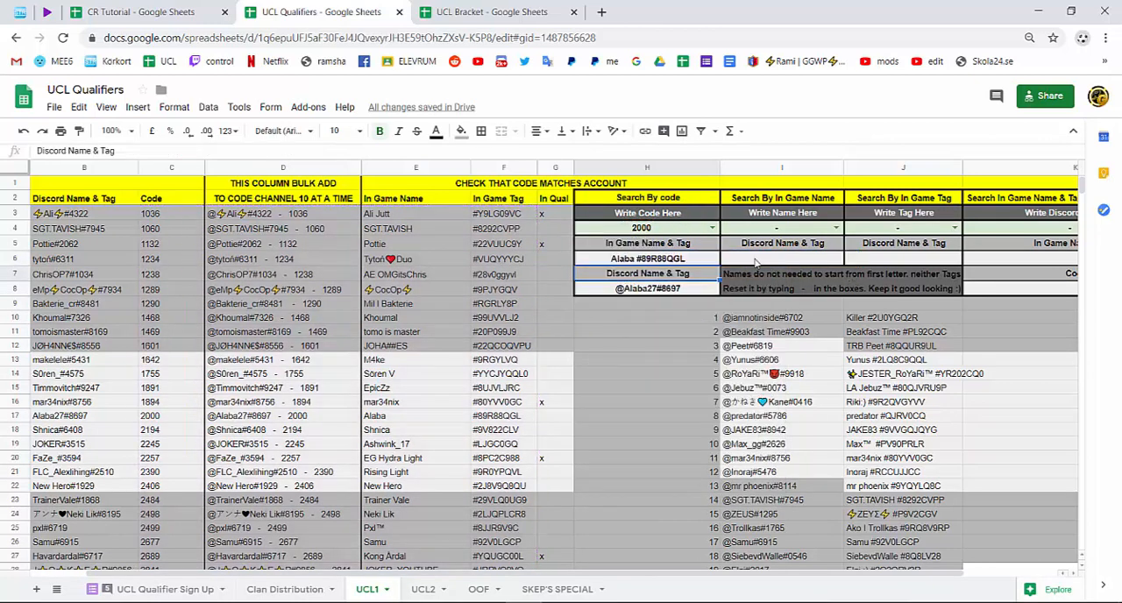
# Switch to the UCL Bracket spreadsheet and examine the blue side's player image formula and ban image formula with its K8 search key.
pyautogui.click(465, 20)
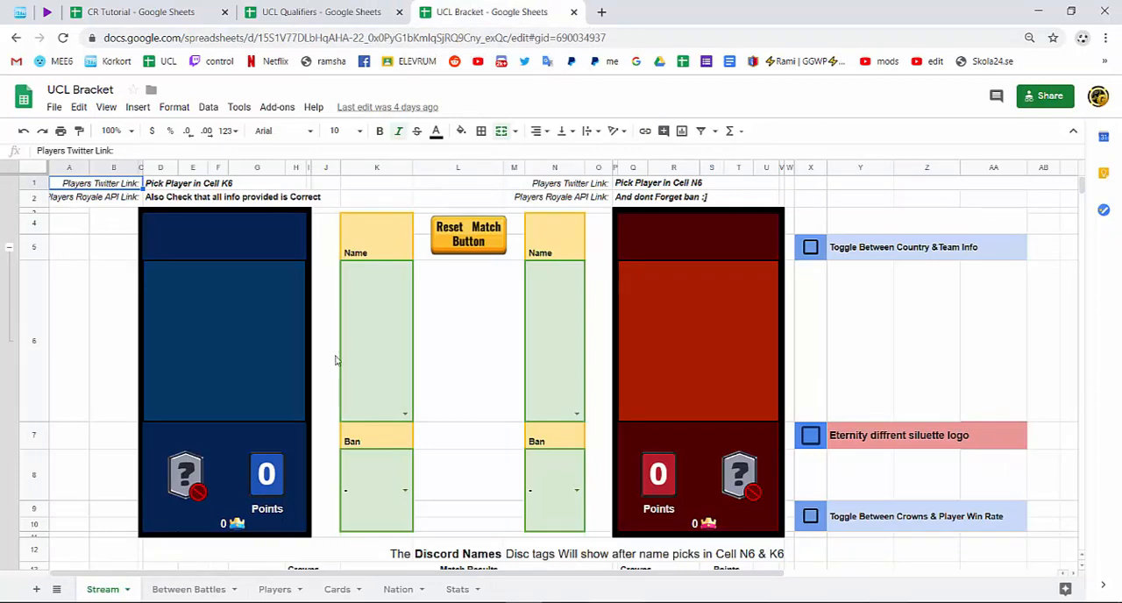
pyautogui.doubleClick(282, 366)
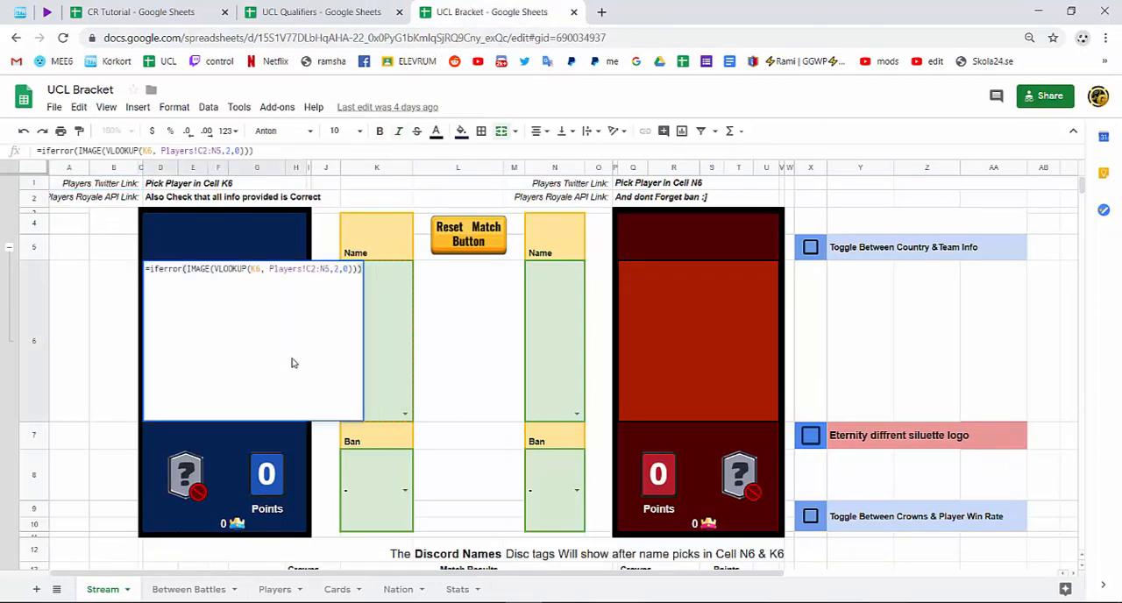
pyautogui.moveTo(234, 270); pyautogui.dragTo(438, 347)
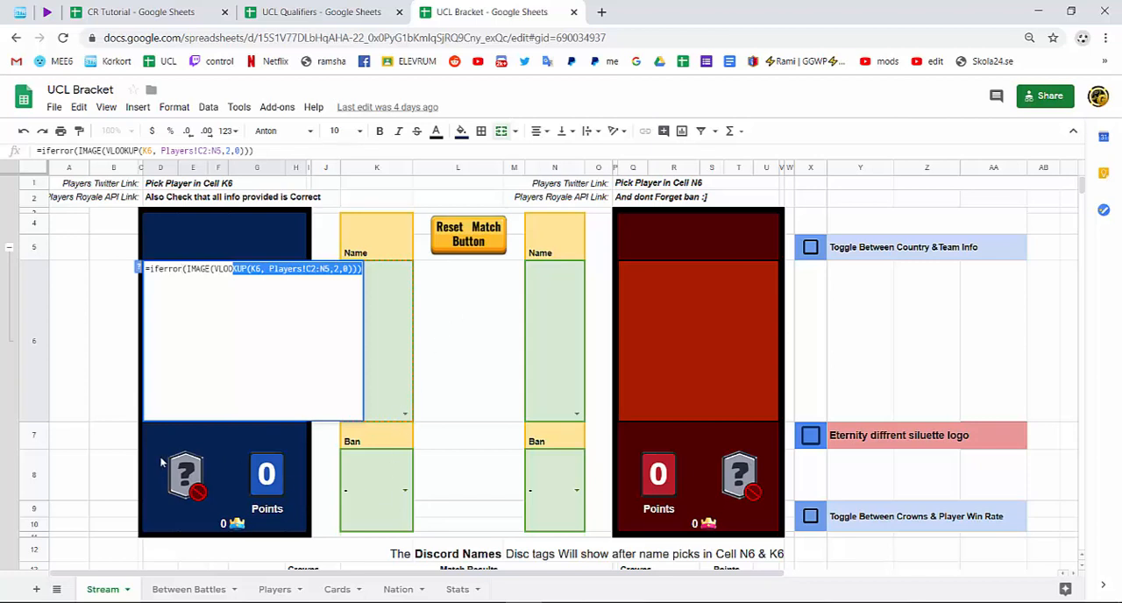
pyautogui.click(196, 474)
pyautogui.doubleClick(199, 473)
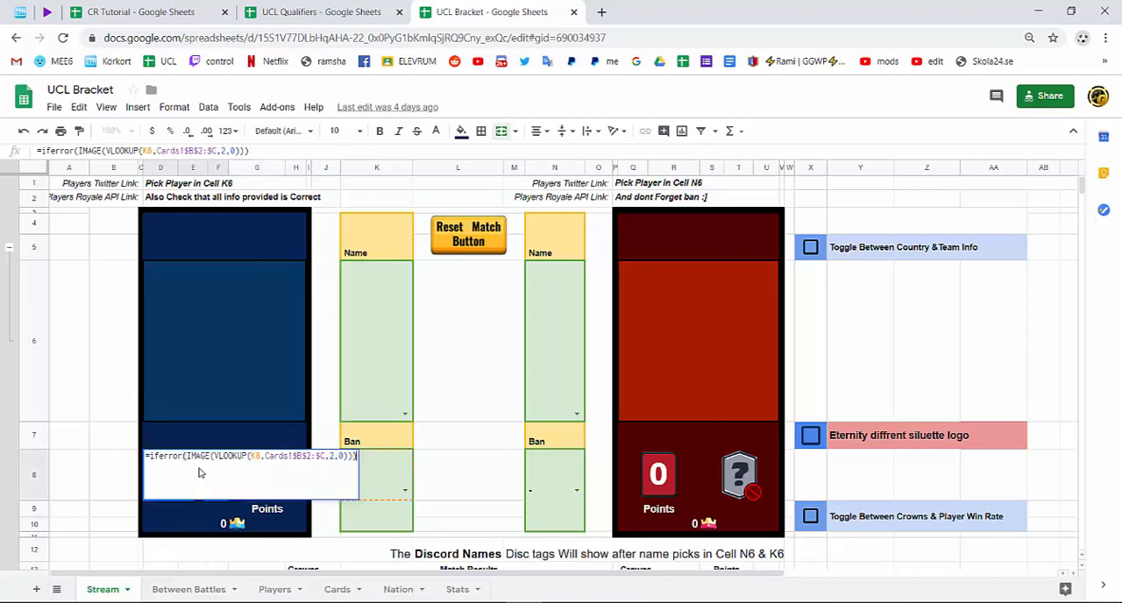
pyautogui.doubleClick(254, 456)
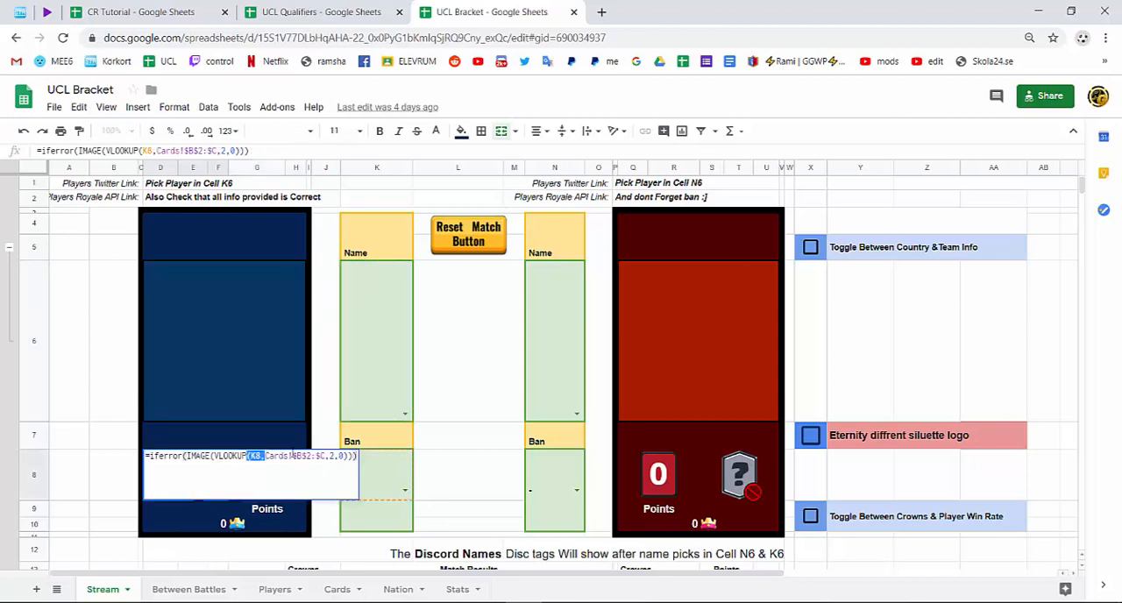
# Choose P.E.K.K.A as the ban in K8 and Night Witch as the ban in N8, and select the red ban image cell.
pyautogui.click(404, 491)
pyautogui.scroll(-5, 376, 569)
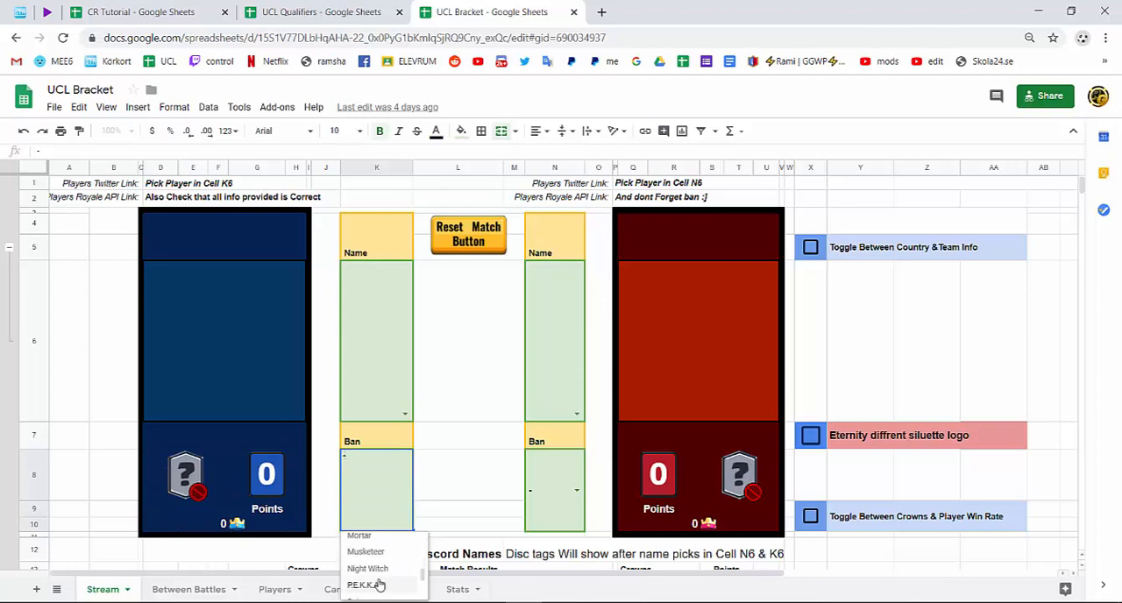
pyautogui.click(365, 585)
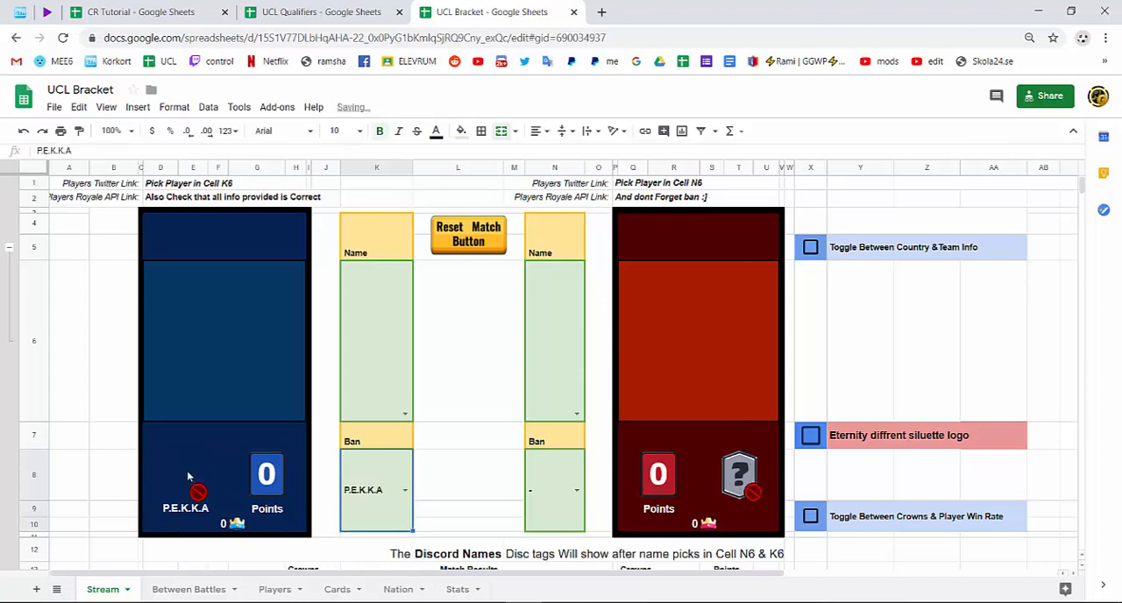
pyautogui.click(577, 491)
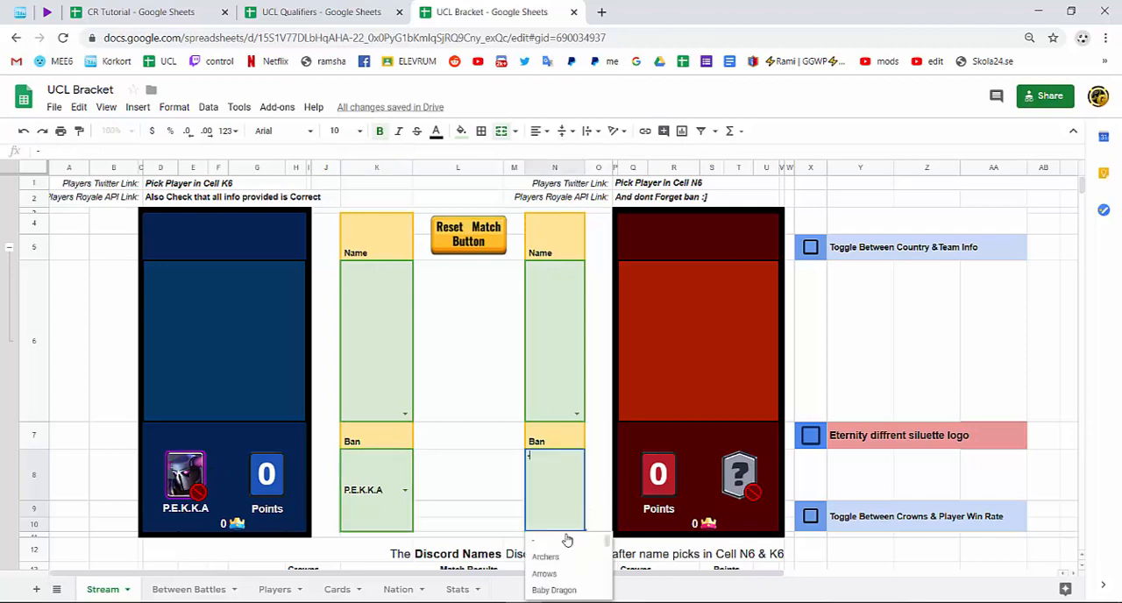
pyautogui.scroll(-3, 561, 569)
pyautogui.click(560, 580)
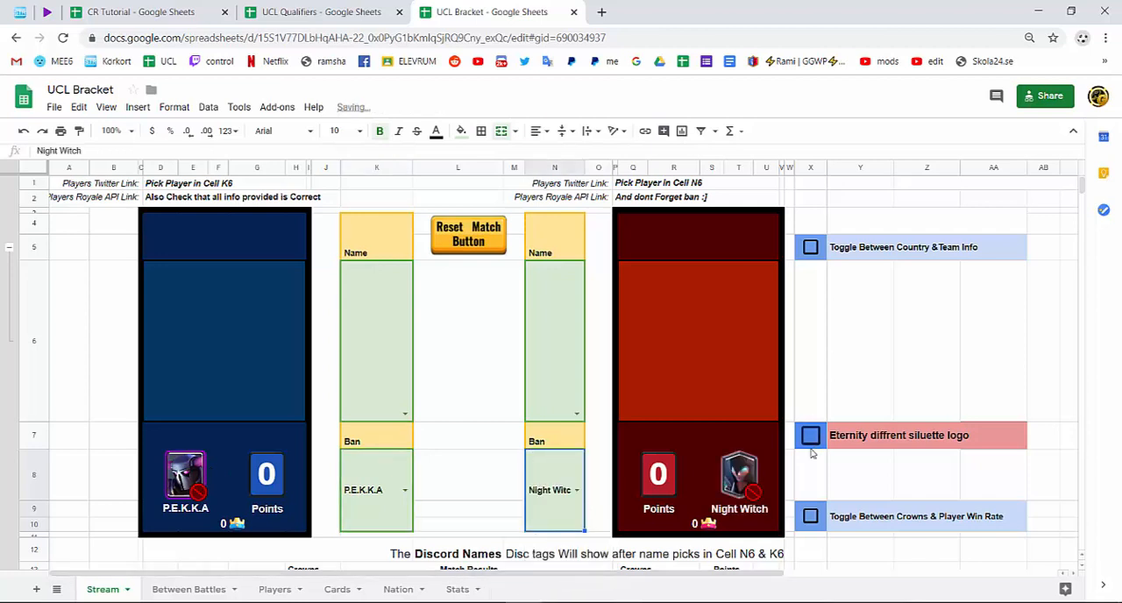
pyautogui.click(751, 486)
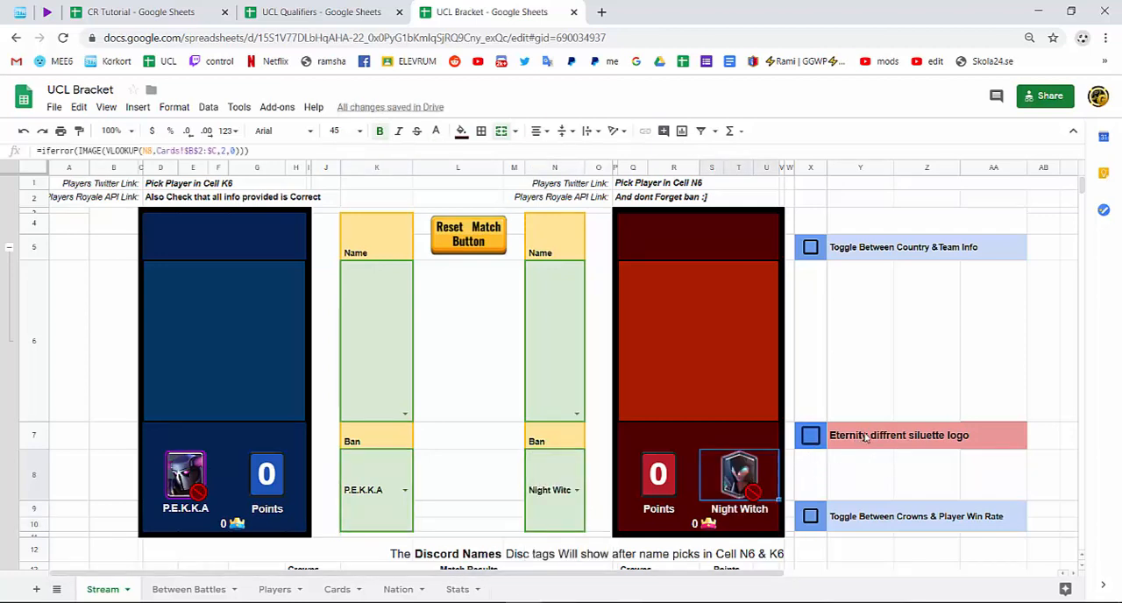
# Choose the first listed player in the red side's Name cell N6.
pyautogui.click(577, 414)
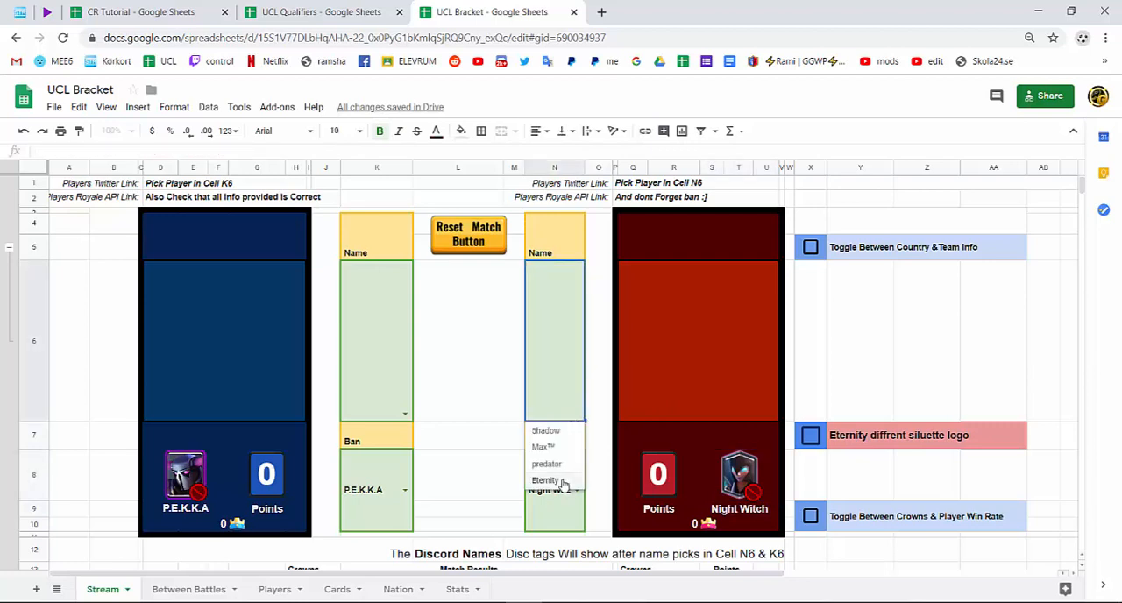
pyautogui.click(491, 359)
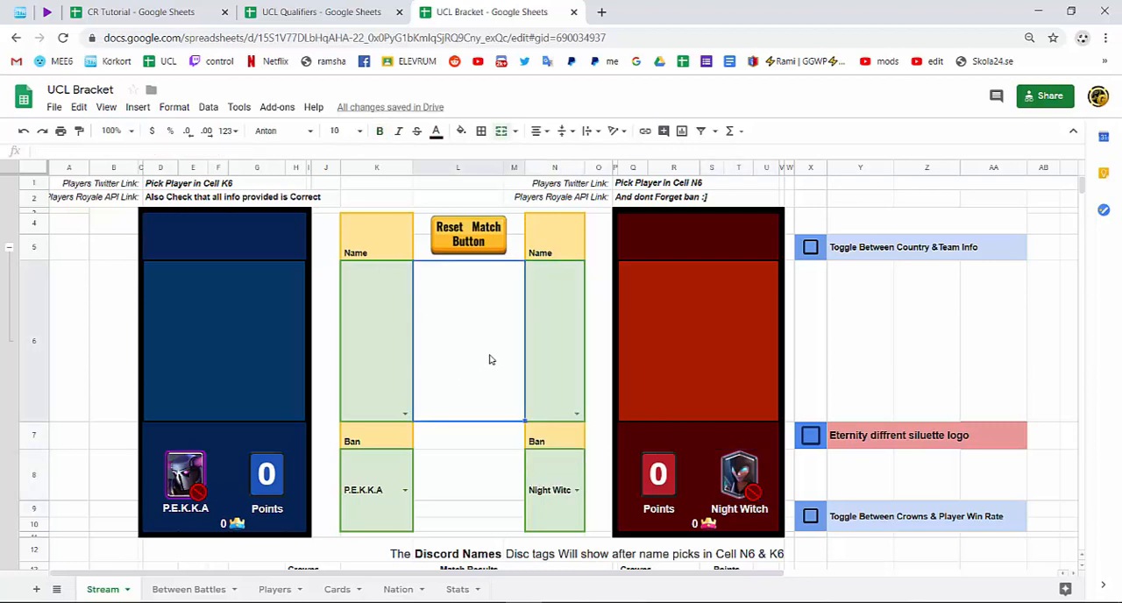
pyautogui.click(576, 414)
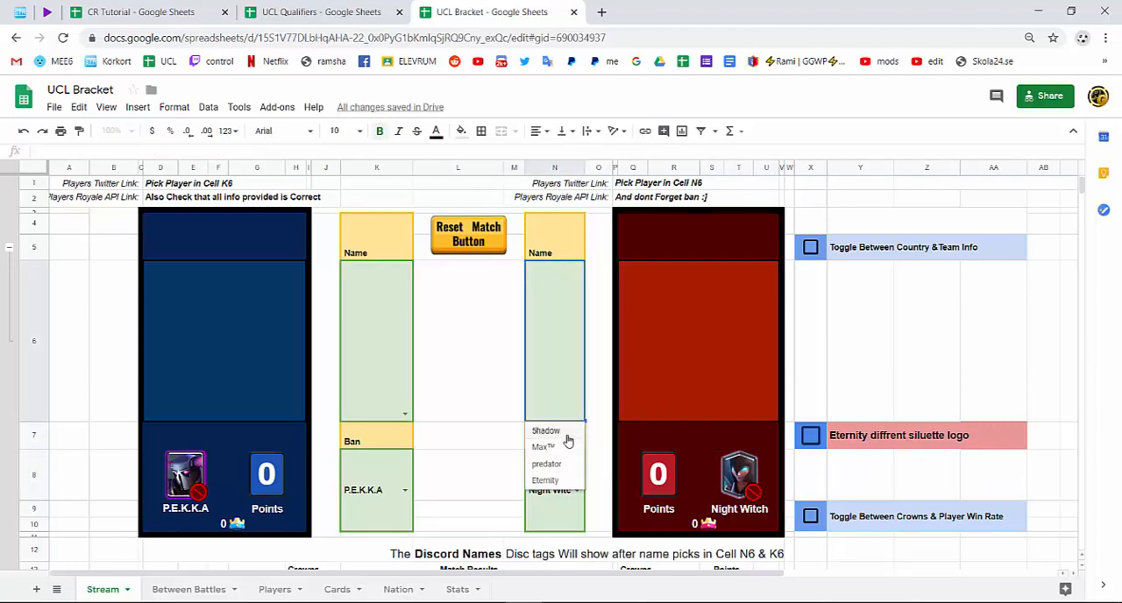
pyautogui.click(544, 431)
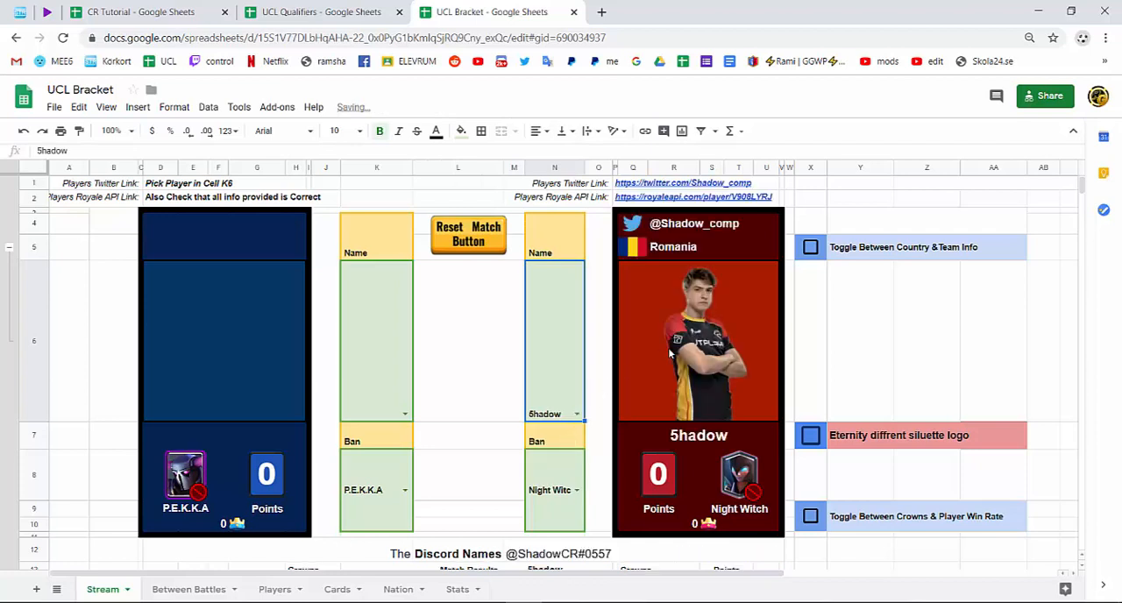
# Examine the IMAGE and VLOOKUP formula behind the red player's picture, leaving it as it is.
pyautogui.click(668, 351)
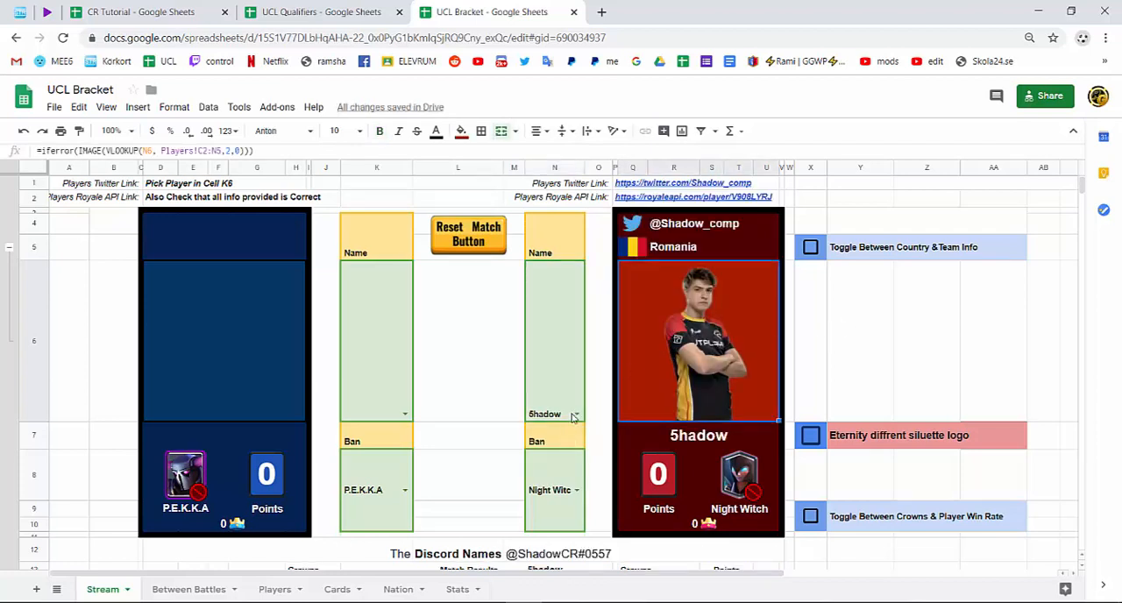
pyautogui.doubleClick(719, 321)
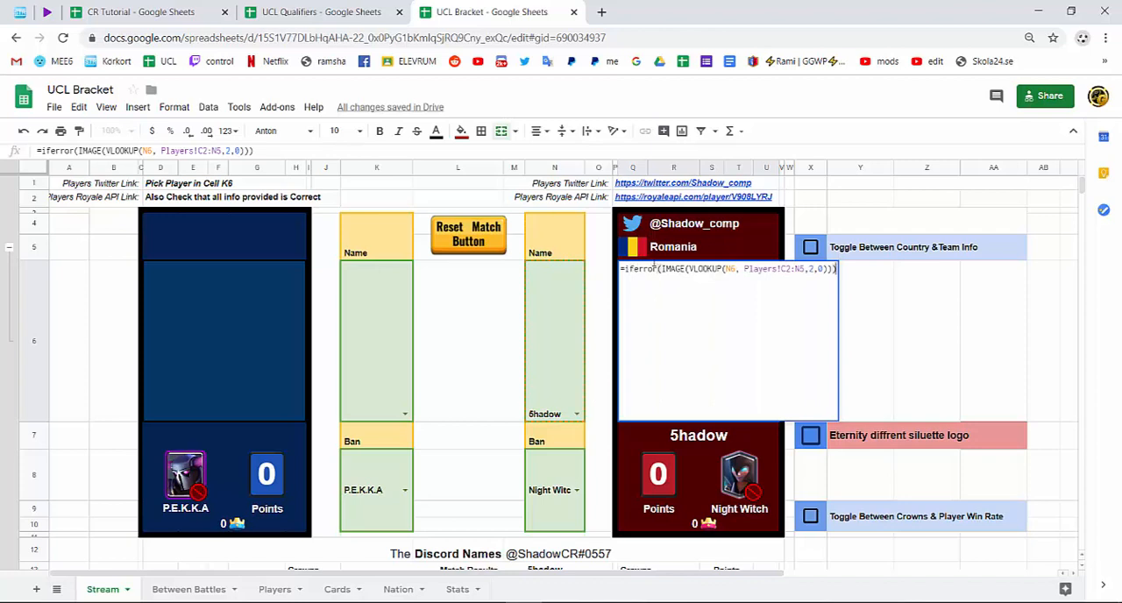
pyautogui.moveTo(625, 270); pyautogui.dragTo(837, 266)
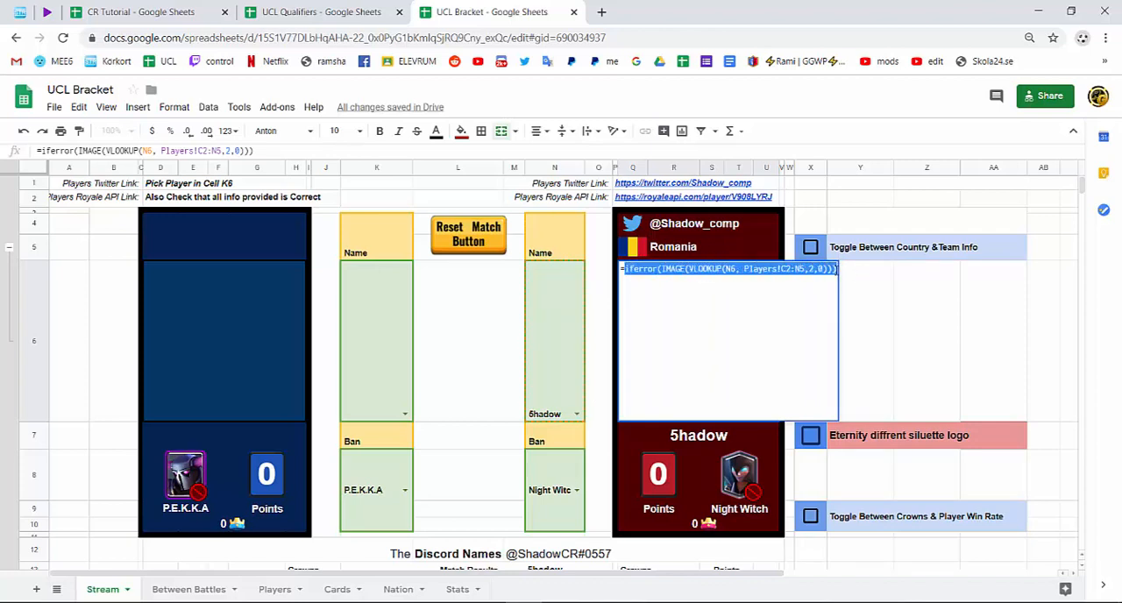
pyautogui.click(836, 270)
pyautogui.press('Return')
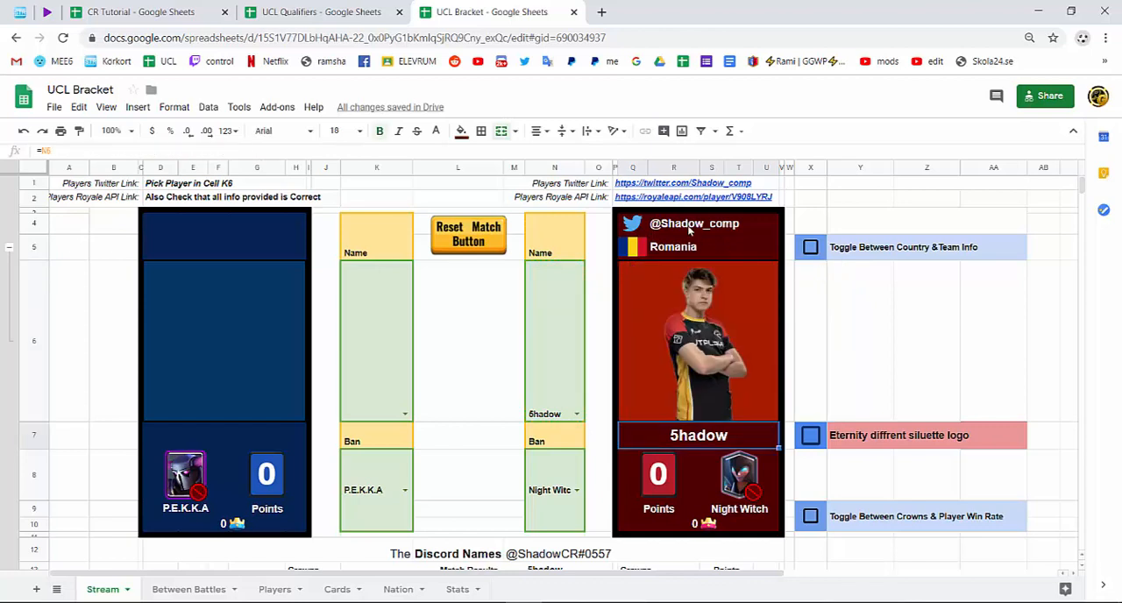
# Examine the formulas behind the red player's Twitter handle, country, flag, Twitter logo, Royale API link and Twitter link.
pyautogui.click(692, 226)
pyautogui.doubleClick(689, 226)
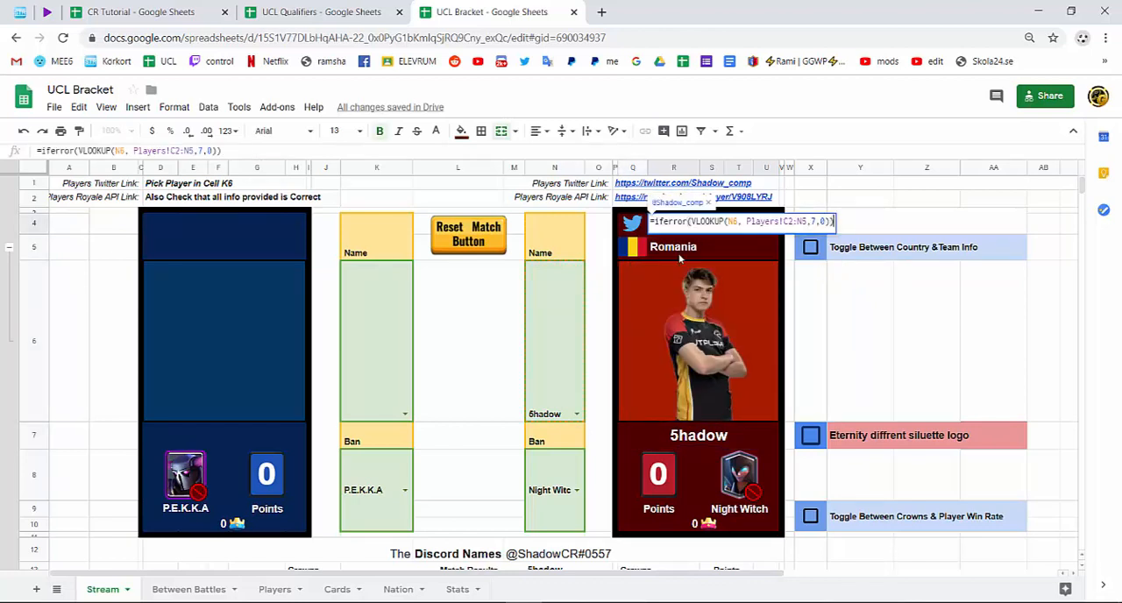
pyautogui.doubleClick(675, 251)
pyautogui.doubleClick(638, 251)
pyautogui.click(633, 224)
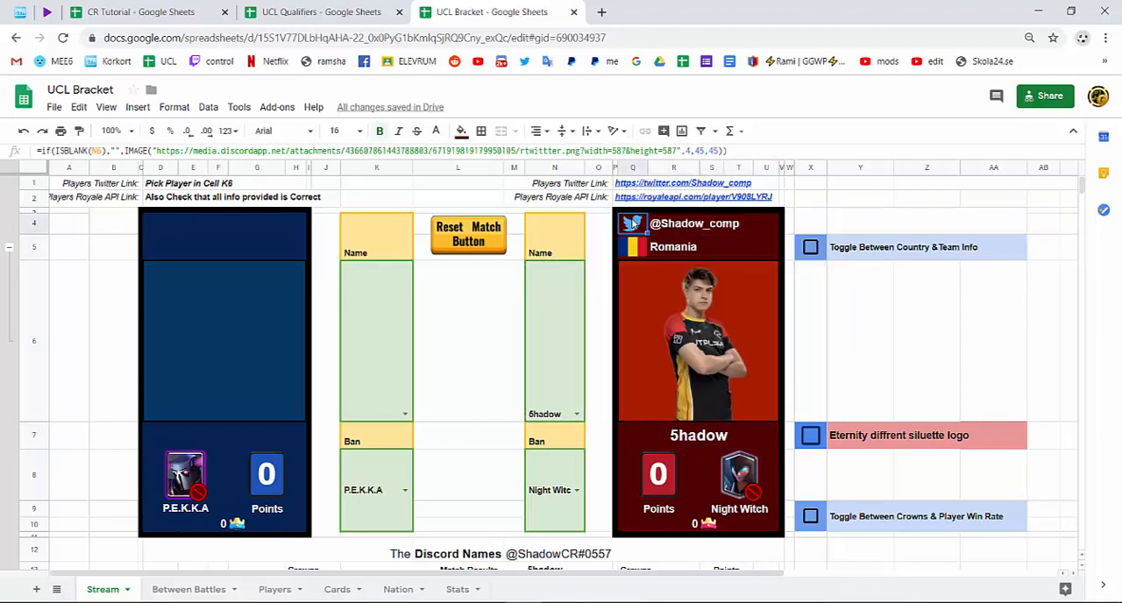
pyautogui.doubleClick(632, 224)
pyautogui.doubleClick(774, 196)
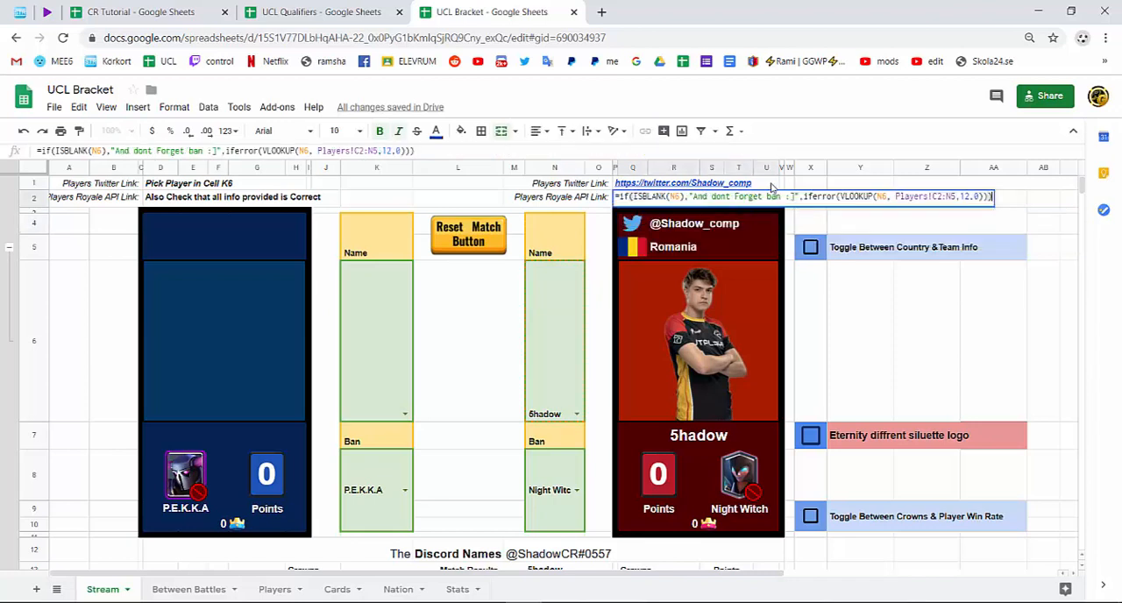
pyautogui.doubleClick(764, 184)
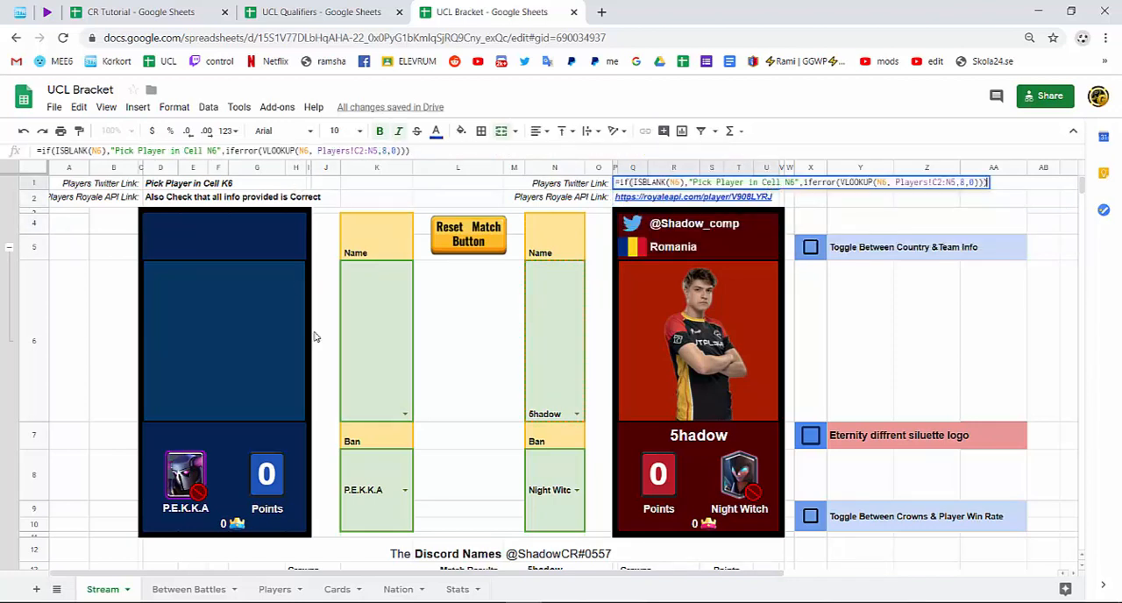
# Examine the formulas behind the red player's displayed name and points image on the Stream sheet, leaving both as they are.
pyautogui.click(500, 393)
pyautogui.scroll(-1, 501, 440)
pyautogui.scroll(-1, 501, 441)
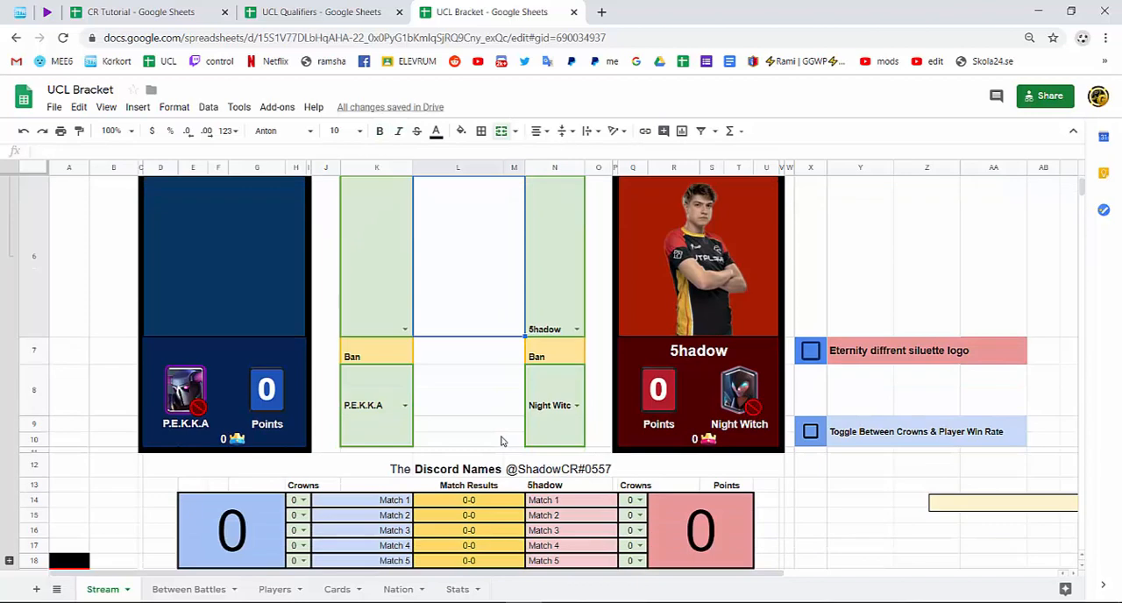
pyautogui.doubleClick(714, 348)
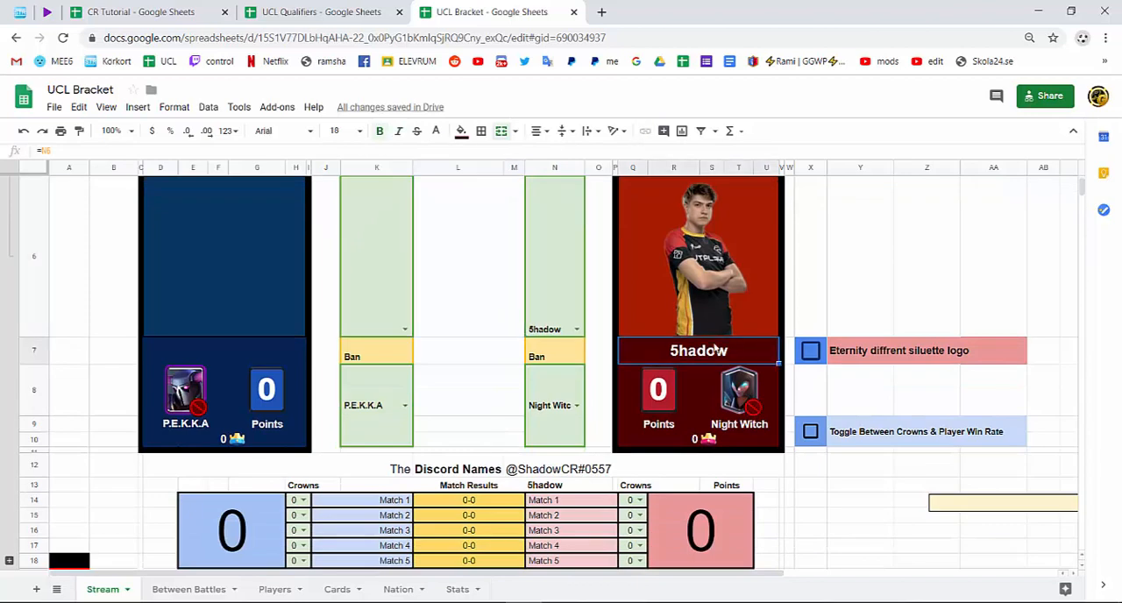
pyautogui.doubleClick(664, 399)
pyautogui.press('BackSpace')
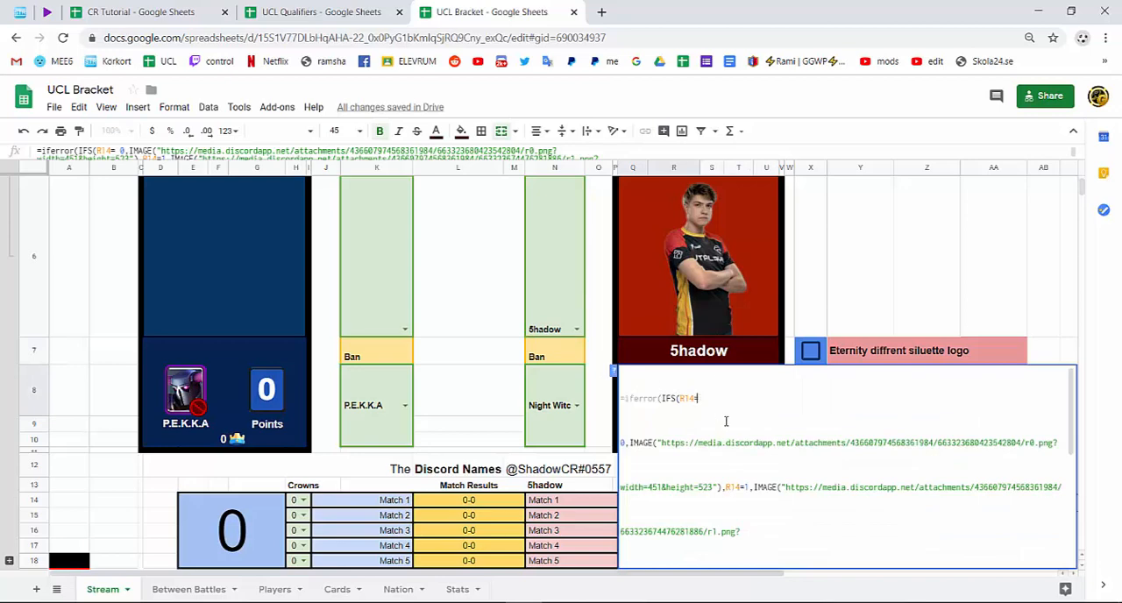
pyautogui.press('Return')
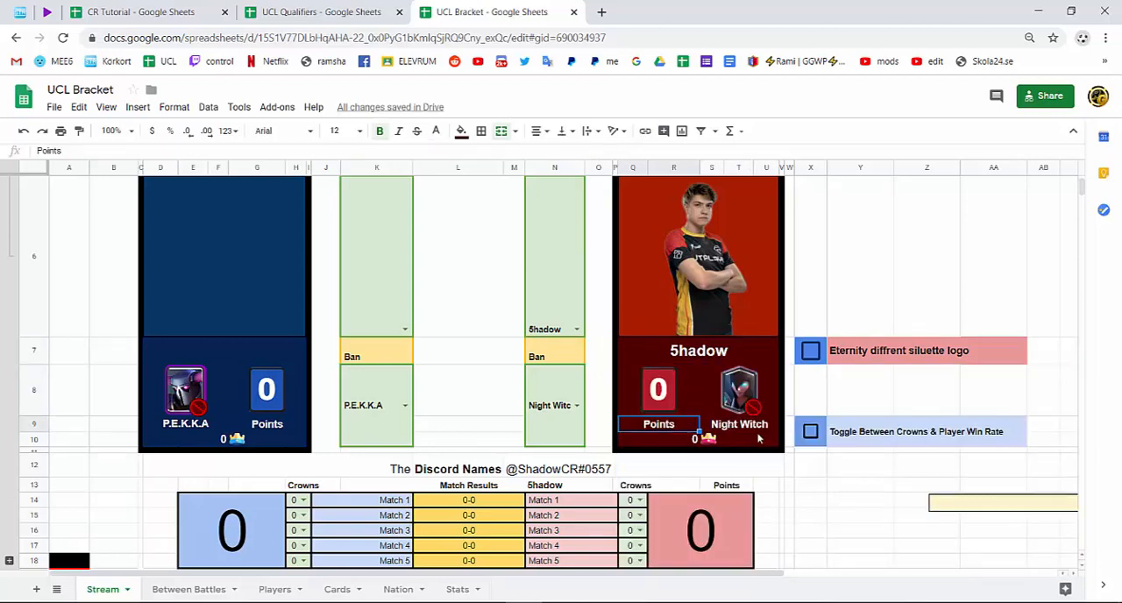
pyautogui.scroll(-4, 719, 435)
pyautogui.scroll(4, 719, 435)
pyautogui.scroll(2, 871, 288)
pyautogui.click(867, 325)
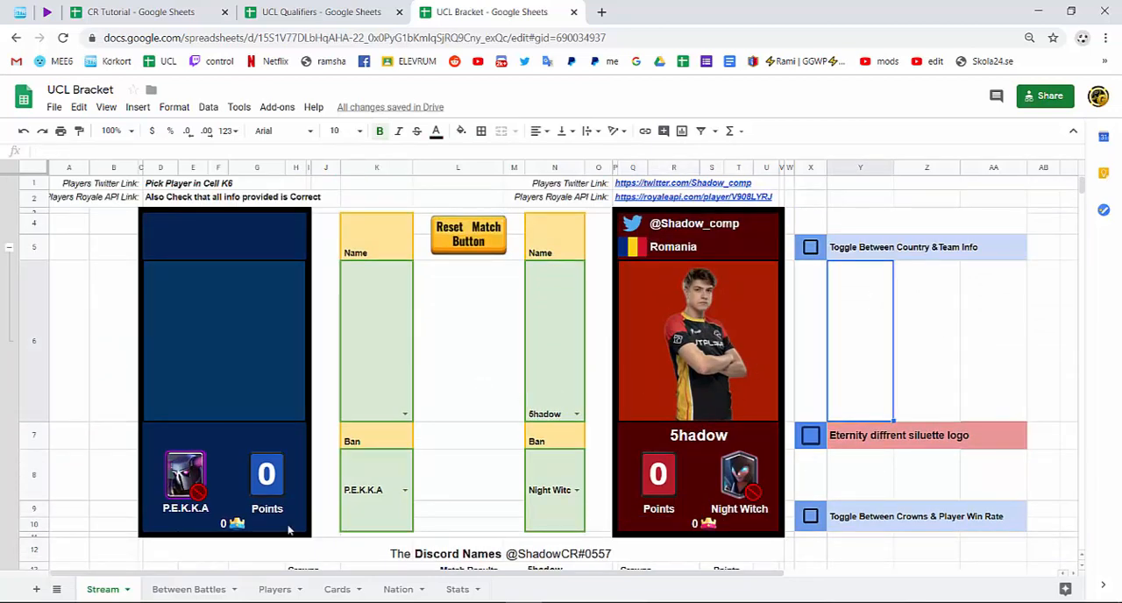
# Examine the VLOOKUP formulas behind the red player's Twitter handle, country and team on the Between Battles sheet.
pyautogui.click(195, 589)
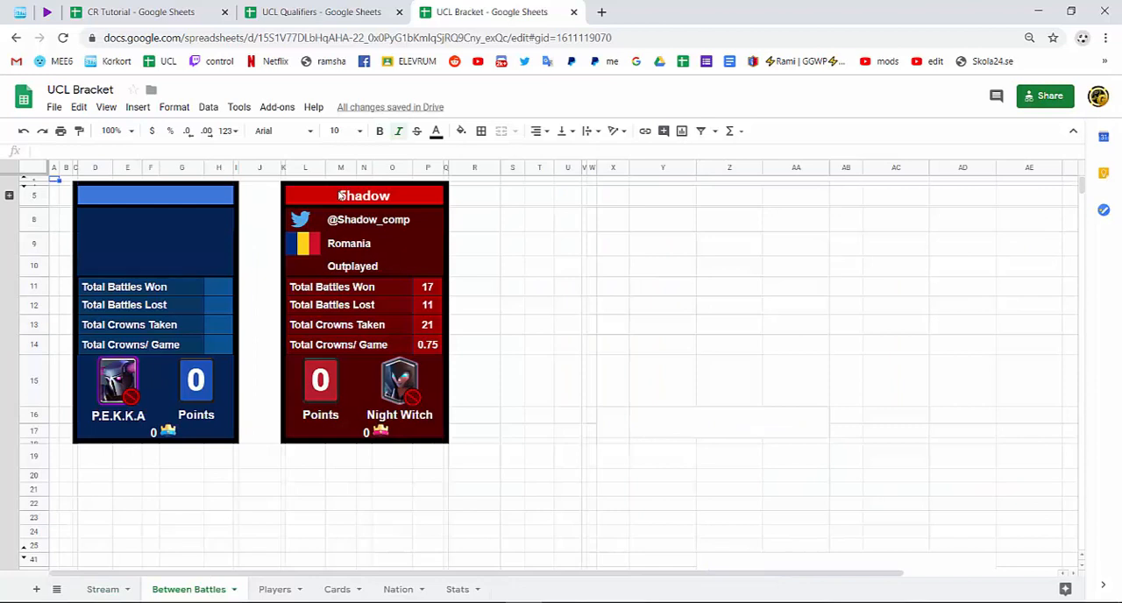
pyautogui.doubleClick(345, 224)
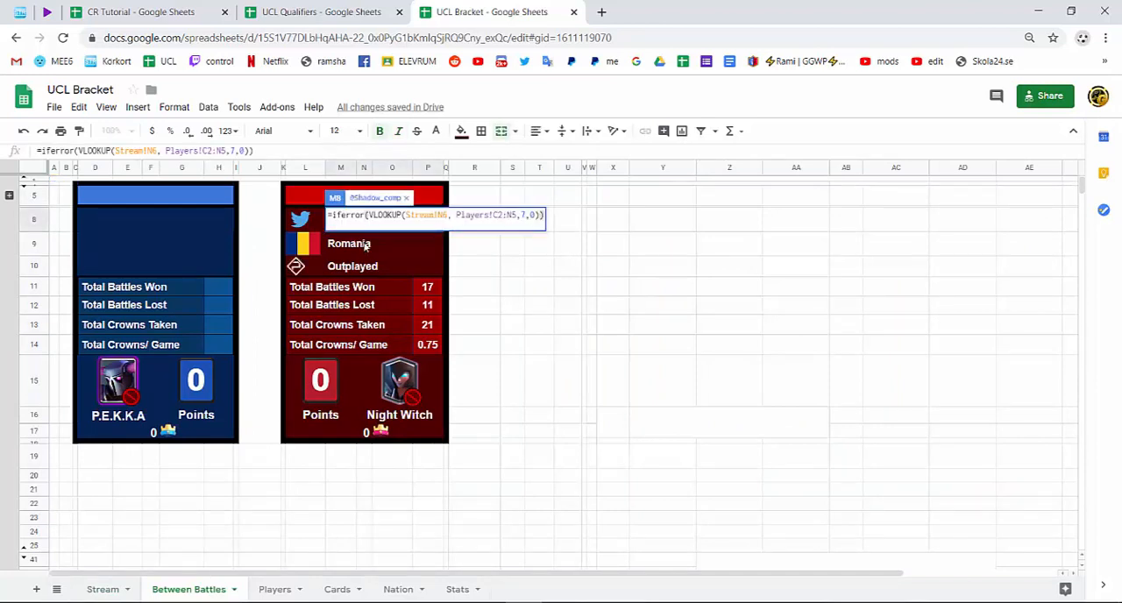
pyautogui.press('Return')
pyautogui.press('Return')
pyautogui.press('Return')
pyautogui.press('Return')
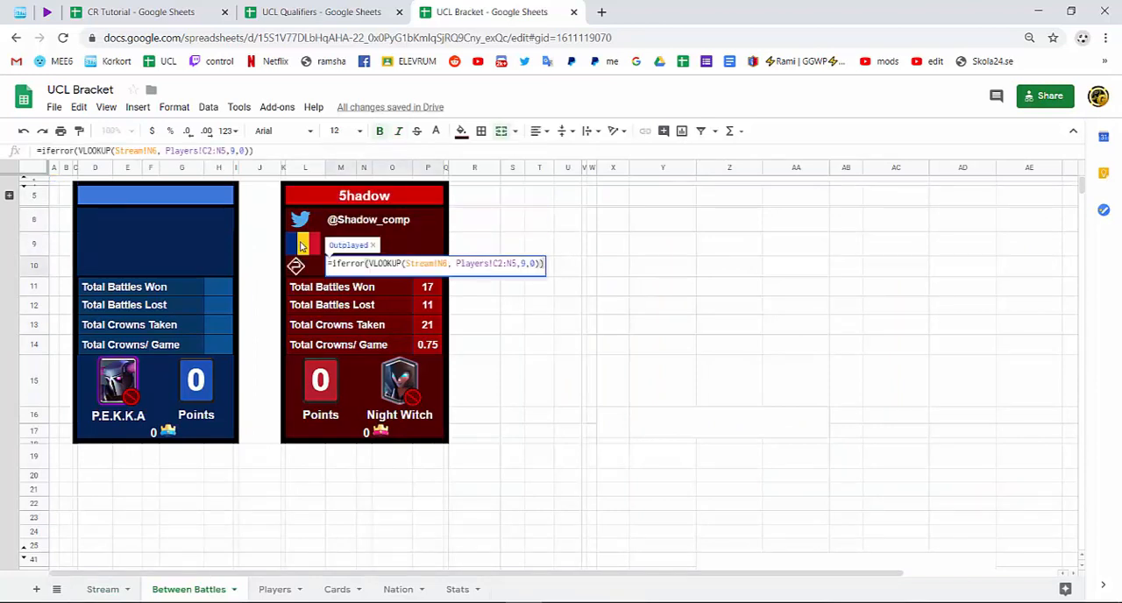
pyautogui.press('Return')
pyautogui.press('Return')
pyautogui.press('Return')
pyautogui.press('Return')
# Examine the VLOOKUP formulas behind the red player's battles won, battles lost, crowns taken and crowns per game.
pyautogui.press('Return')
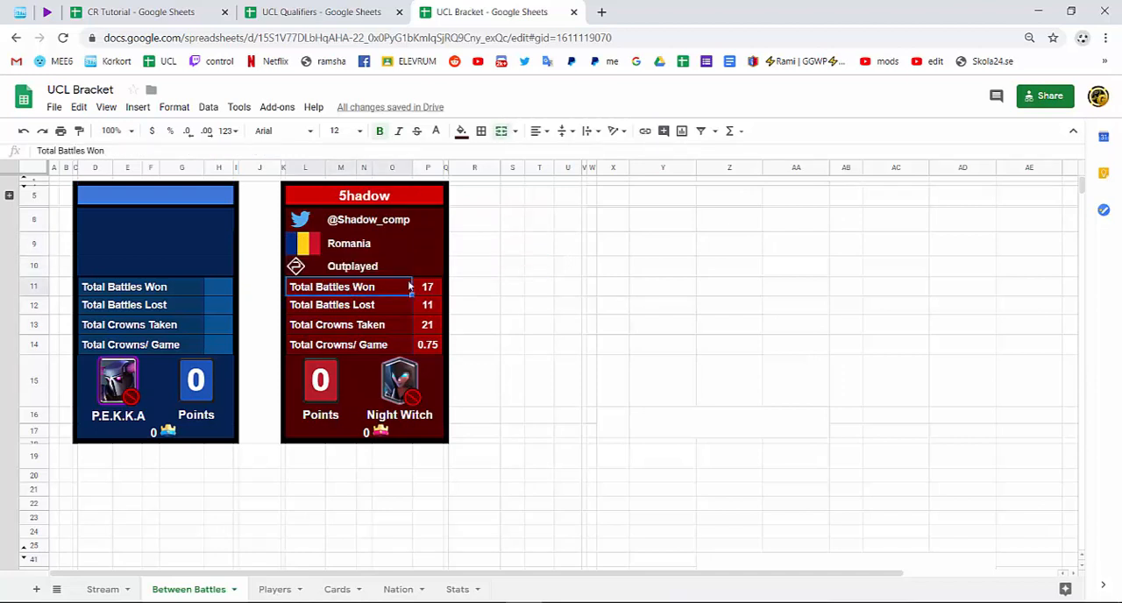
pyautogui.click(430, 289)
pyautogui.press('Return')
pyautogui.press('Return')
pyautogui.press('Return')
pyautogui.press('Return')
pyautogui.press('Return')
pyautogui.press('Return')
pyautogui.press('Return')
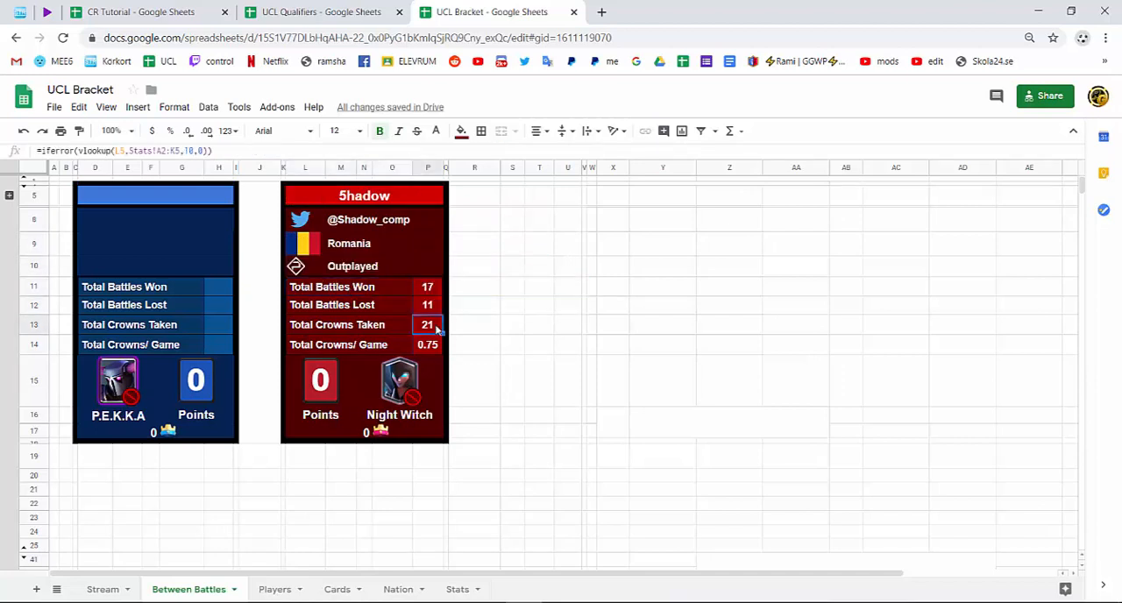
pyautogui.click(540, 404)
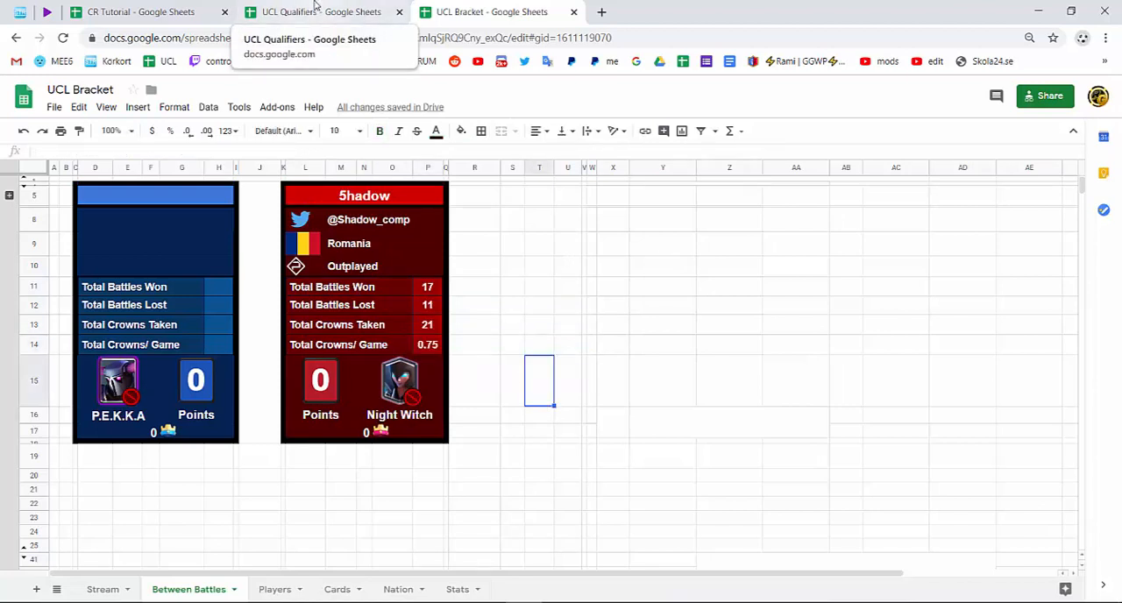
# Return to the CR Tutorial spreadsheet and review the card table and formula explanations on the VLookup sheet.
pyautogui.click(315, 11)
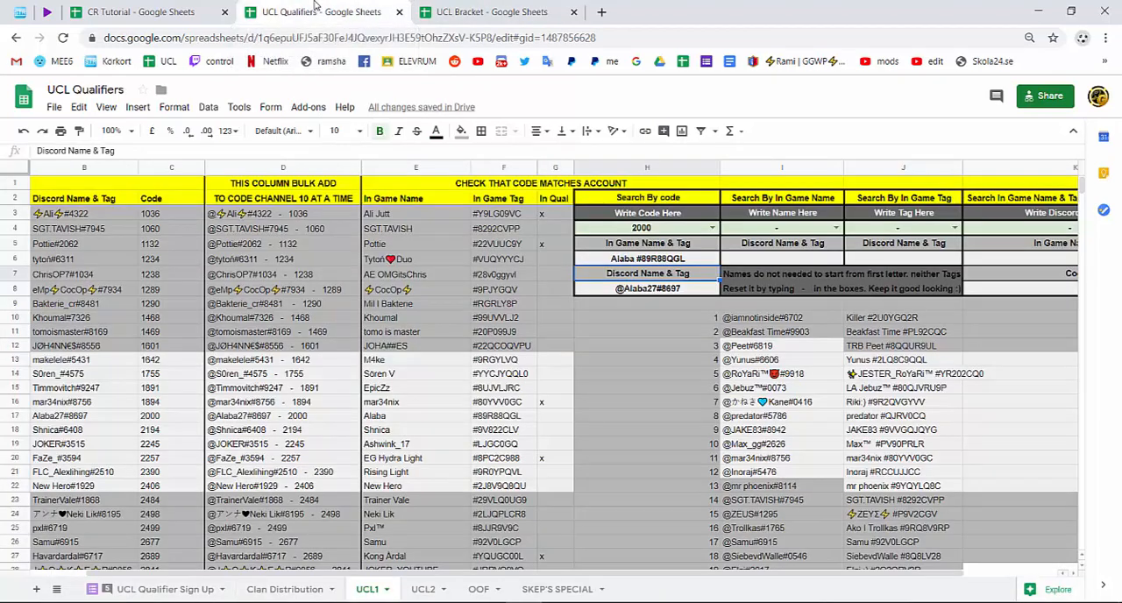
pyautogui.click(197, 10)
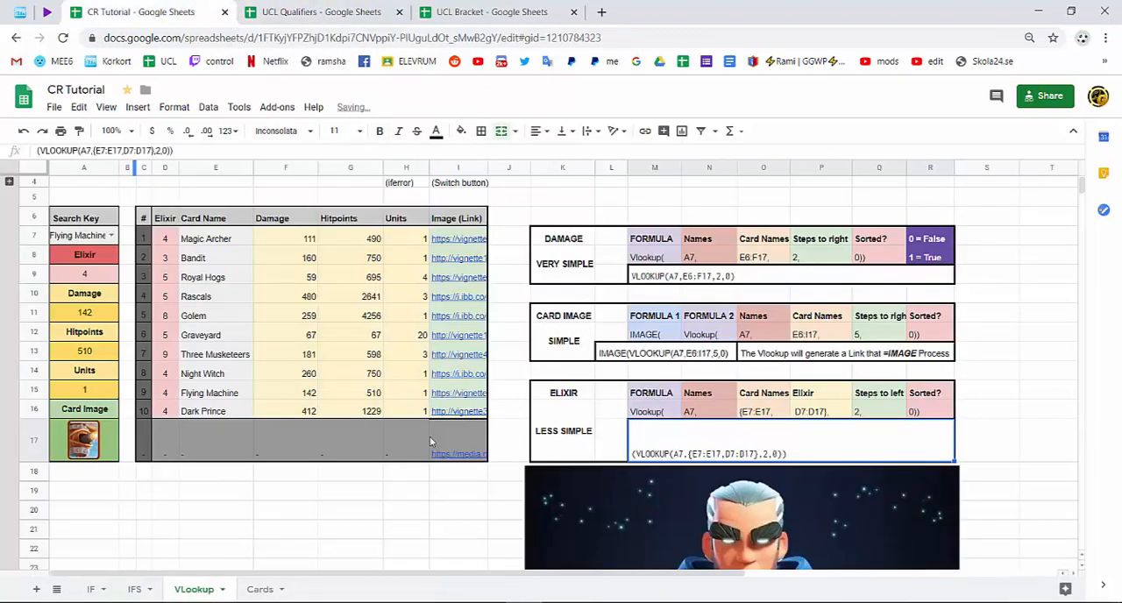
pyautogui.scroll(-2, 656, 441)
pyautogui.click(479, 463)
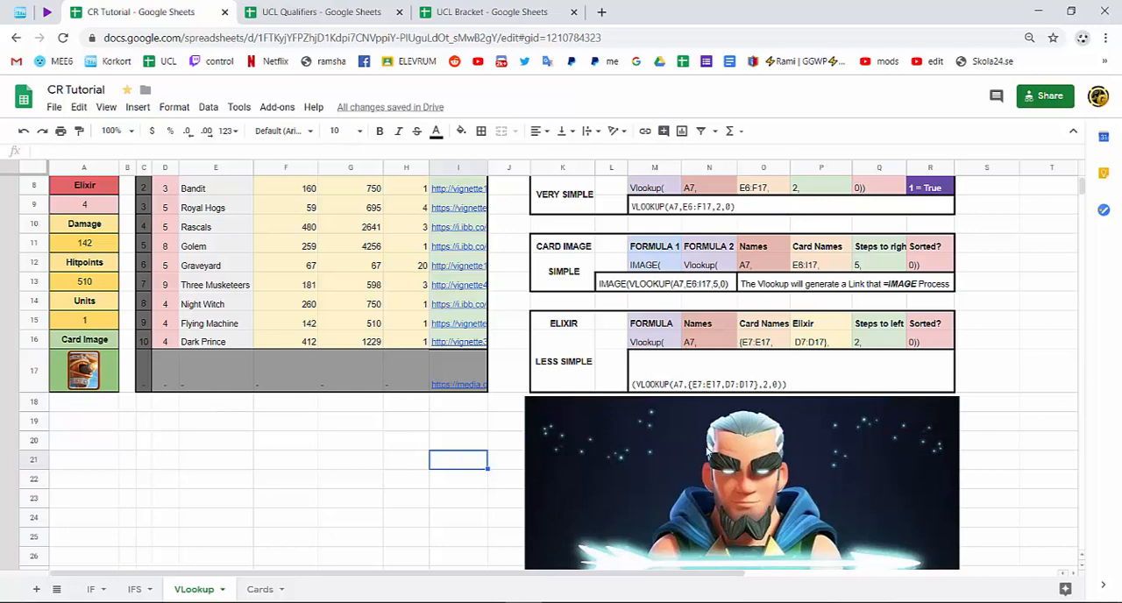
pyautogui.scroll(2, 707, 451)
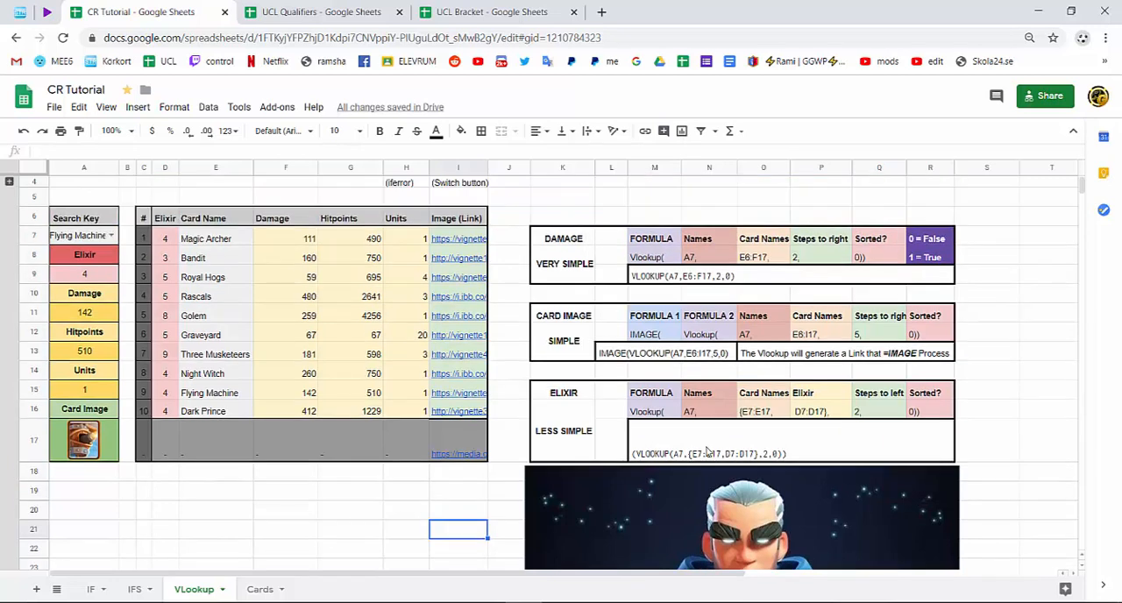
# Choose "-" as the search key in A7 and check the card's result cells from elixir down to the image.
pyautogui.click(111, 235)
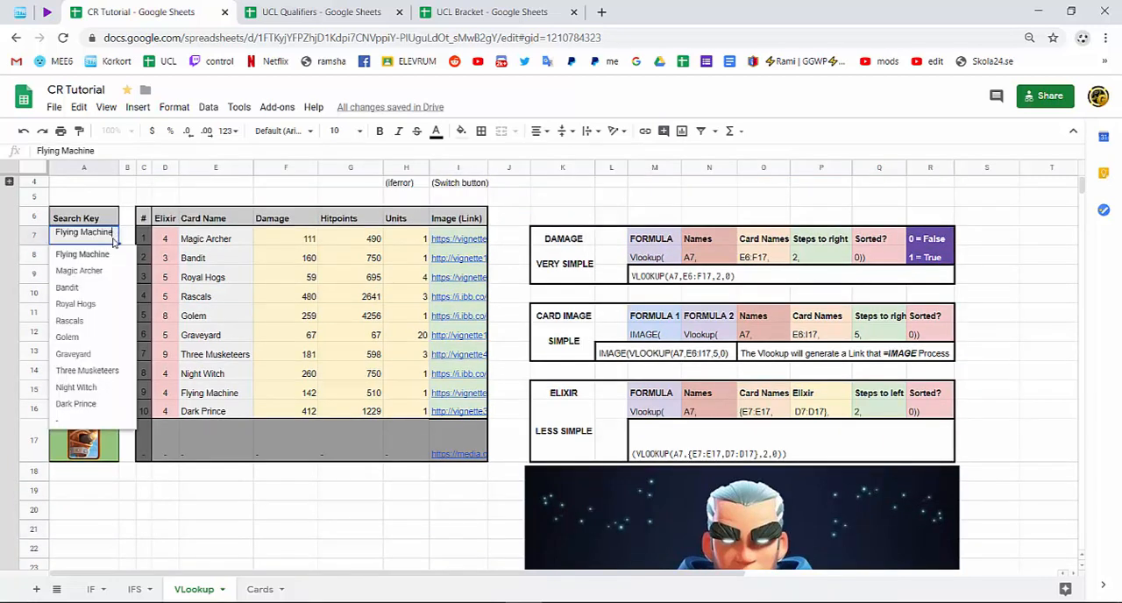
pyautogui.click(90, 421)
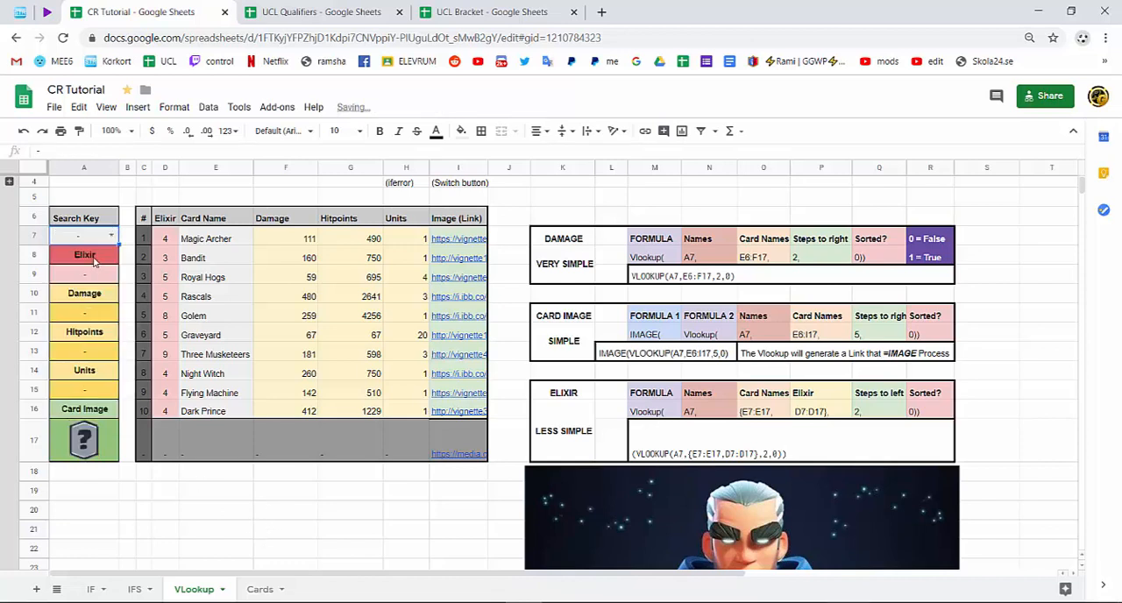
pyautogui.moveTo(89, 276); pyautogui.dragTo(98, 474)
pyautogui.click(208, 530)
# Clear the search key in A7 and check how the Elixir cell A9 handles the blank.
pyautogui.click(85, 241)
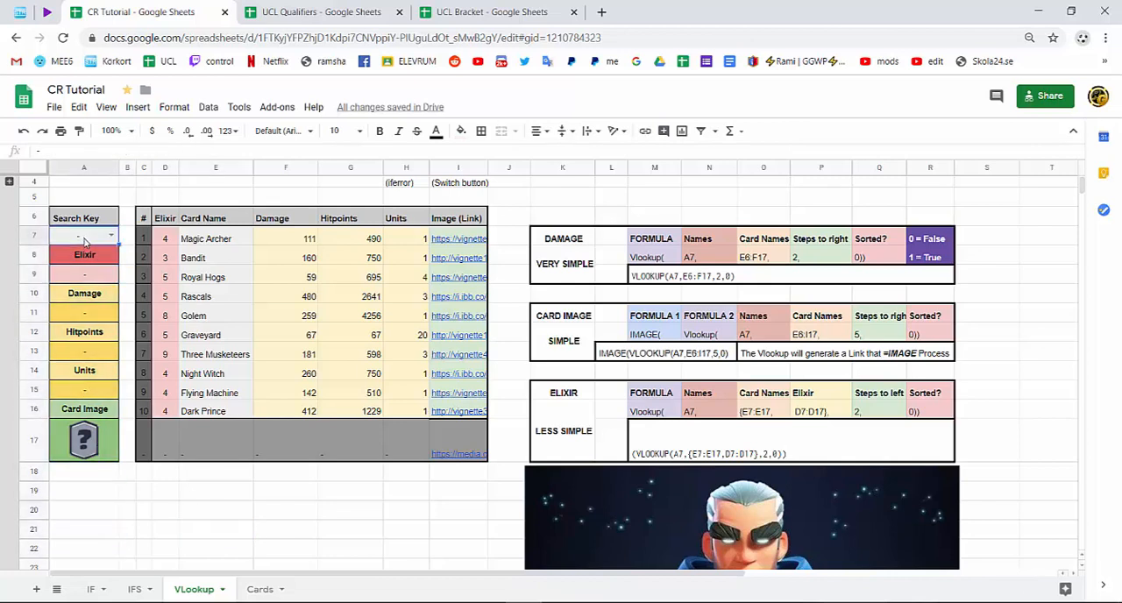
pyautogui.press('Delete')
pyautogui.click(144, 510)
pyautogui.moveTo(91, 277)
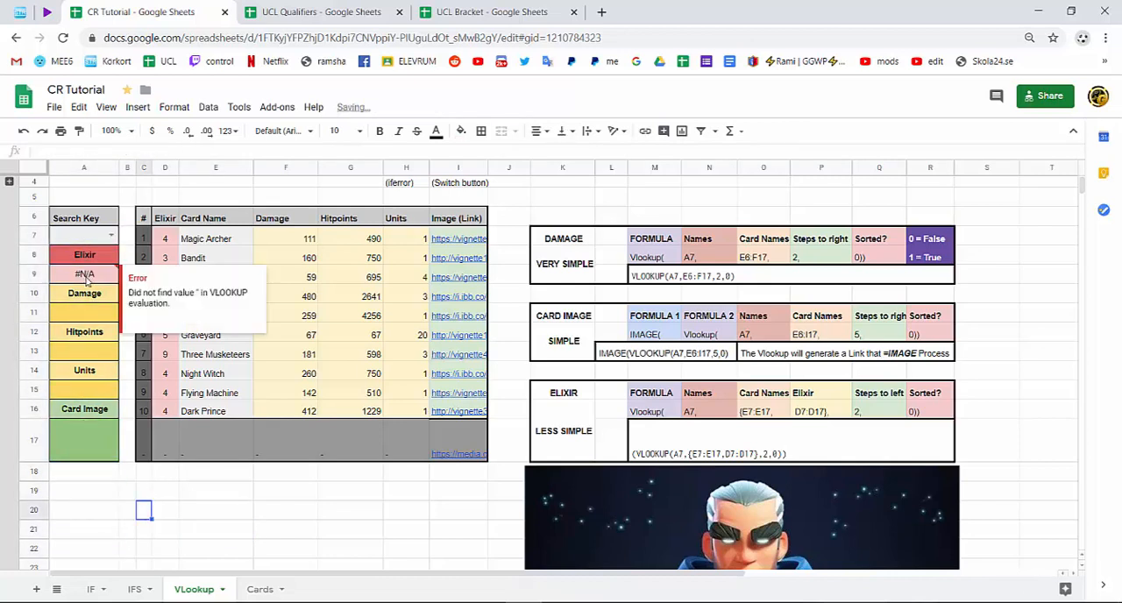
# Wrap the Elixir formula in A9 with IFERROR, giving =iferror(VLOOKUP(A7,{E7:E17,D7:D17},2,0)).
pyautogui.doubleClick(96, 277)
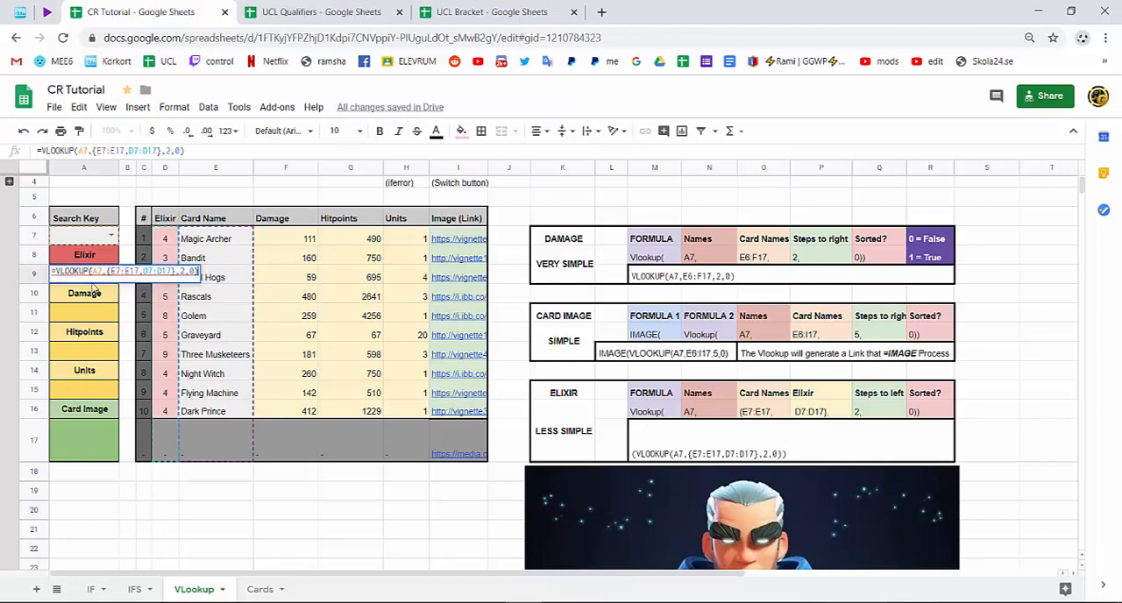
pyautogui.write('ifer')
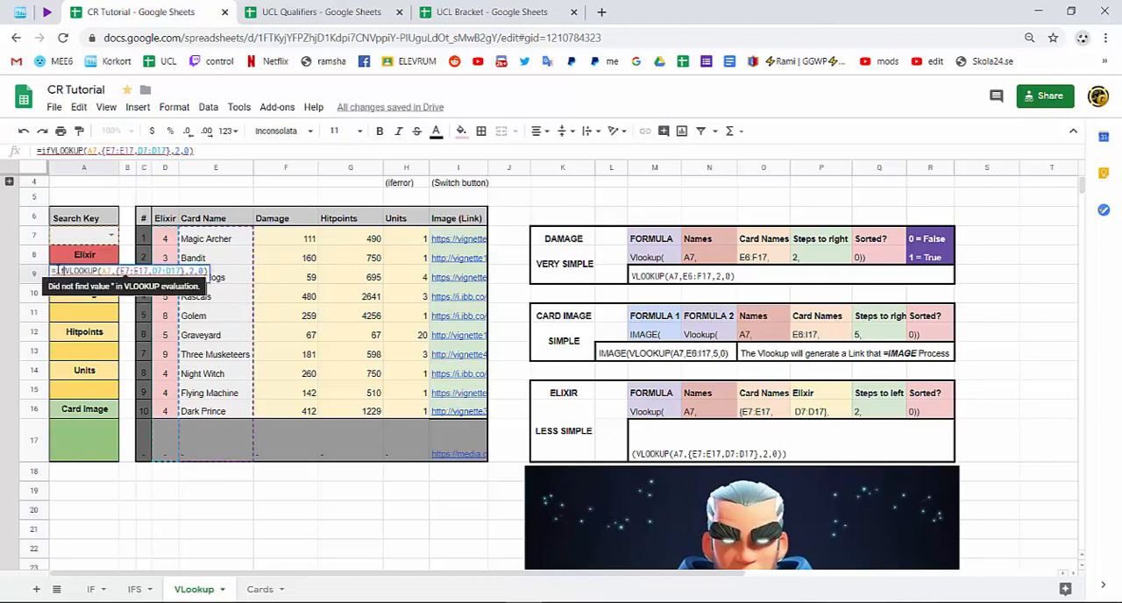
pyautogui.write('ror(')
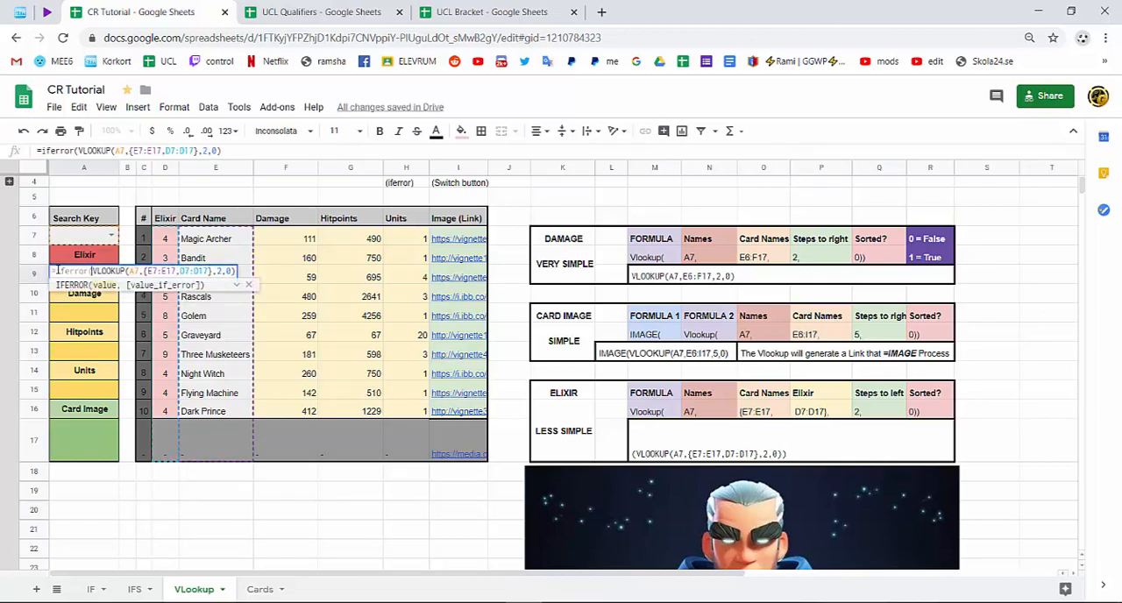
pyautogui.press('Return')
pyautogui.click(285, 492)
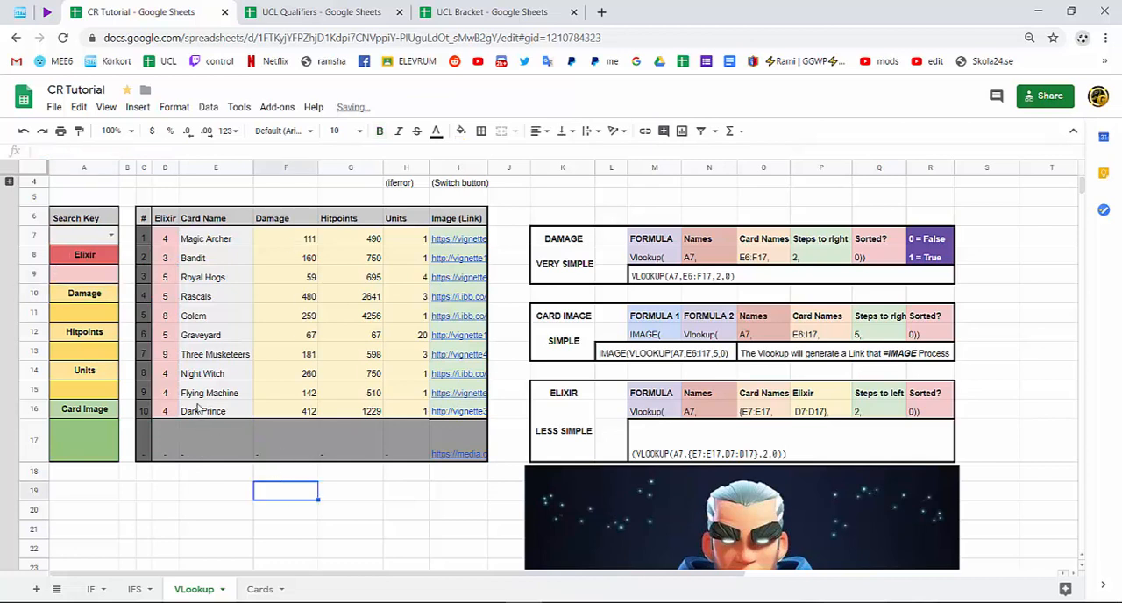
# Choose Flying Machine as the search key in A7 and check the card's looked-up values and image.
pyautogui.click(112, 238)
pyautogui.click(111, 238)
pyautogui.scroll(-1, 114, 285)
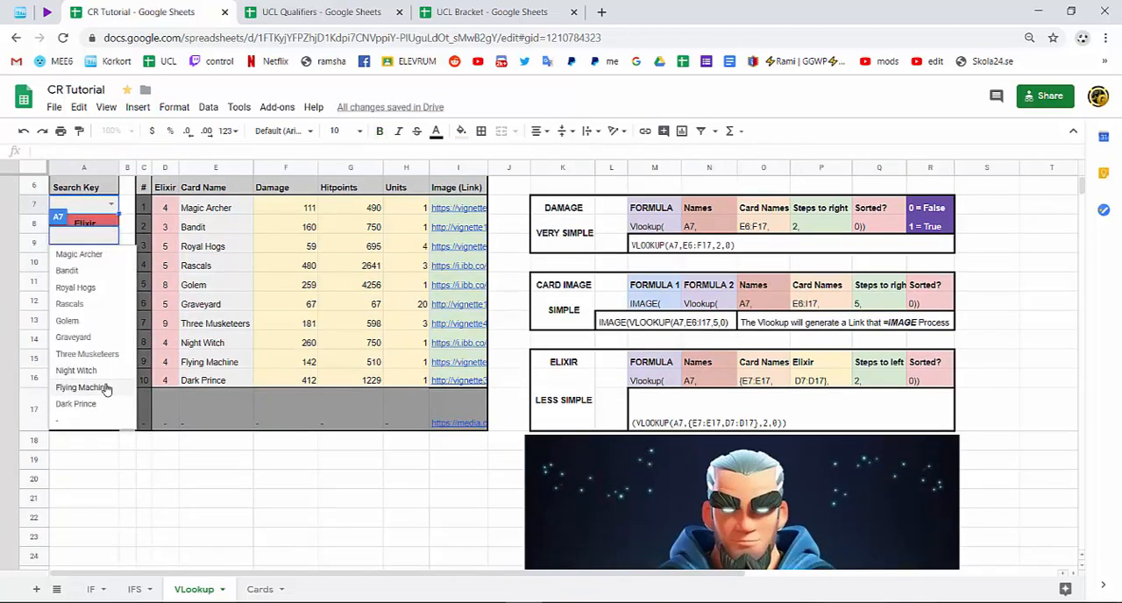
pyautogui.click(104, 384)
pyautogui.click(252, 488)
pyautogui.scroll(1, 252, 489)
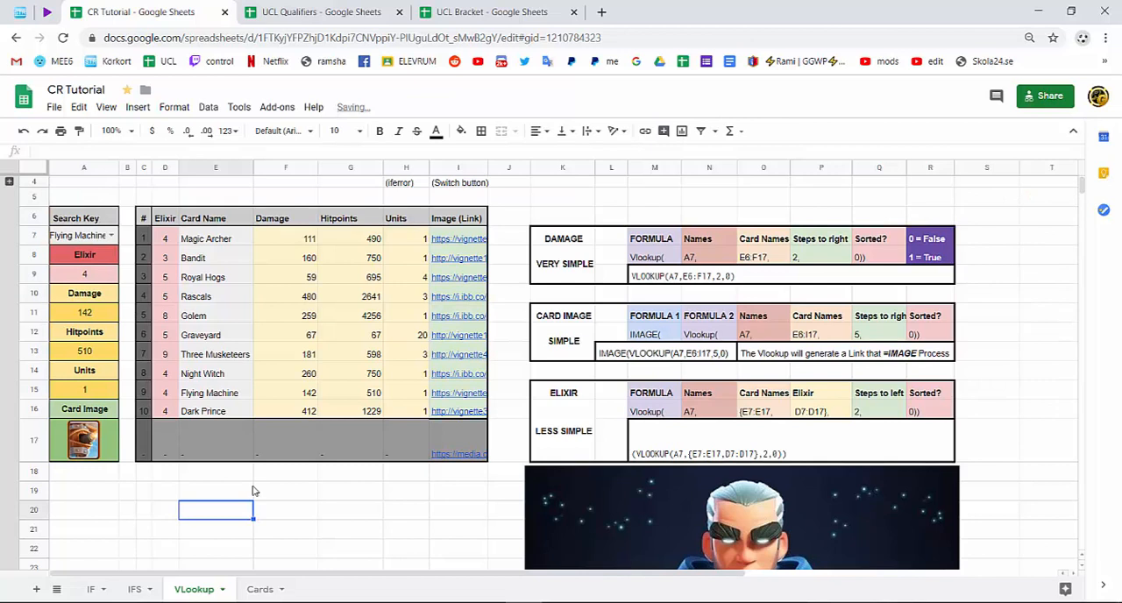
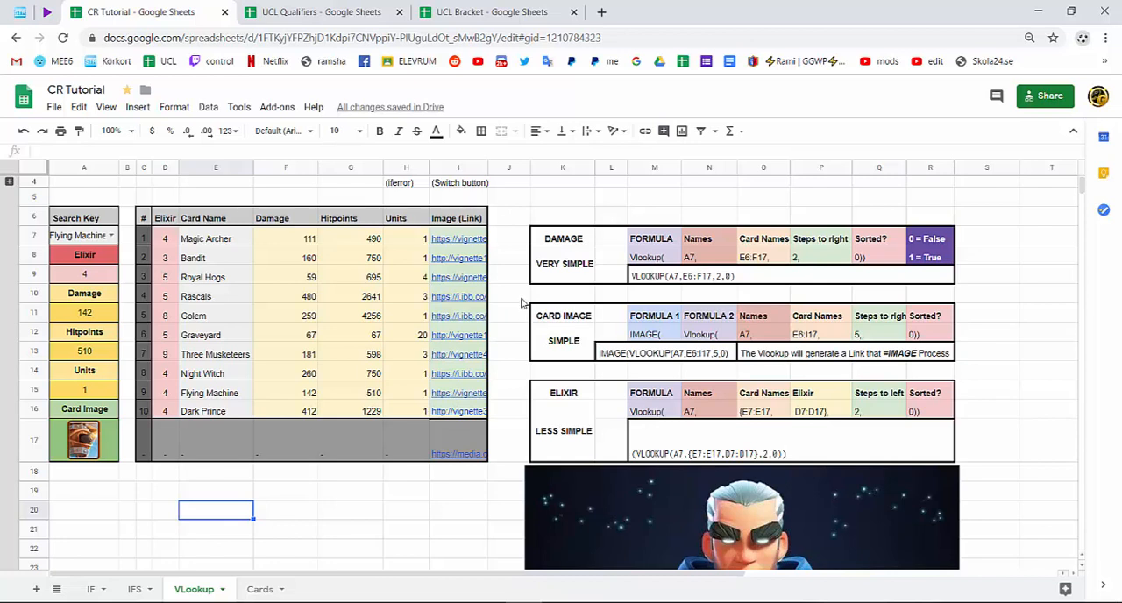
# Switch to the IFS sheet and view the Magic Archer image link in C2.
pyautogui.click(136, 591)
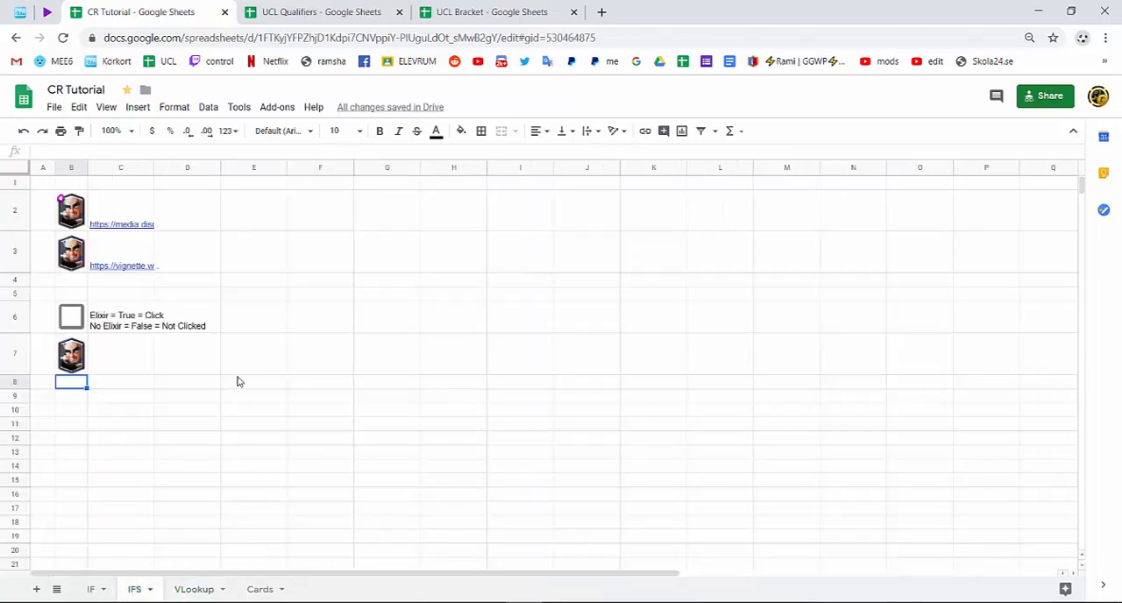
pyautogui.click(96, 209)
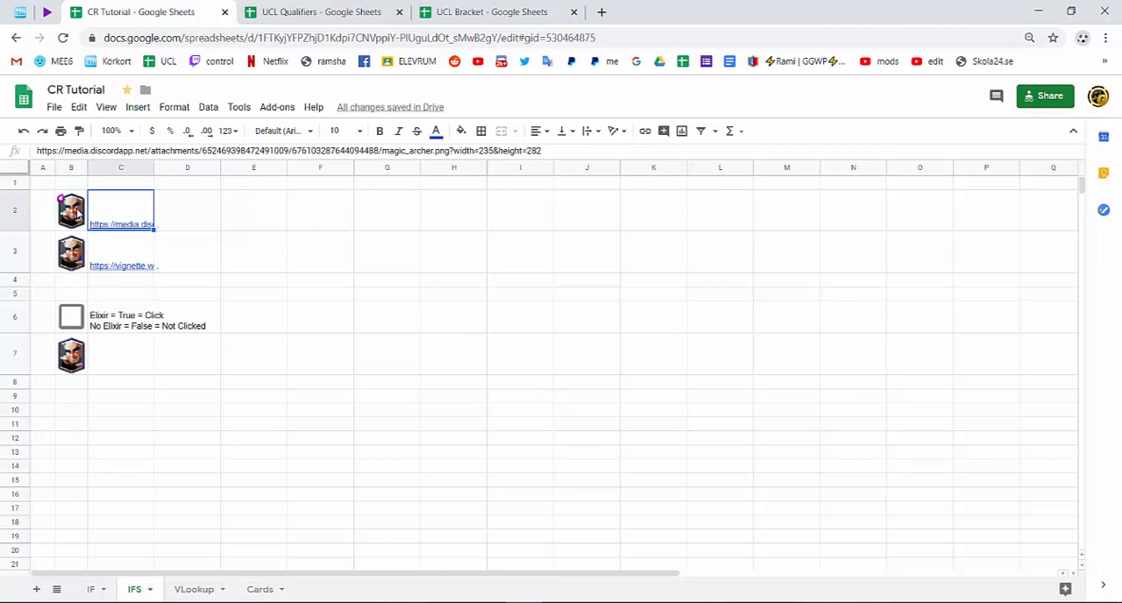
# Show the linked picture in E2 with an IMAGE formula that references C2.
pyautogui.doubleClick(233, 216)
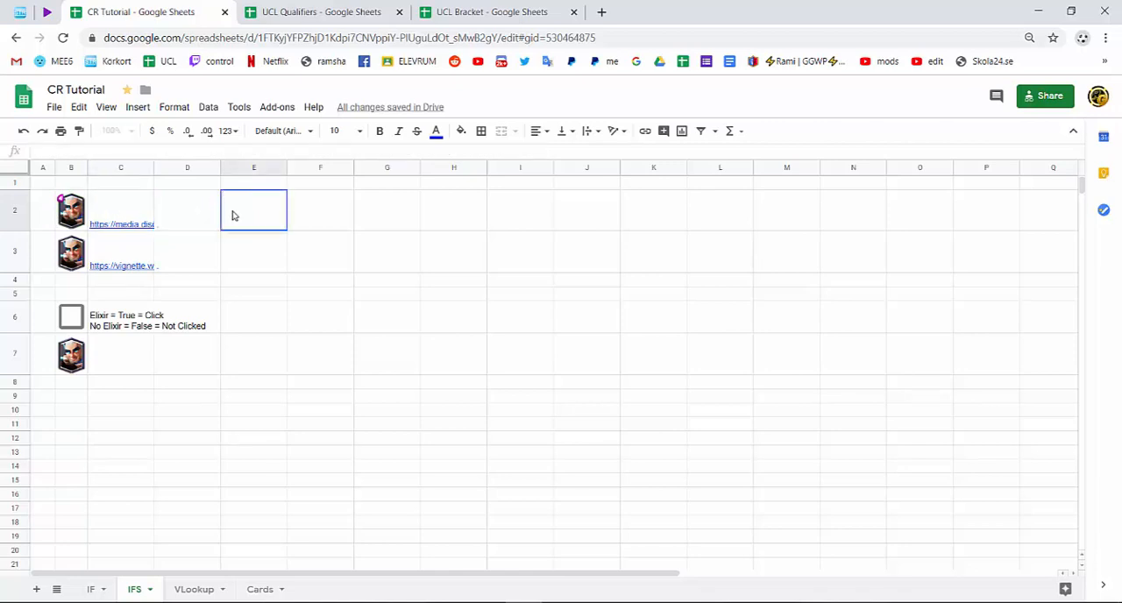
pyautogui.write('=image')
pyautogui.press('Tab')
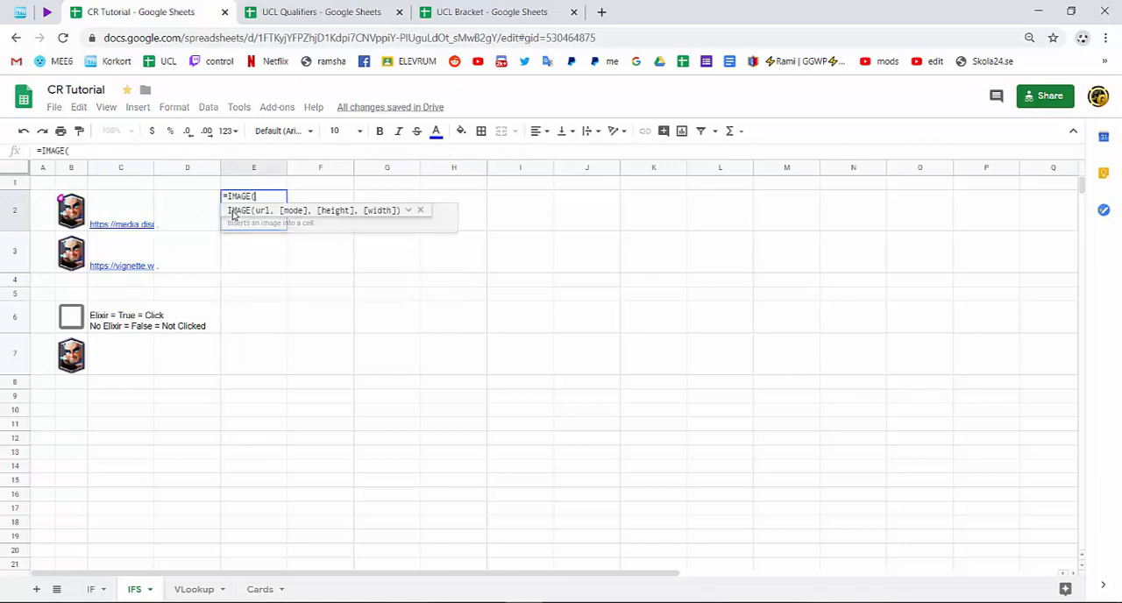
pyautogui.click(131, 211)
pyautogui.write(')')
pyautogui.press('Return')
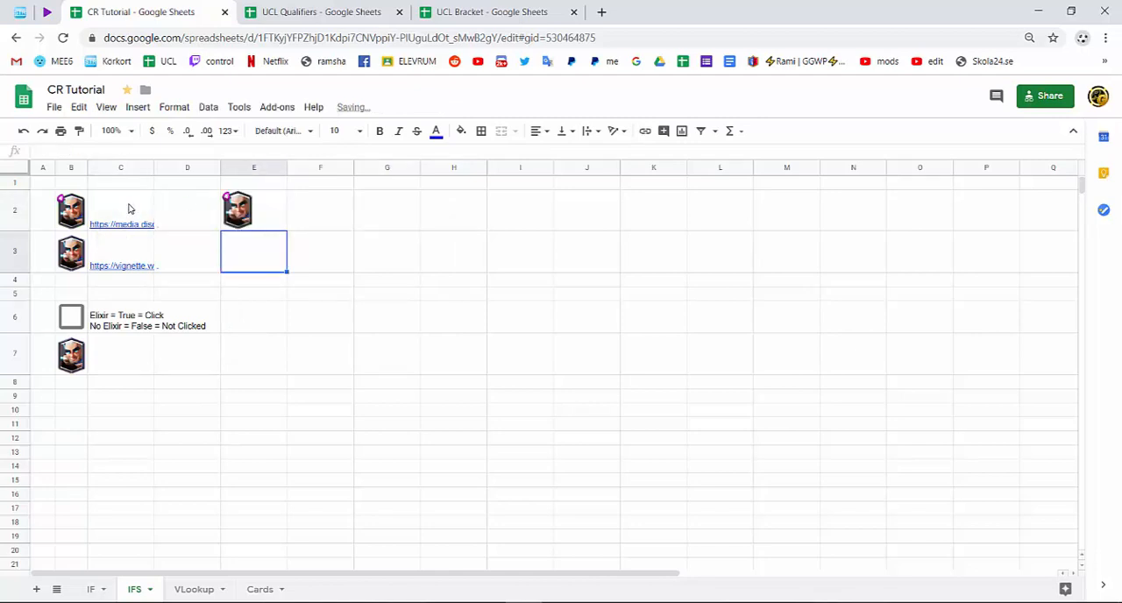
# Enter an IMAGE formula with empty quotation marks in F2, giving =IMAGE("").
pyautogui.doubleClick(342, 214)
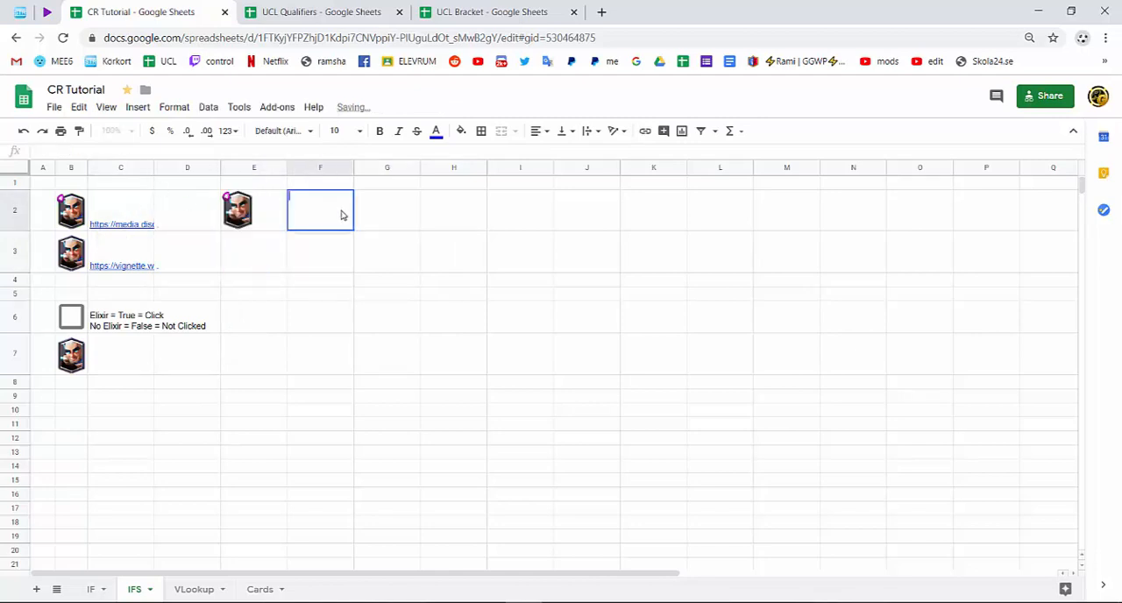
pyautogui.write('=image')
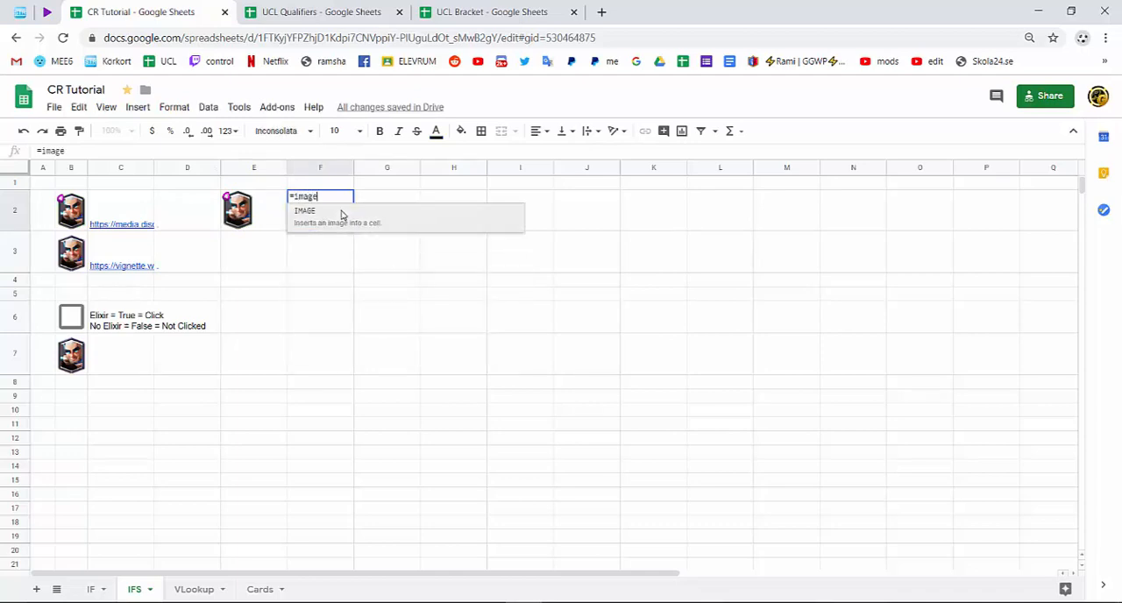
pyautogui.press('Tab')
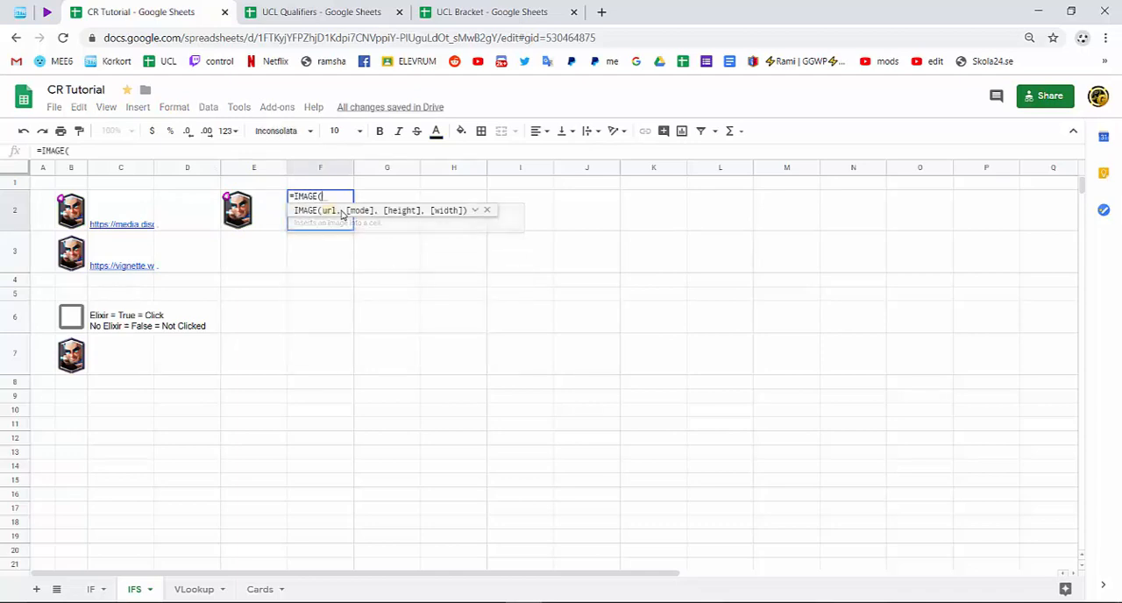
pyautogui.write('"')
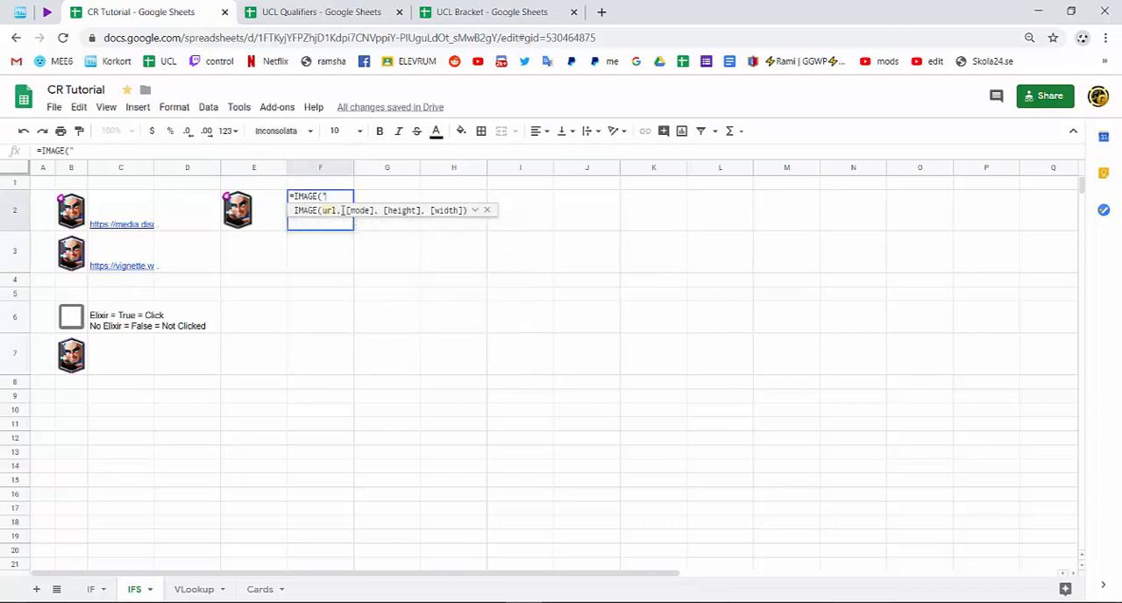
pyautogui.press('Escape')
# Copy the image link from C2 and paste it between the quotation marks of the IMAGE formula in F2.
pyautogui.click(147, 217)
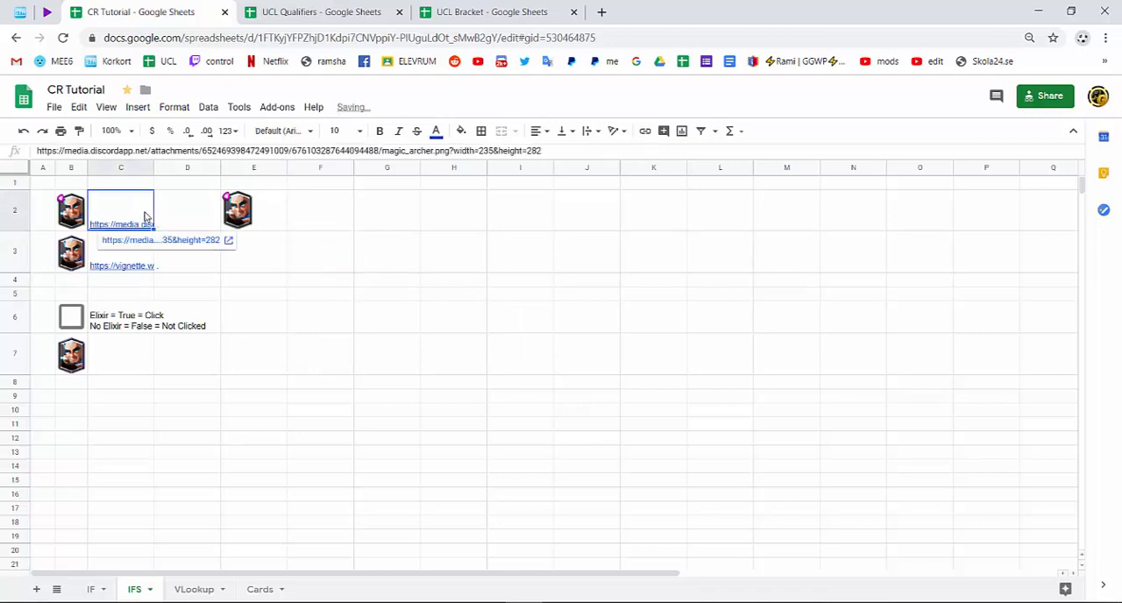
pyautogui.rightClick(148, 217)
pyautogui.click(202, 153)
pyautogui.click(313, 218)
pyautogui.doubleClick(298, 209)
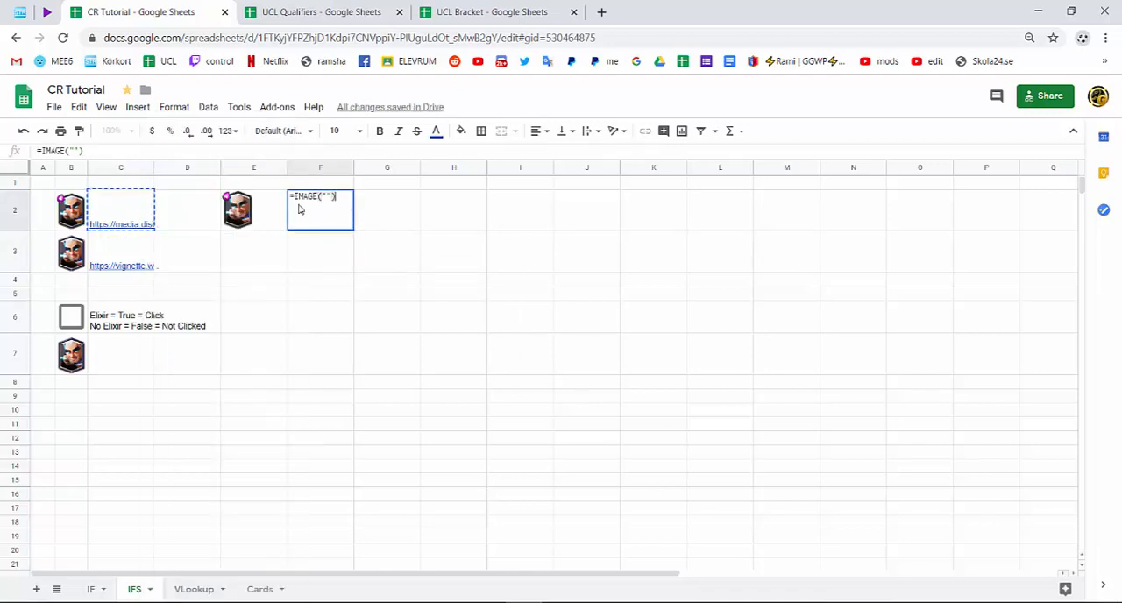
pyautogui.click(327, 196)
pyautogui.hotkey('ctrl', 'v')
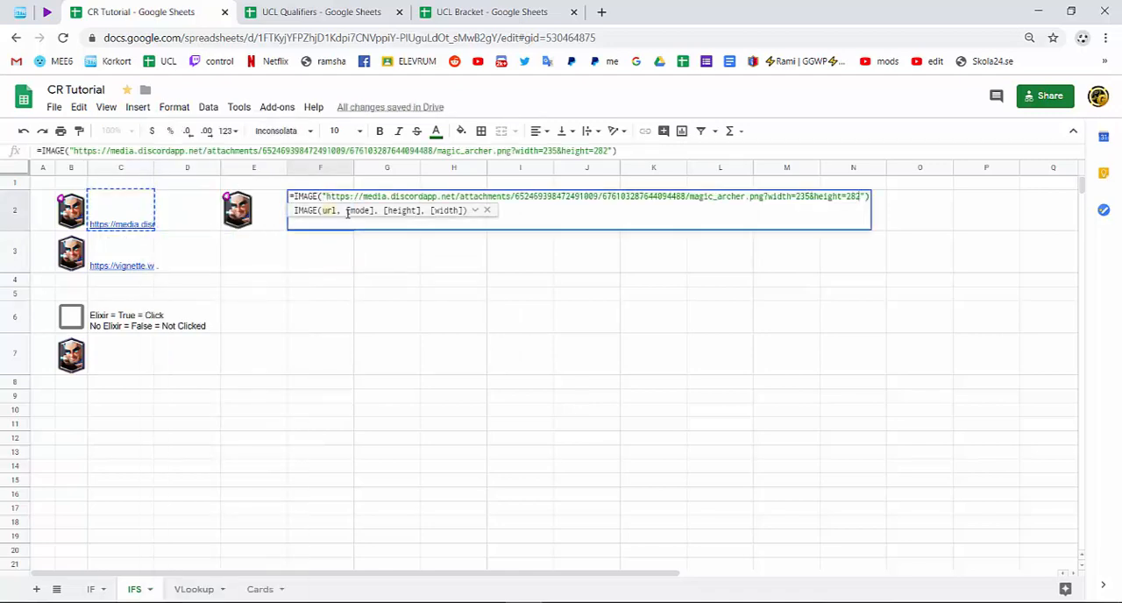
pyautogui.press('Return')
# Delete the two test images in E2:F2.
pyautogui.moveTo(344, 205); pyautogui.dragTo(275, 203)
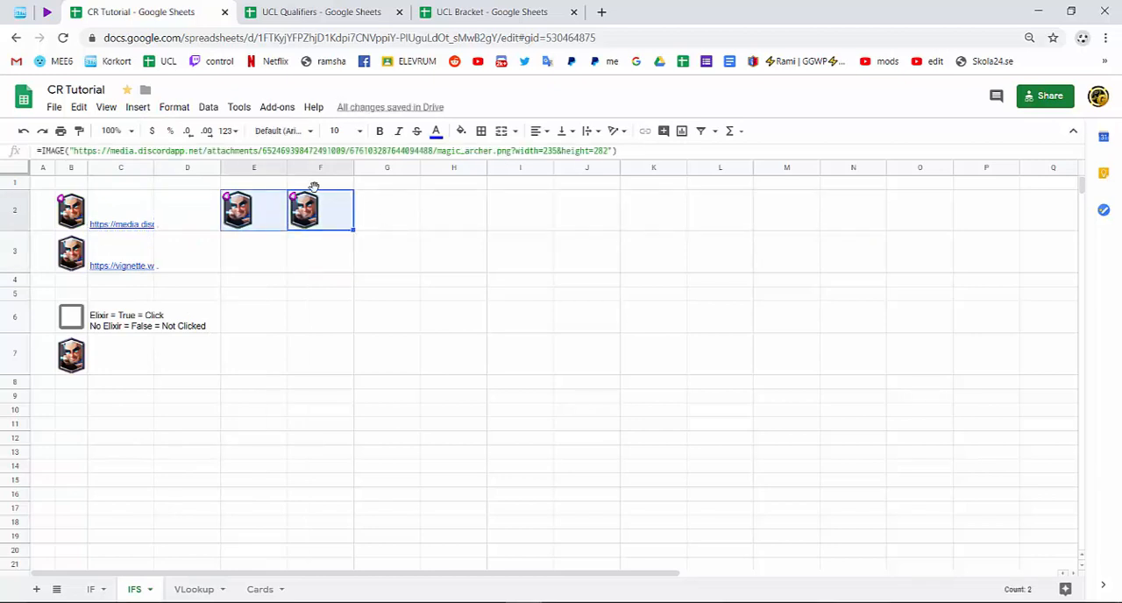
pyautogui.press('Delete')
pyautogui.click(298, 263)
# Examine the IMAGE formulas in B2 and B3 and the combined IMAGE and IFS formula in B7.
pyautogui.doubleClick(78, 209)
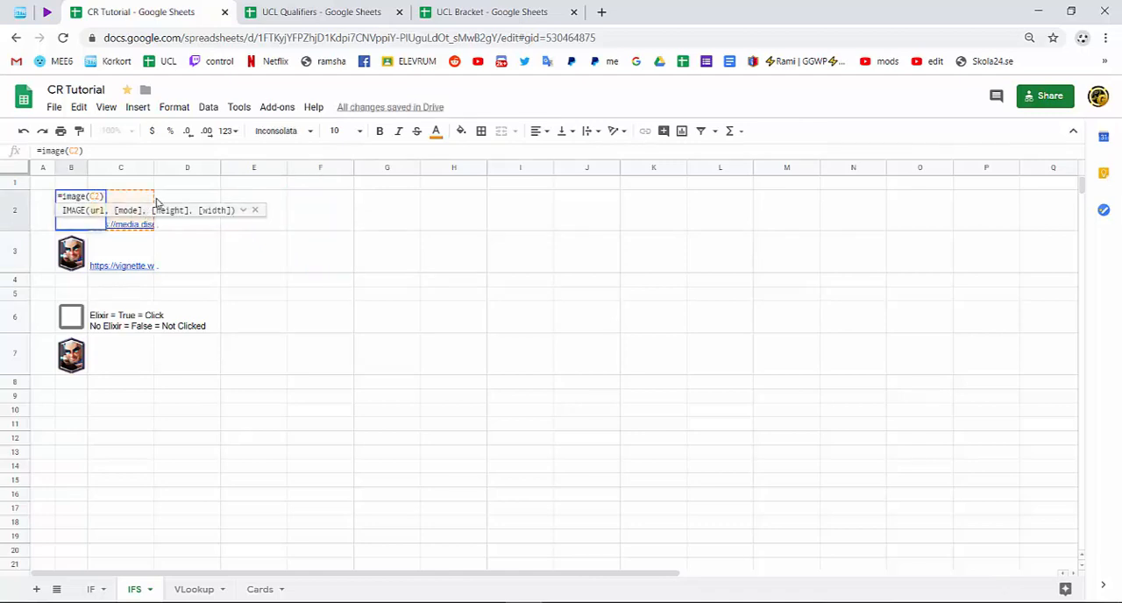
pyautogui.press('Return')
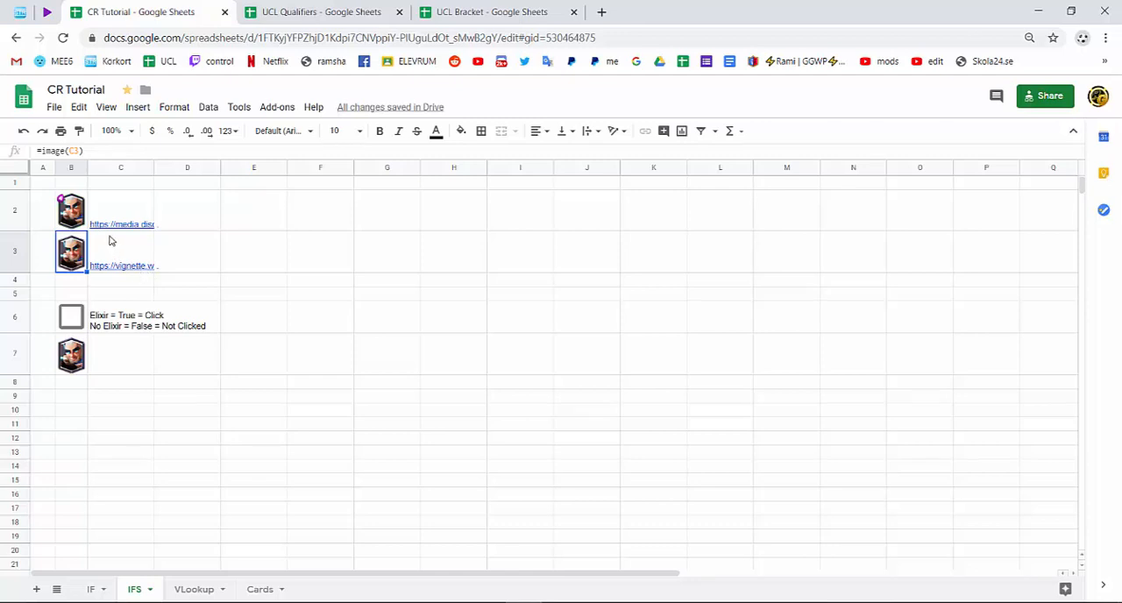
pyautogui.moveTo(114, 254)
pyautogui.mouseDown()
pyautogui.moveTo(70, 217)
pyautogui.moveTo(137, 252)
pyautogui.moveTo(77, 212)
pyautogui.moveTo(83, 256)
pyautogui.moveTo(107, 267)
pyautogui.mouseUp()
pyautogui.click(193, 362)
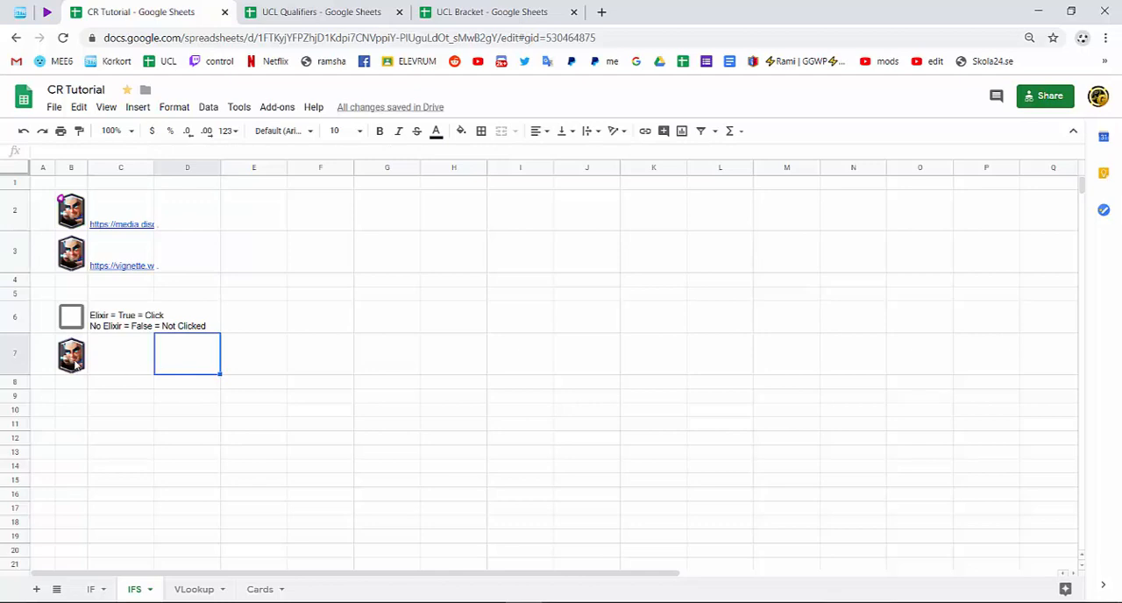
pyautogui.doubleClick(76, 365)
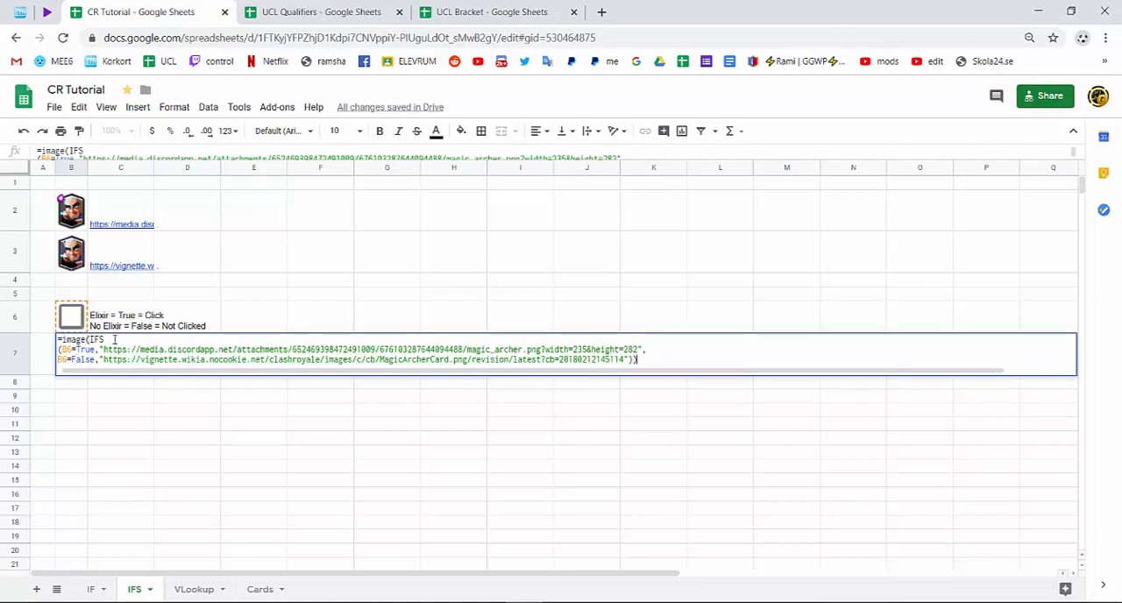
pyautogui.press('Return')
# Start an IFS formula in E3 to review its argument syntax, and clear the cell again.
pyautogui.doubleClick(286, 270)
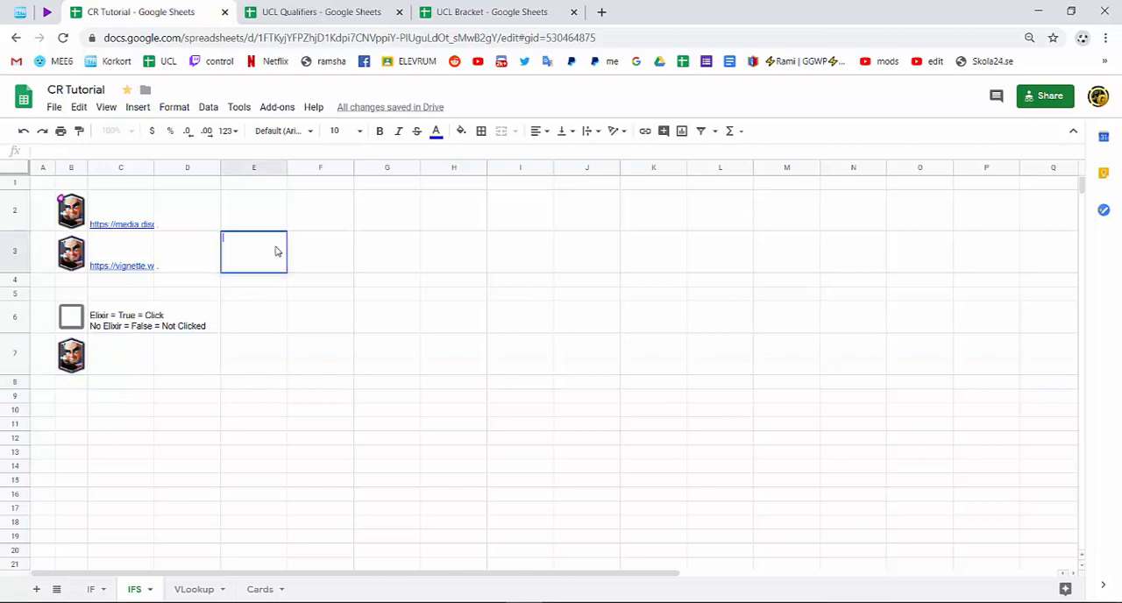
pyautogui.write('=IFS(')
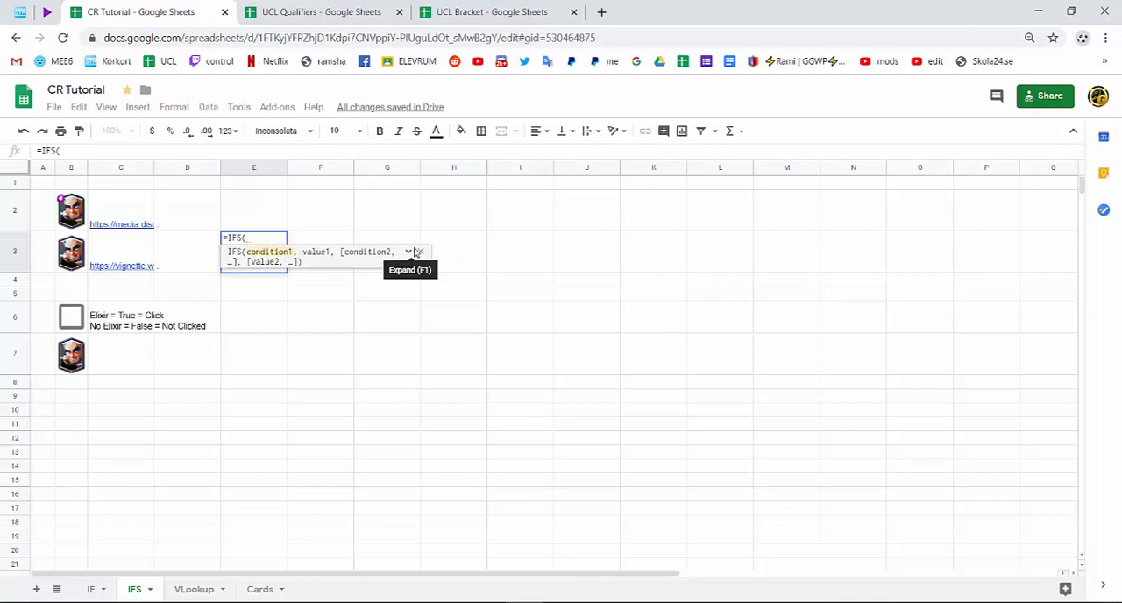
pyautogui.press('Return')
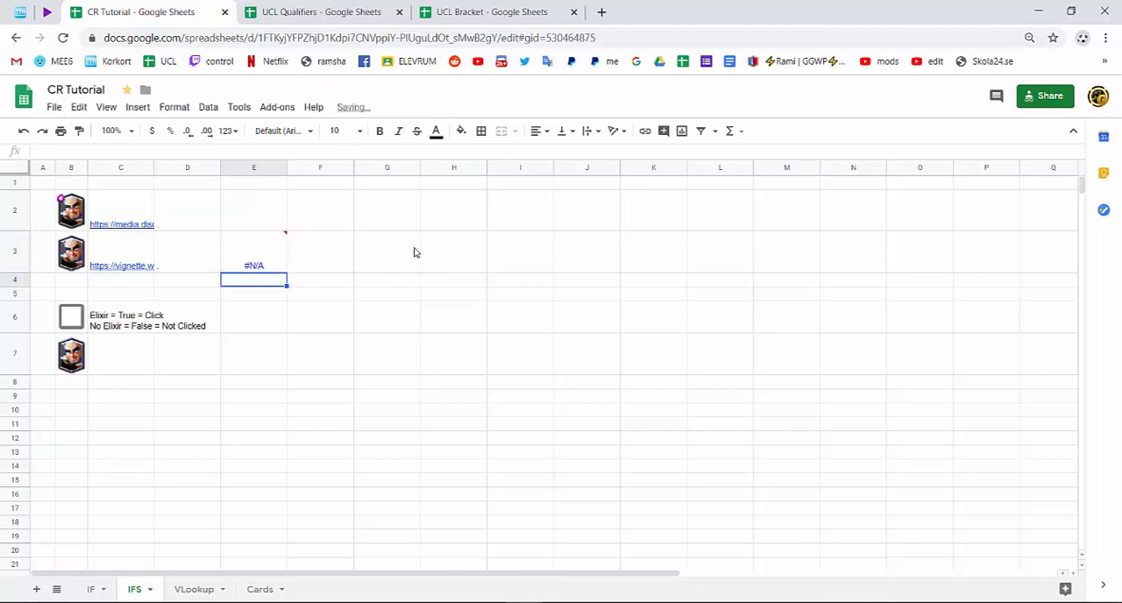
pyautogui.click(274, 255)
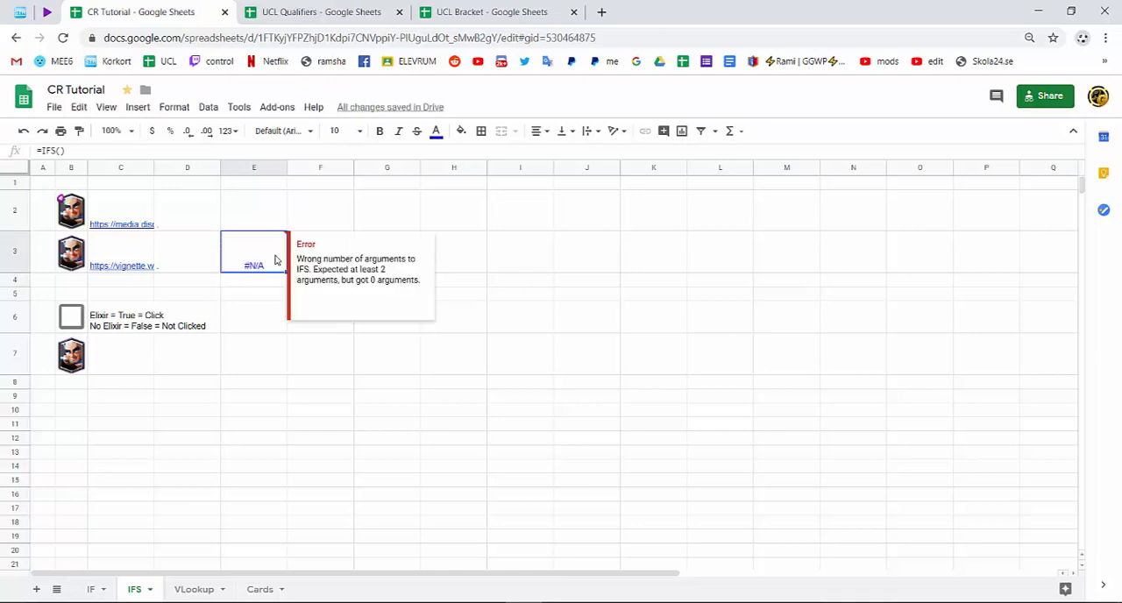
pyautogui.press('Delete')
pyautogui.click(246, 340)
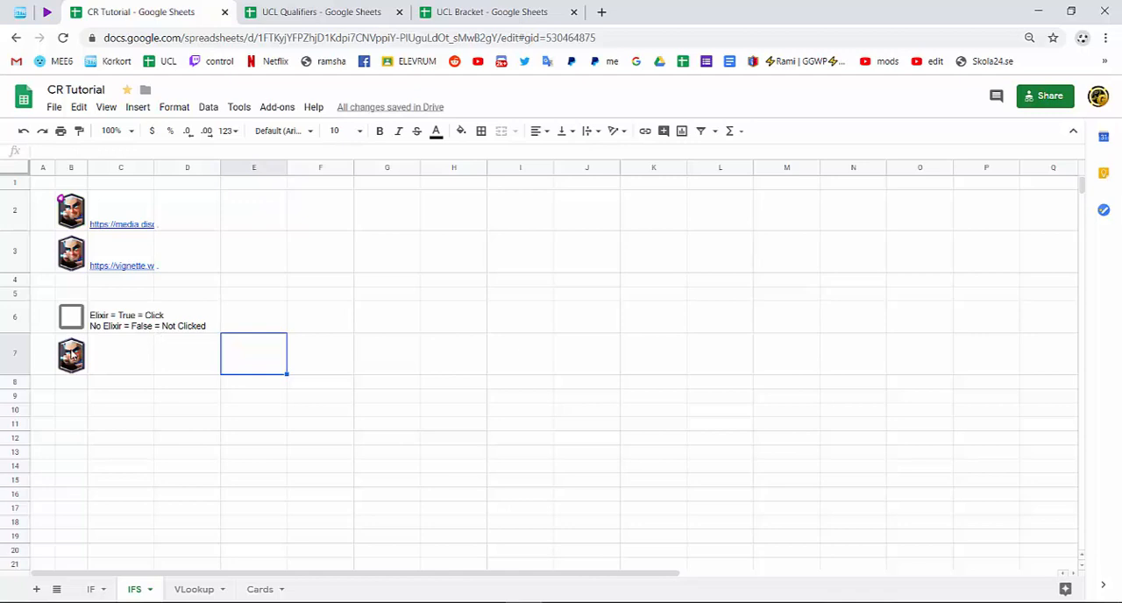
# Toggle the checkbox in B6 on and off, check how the card image in B7 responds, and leave it unticked.
pyautogui.click(73, 355)
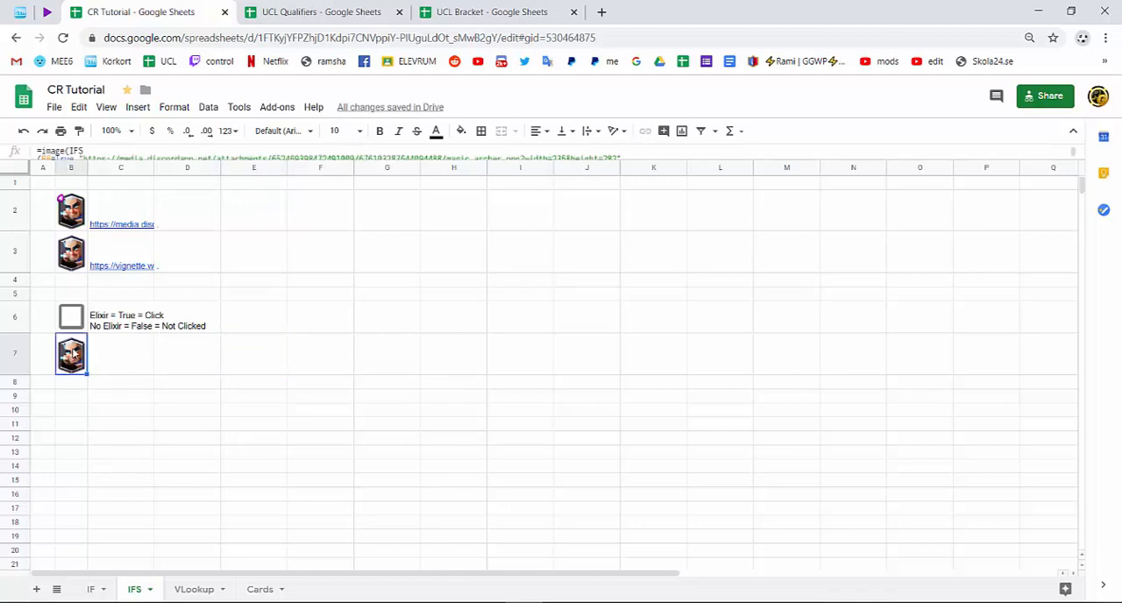
pyautogui.click(73, 318)
pyautogui.click(75, 318)
pyautogui.click(77, 318)
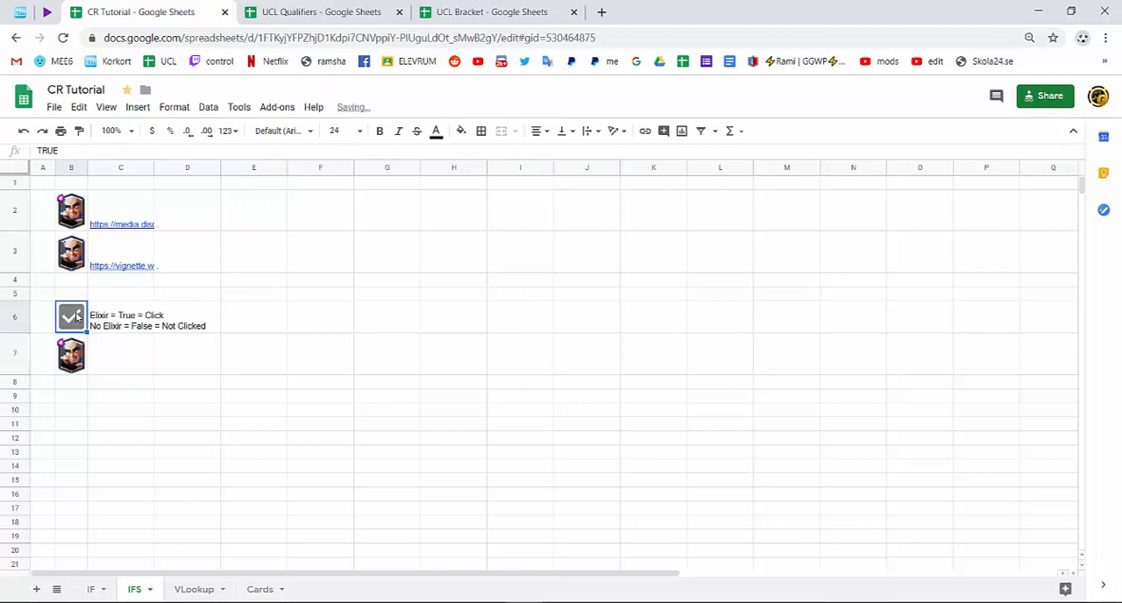
pyautogui.click(77, 317)
pyautogui.click(77, 317)
pyautogui.click(78, 317)
# Clear the image formula from B7 and widen column C to fit the text in C6.
pyautogui.click(74, 359)
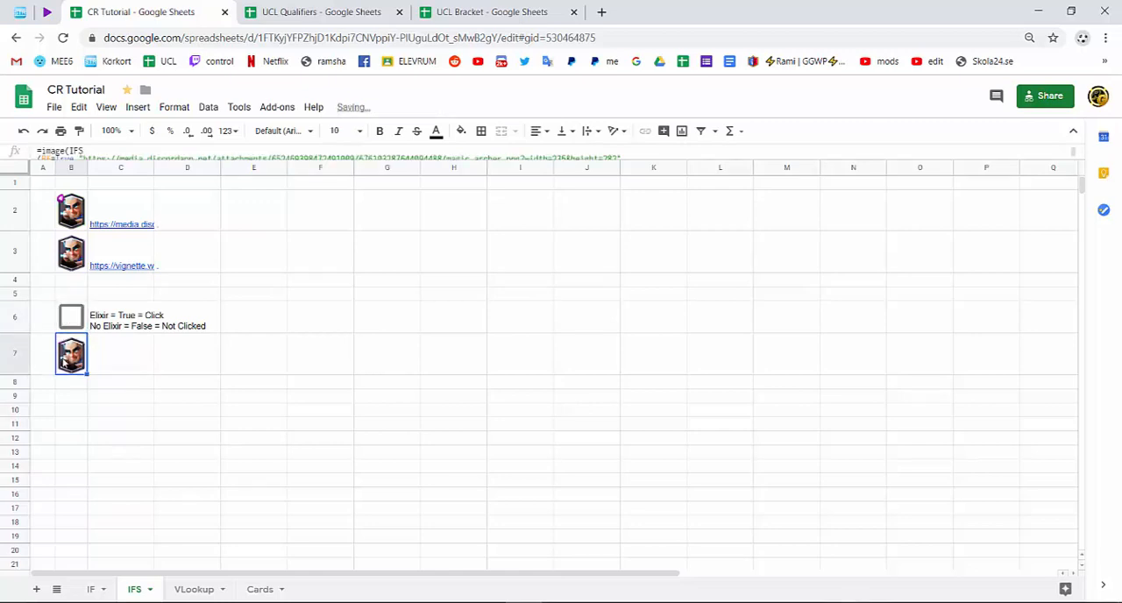
pyautogui.click(101, 319)
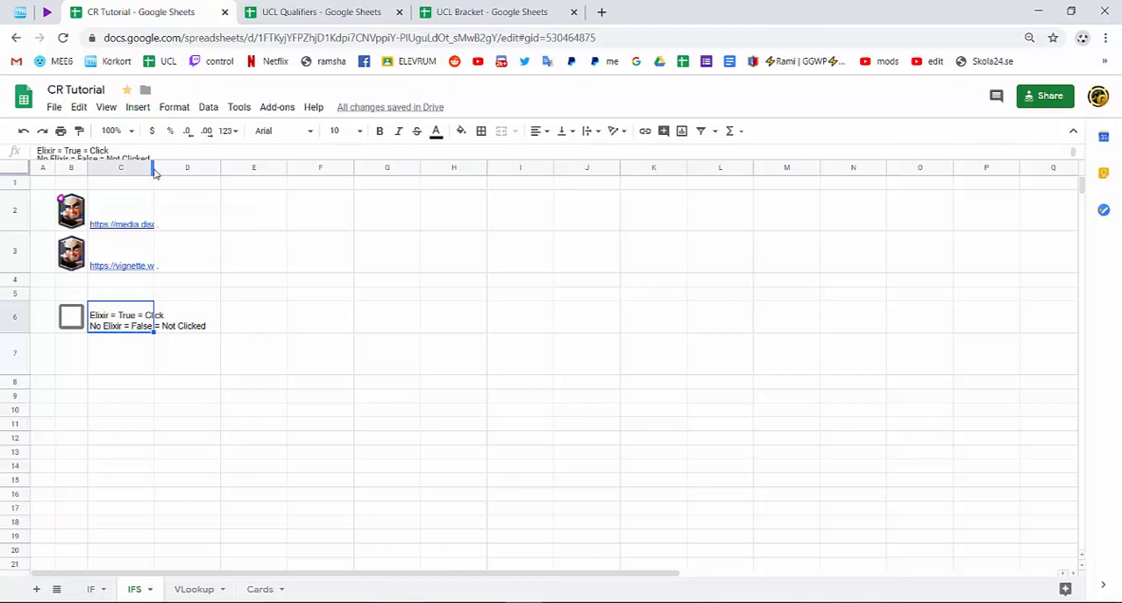
pyautogui.moveTo(153, 171); pyautogui.dragTo(210, 197)
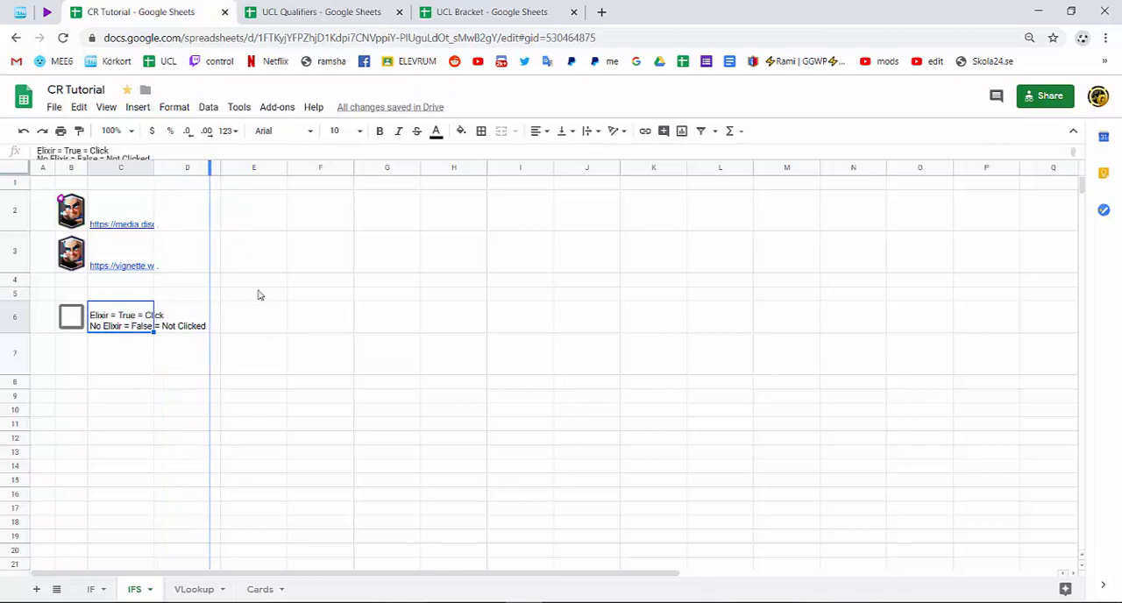
# Tick the checkbox in B6 and re-enter its underlying value as TRUE.
pyautogui.click(75, 315)
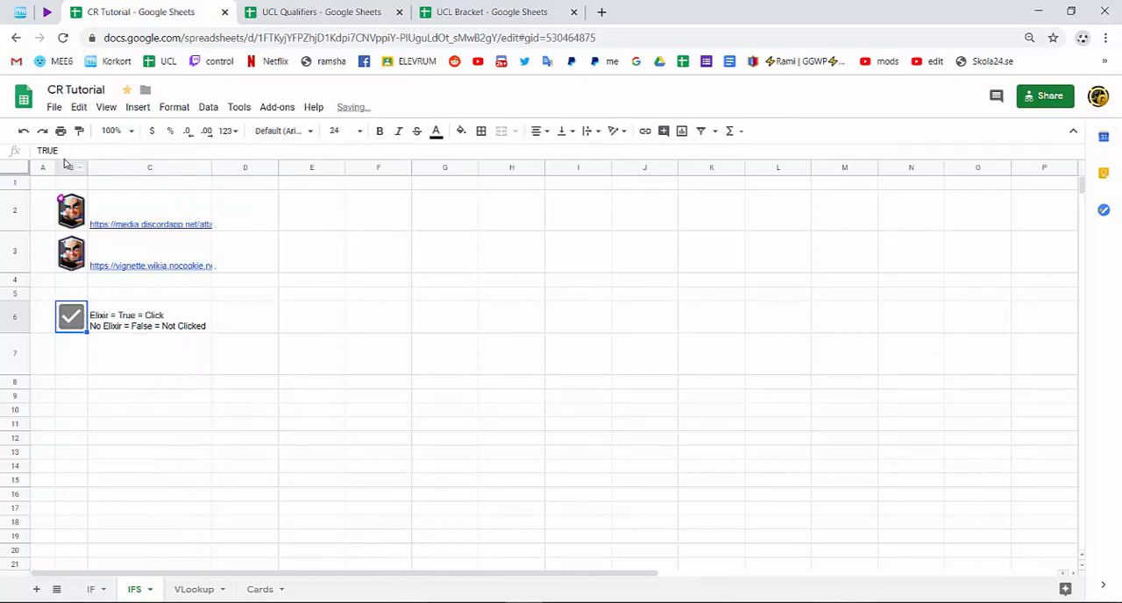
pyautogui.doubleClick(32, 154)
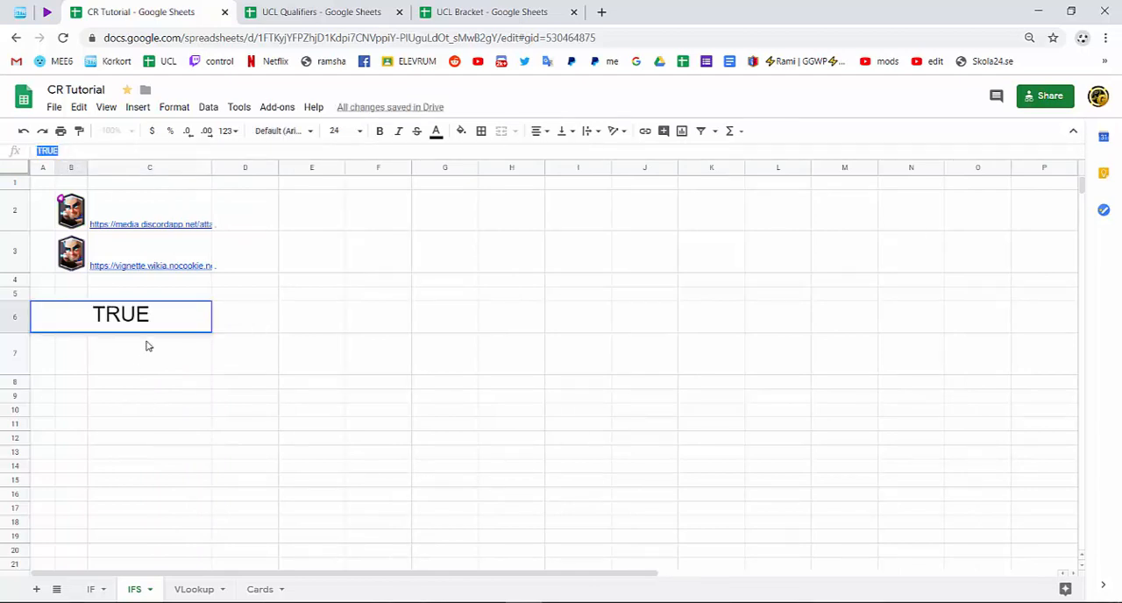
pyautogui.press('Right')
pyautogui.press('BackSpace')
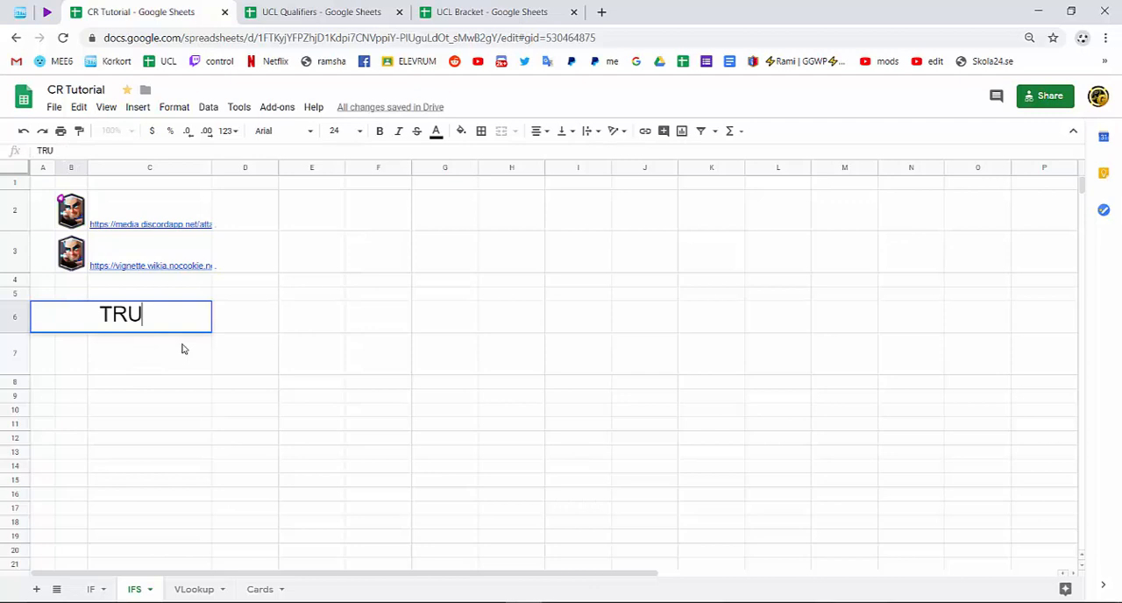
pyautogui.write('e')
pyautogui.press('Return')
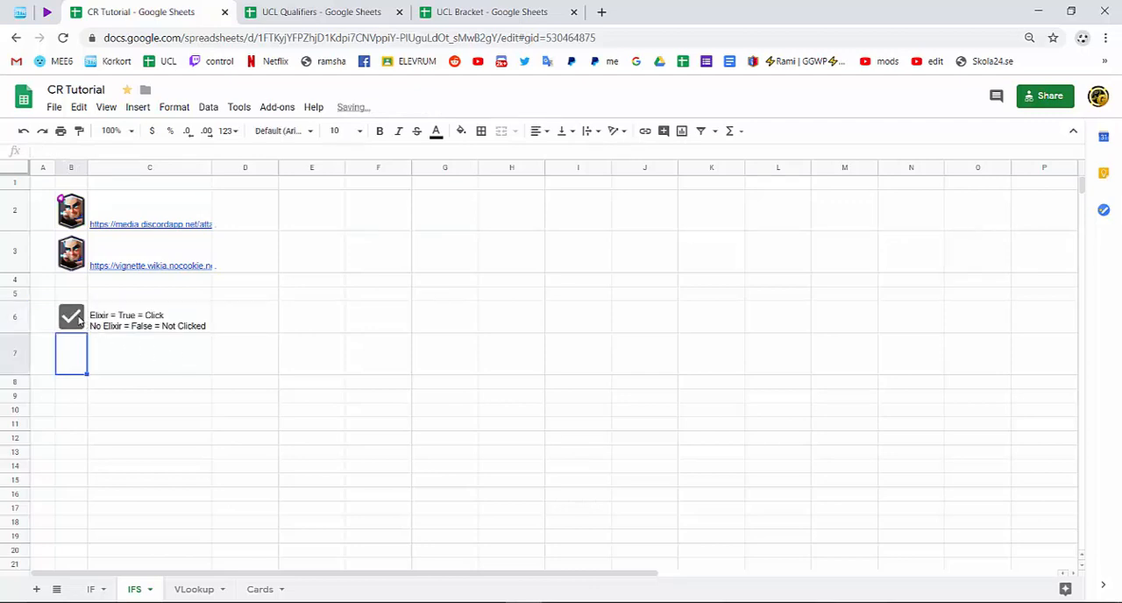
# Toggle the checkbox in B6 repeatedly, compare its underlying value when ticked and unticked, and leave it unticked.
pyautogui.click(78, 321)
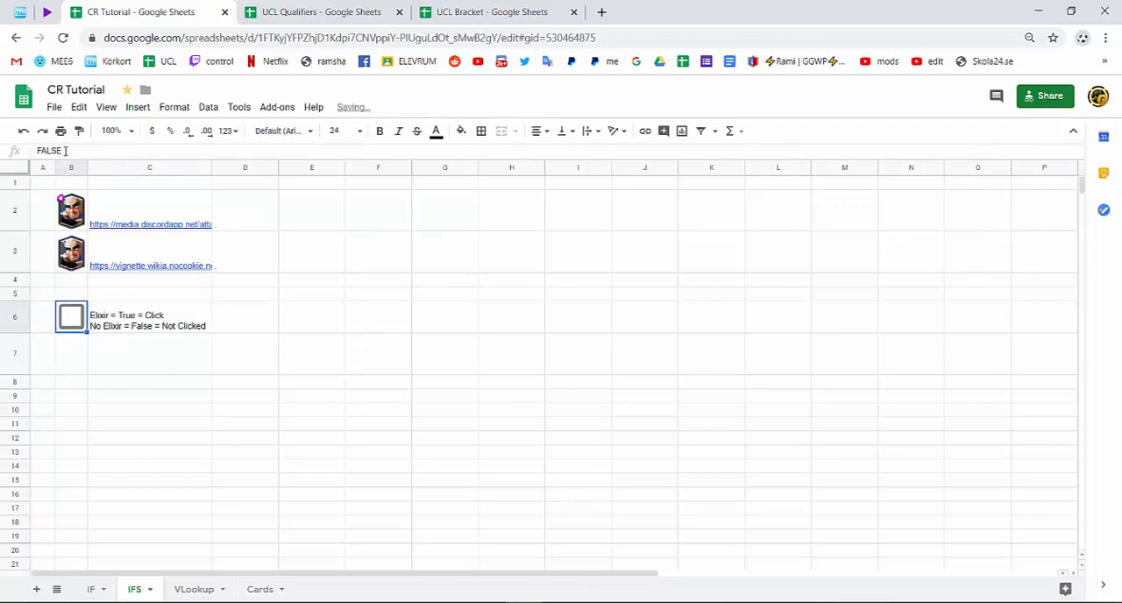
pyautogui.click(70, 326)
pyautogui.click(69, 328)
pyautogui.click(69, 329)
pyautogui.click(69, 329)
pyautogui.click(69, 329)
pyautogui.click(70, 329)
# Enter an IFS formula in B7 with the first condition B6=False.
pyautogui.click(77, 366)
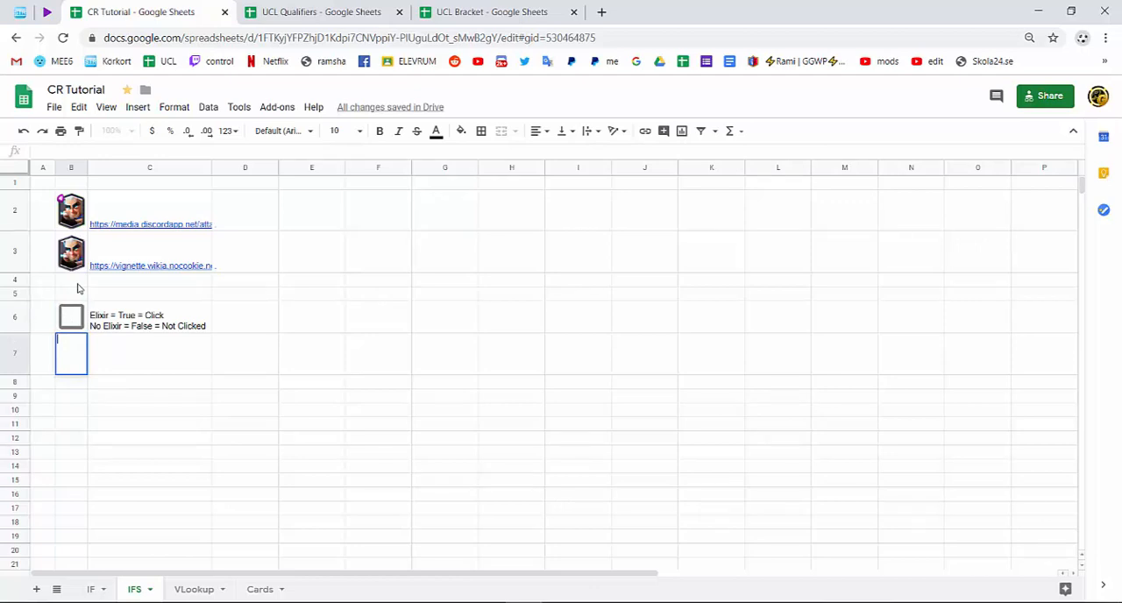
pyautogui.doubleClick(77, 338)
pyautogui.write('=')
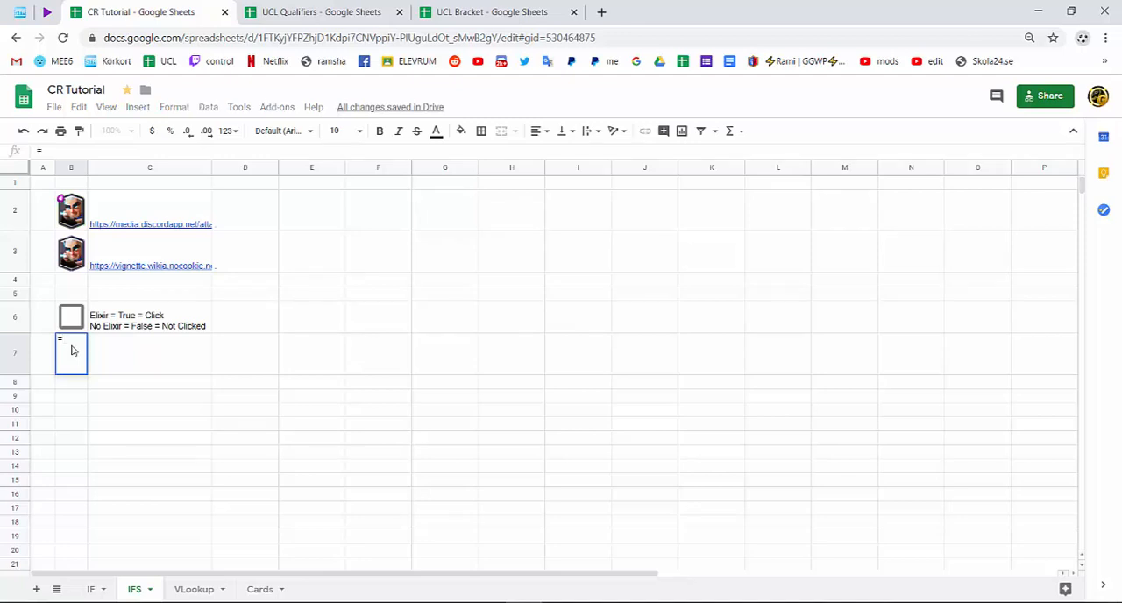
pyautogui.write('IFS(')
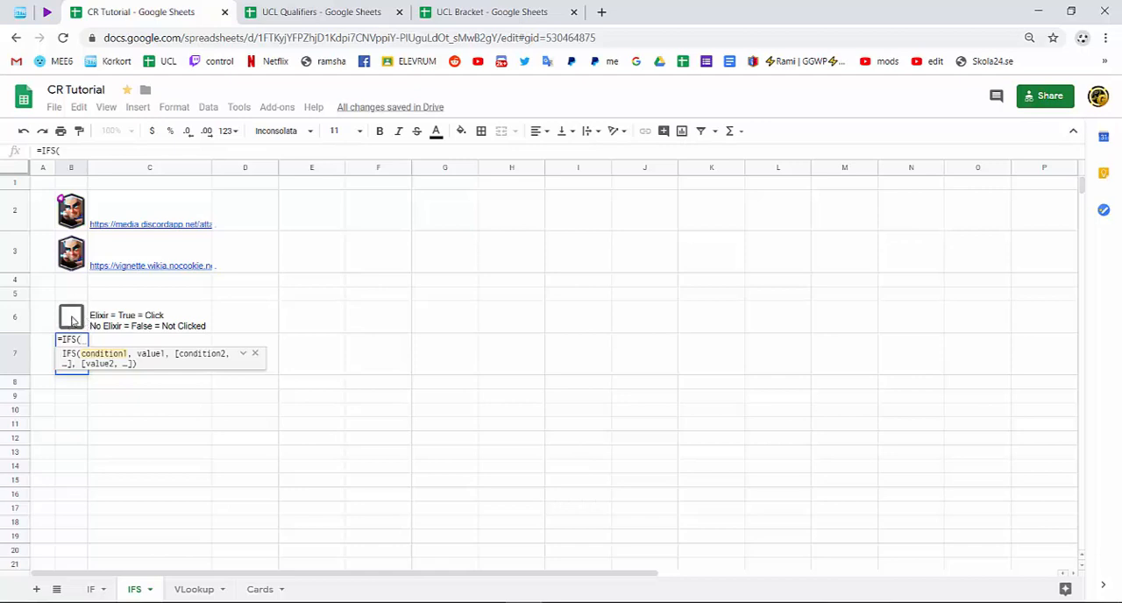
pyautogui.click(73, 321)
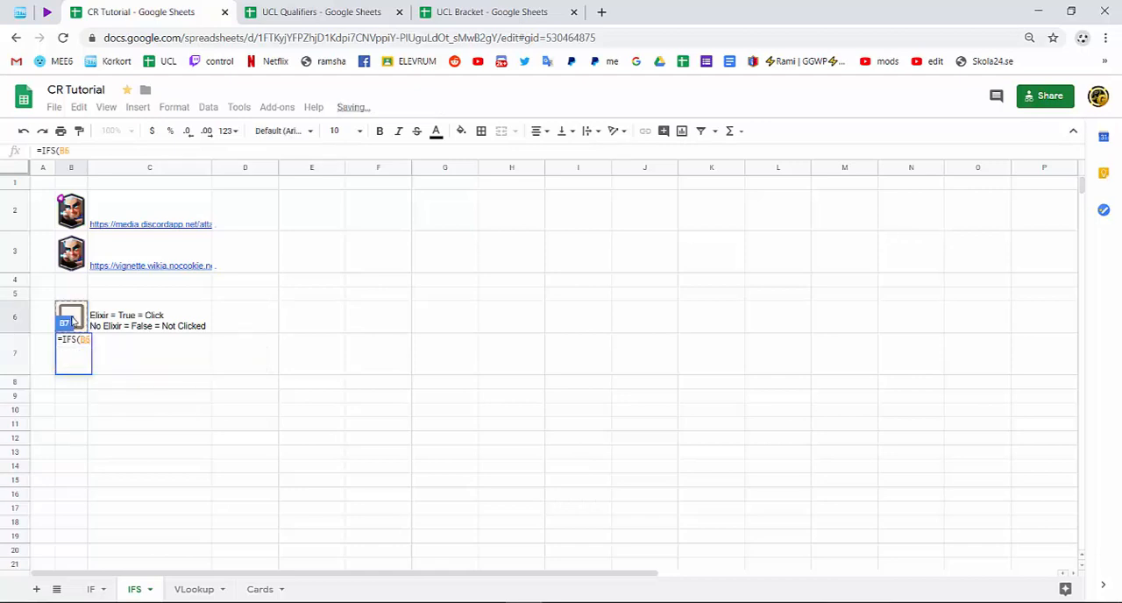
pyautogui.write('=')
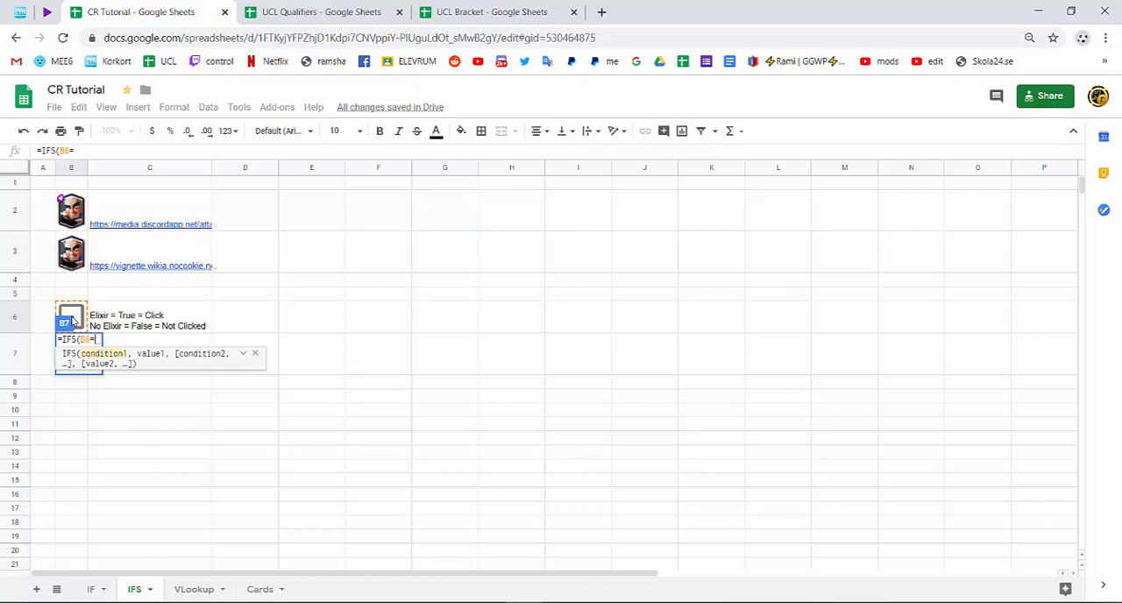
pyautogui.write('False')
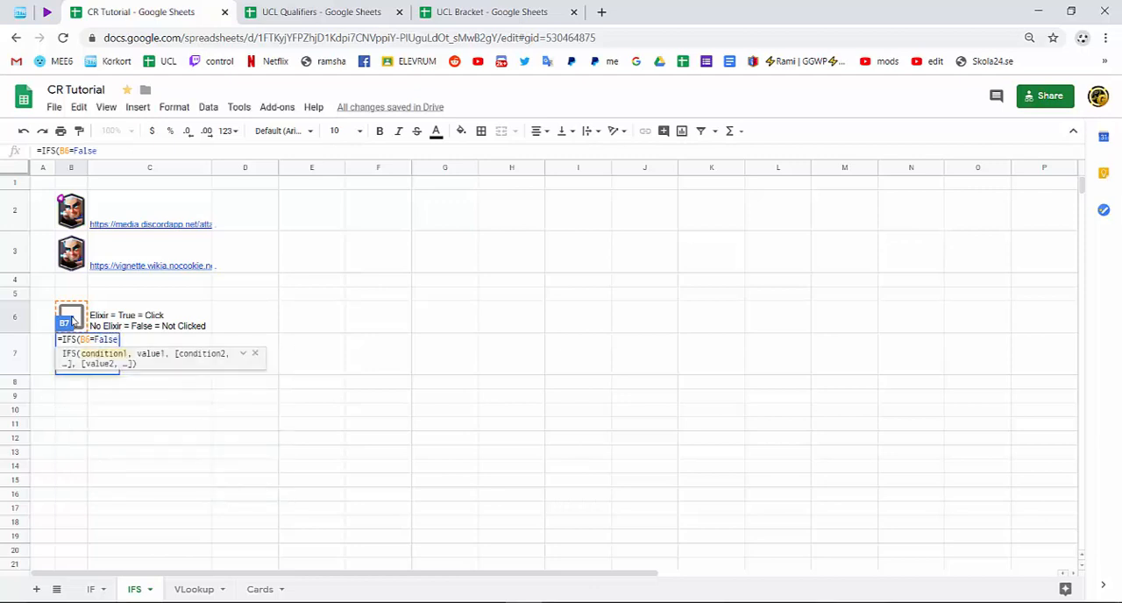
pyautogui.press('Return')
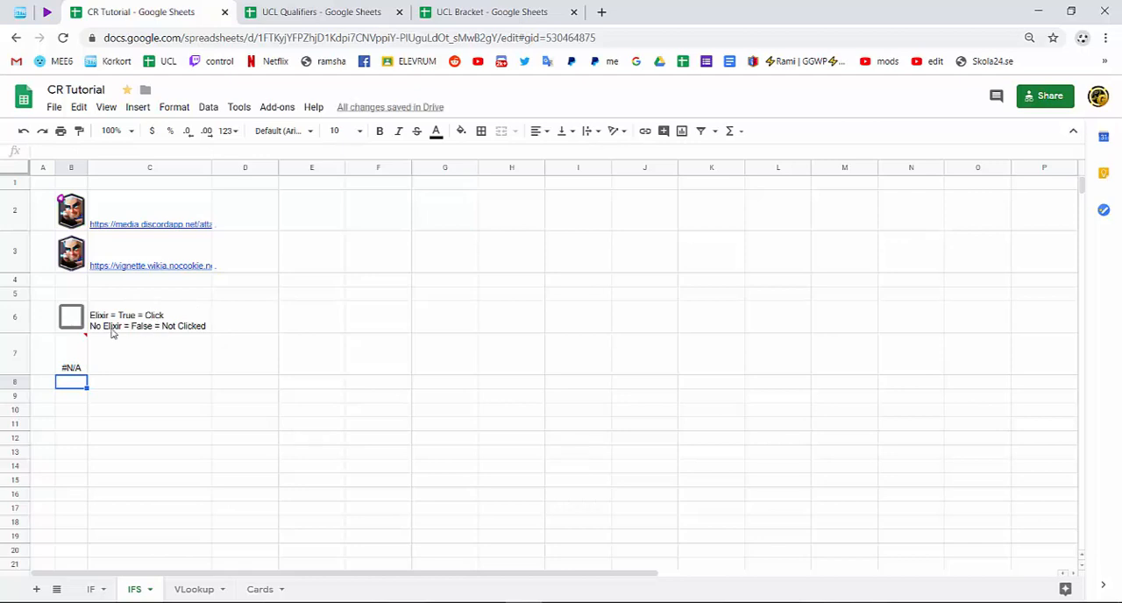
# Copy the image link from C3 and add it in quotes as the value for the B6=False condition in B7's formula.
pyautogui.rightClick(146, 265)
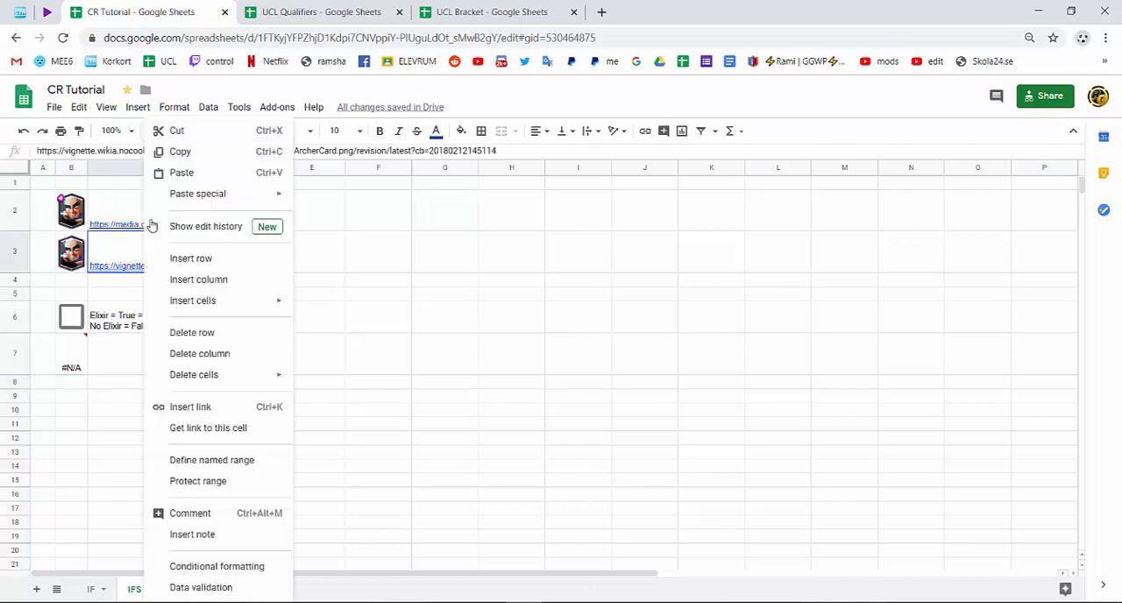
pyautogui.click(176, 153)
pyautogui.doubleClick(71, 369)
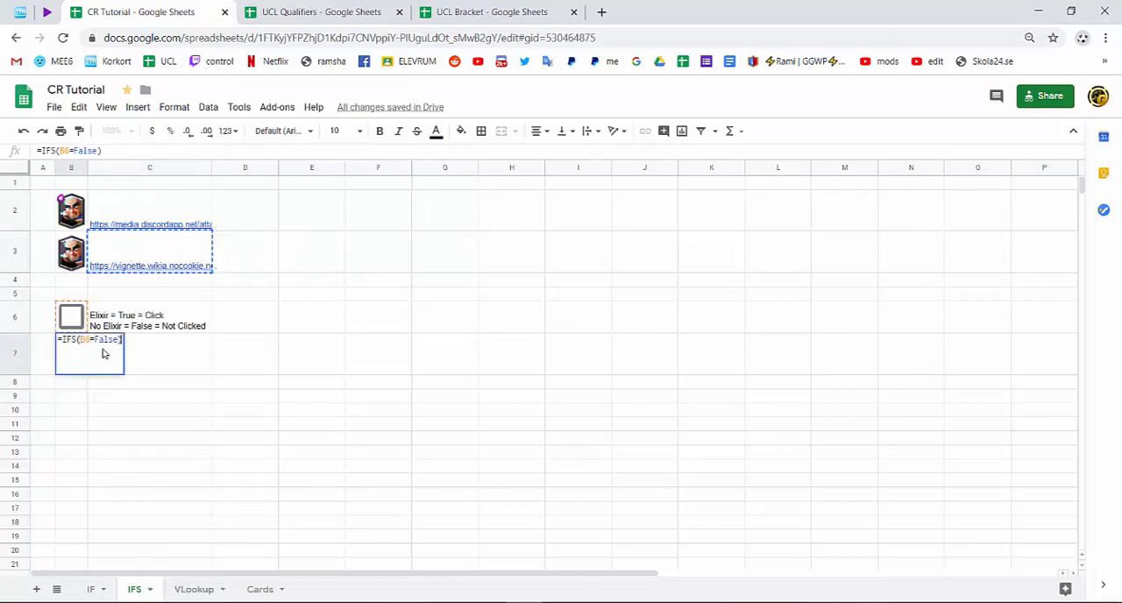
pyautogui.click(120, 340)
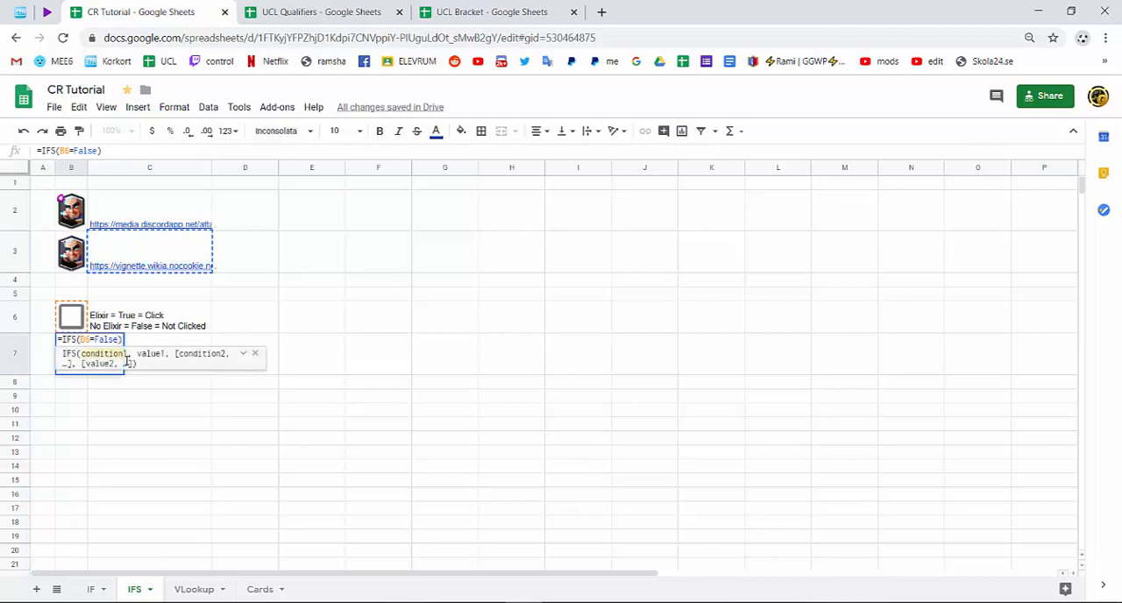
pyautogui.write(',')
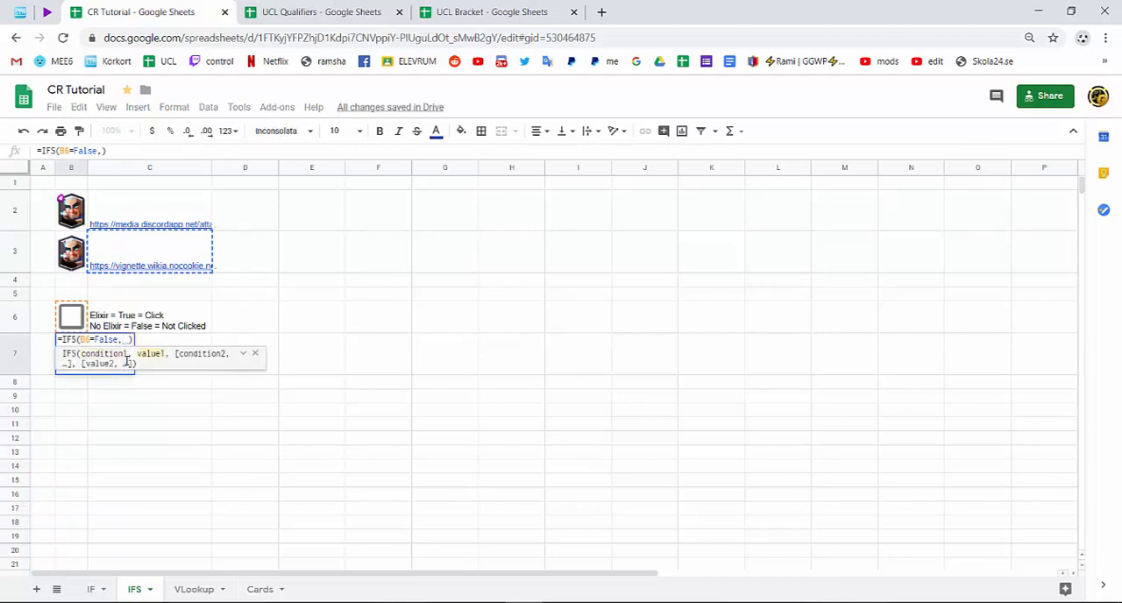
pyautogui.write('"')
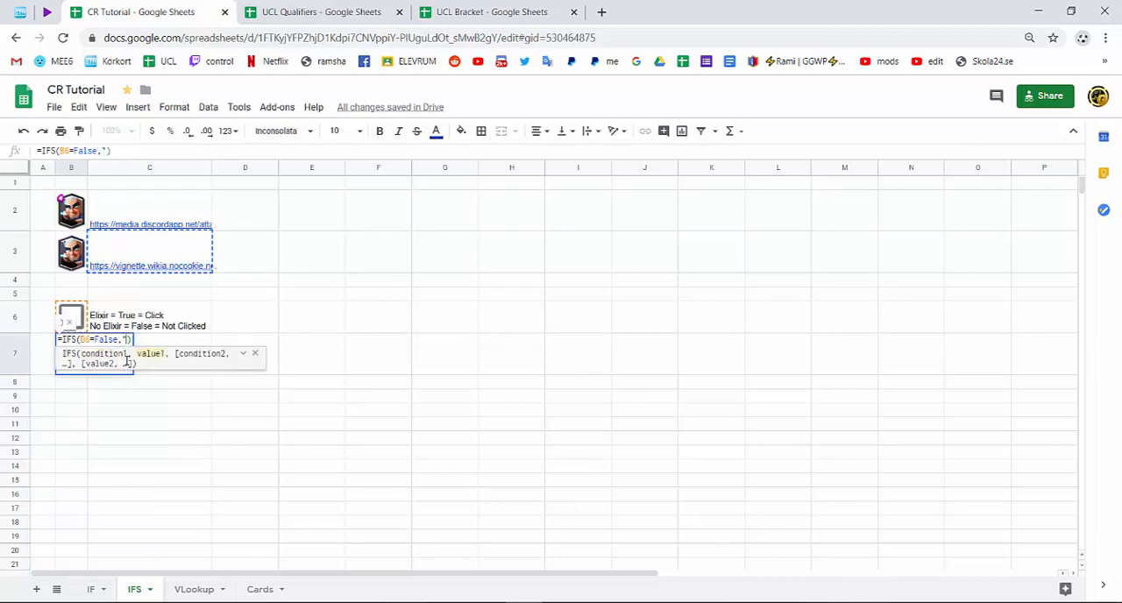
pyautogui.hotkey('ctrl', 'v')
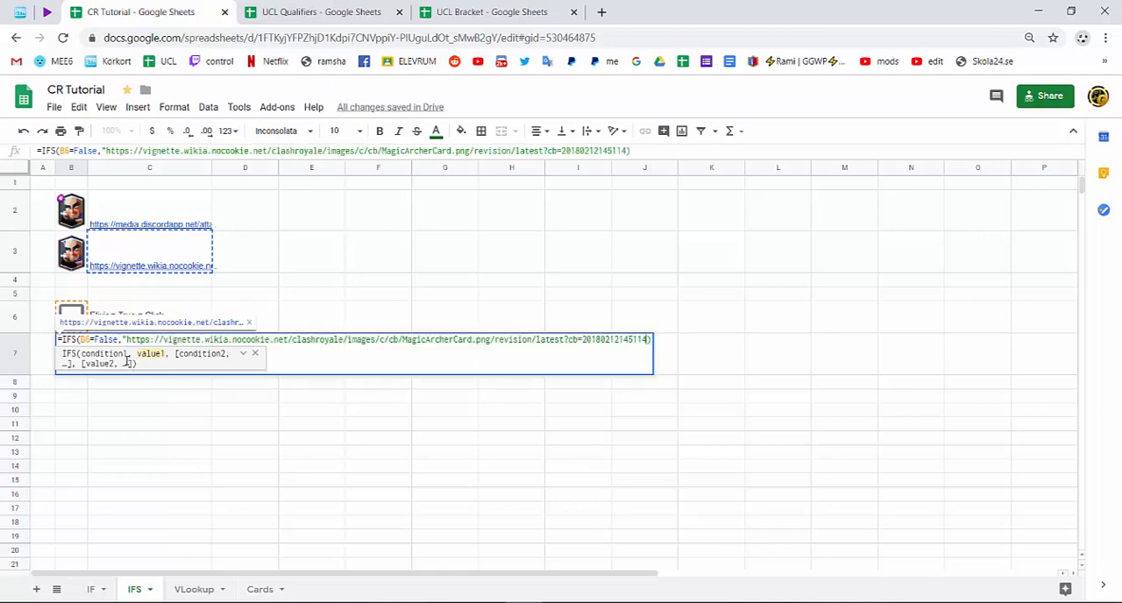
pyautogui.write('",')
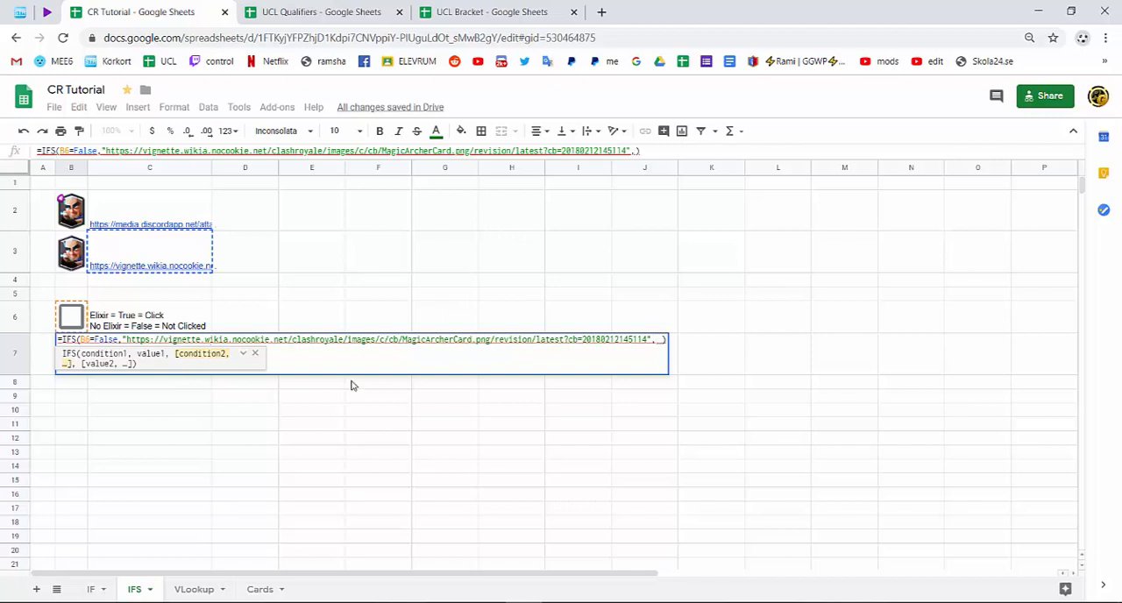
# Add B6=True as the second condition of the IFS formula in B7.
pyautogui.write('b6')
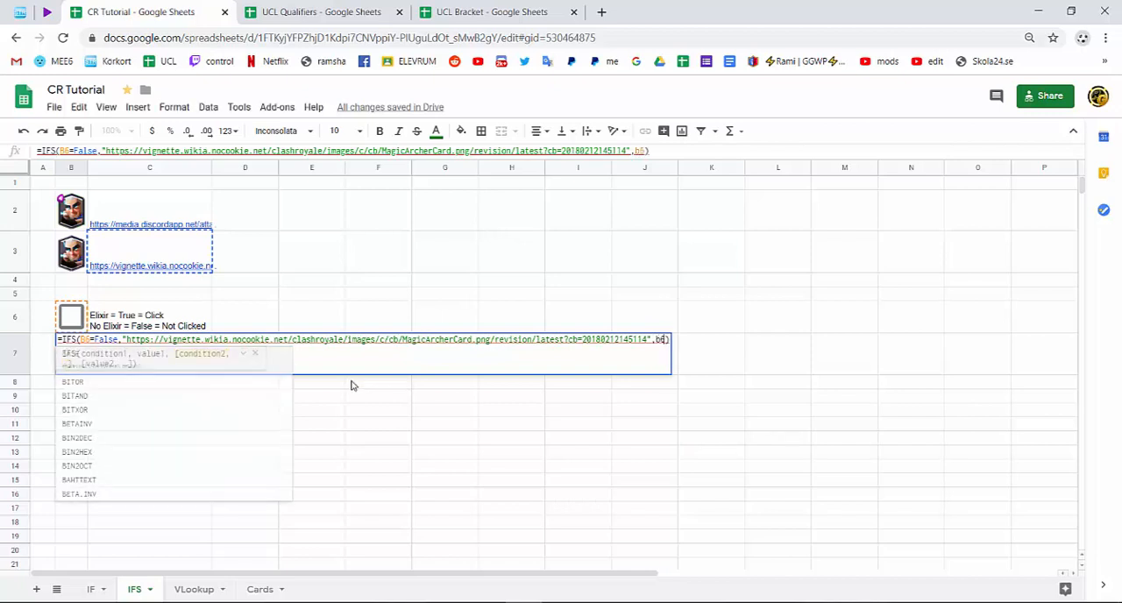
pyautogui.write('=')
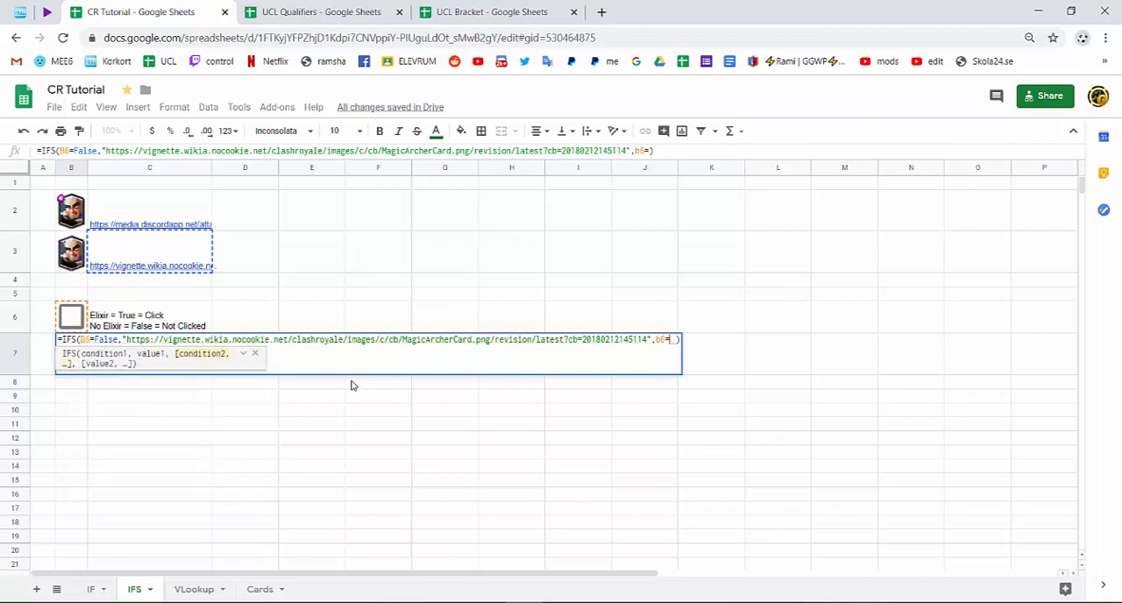
pyautogui.write('True')
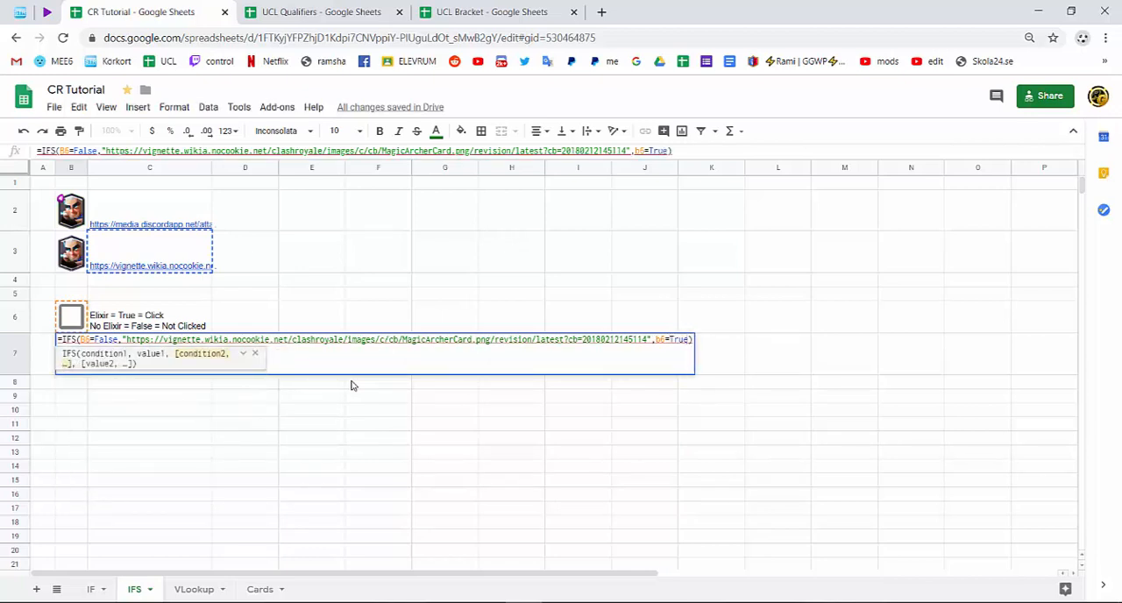
pyautogui.press('Return')
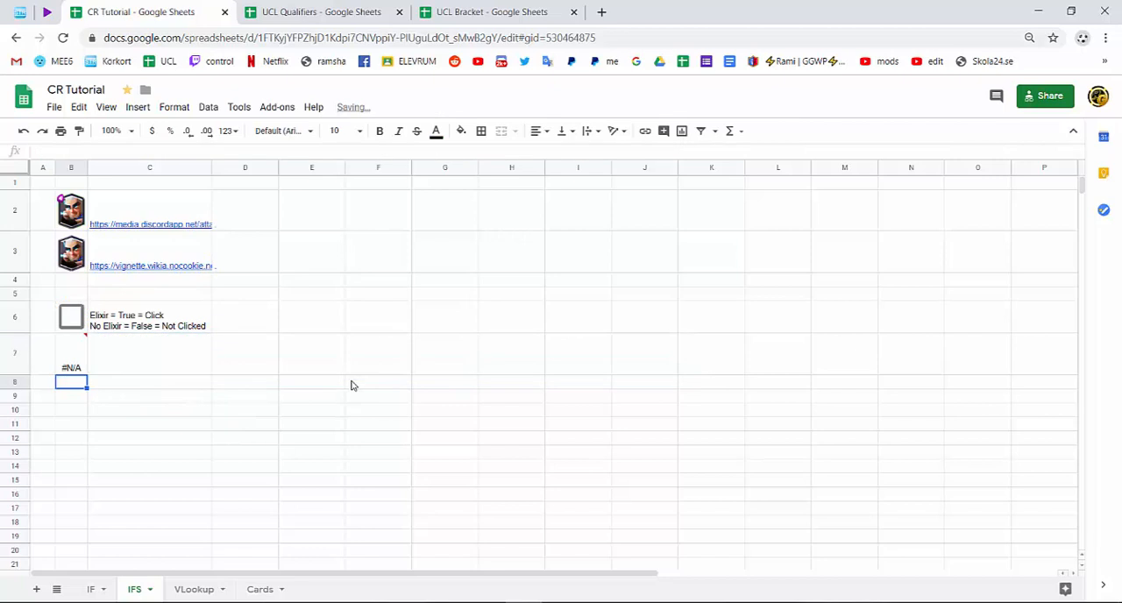
# Copy the image link from C2 and add it in quotes as the value for the B6=True condition in B7's formula.
pyautogui.rightClick(176, 220)
pyautogui.click(229, 151)
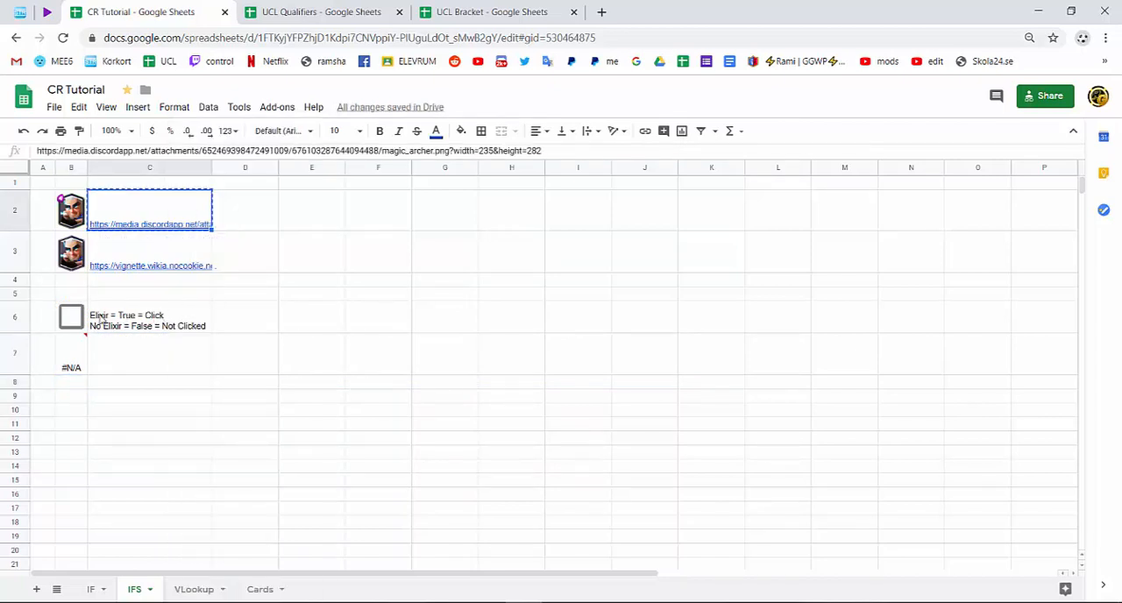
pyautogui.click(79, 366)
pyautogui.doubleClick(79, 366)
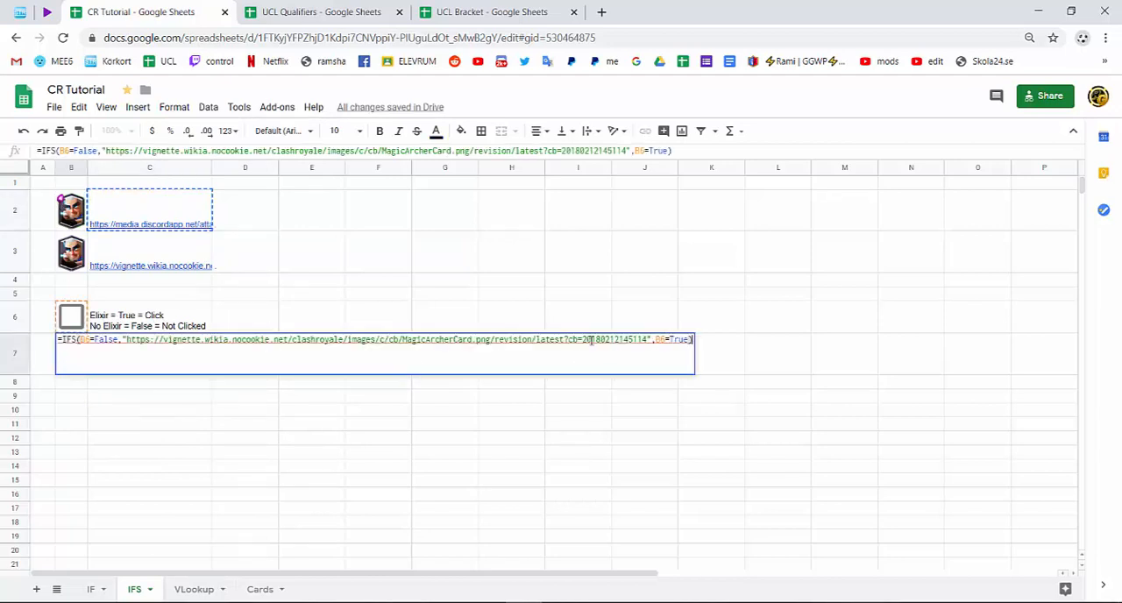
pyautogui.click(689, 338)
pyautogui.write(',')
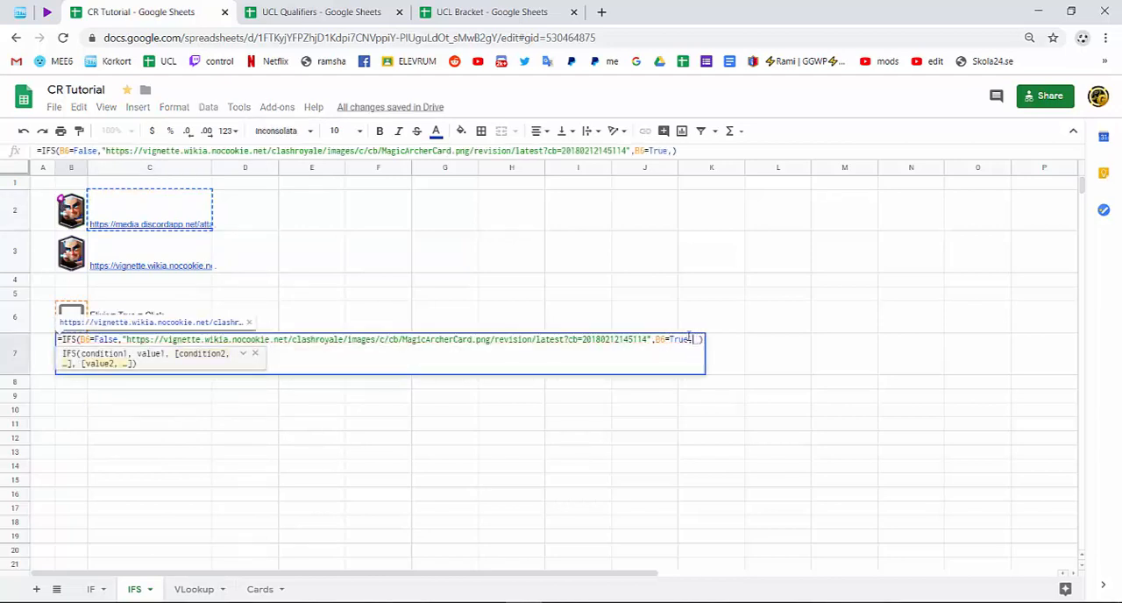
pyautogui.write('"')
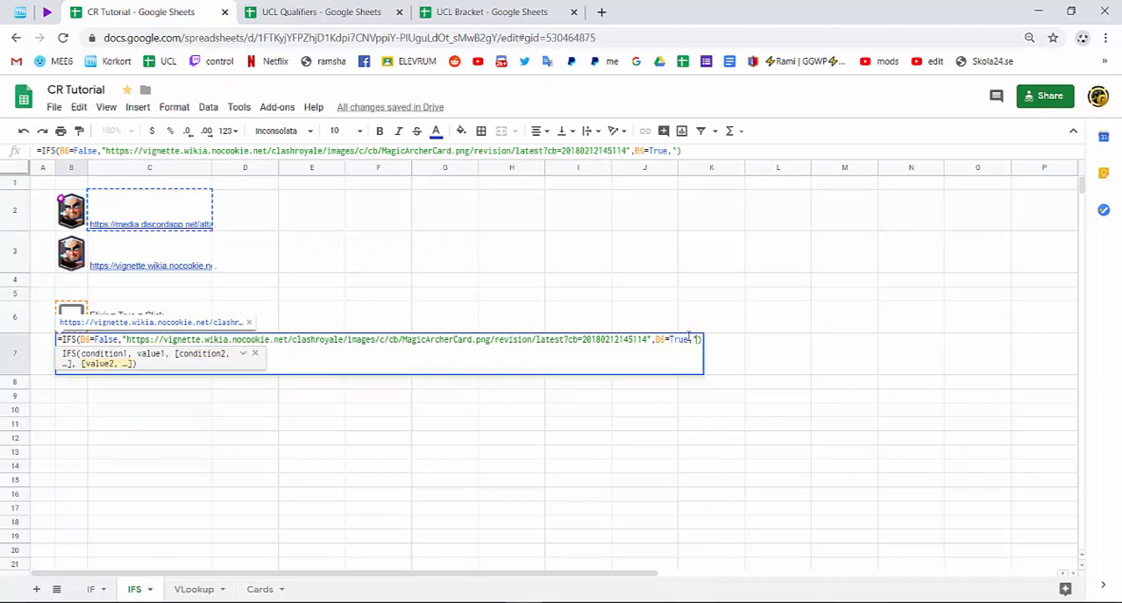
pyautogui.hotkey('ctrl', 'v')
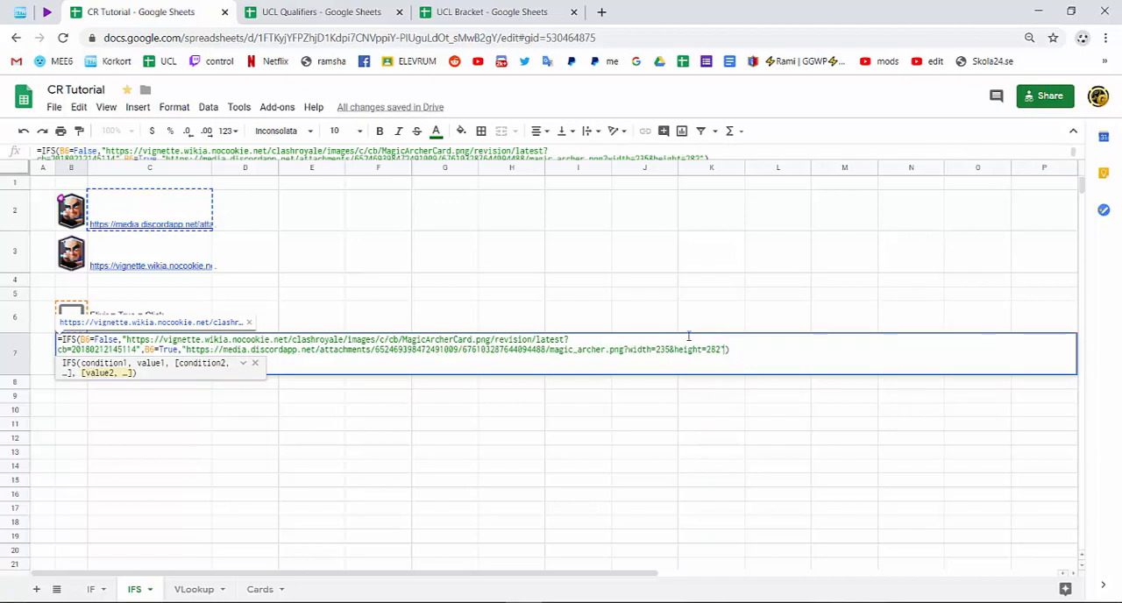
pyautogui.press('Return')
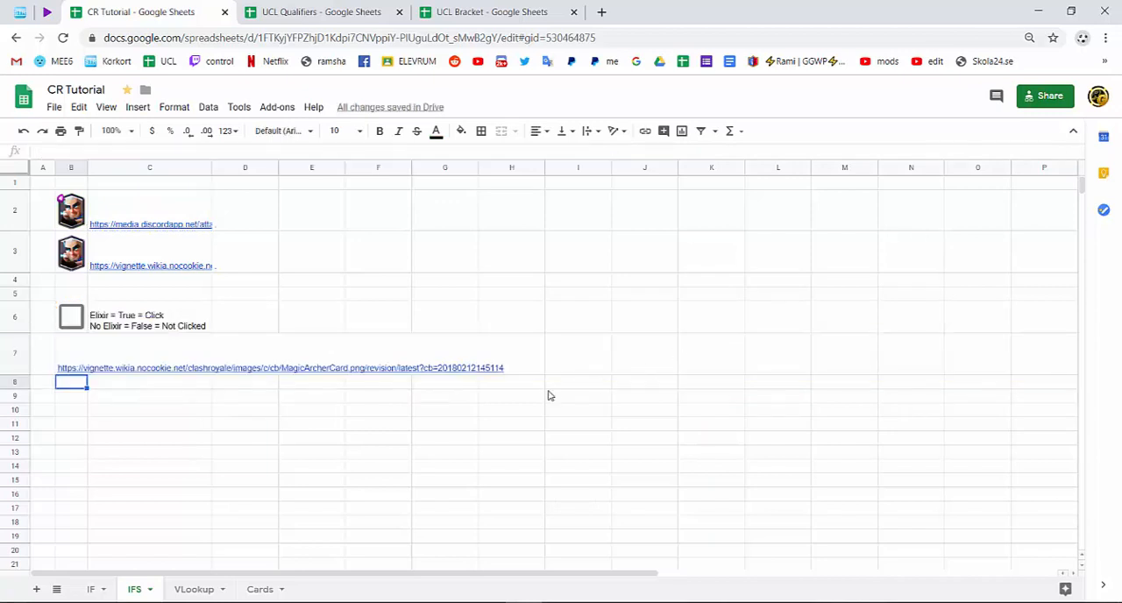
# Toggle the checkbox in B6 repeatedly to check the link returned in B7, and leave it ticked.
pyautogui.moveTo(83, 361)
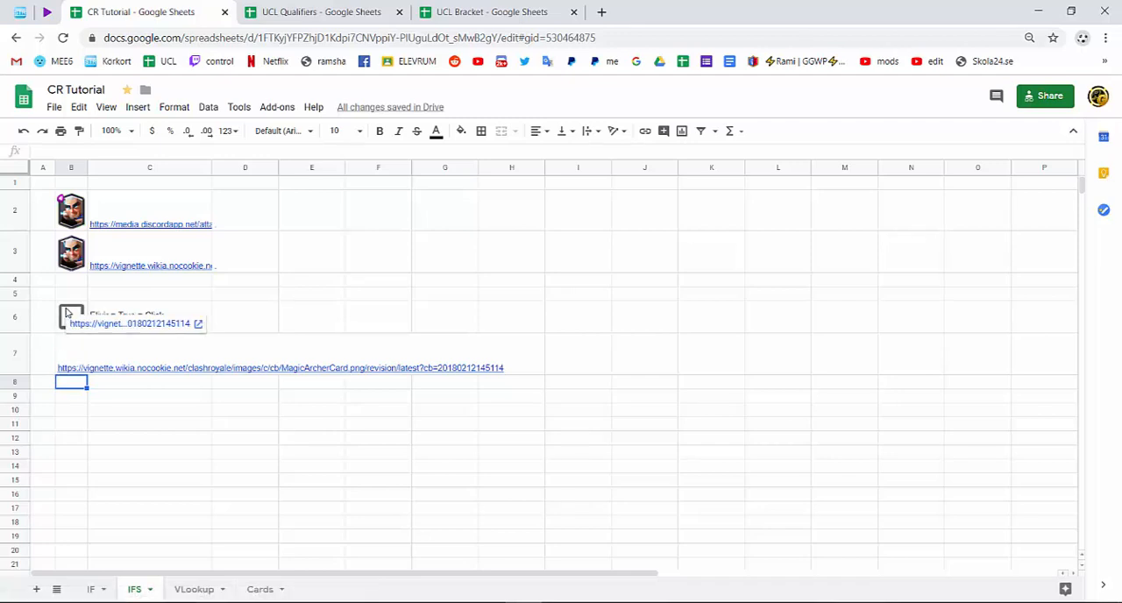
pyautogui.click(69, 317)
pyautogui.click(67, 313)
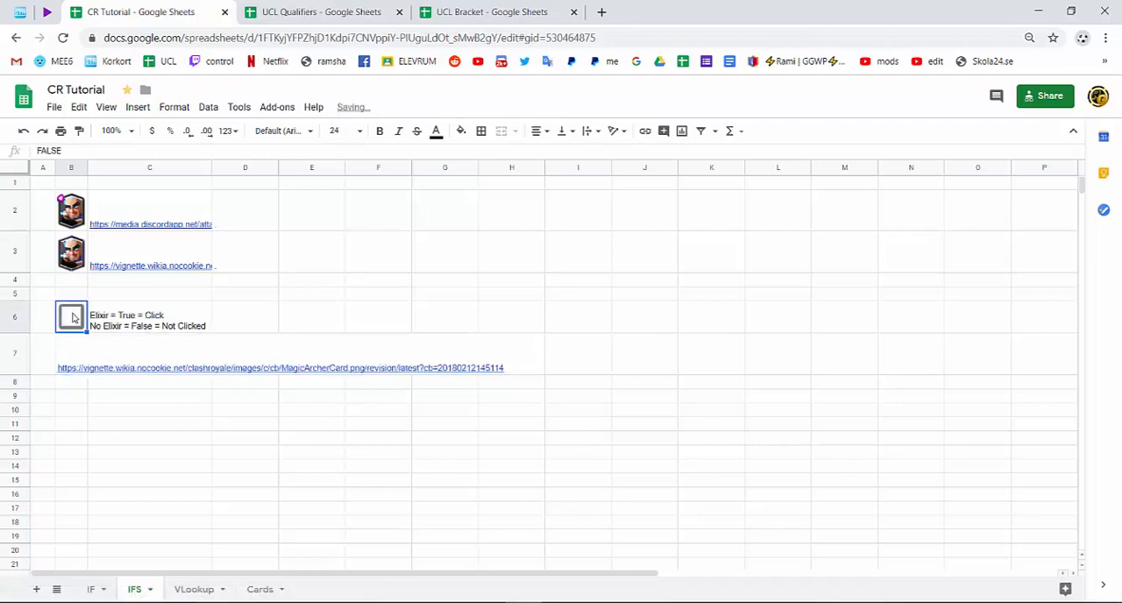
pyautogui.click(72, 316)
pyautogui.click(72, 316)
pyautogui.click(73, 317)
pyautogui.click(72, 318)
pyautogui.click(73, 318)
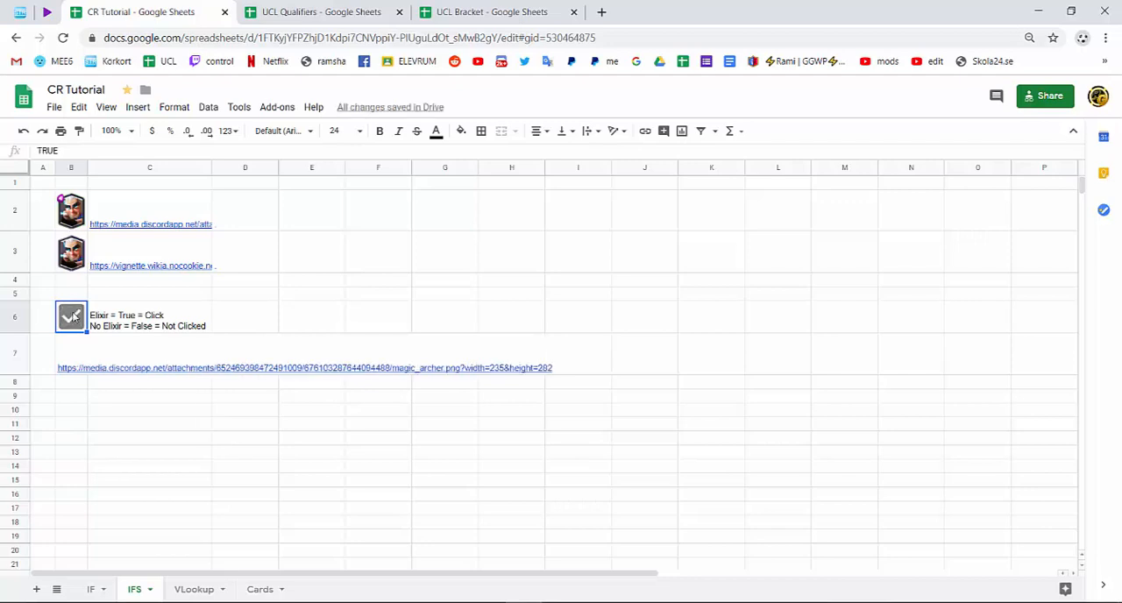
# Wrap the IFS formula in B7 in an IMAGE function and test it by toggling the B6 checkbox, leaving it ticked.
pyautogui.doubleClick(70, 350)
pyautogui.click(61, 338)
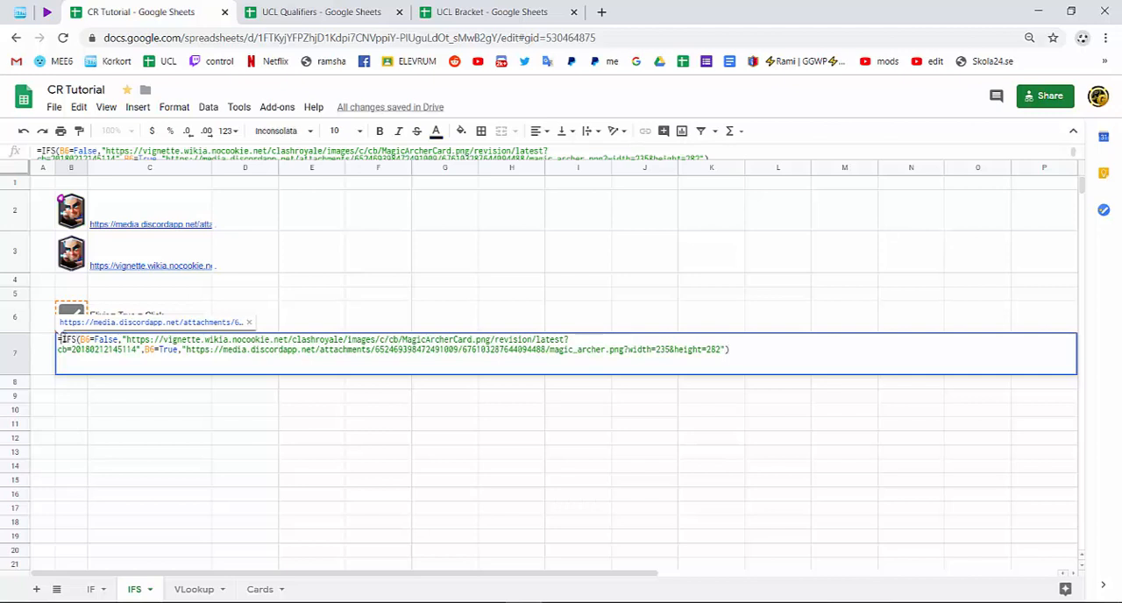
pyautogui.write('im')
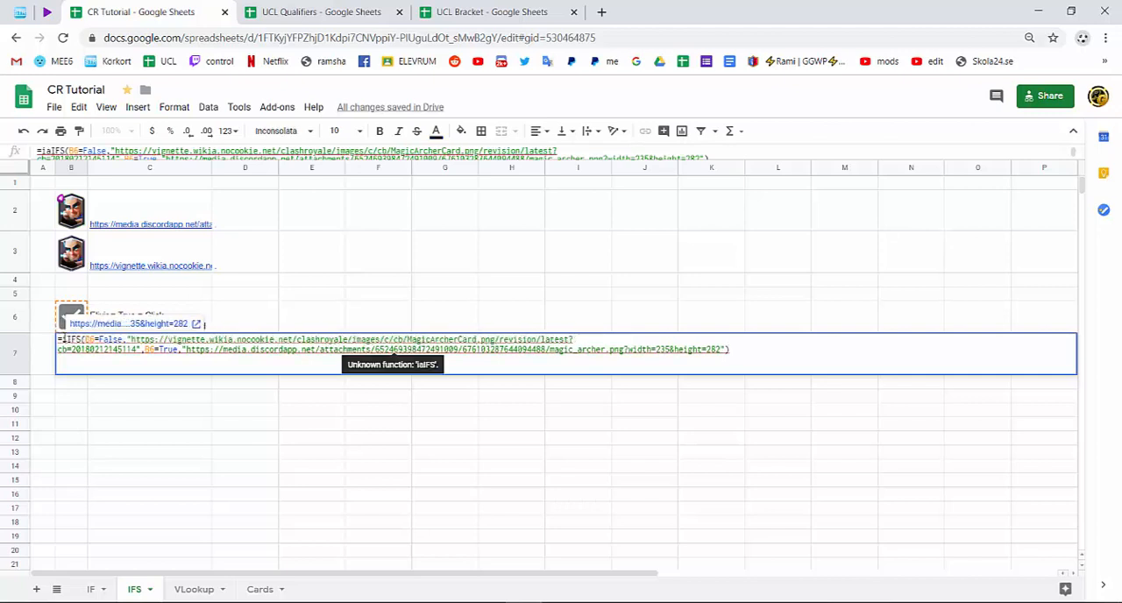
pyautogui.write('age(')
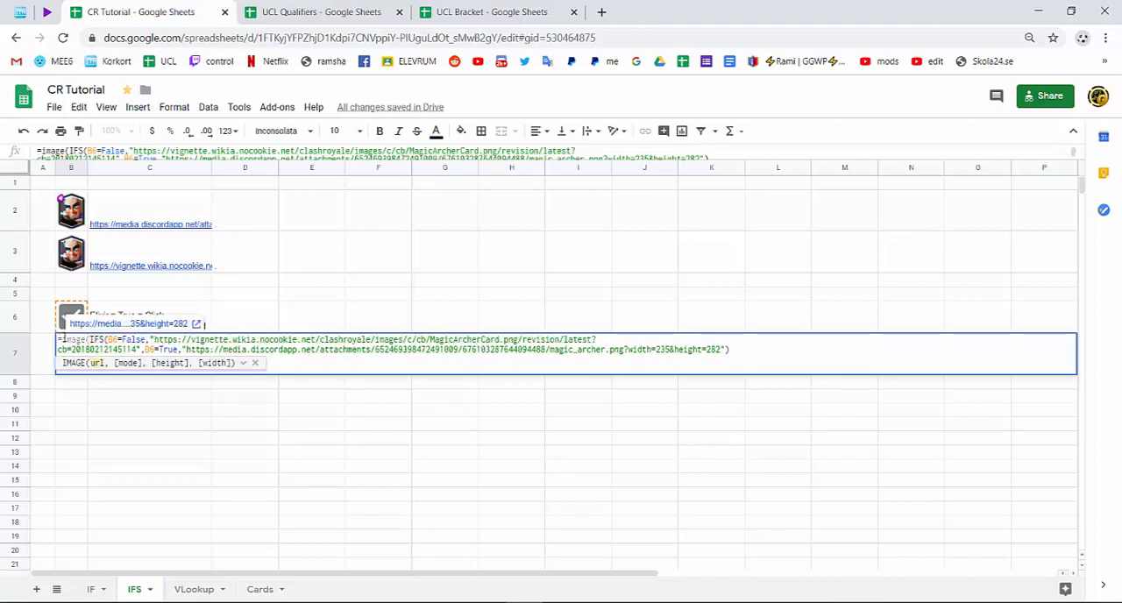
pyautogui.press('Return')
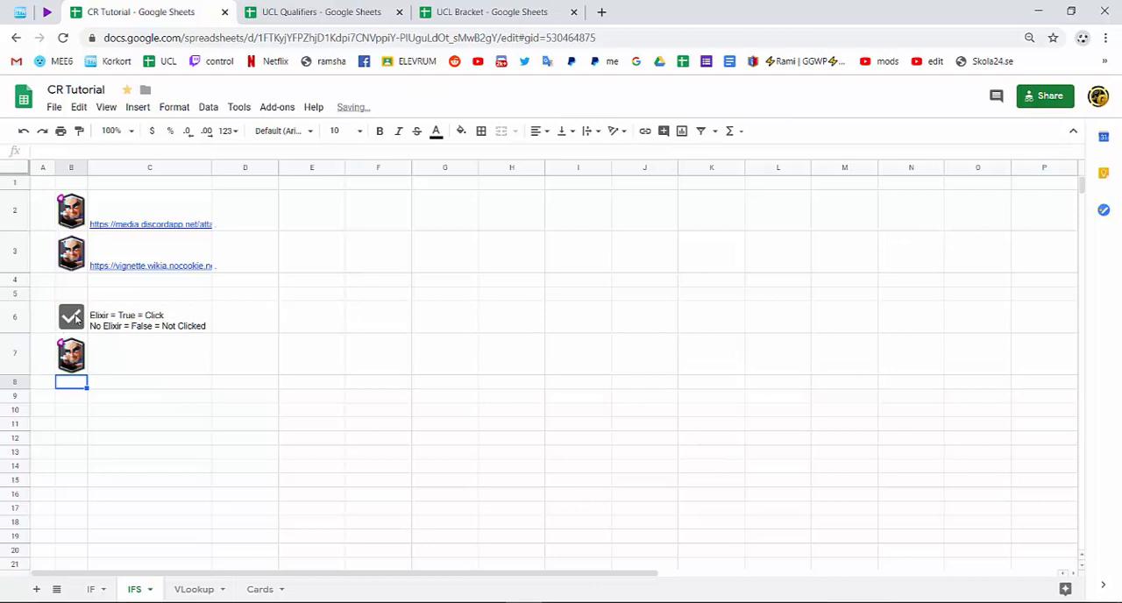
pyautogui.click(71, 317)
pyautogui.click(72, 317)
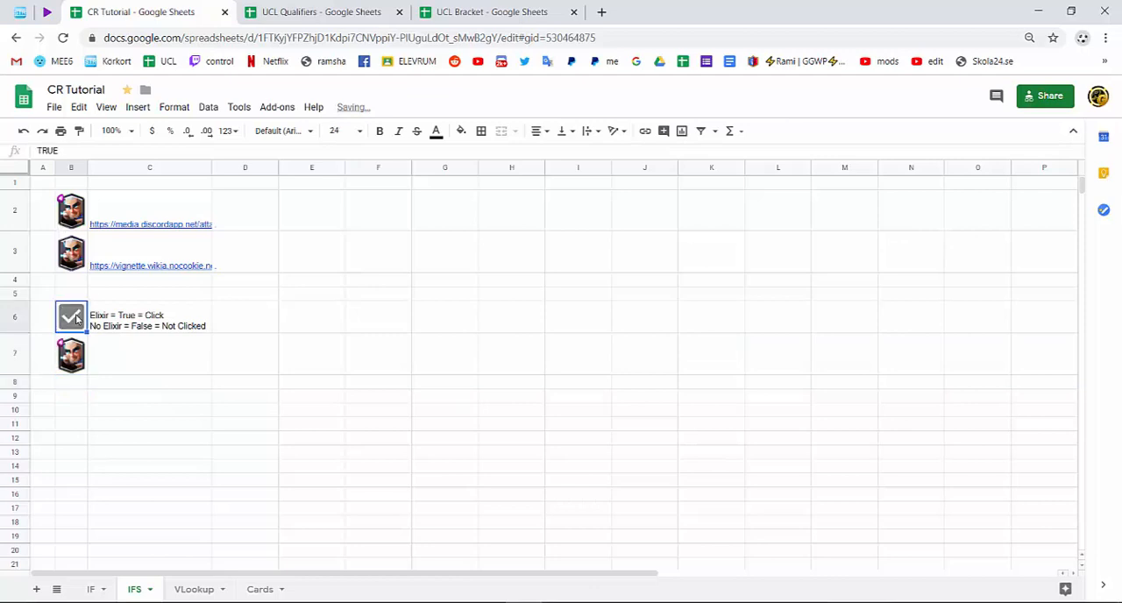
pyautogui.doubleClick(73, 358)
pyautogui.moveTo(743, 350); pyautogui.dragTo(88, 345)
pyautogui.rightClick(141, 349)
pyautogui.click(182, 393)
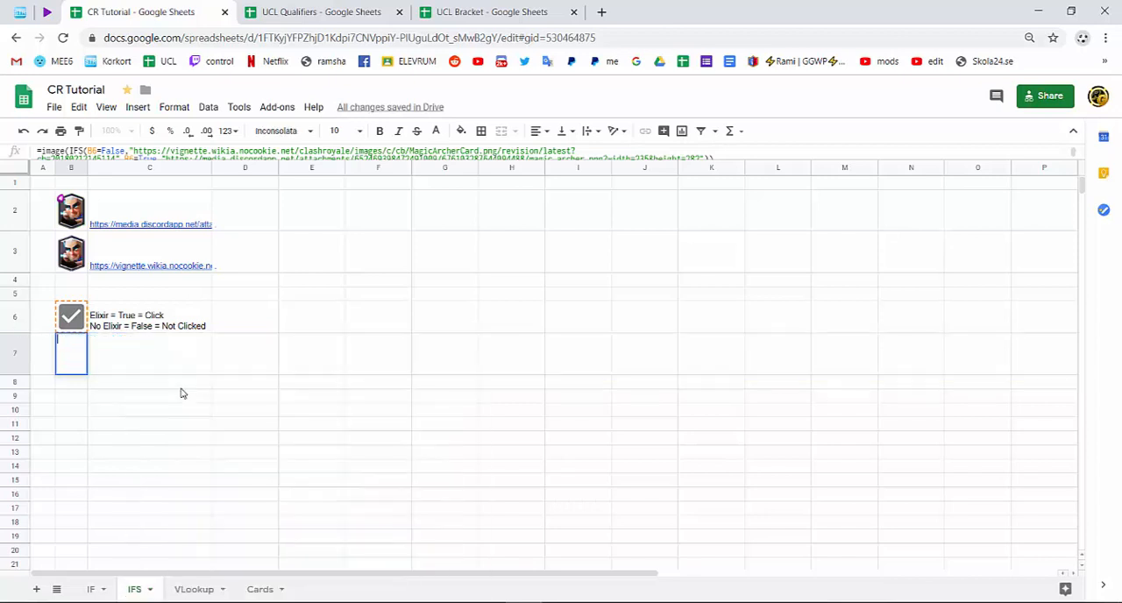
pyautogui.click(175, 396)
pyautogui.hotkey('ctrl', 'z')
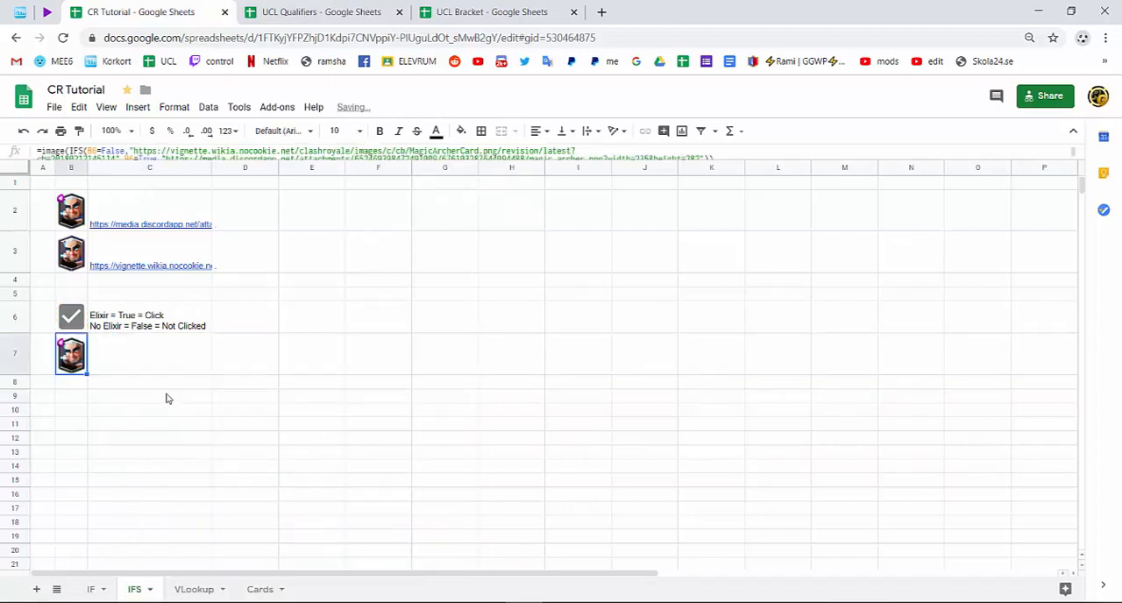
# Copy the full IMAGE and IFS formula text from B7 on the IFS sheet.
pyautogui.doubleClick(74, 354)
pyautogui.tripleClick(99, 349)
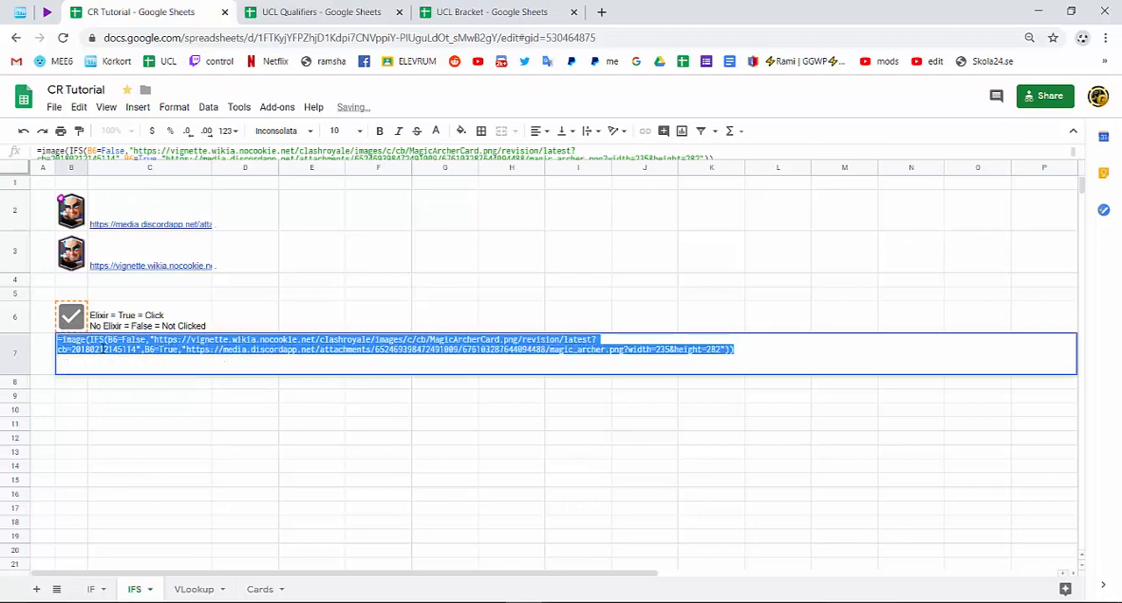
pyautogui.rightClick(103, 349)
pyautogui.click(156, 401)
pyautogui.click(71, 410)
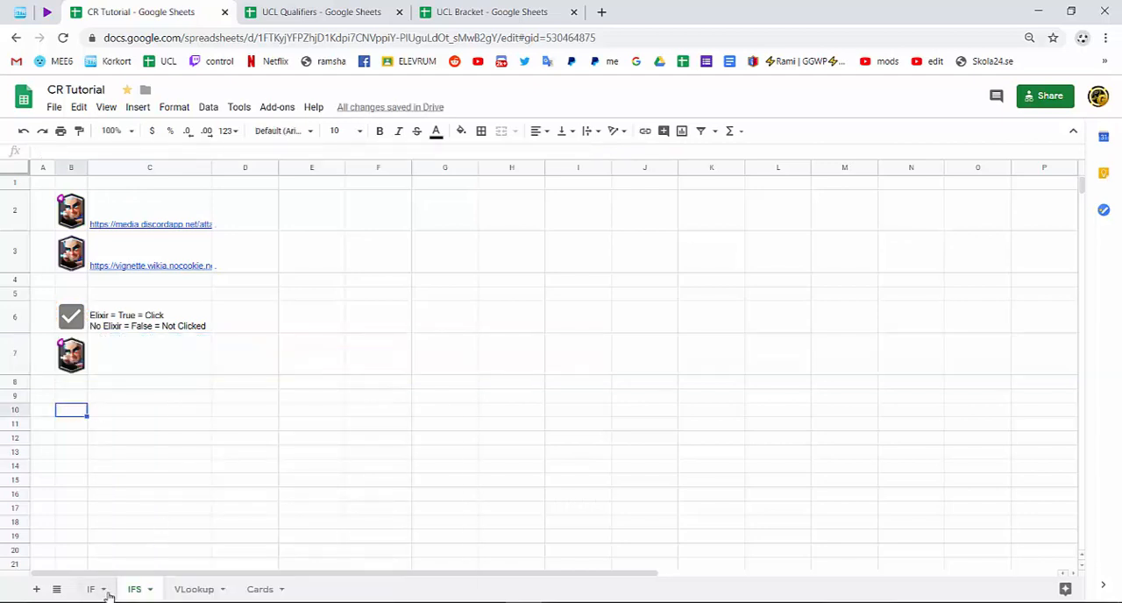
# Insert a checkbox in J7 of the VLookup sheet, beside Magic Archer's image link, and tick it.
pyautogui.click(174, 589)
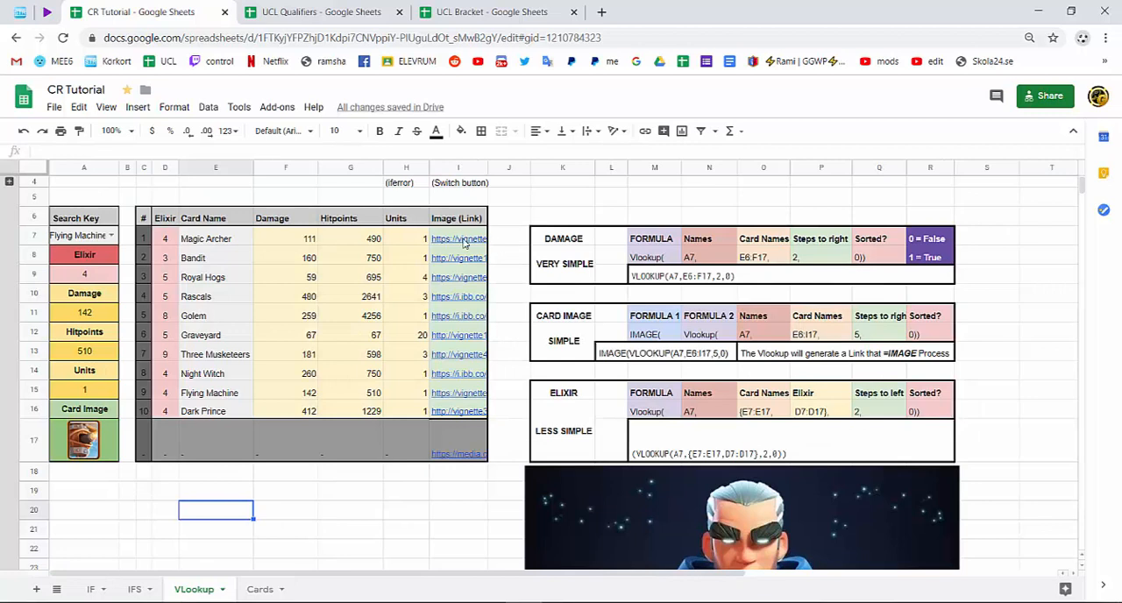
pyautogui.click(505, 237)
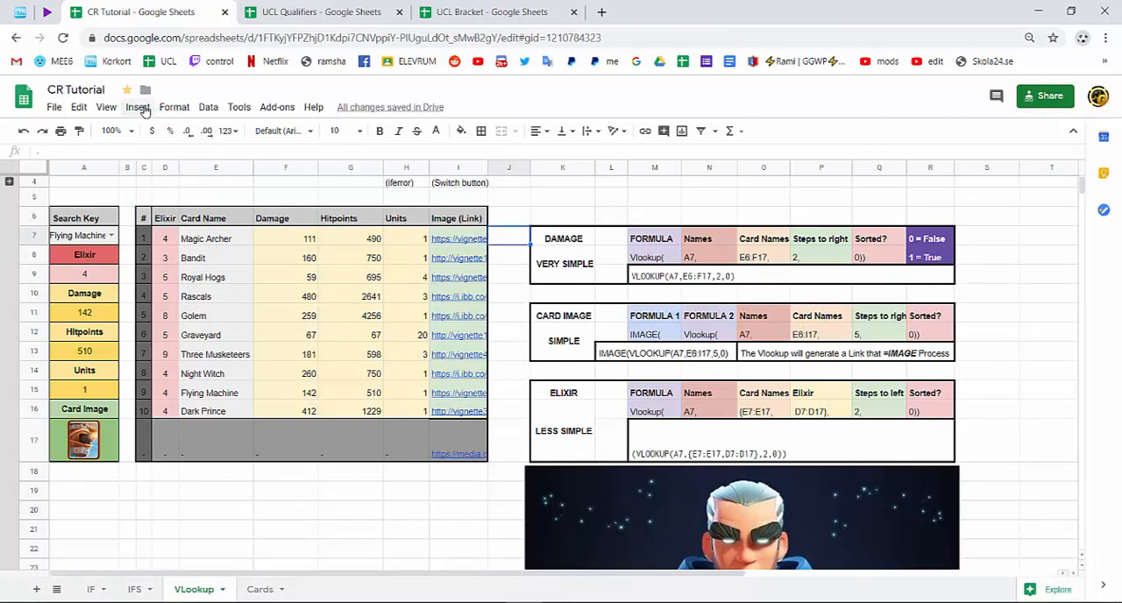
pyautogui.click(138, 107)
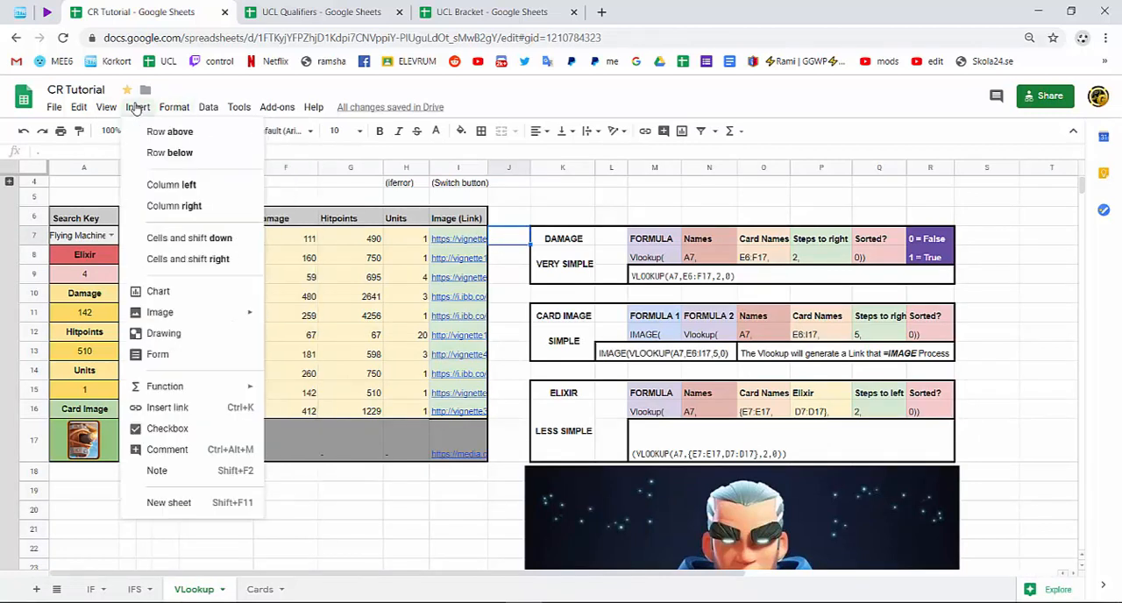
pyautogui.click(167, 428)
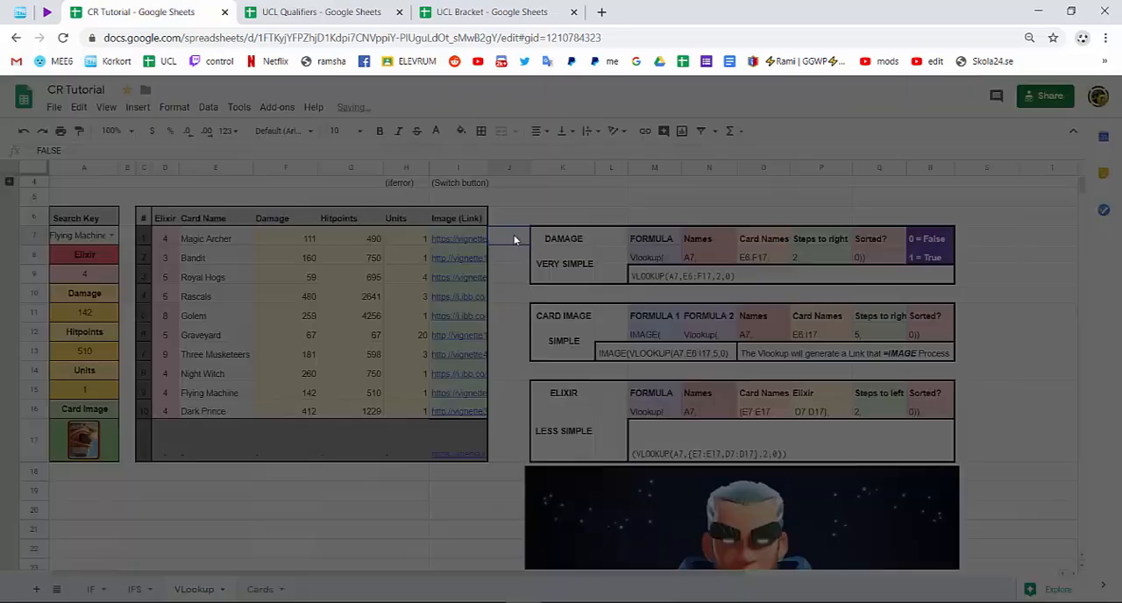
pyautogui.click(515, 240)
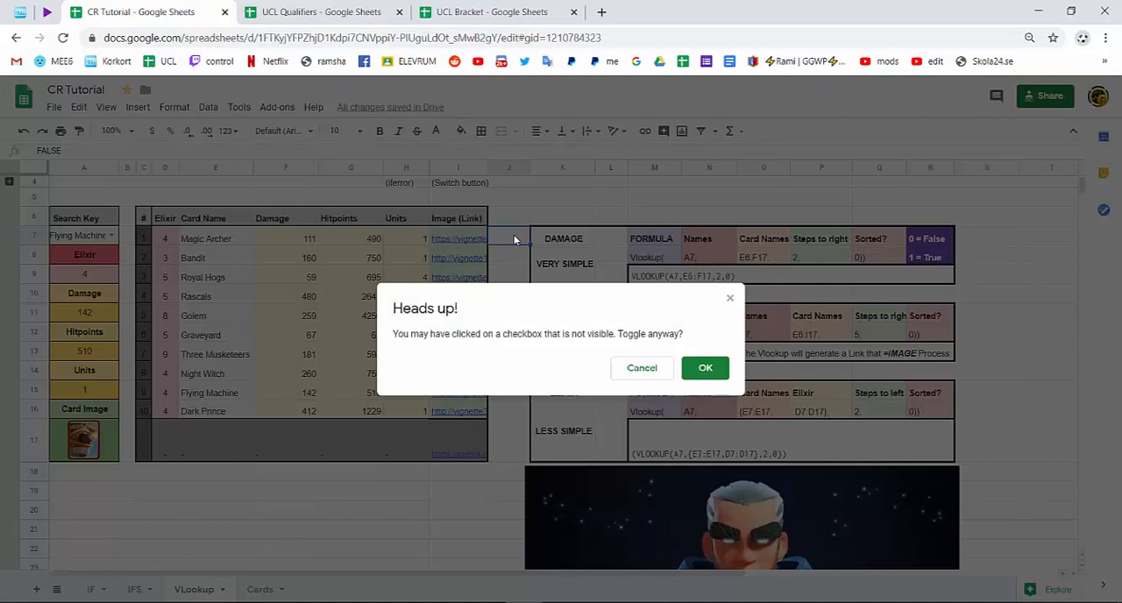
pyautogui.click(698, 367)
# Color the J7 checkbox dark grey and set its font size to 14.
pyautogui.click(436, 131)
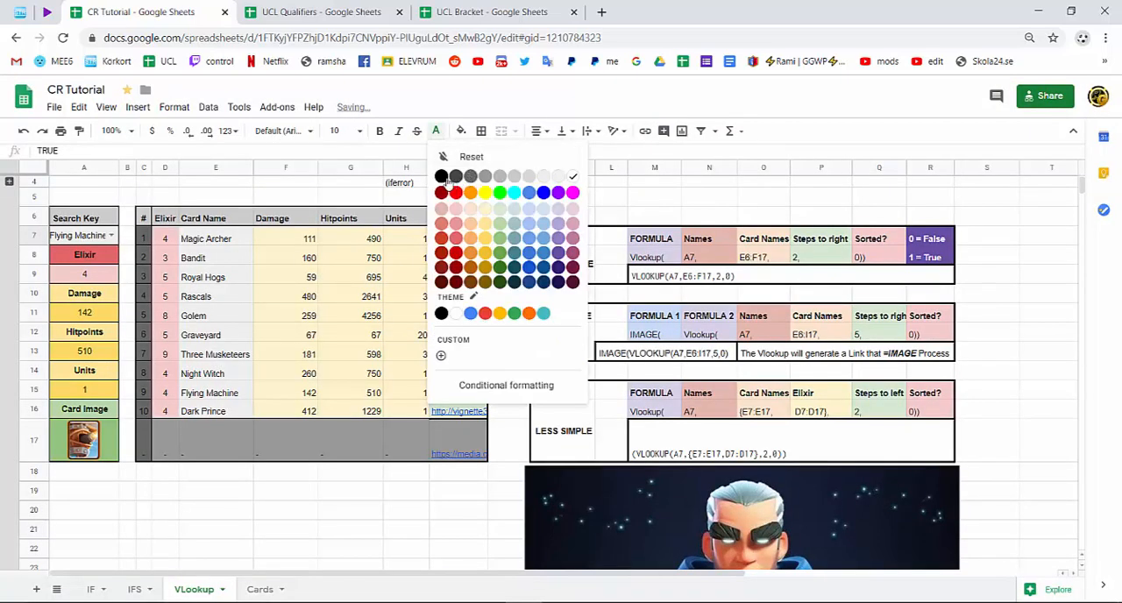
pyautogui.click(442, 177)
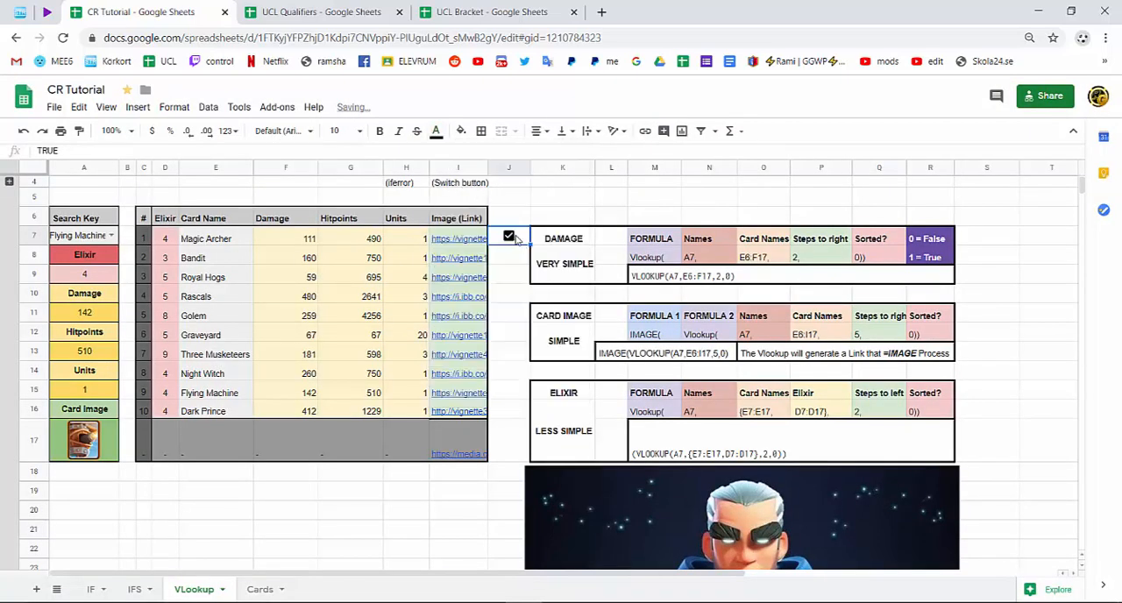
pyautogui.click(460, 136)
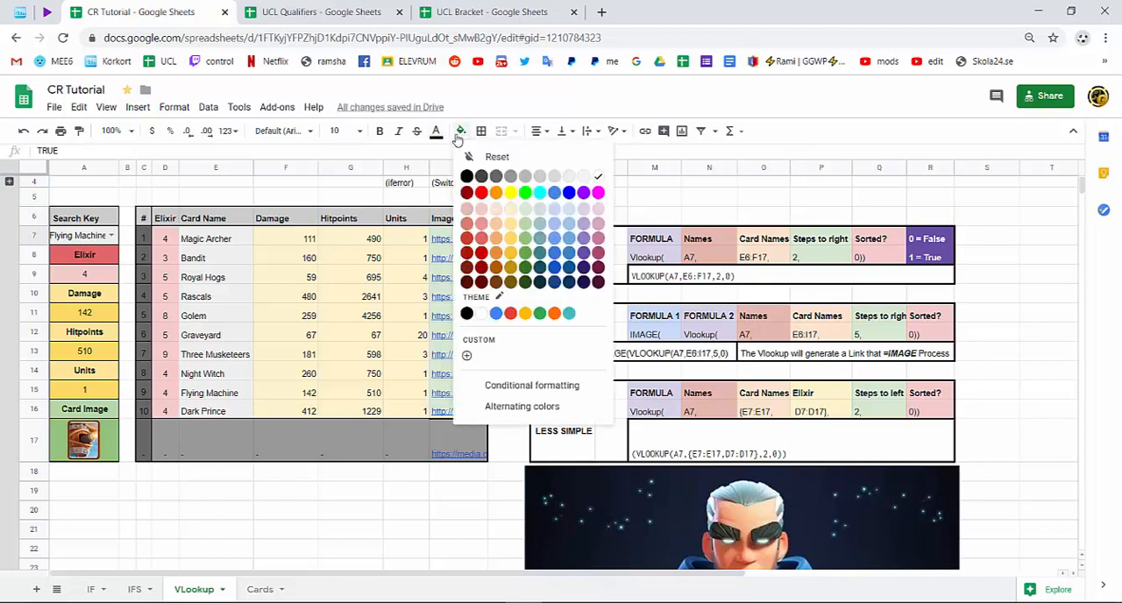
pyautogui.click(442, 134)
pyautogui.click(474, 178)
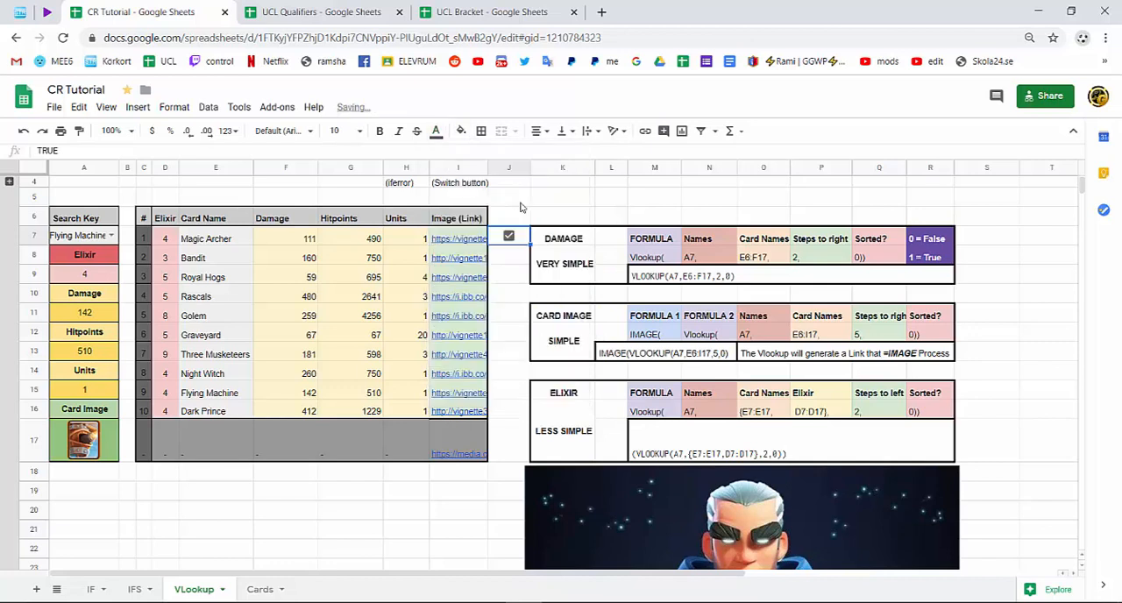
pyautogui.click(348, 130)
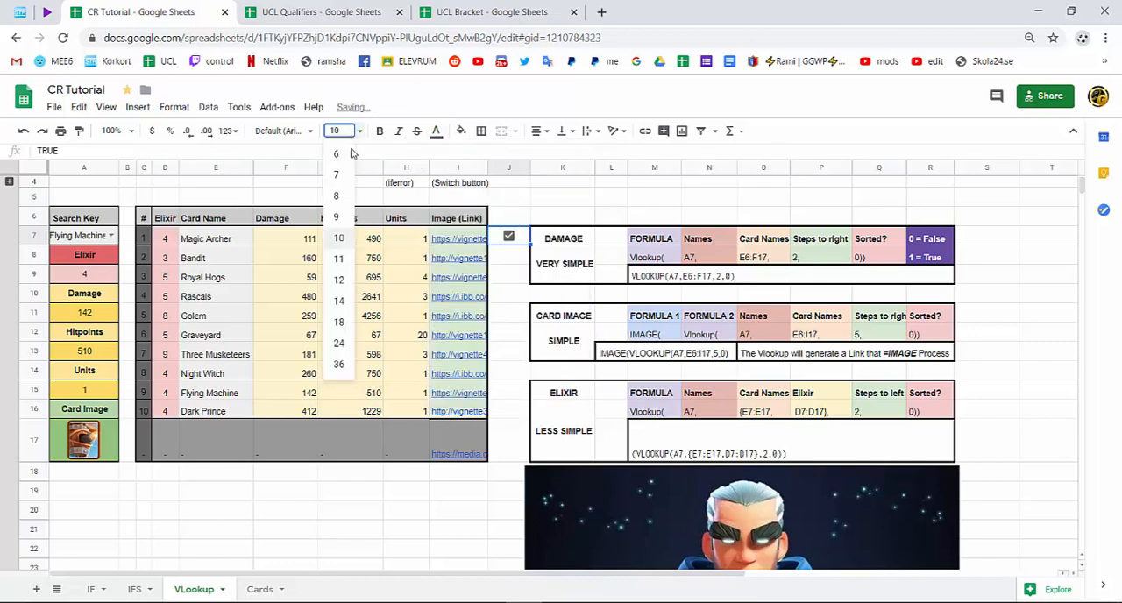
pyautogui.click(340, 302)
pyautogui.click(536, 219)
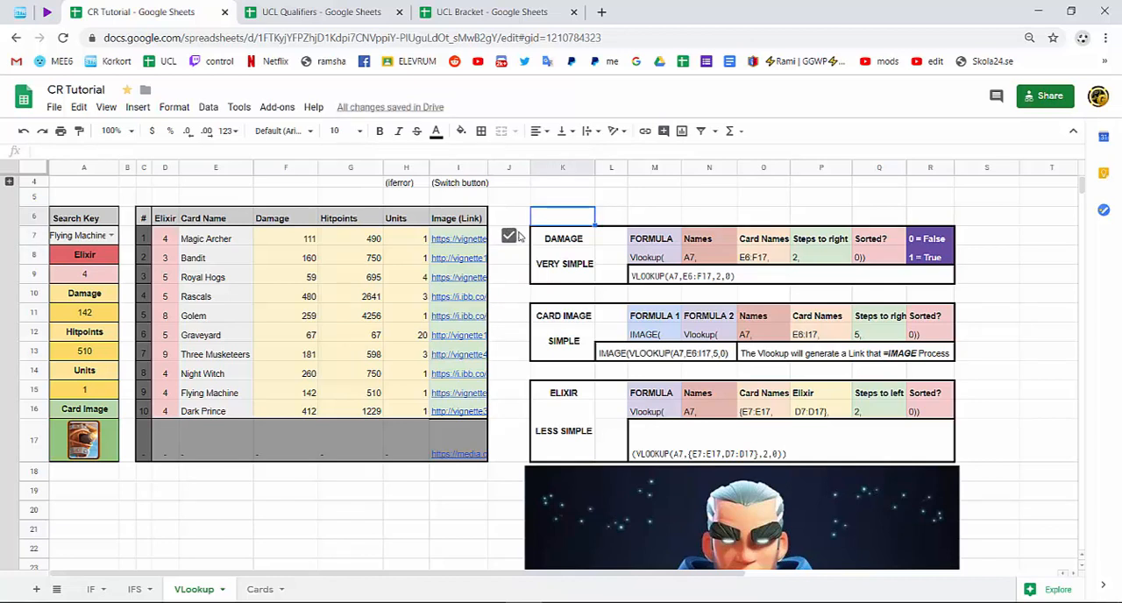
pyautogui.click(523, 237)
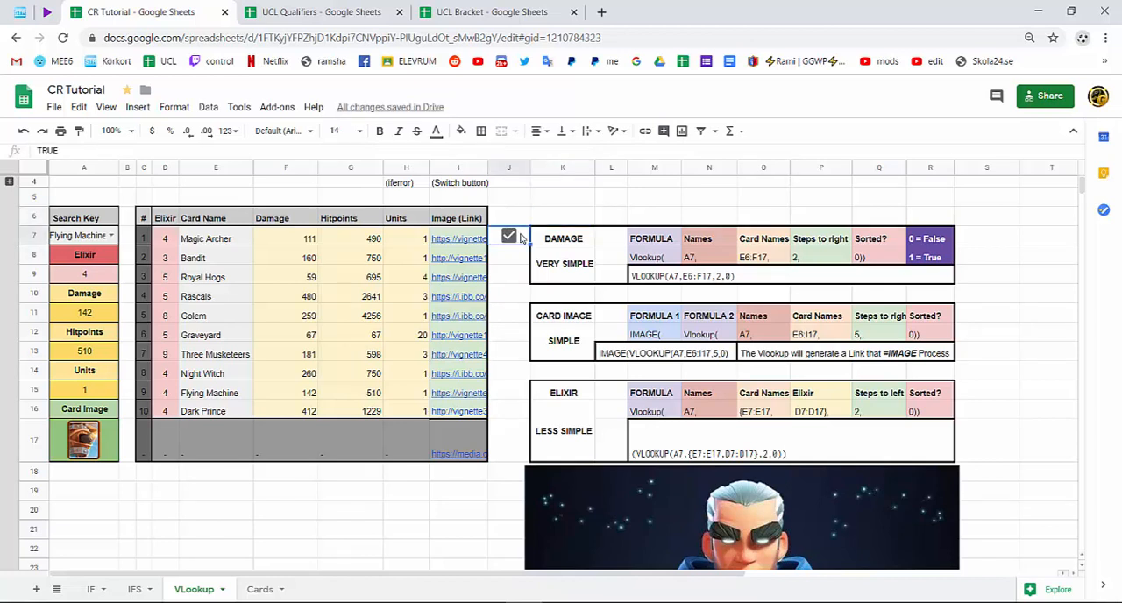
# Paste the copied formula into I7 over Magic Archer's image link and change both B6 references to J7.
pyautogui.click(467, 239)
pyautogui.doubleClick(467, 238)
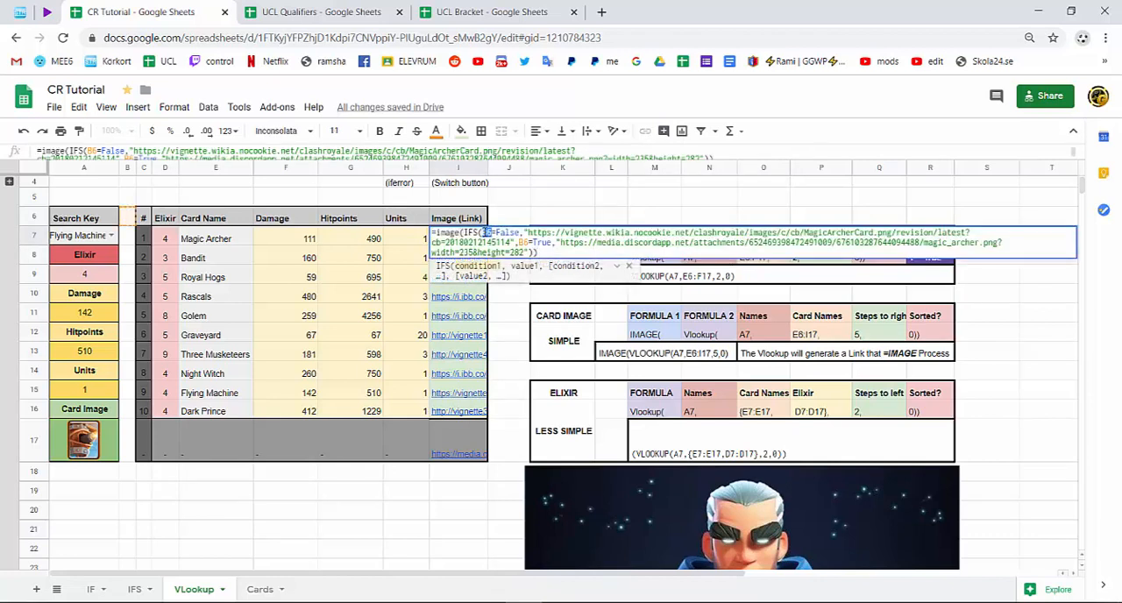
pyautogui.write('j7')
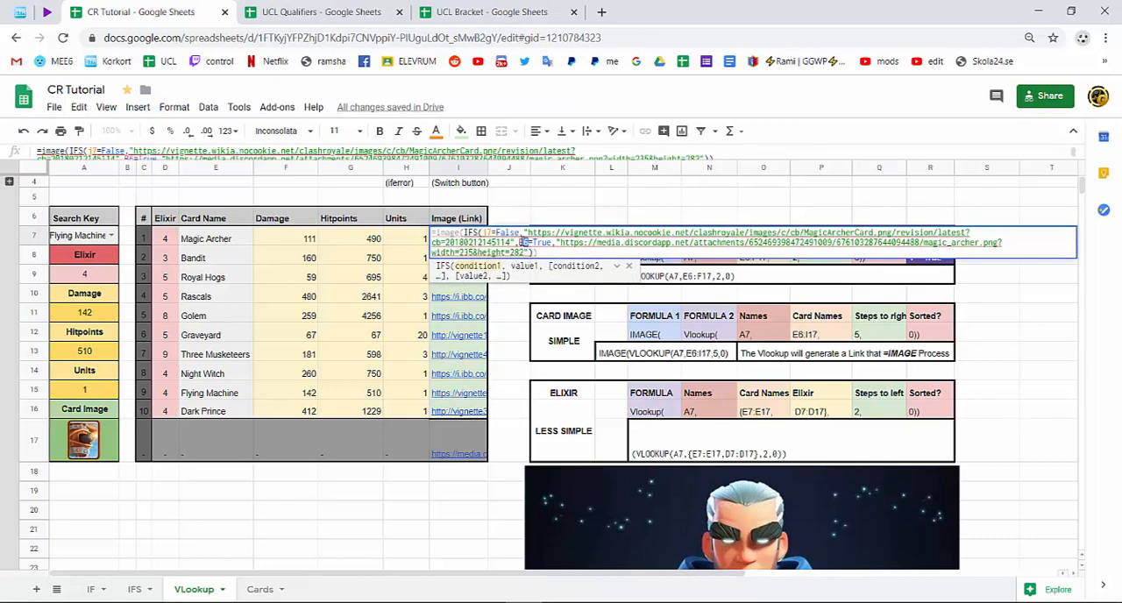
pyautogui.write('j7')
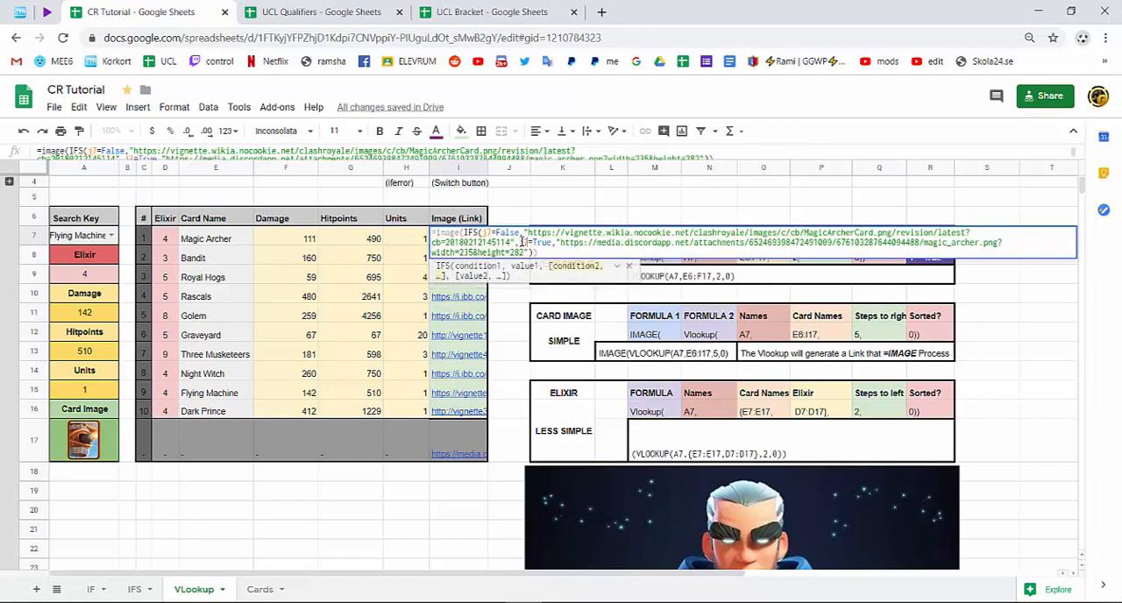
pyautogui.press('Return')
# Remove the IMAGE wrapper from I7's formula so that only the IFS part returns the link.
pyautogui.doubleClick(482, 242)
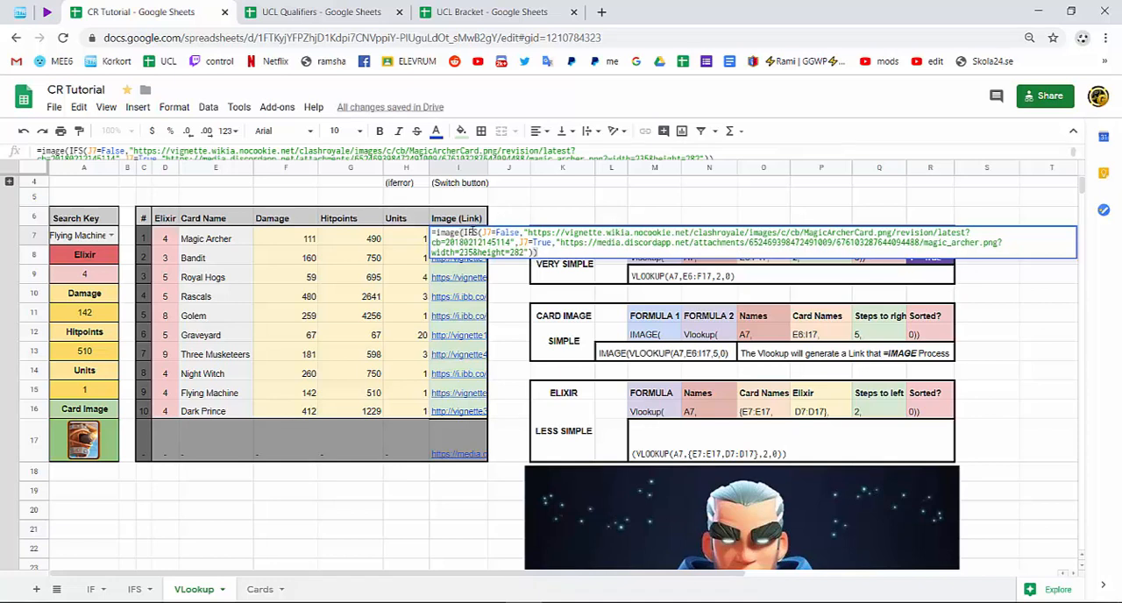
pyautogui.moveTo(458, 233); pyautogui.dragTo(436, 233)
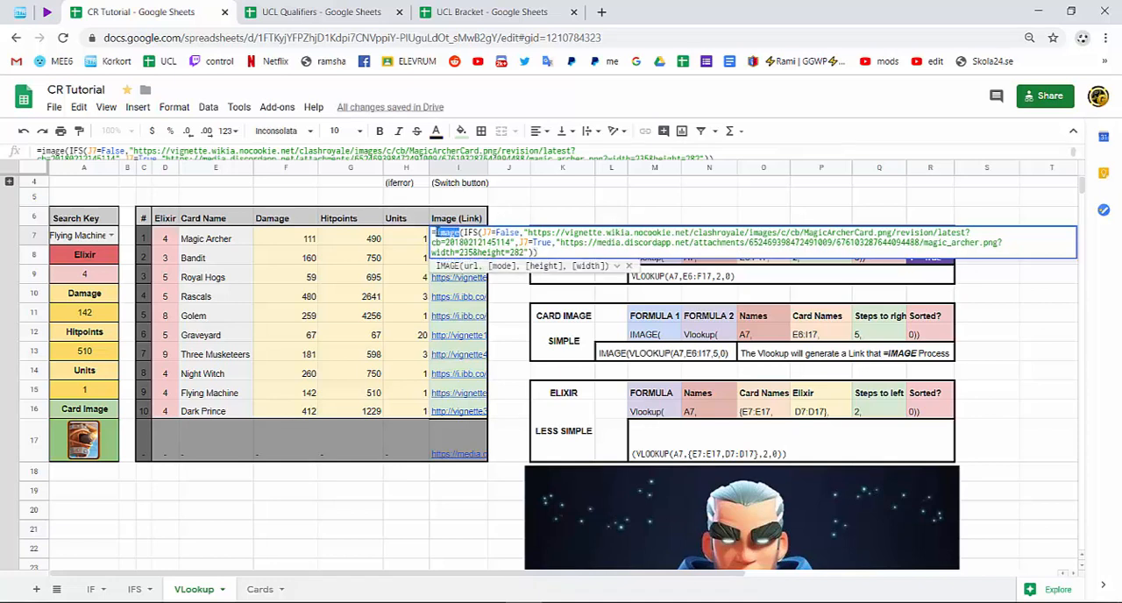
pyautogui.press('BackSpace')
pyautogui.press('Delete')
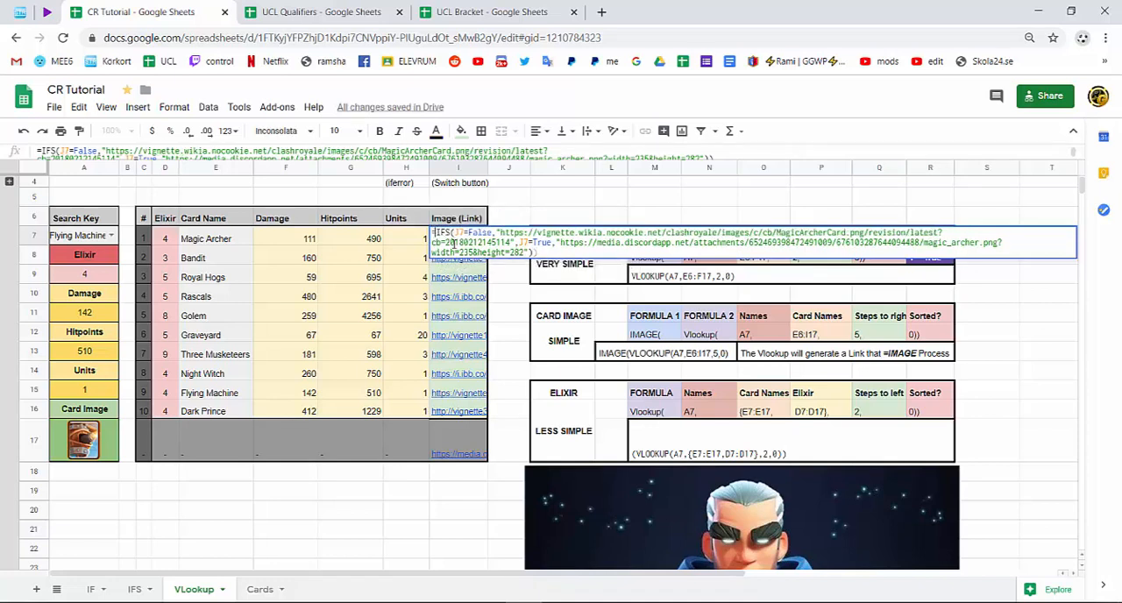
pyautogui.press('Return')
pyautogui.press('Return')
pyautogui.press('Return')
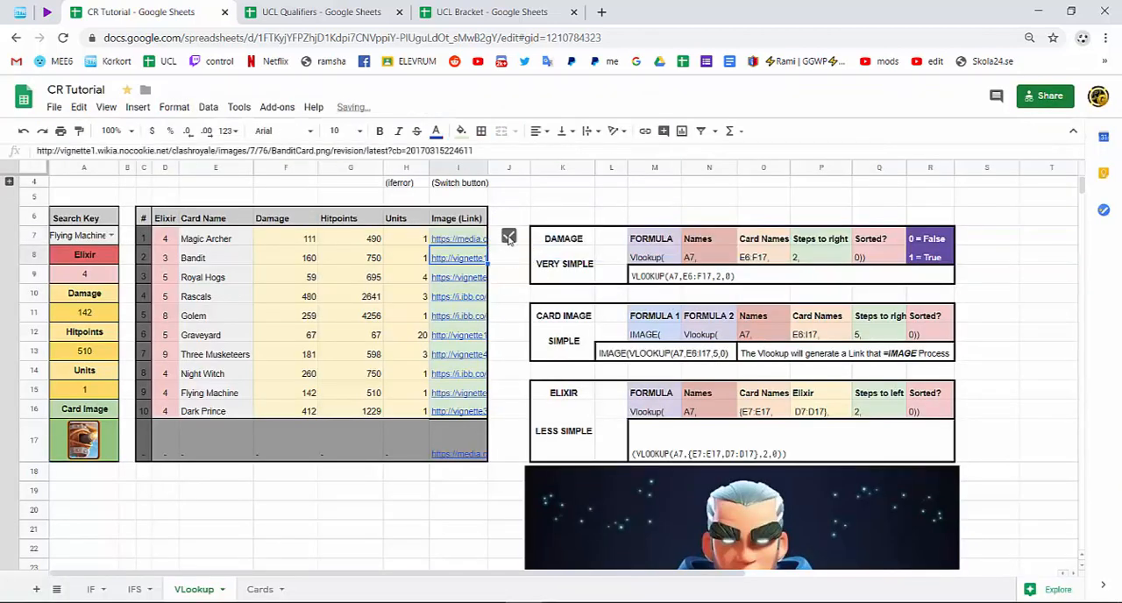
# Choose Magic Archer as the search key in A7.
pyautogui.click(509, 237)
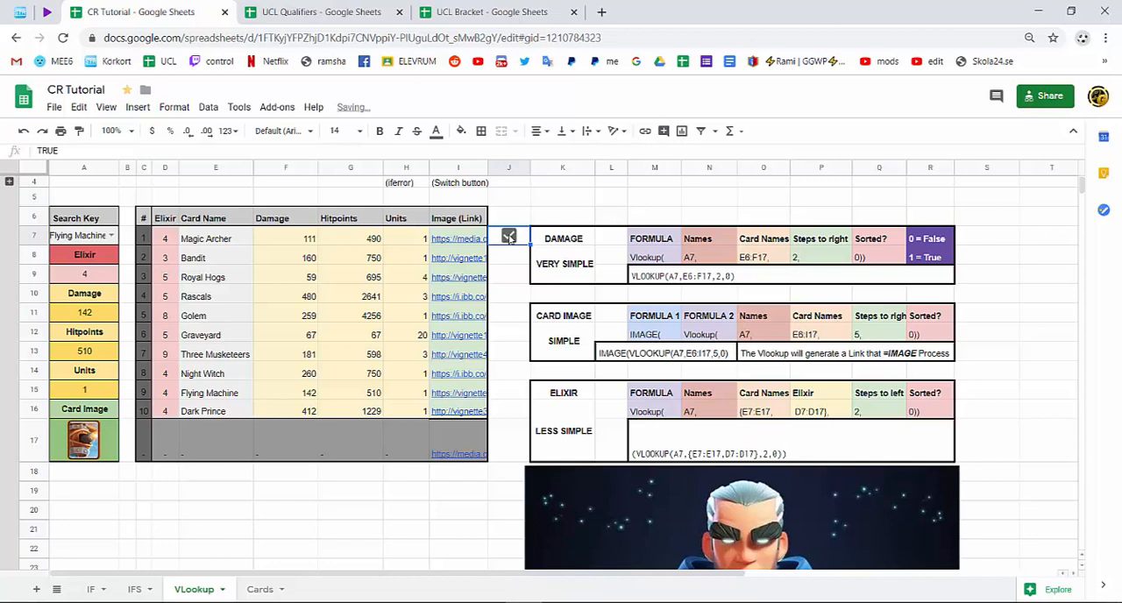
pyautogui.click(112, 235)
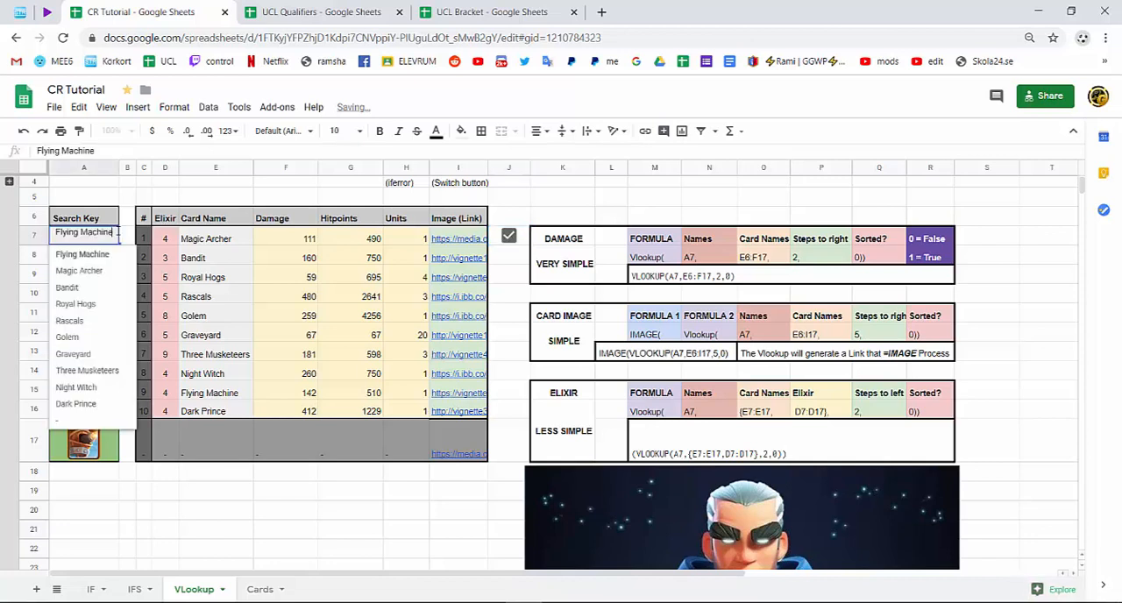
pyautogui.click(95, 256)
pyautogui.click(110, 235)
pyautogui.click(94, 271)
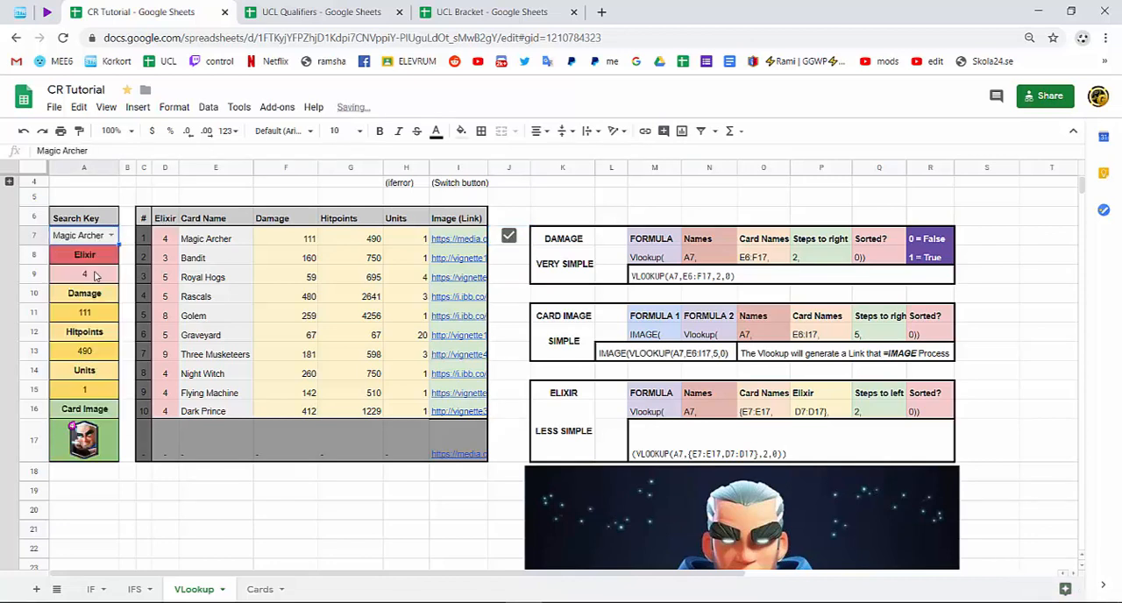
# Toggle the J7 checkbox repeatedly to test the image switch in the Card Image cell, and leave it unticked.
pyautogui.click(509, 236)
pyautogui.click(509, 236)
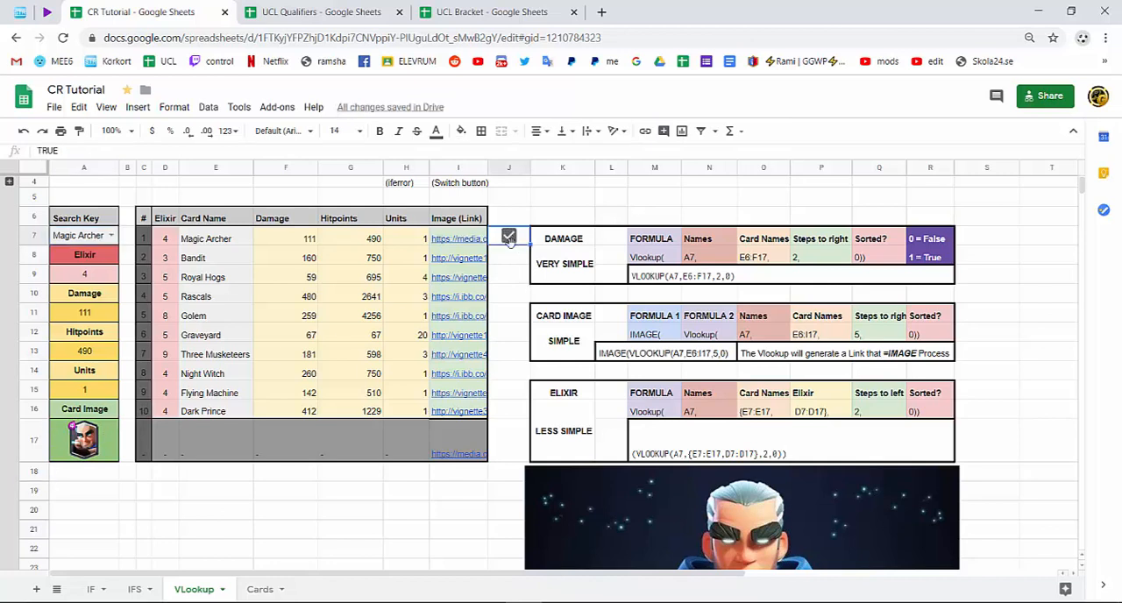
pyautogui.click(509, 239)
pyautogui.click(510, 239)
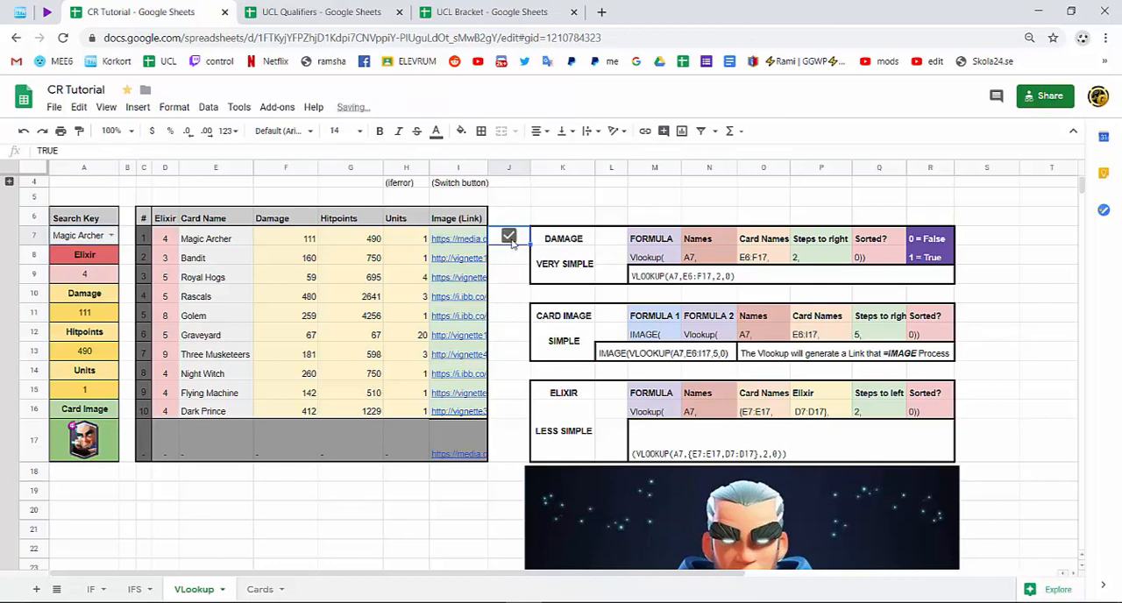
pyautogui.click(510, 238)
pyautogui.click(509, 239)
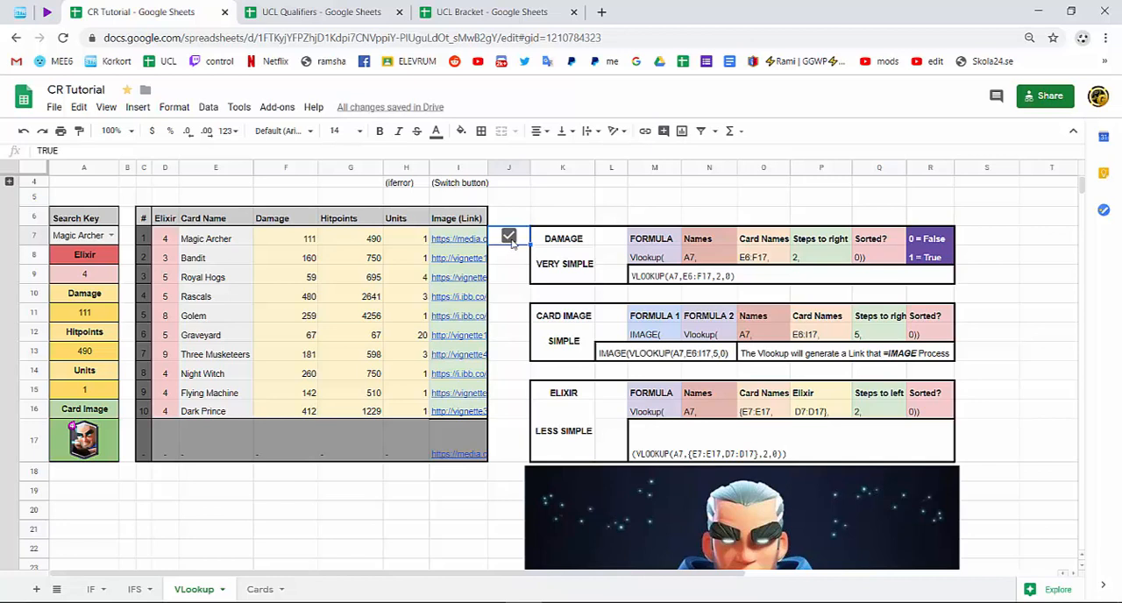
pyautogui.click(509, 238)
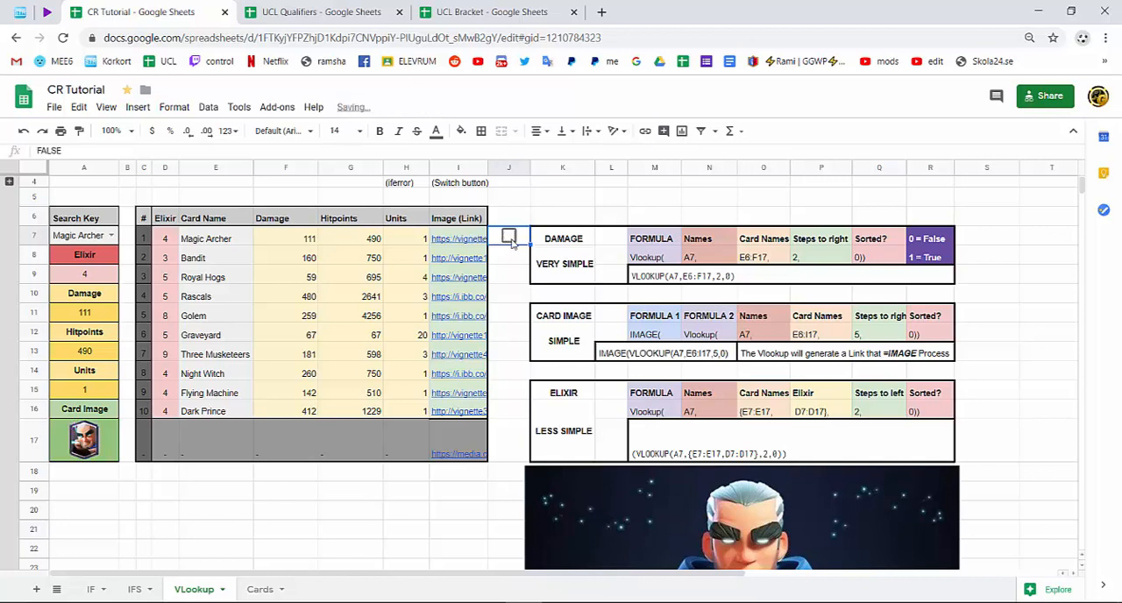
pyautogui.click(510, 238)
pyautogui.click(509, 238)
pyautogui.click(509, 237)
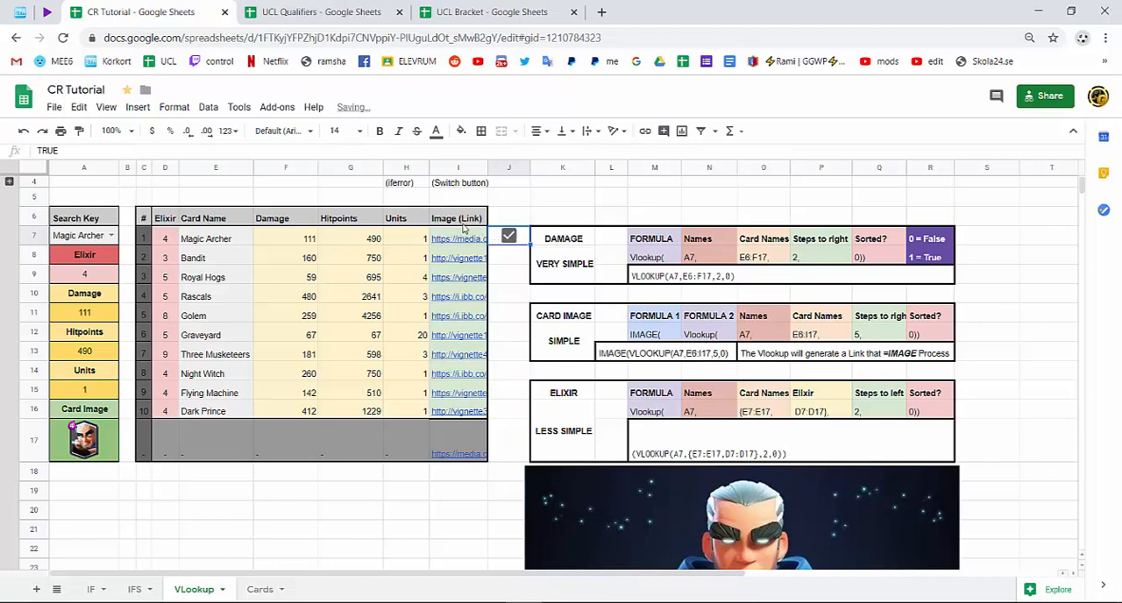
pyautogui.click(510, 237)
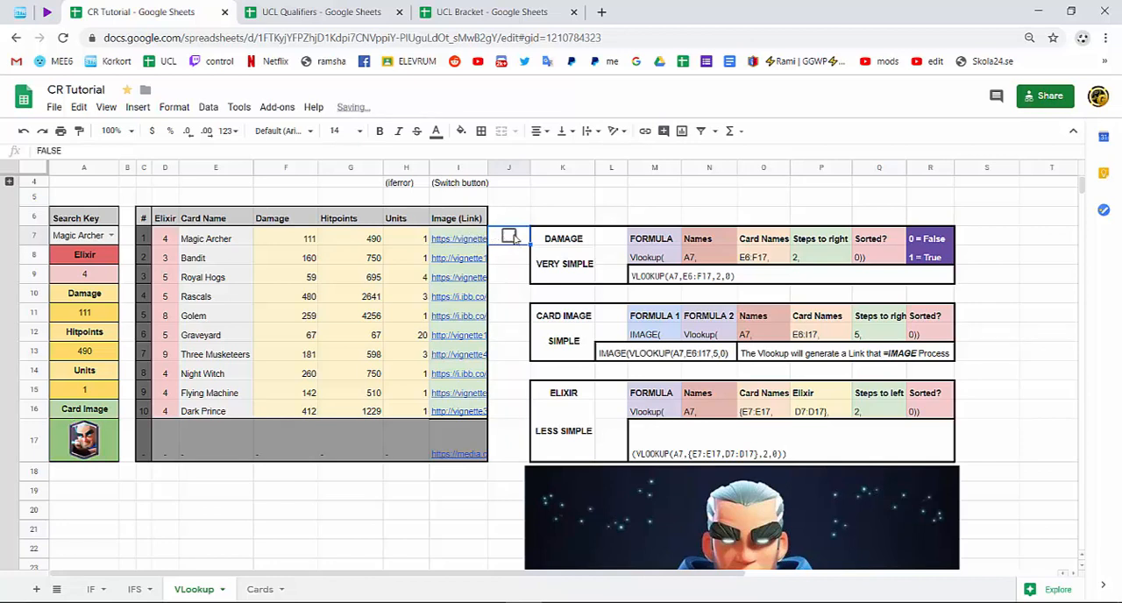
pyautogui.click(512, 238)
pyautogui.click(514, 236)
pyautogui.click(514, 236)
pyautogui.click(513, 235)
pyautogui.click(514, 235)
pyautogui.click(513, 236)
pyautogui.click(514, 236)
pyautogui.click(513, 236)
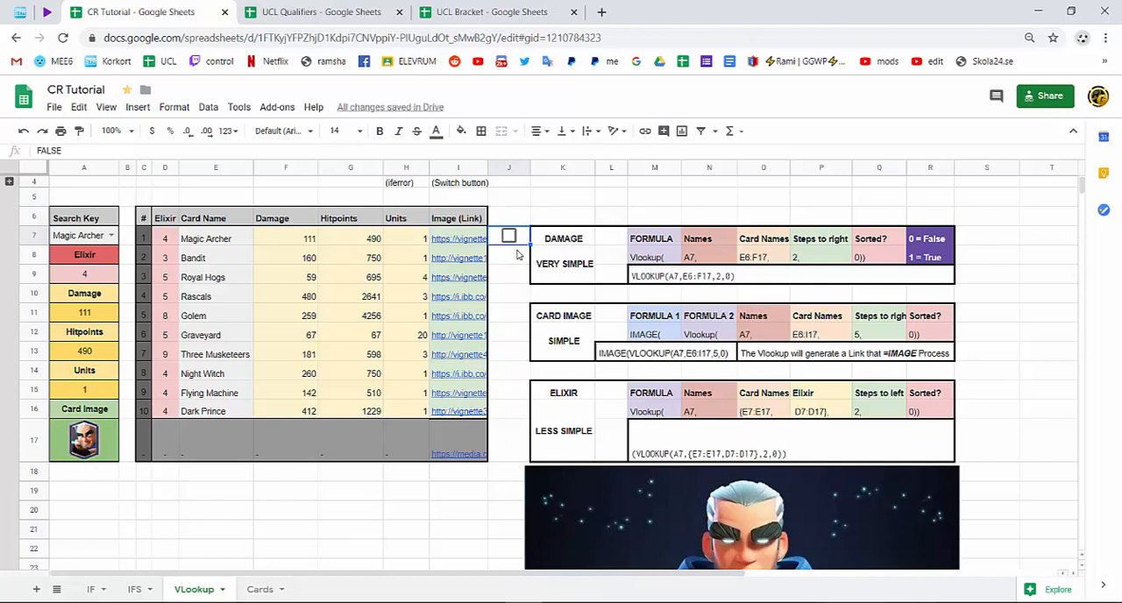
pyautogui.click(96, 278)
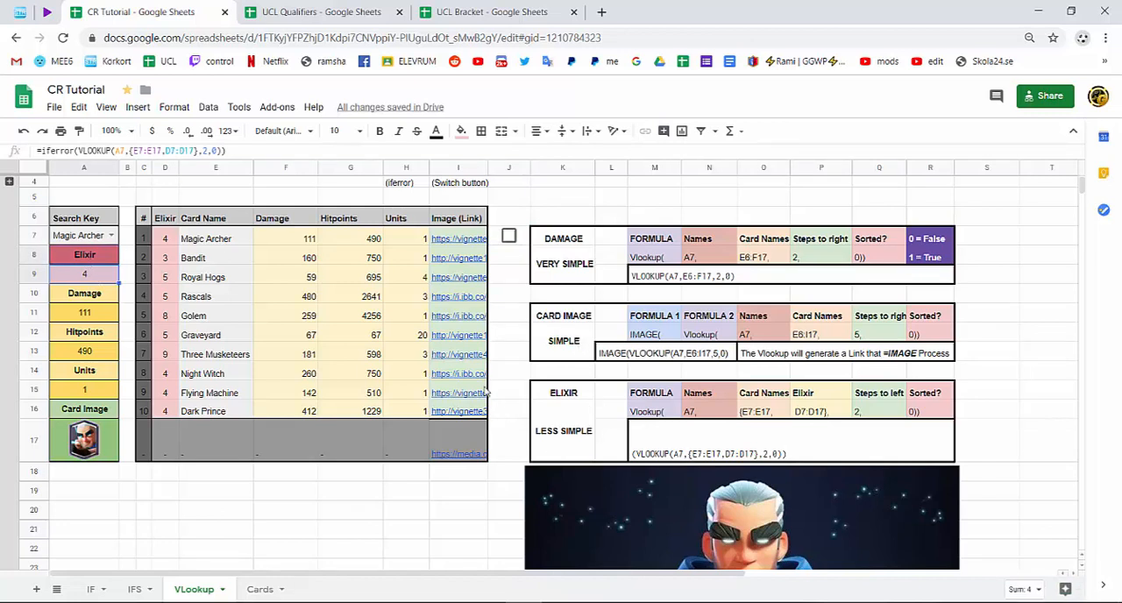
pyautogui.moveTo(87, 296); pyautogui.dragTo(103, 455)
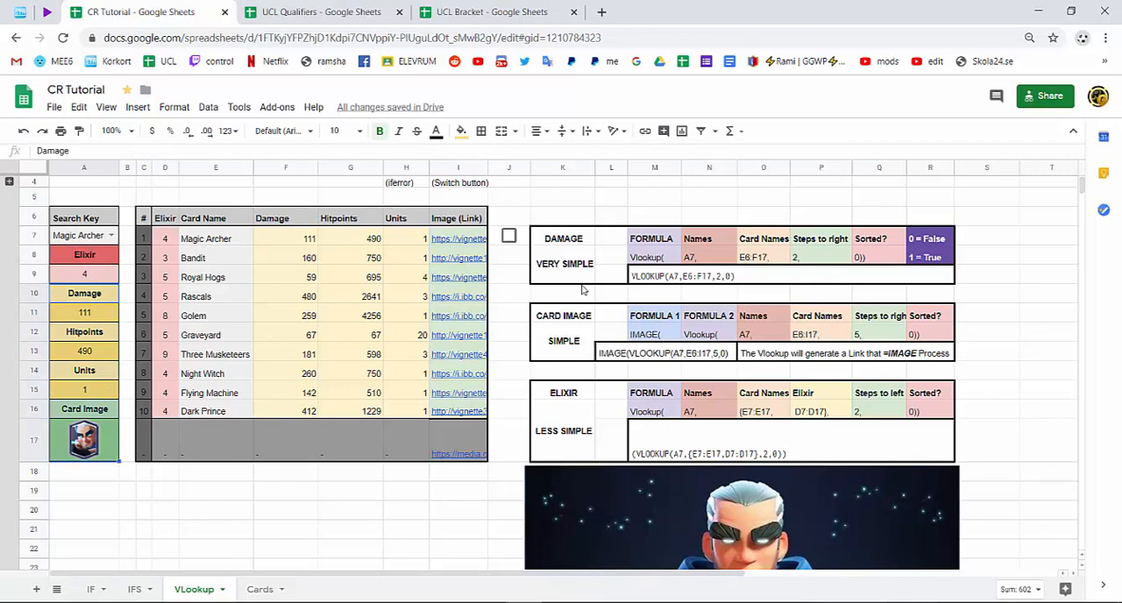
pyautogui.click(552, 235)
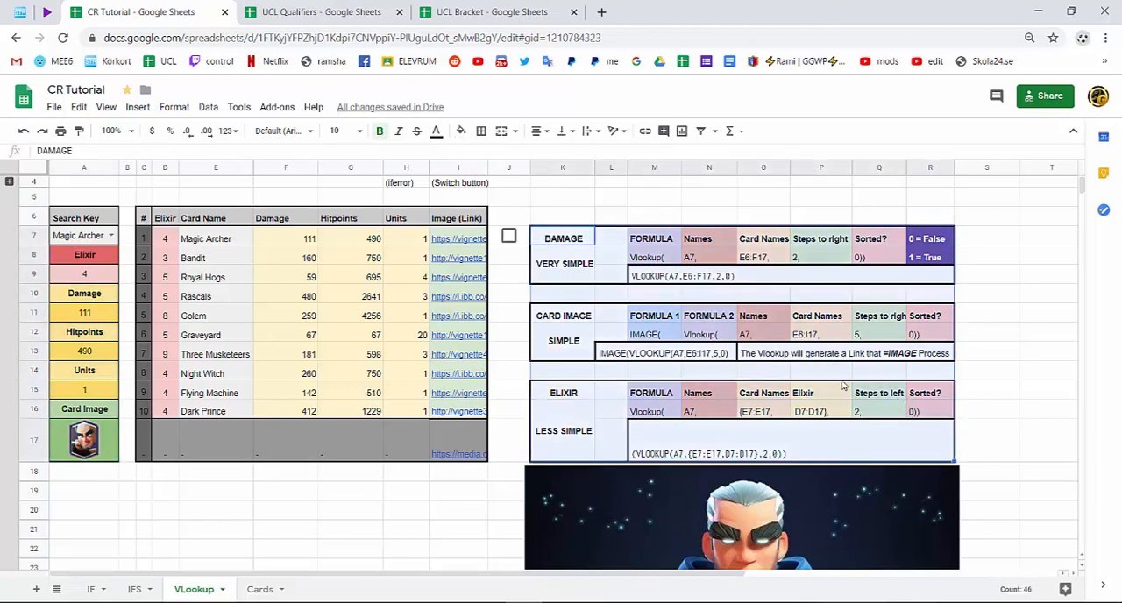
pyautogui.click(523, 242)
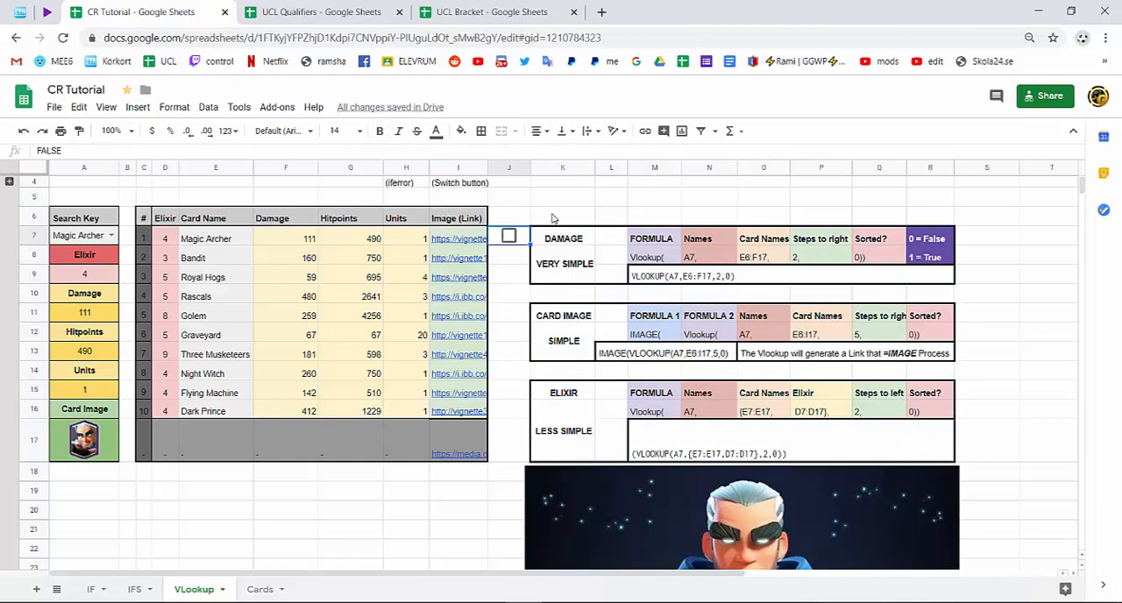
# Tick and untick the J7 checkbox once more to check the Magic Archer image switch.
pyautogui.click(511, 236)
pyautogui.click(512, 237)
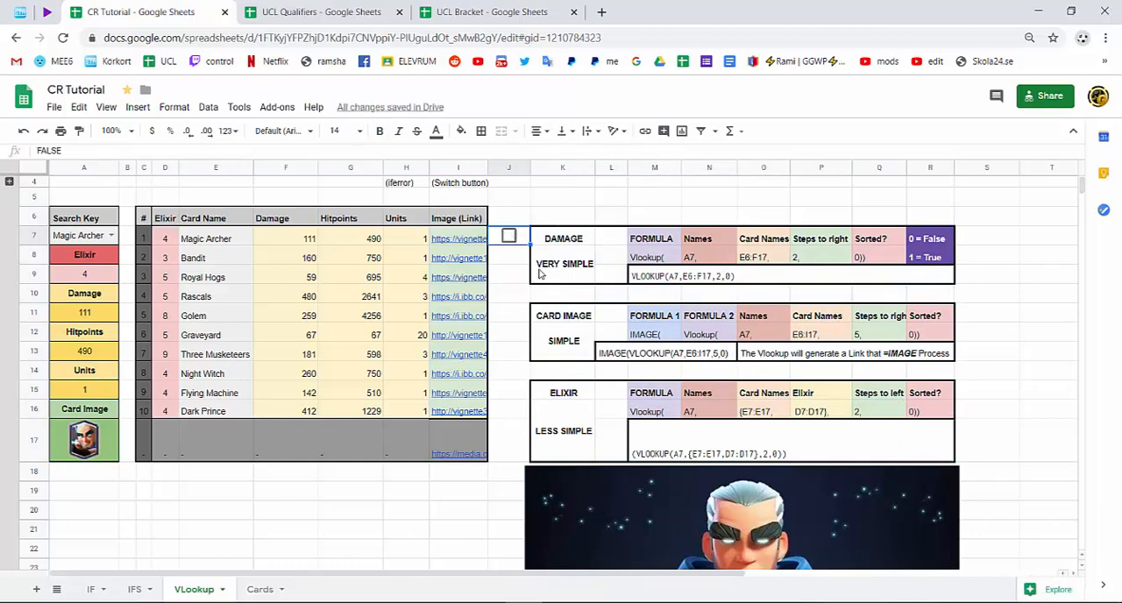
pyautogui.scroll(-3, 544, 296)
pyautogui.scroll(3, 546, 299)
# Switch to the UCL Qualifiers spreadsheet and choose a player in the in-game name search cell I4.
pyautogui.click(346, 12)
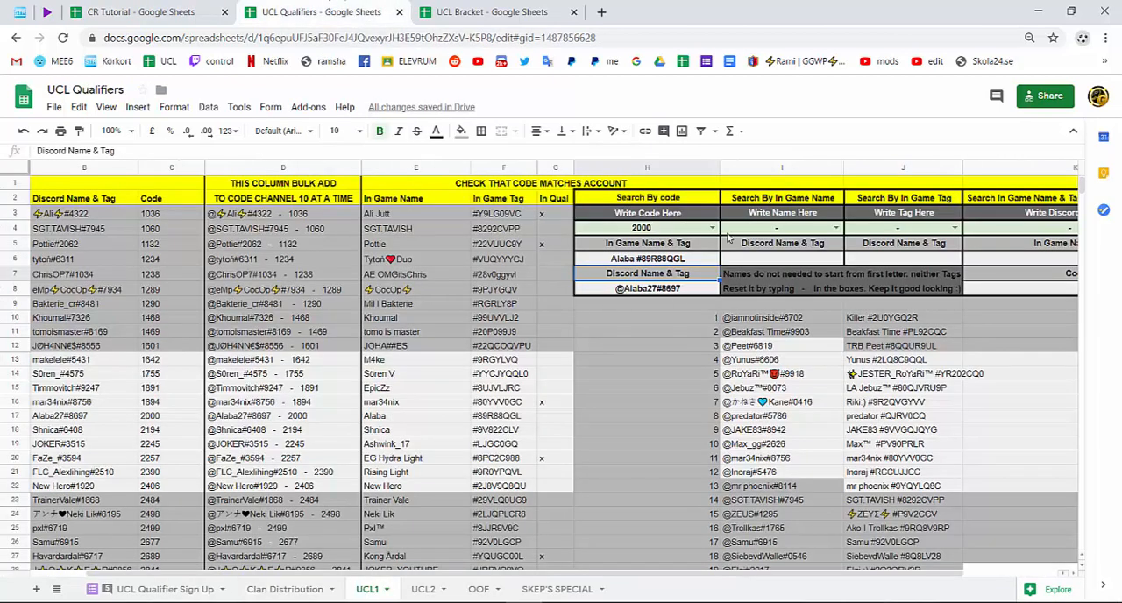
pyautogui.click(833, 228)
pyautogui.click(760, 330)
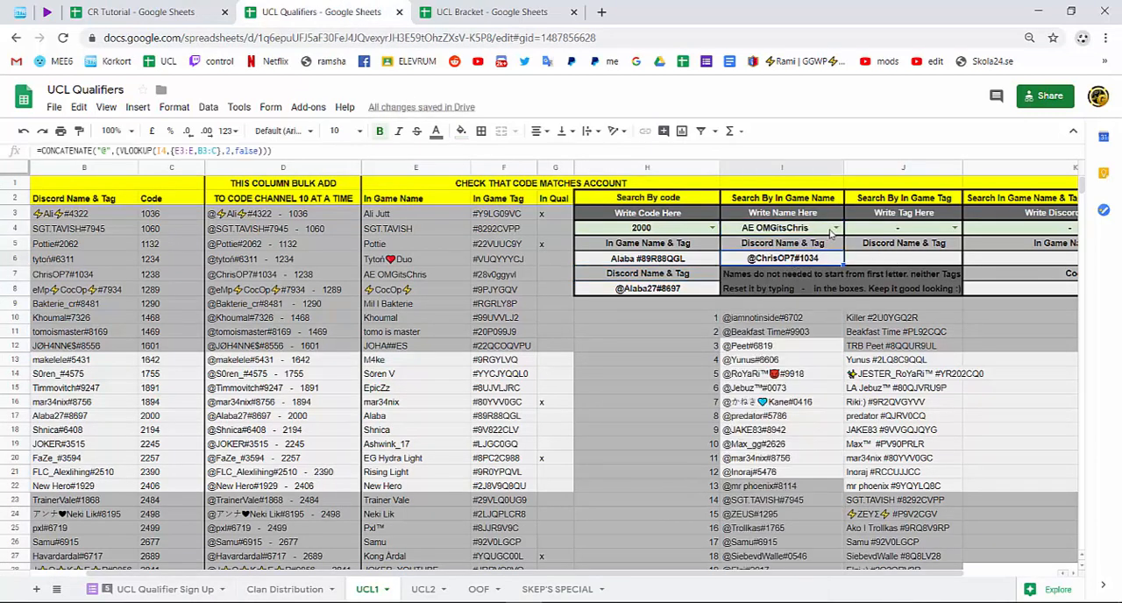
# Return to the CR Tutorial spreadsheet and inspect the lookup formulas for Damage in A11 and Hitpoints in A13.
pyautogui.click(165, 7)
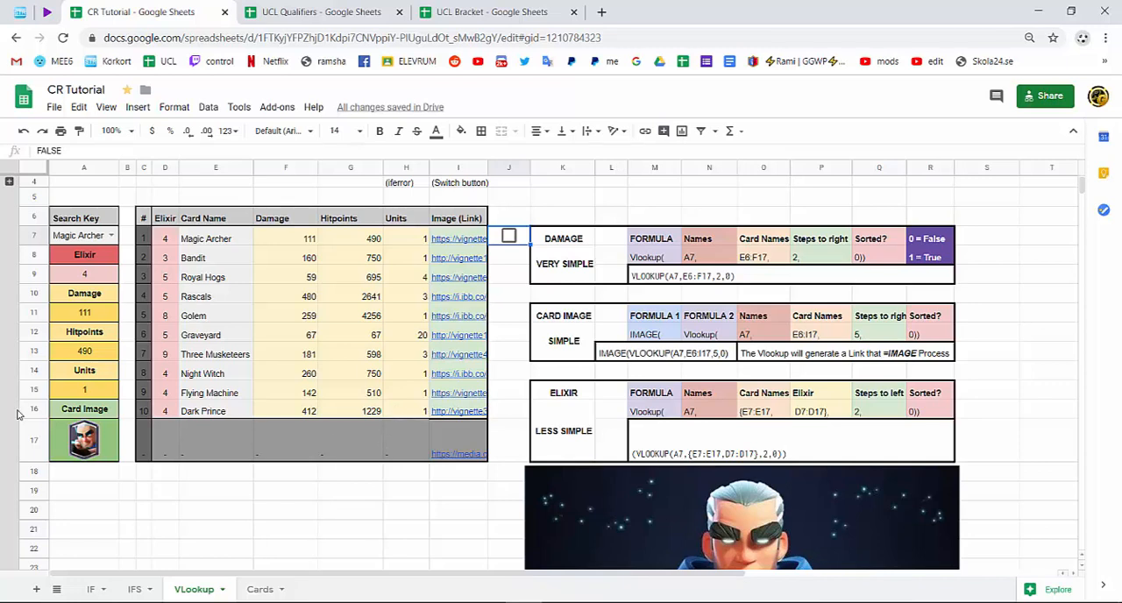
pyautogui.doubleClick(94, 315)
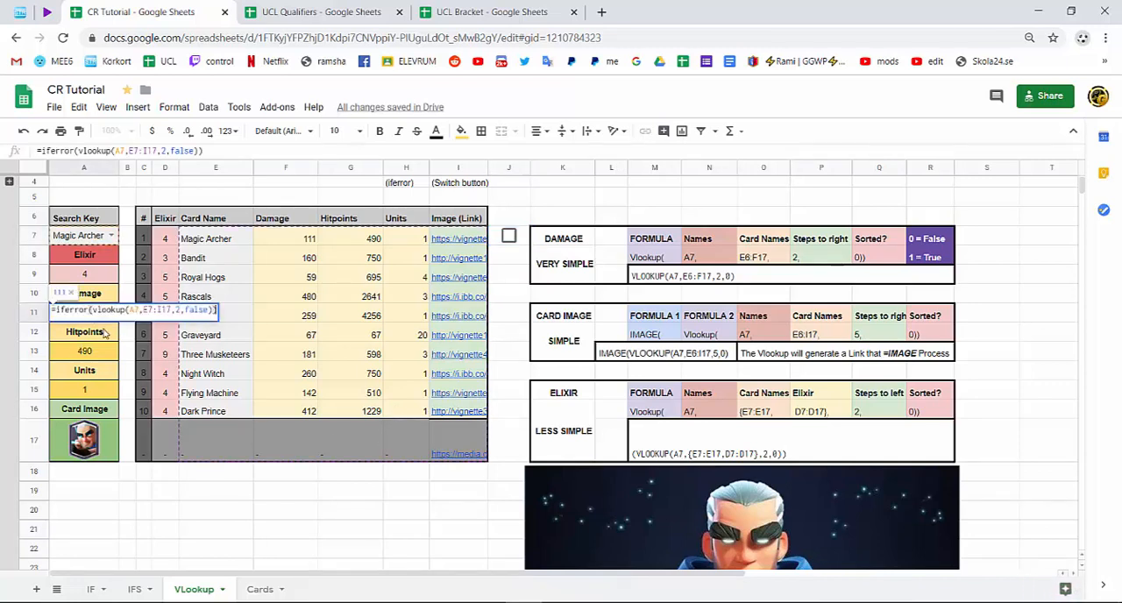
pyautogui.click(103, 355)
pyautogui.doubleClick(104, 354)
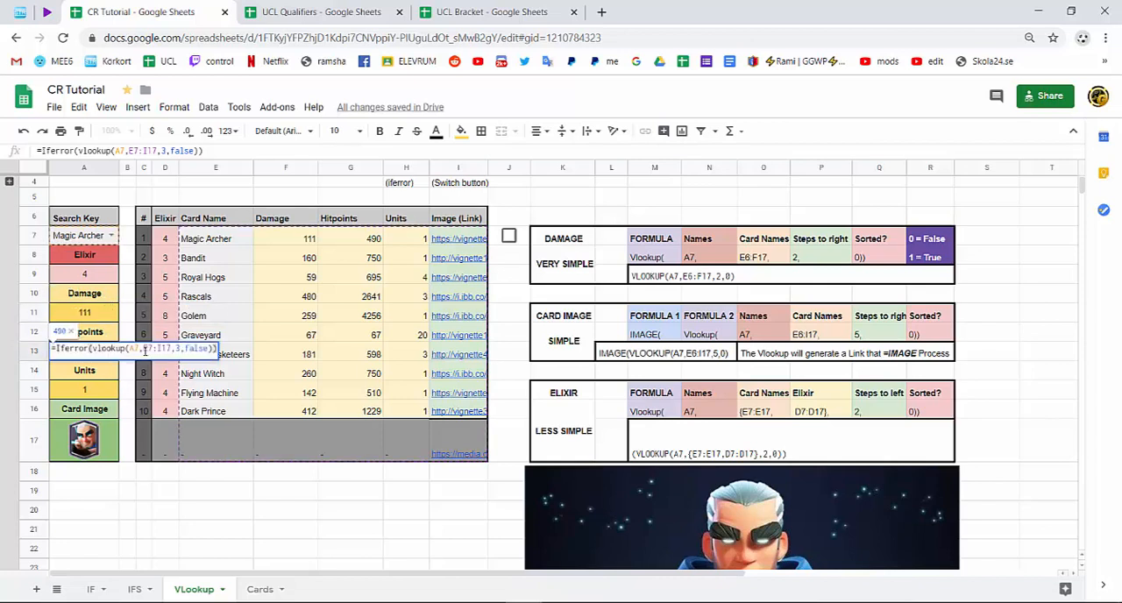
pyautogui.press('Return')
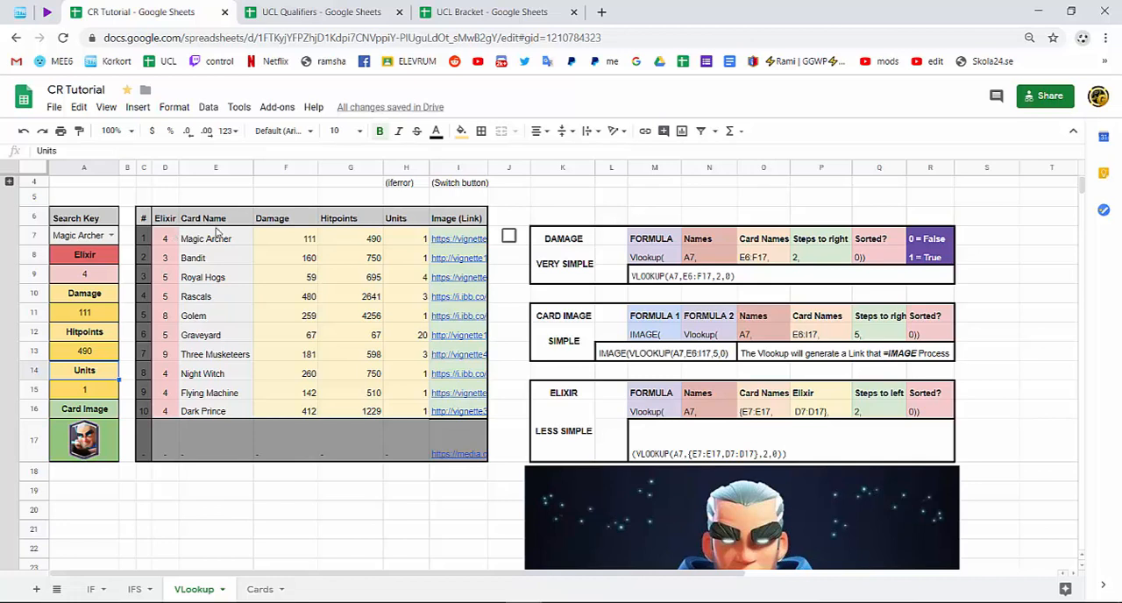
# Trace the search key in A7 through the Card Name column and along Magic Archer's damage, hitpoints and units cells.
pyautogui.click(78, 242)
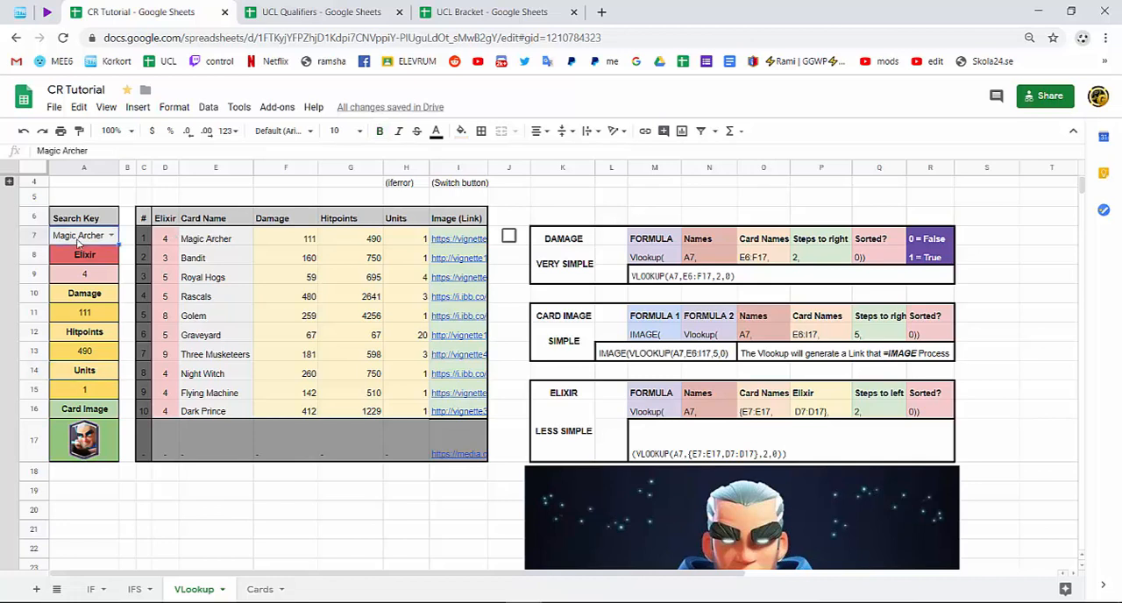
pyautogui.moveTo(198, 242); pyautogui.dragTo(213, 393)
pyautogui.moveTo(213, 335); pyautogui.dragTo(208, 241)
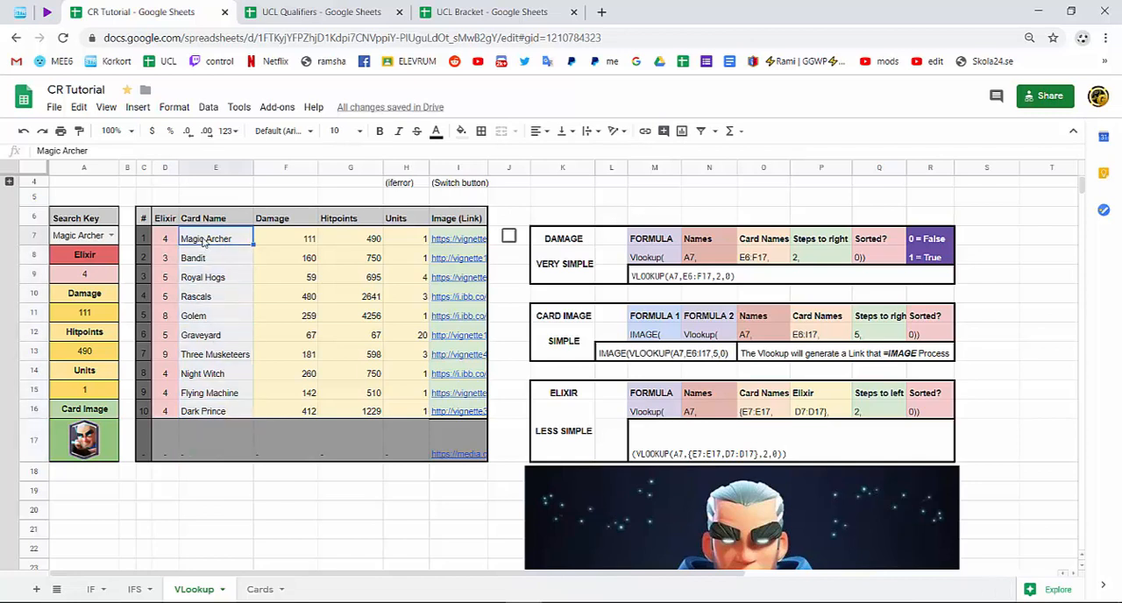
pyautogui.click(267, 242)
pyautogui.click(348, 242)
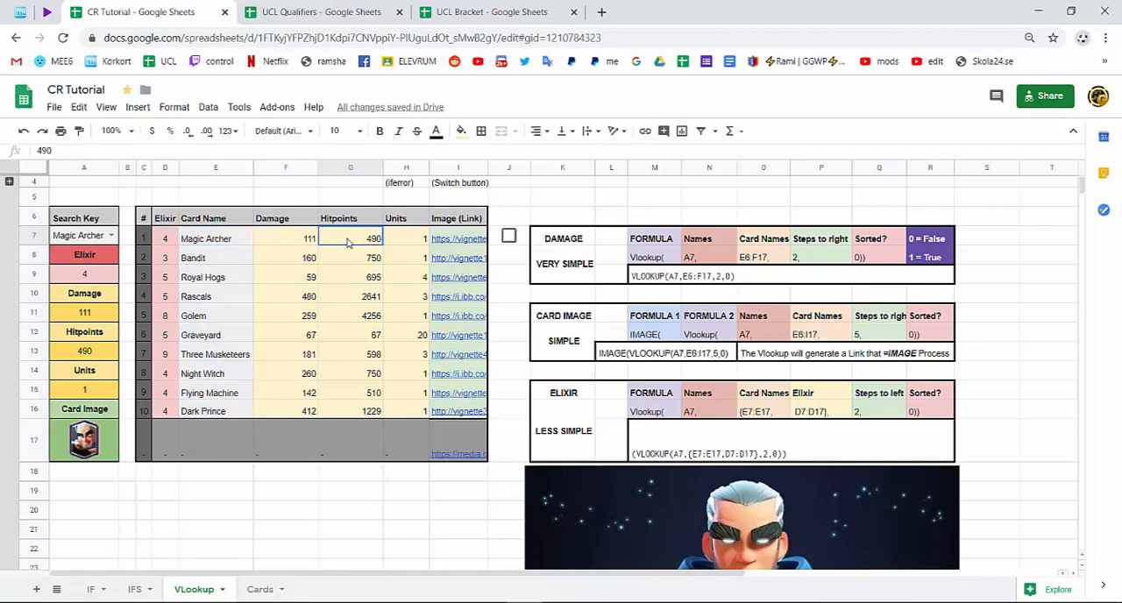
pyautogui.click(390, 237)
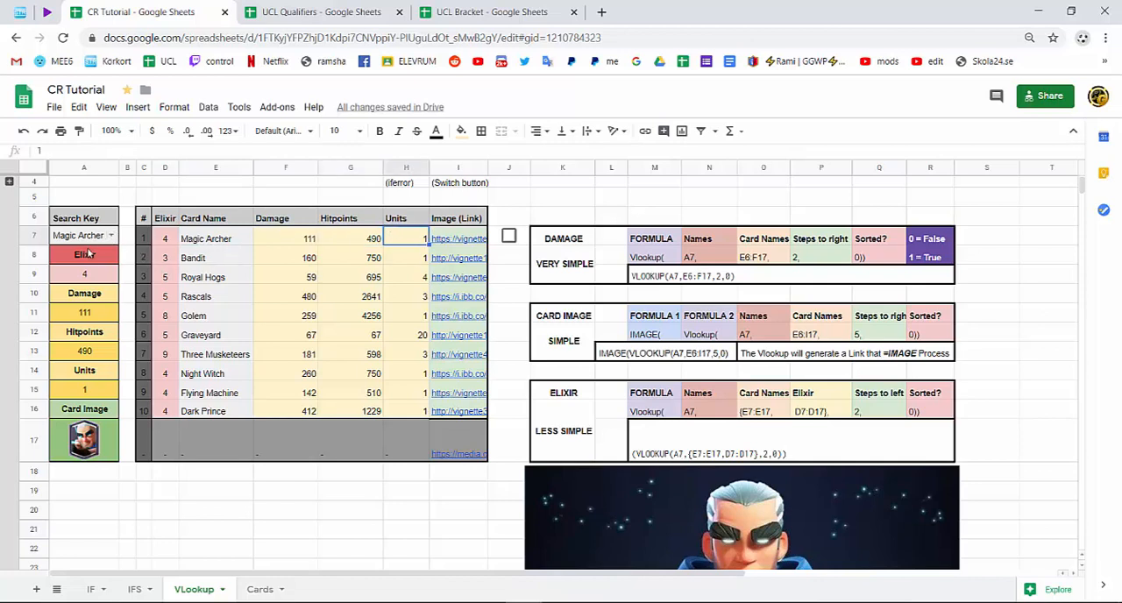
# Compare the VLOOKUP column index in the Damage formula in A11 with the one in the Hitpoints formula in A13.
pyautogui.click(92, 273)
pyautogui.click(91, 313)
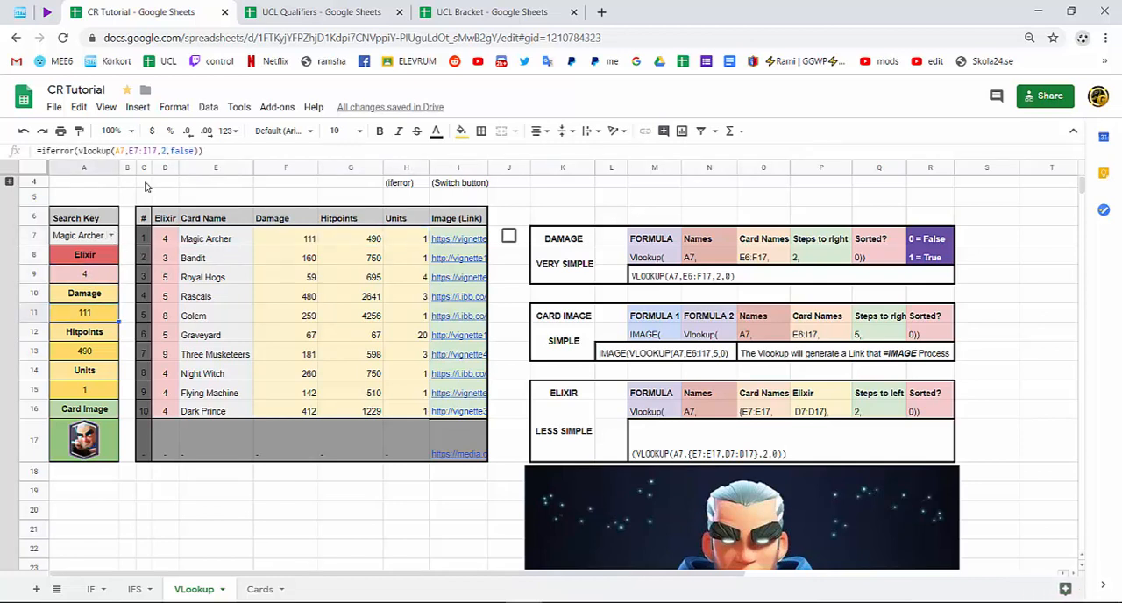
pyautogui.doubleClick(163, 151)
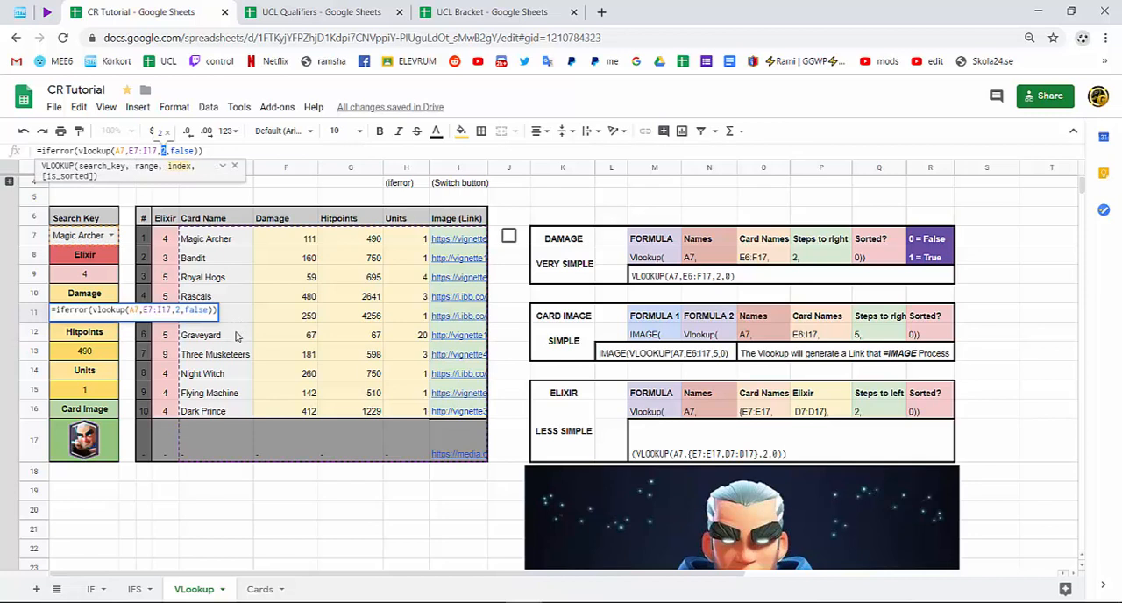
pyautogui.press('Return')
pyautogui.doubleClick(88, 350)
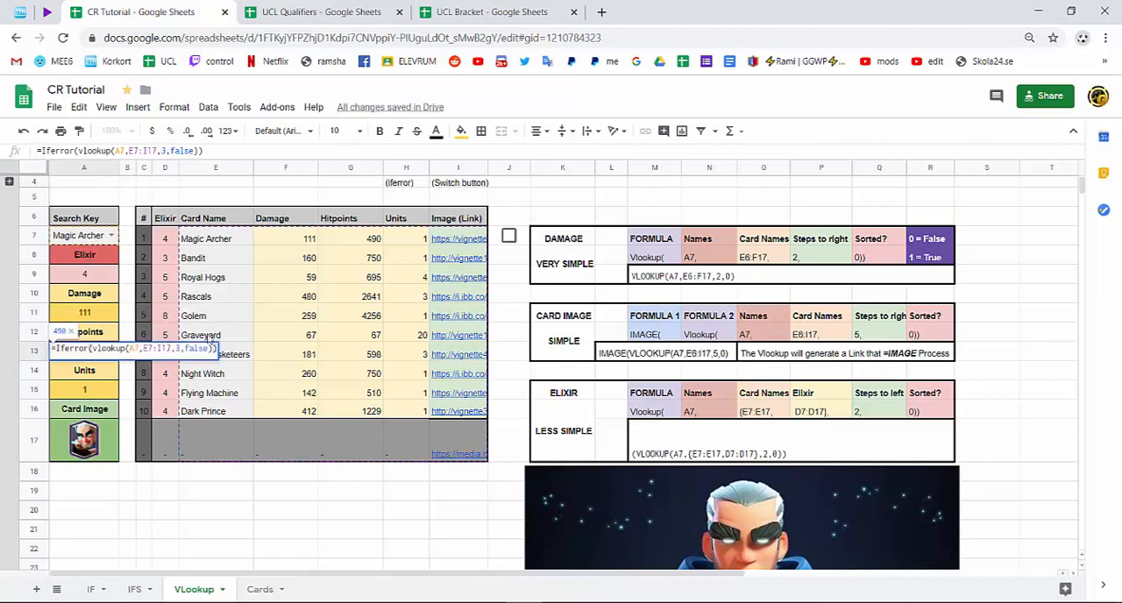
pyautogui.click(216, 348)
pyautogui.press('Return')
pyautogui.scroll(-5, 477, 318)
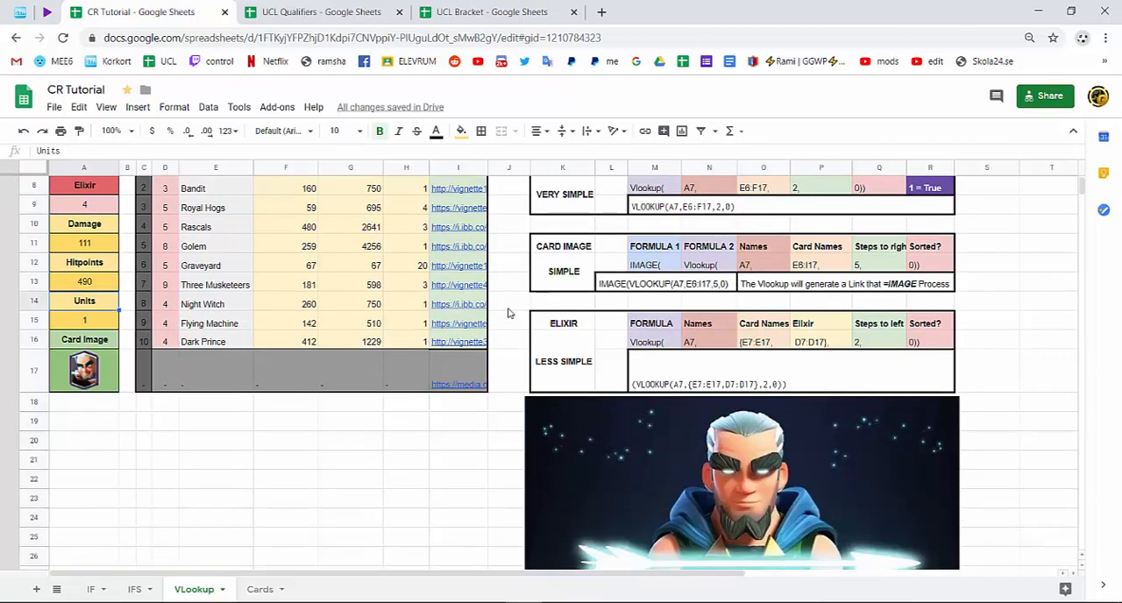
pyautogui.scroll(5, 670, 368)
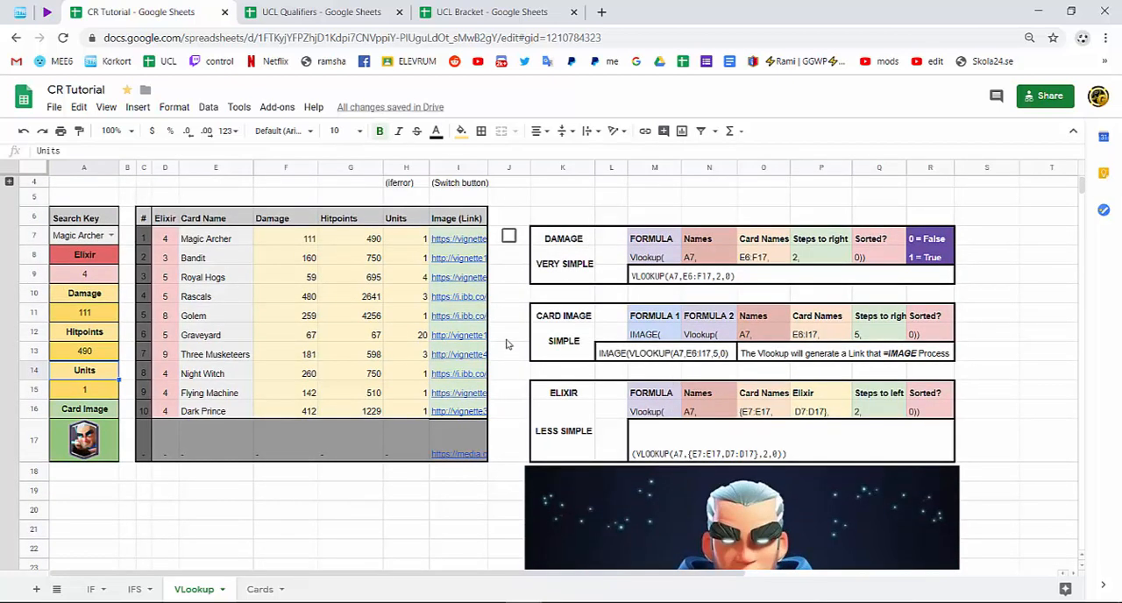
# Expand the collapsed rows 1 to 3 and test the card dropdown in H1 with Arrows and the dash option.
pyautogui.click(11, 184)
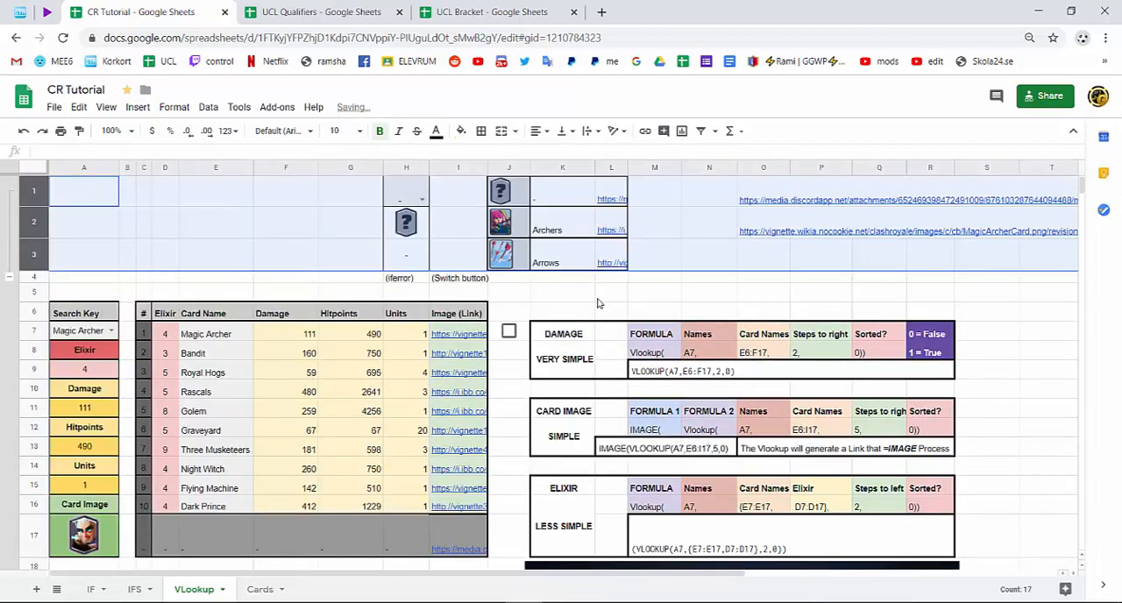
pyautogui.click(572, 290)
pyautogui.click(423, 200)
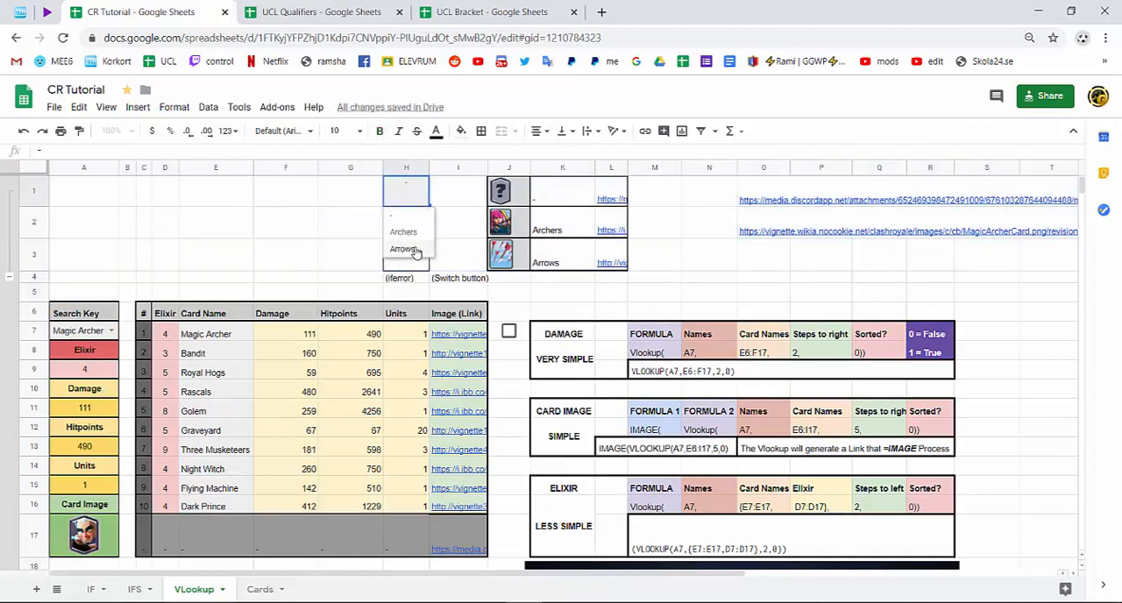
pyautogui.click(410, 249)
pyautogui.click(423, 201)
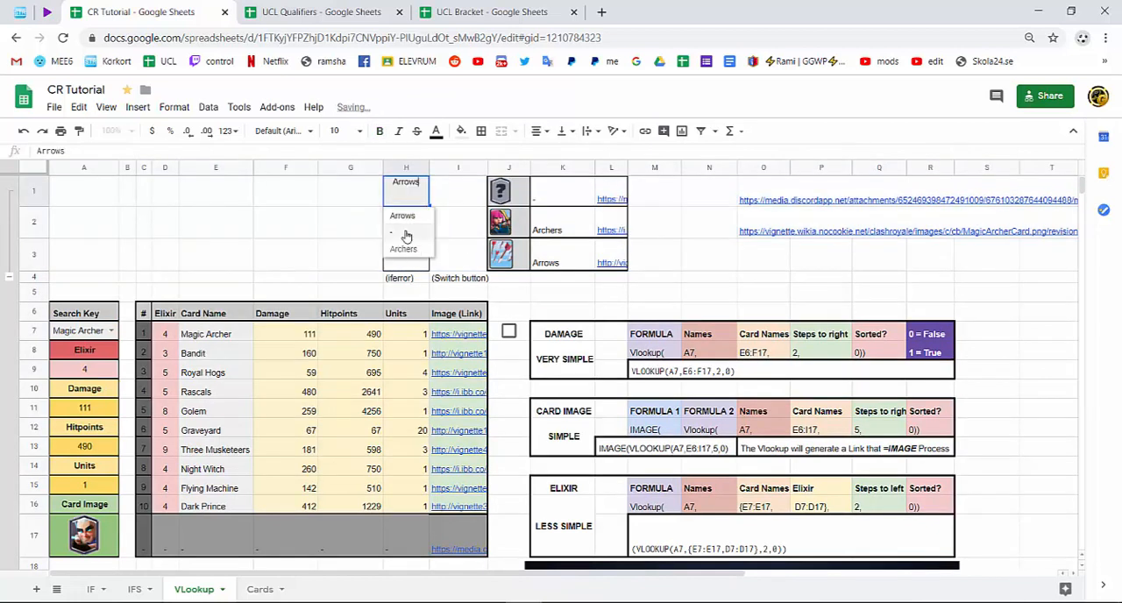
pyautogui.click(406, 220)
pyautogui.click(423, 202)
pyautogui.click(415, 236)
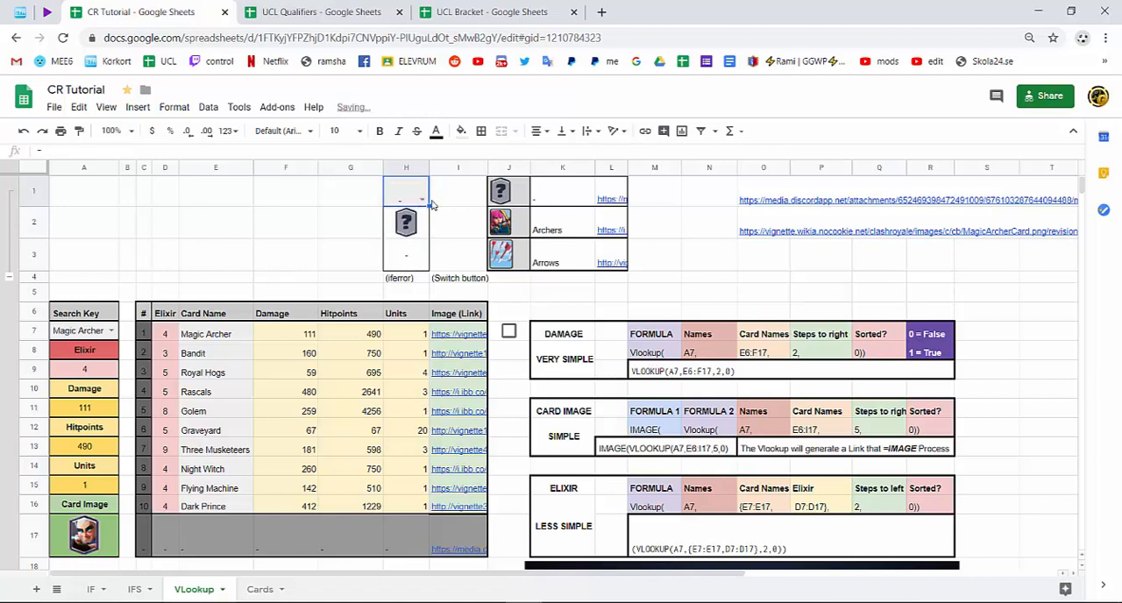
# Switch the H1 card dropdown to Arrows and finally set it to Archers.
pyautogui.click(422, 201)
pyautogui.click(421, 252)
pyautogui.click(422, 201)
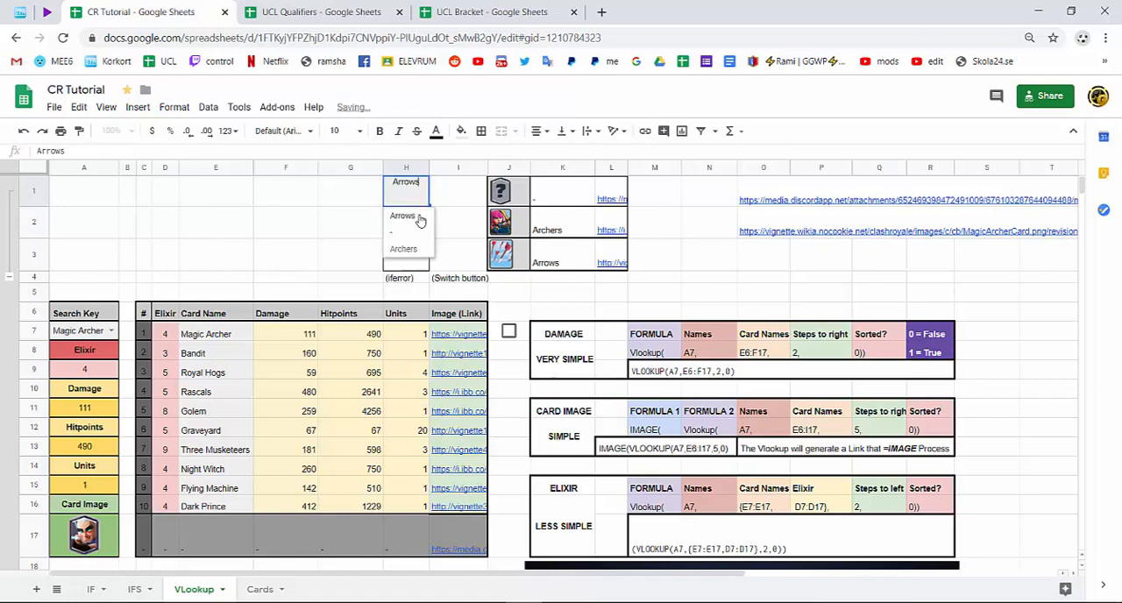
pyautogui.click(424, 254)
pyautogui.click(548, 316)
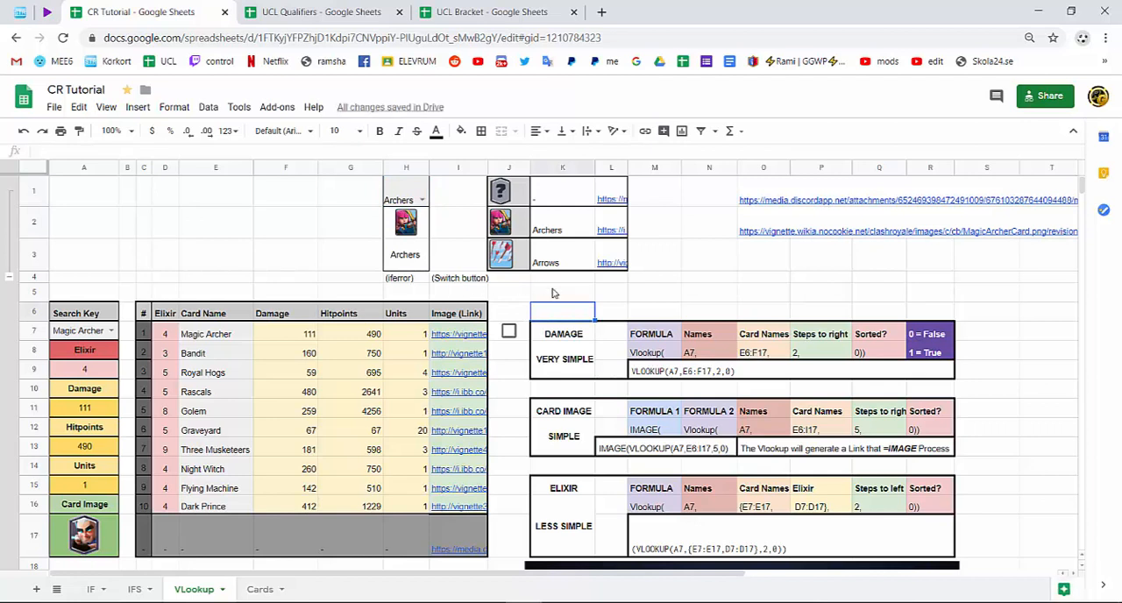
# Delete the two leftover image links in O1:O2.
pyautogui.moveTo(750, 200); pyautogui.dragTo(763, 231)
pyautogui.press('Delete')
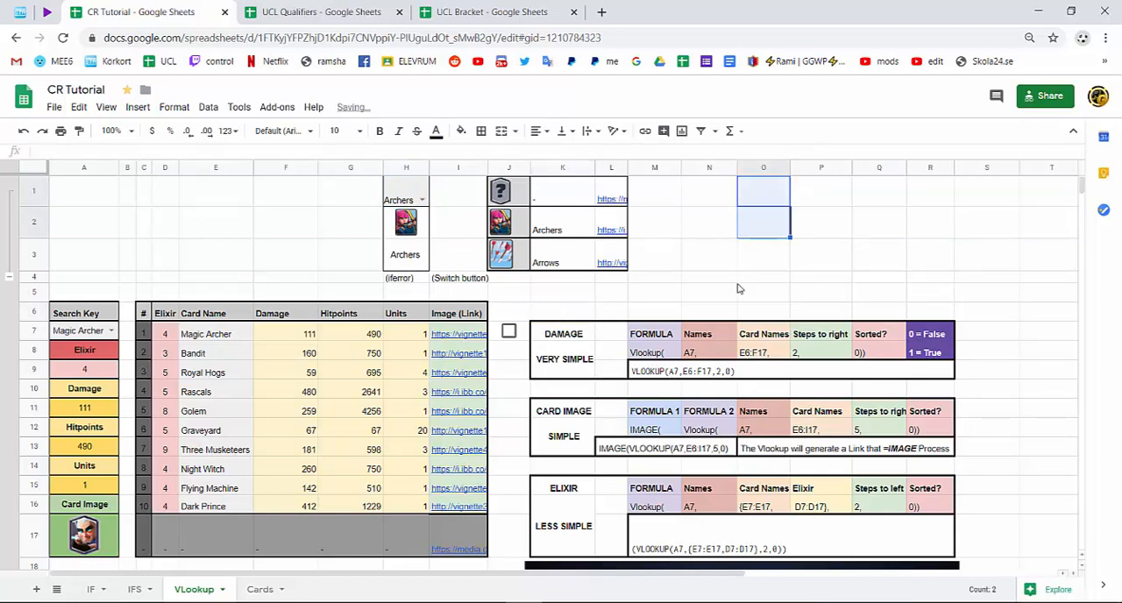
pyautogui.click(704, 294)
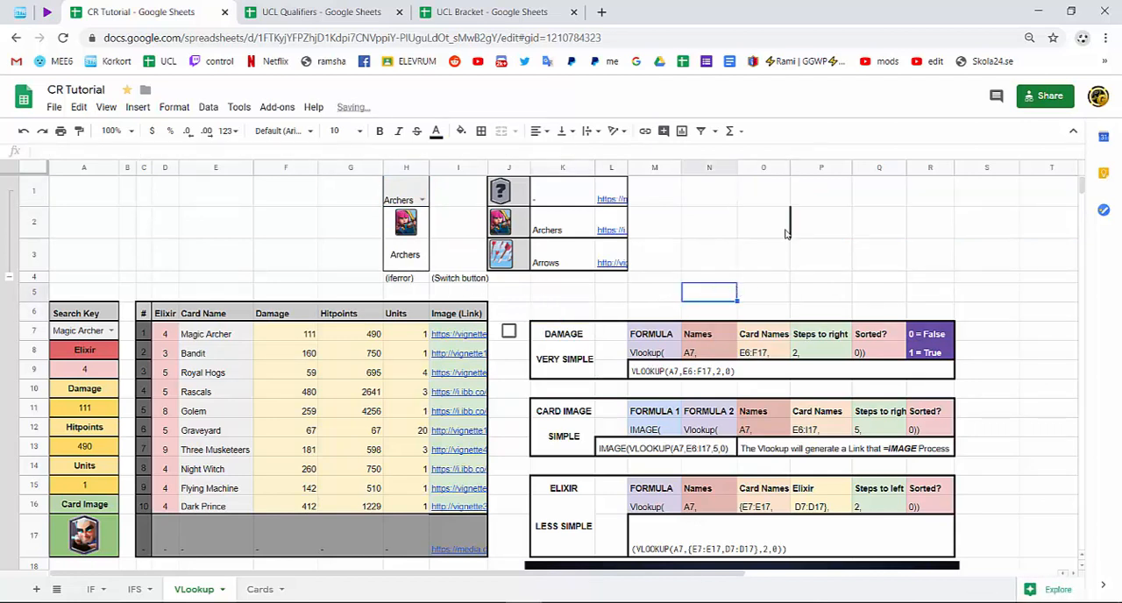